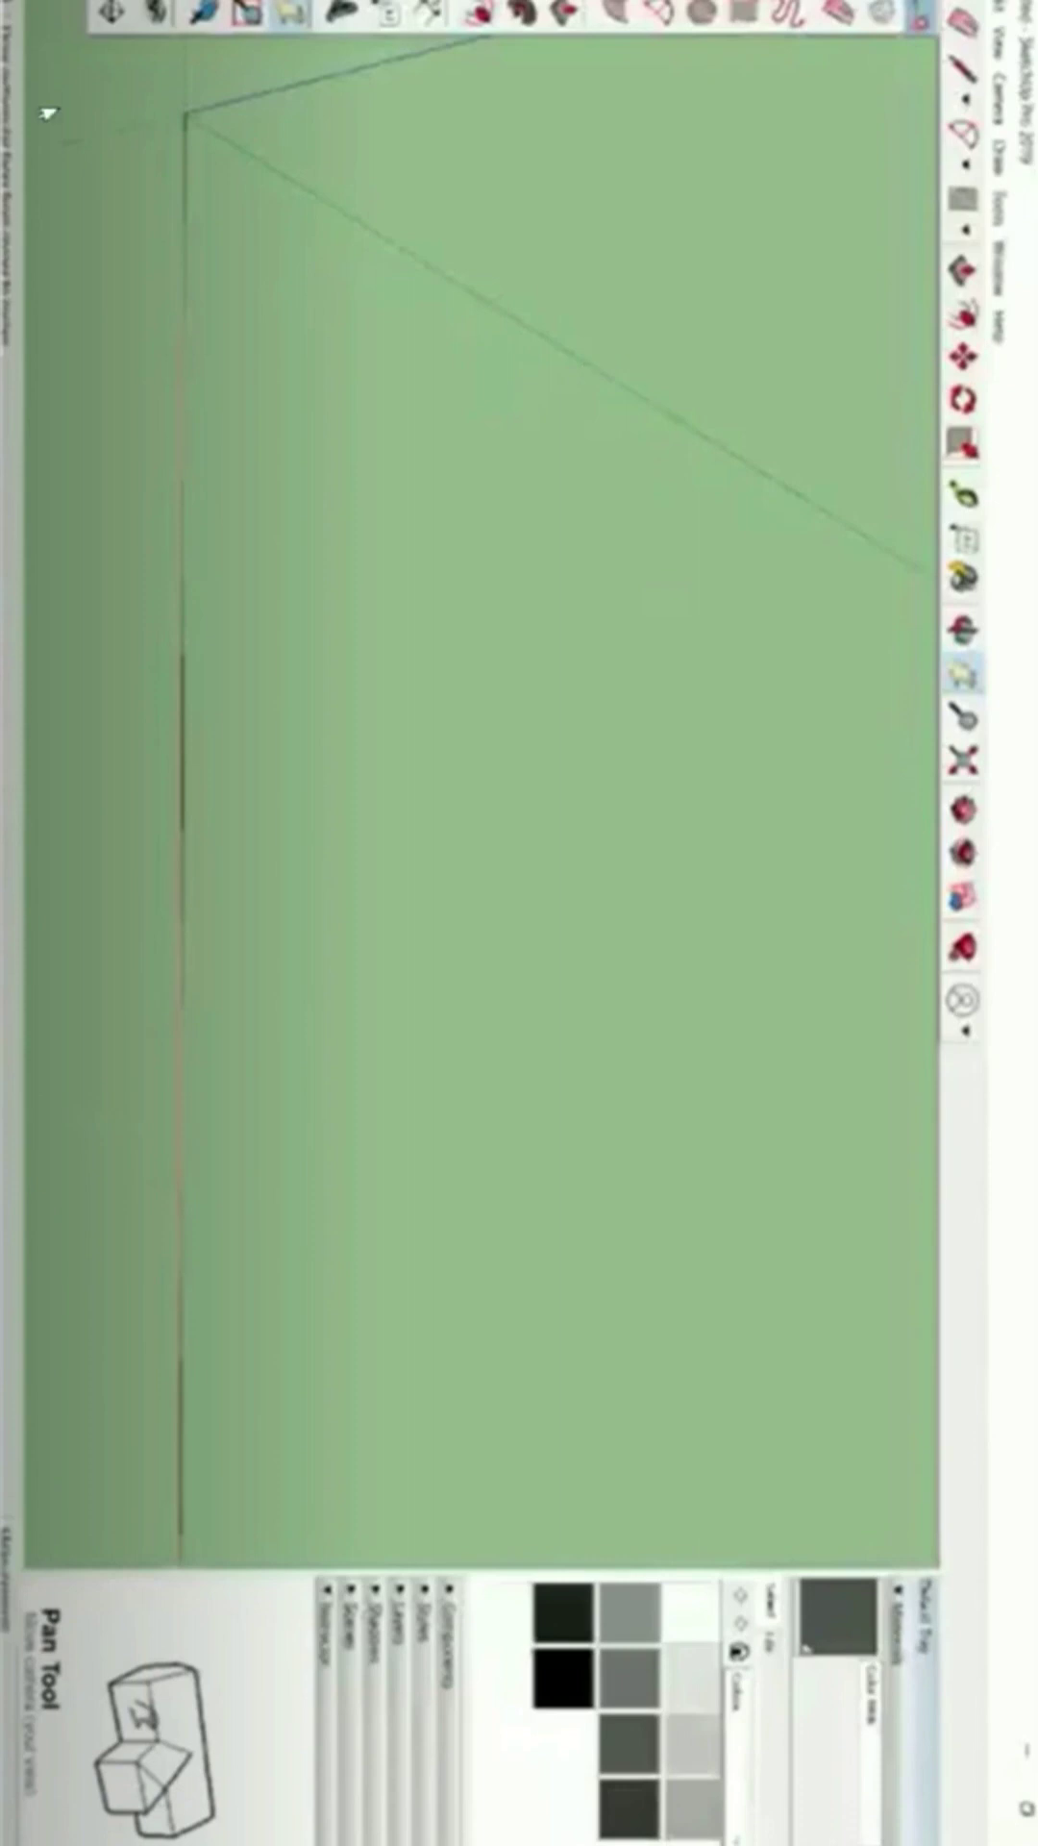
# Draw a square on the ground plane near the origin with the Rectangle tool, using dimensions 5,5.
pyautogui.press('r')
pyautogui.scroll(2, 243, 157)
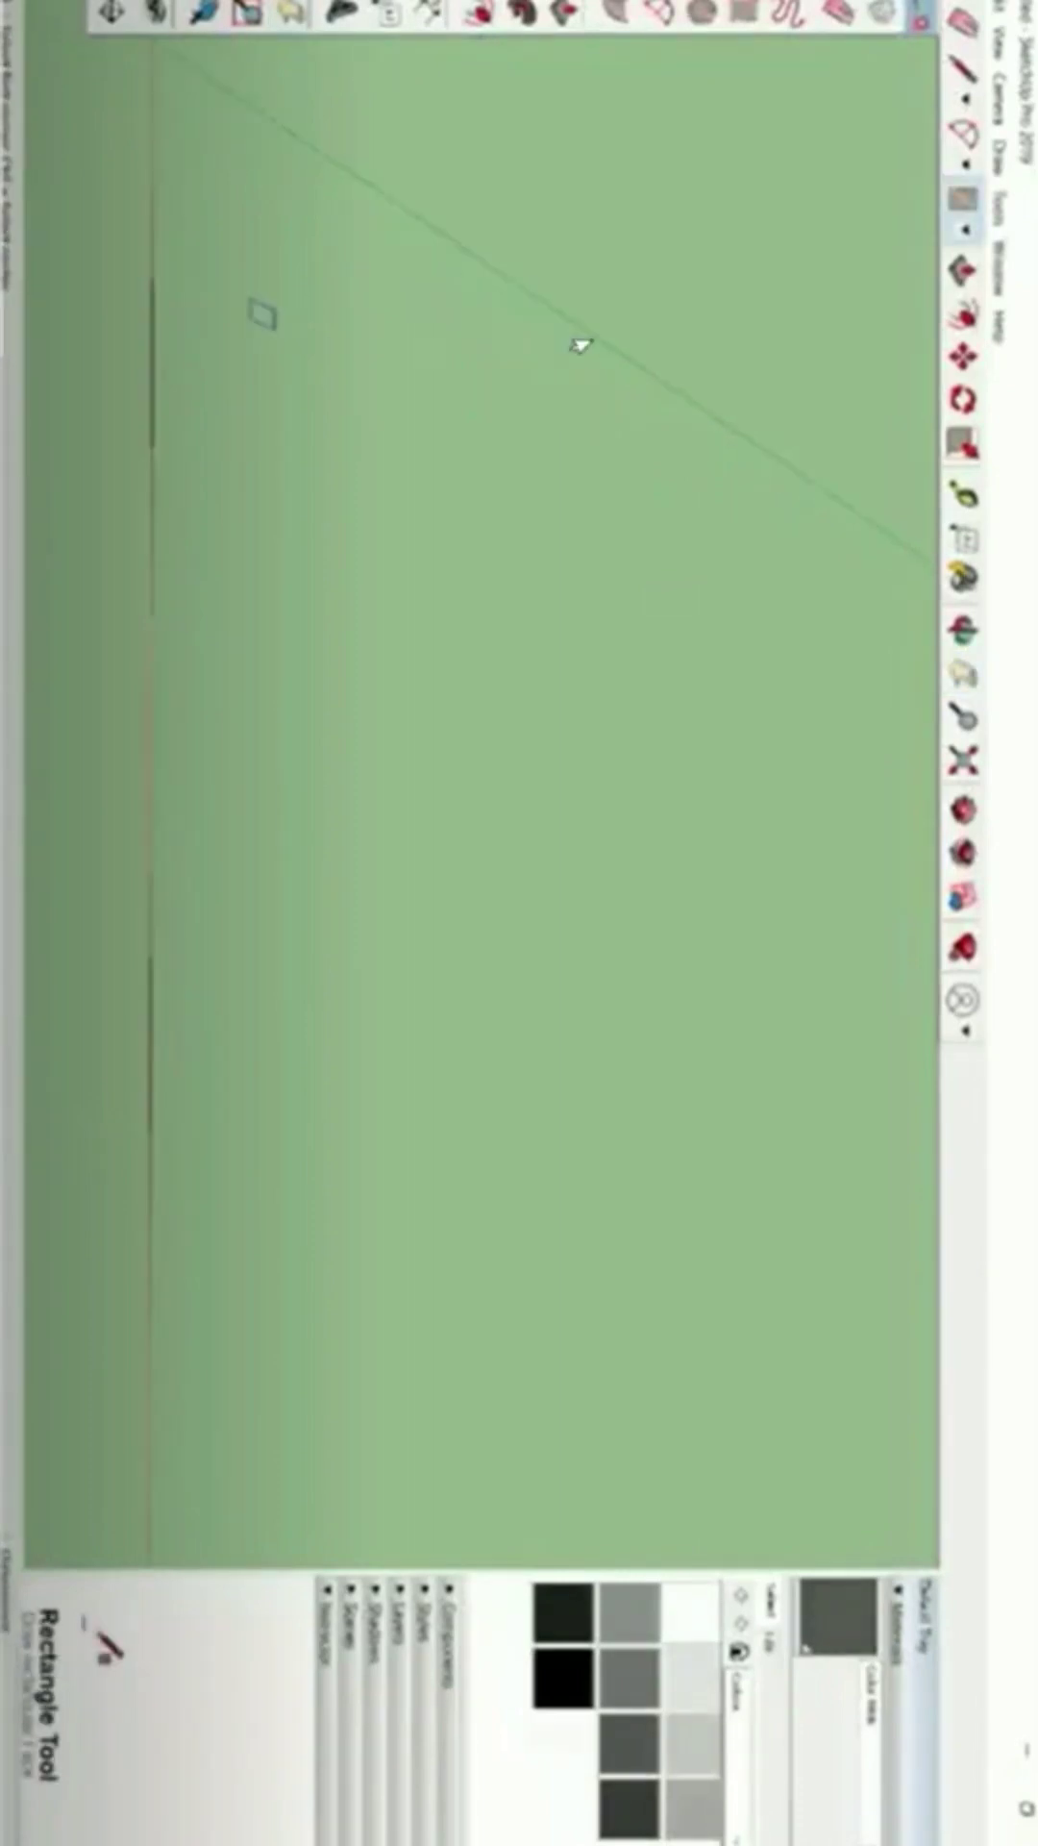
pyautogui.write('5')
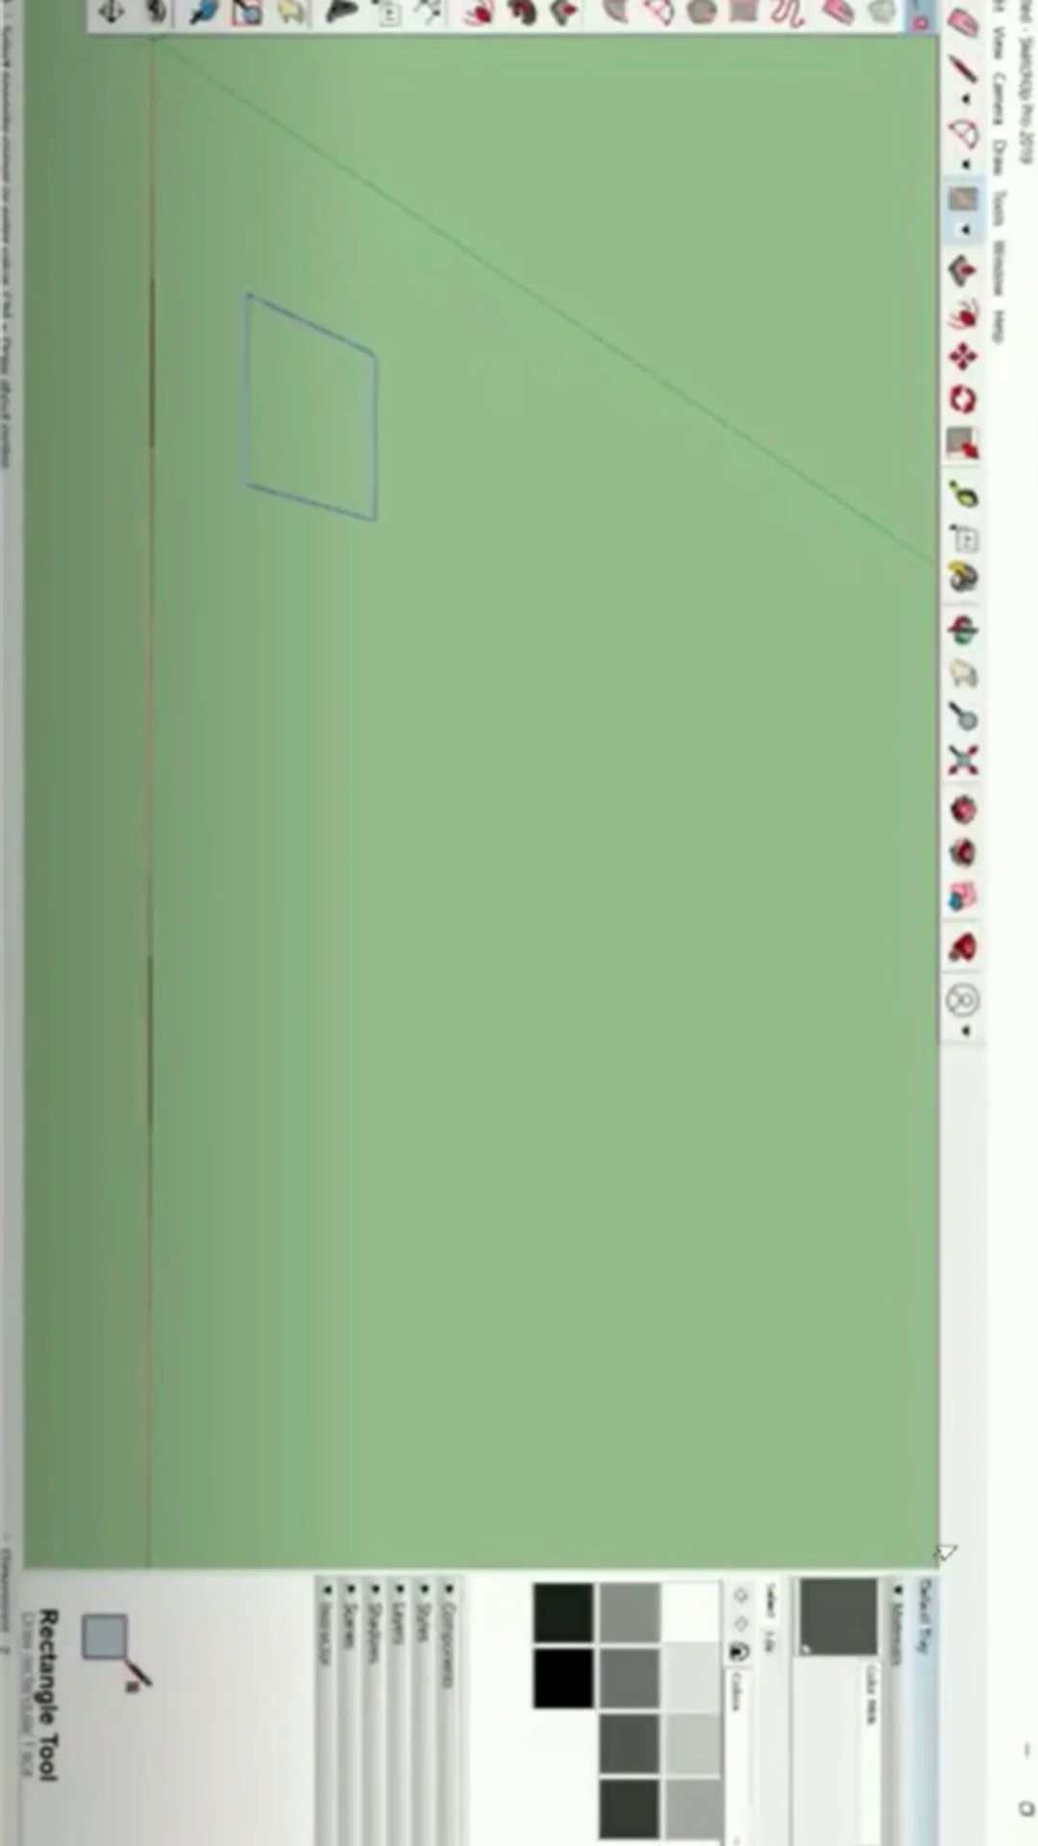
pyautogui.write(',5')
pyautogui.press('Return')
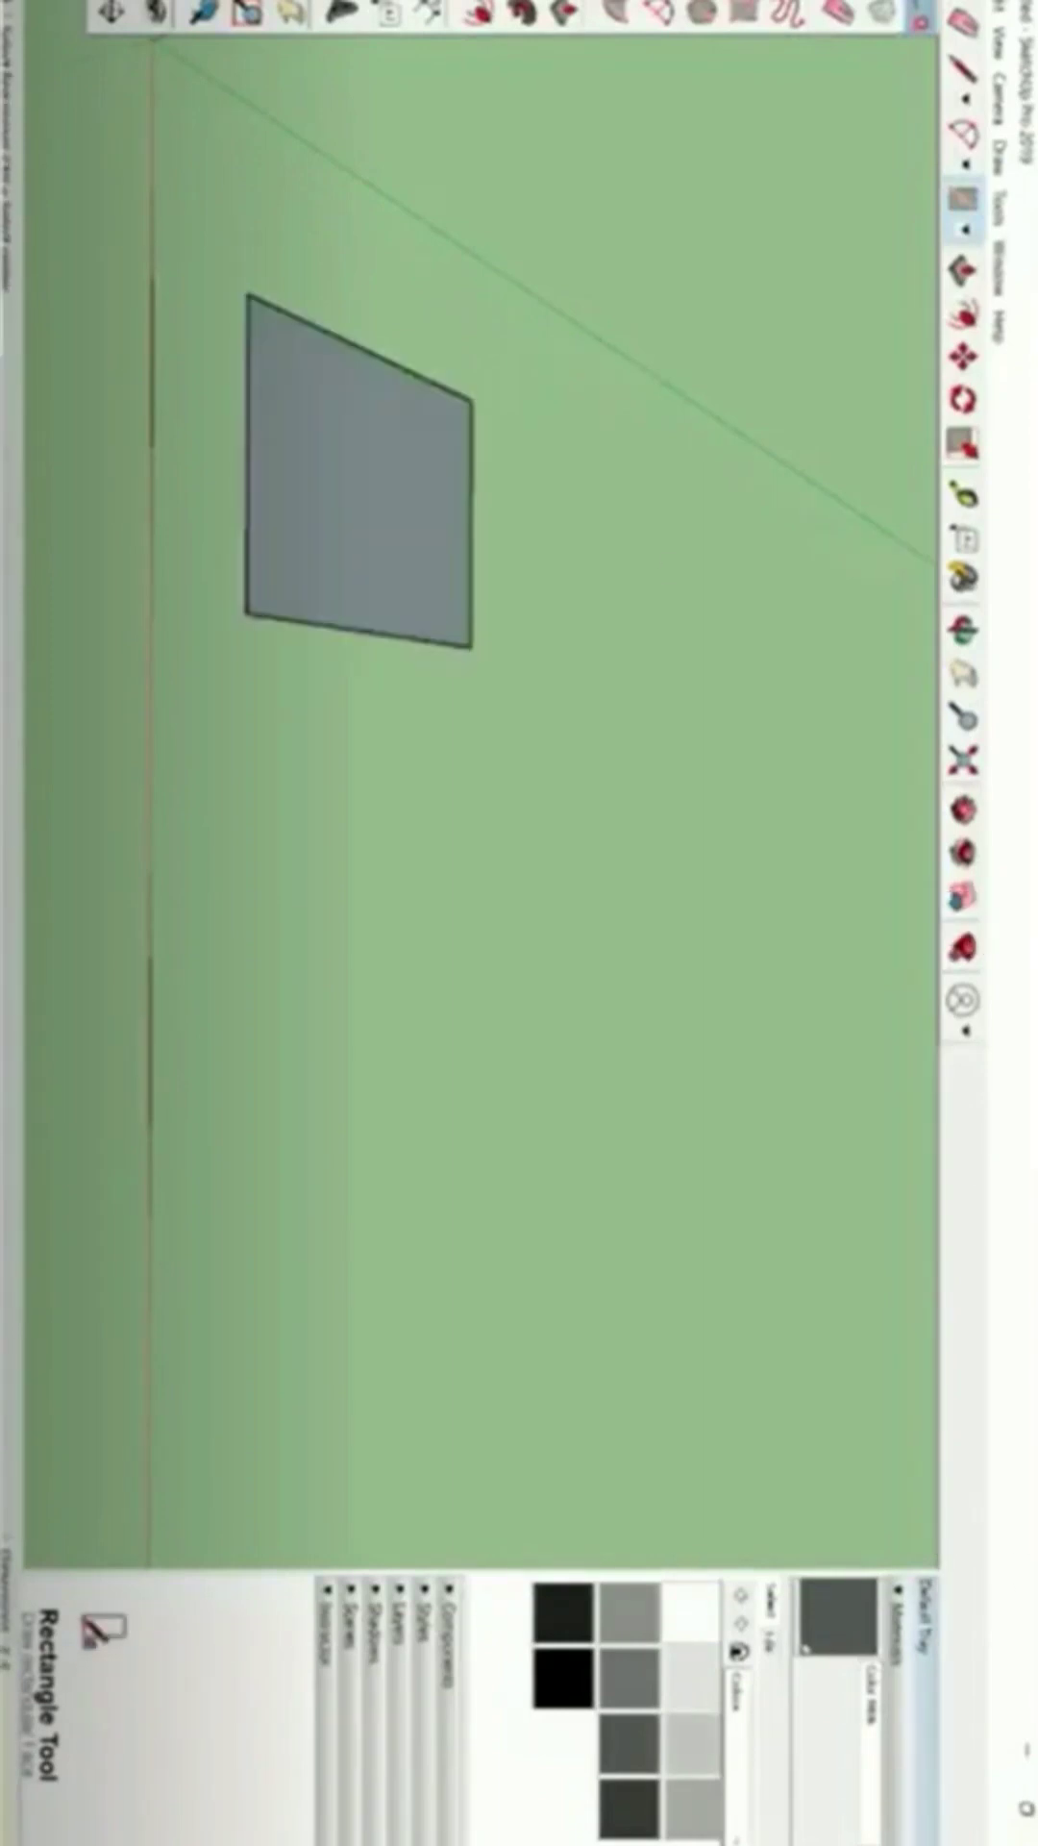
# Select the square face together with its edges and make it a group.
pyautogui.press('h')
pyautogui.scroll(3, 334, 492)
pyautogui.moveTo(334, 492); pyautogui.dragTo(231, 615, button='middle')
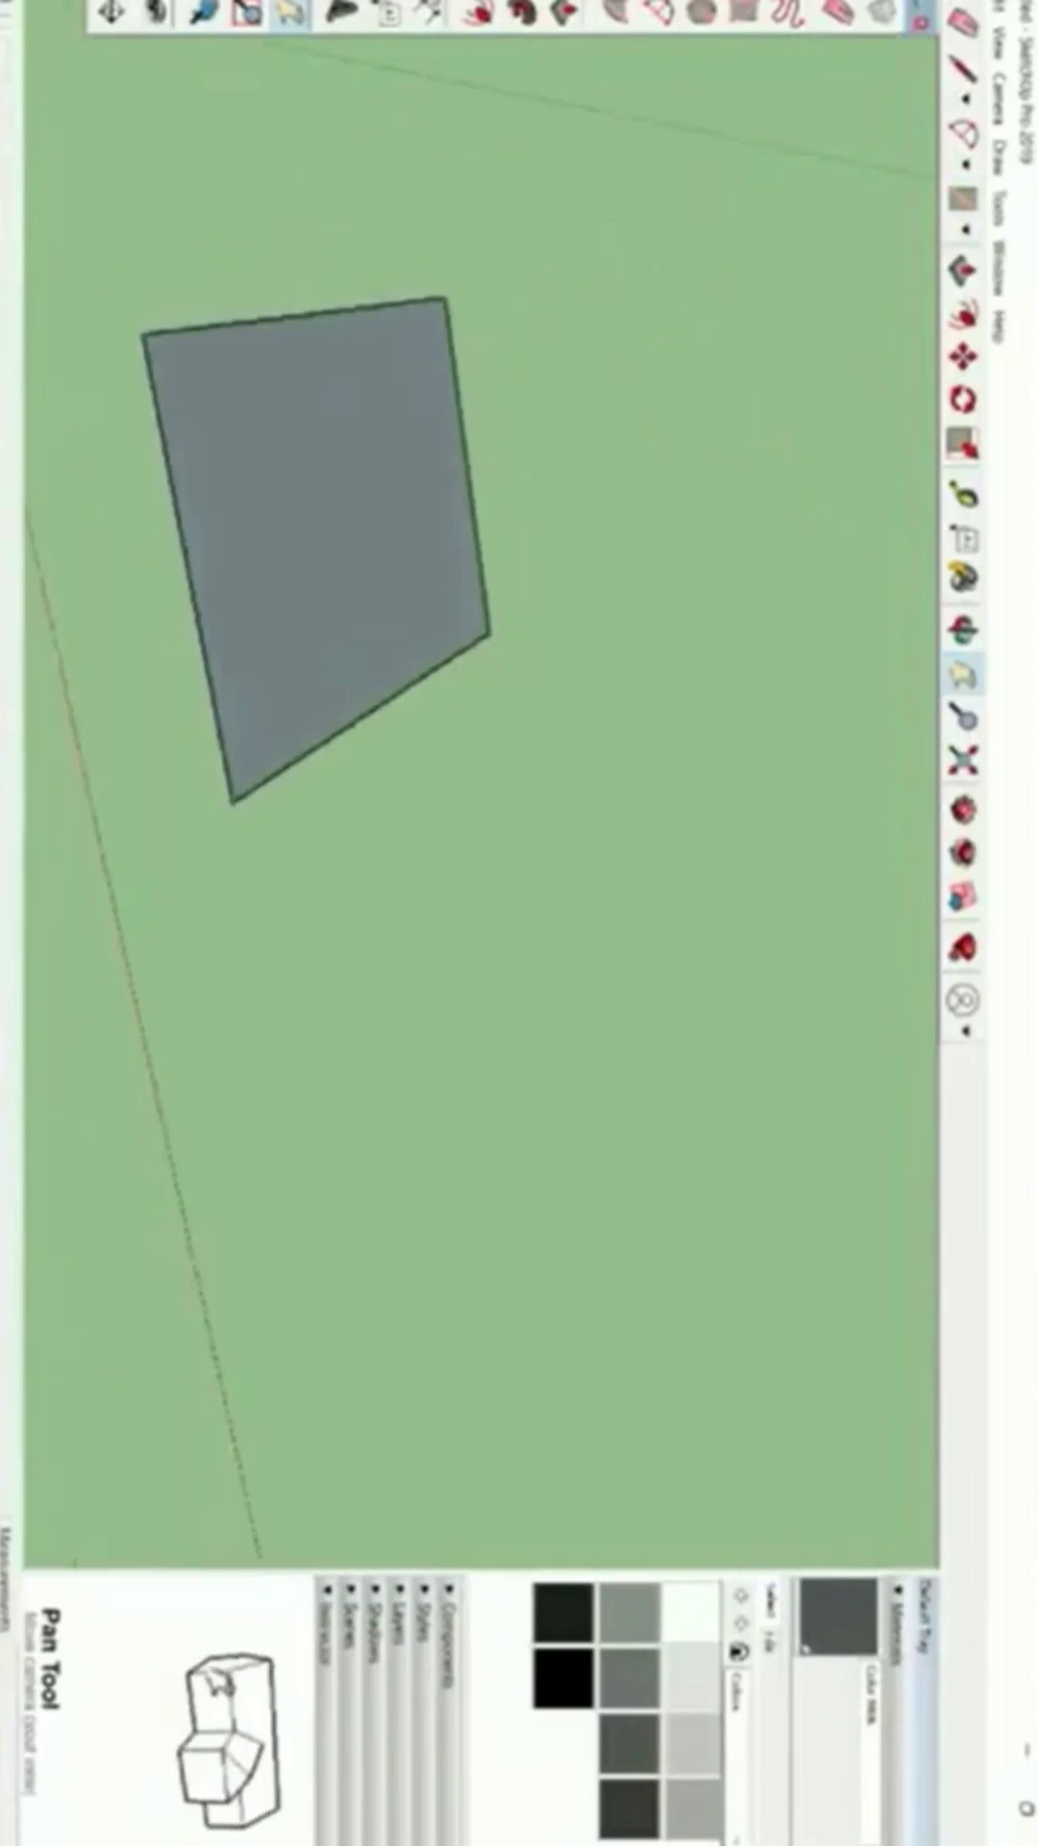
pyautogui.scroll(2, 217, 79)
pyautogui.press('space')
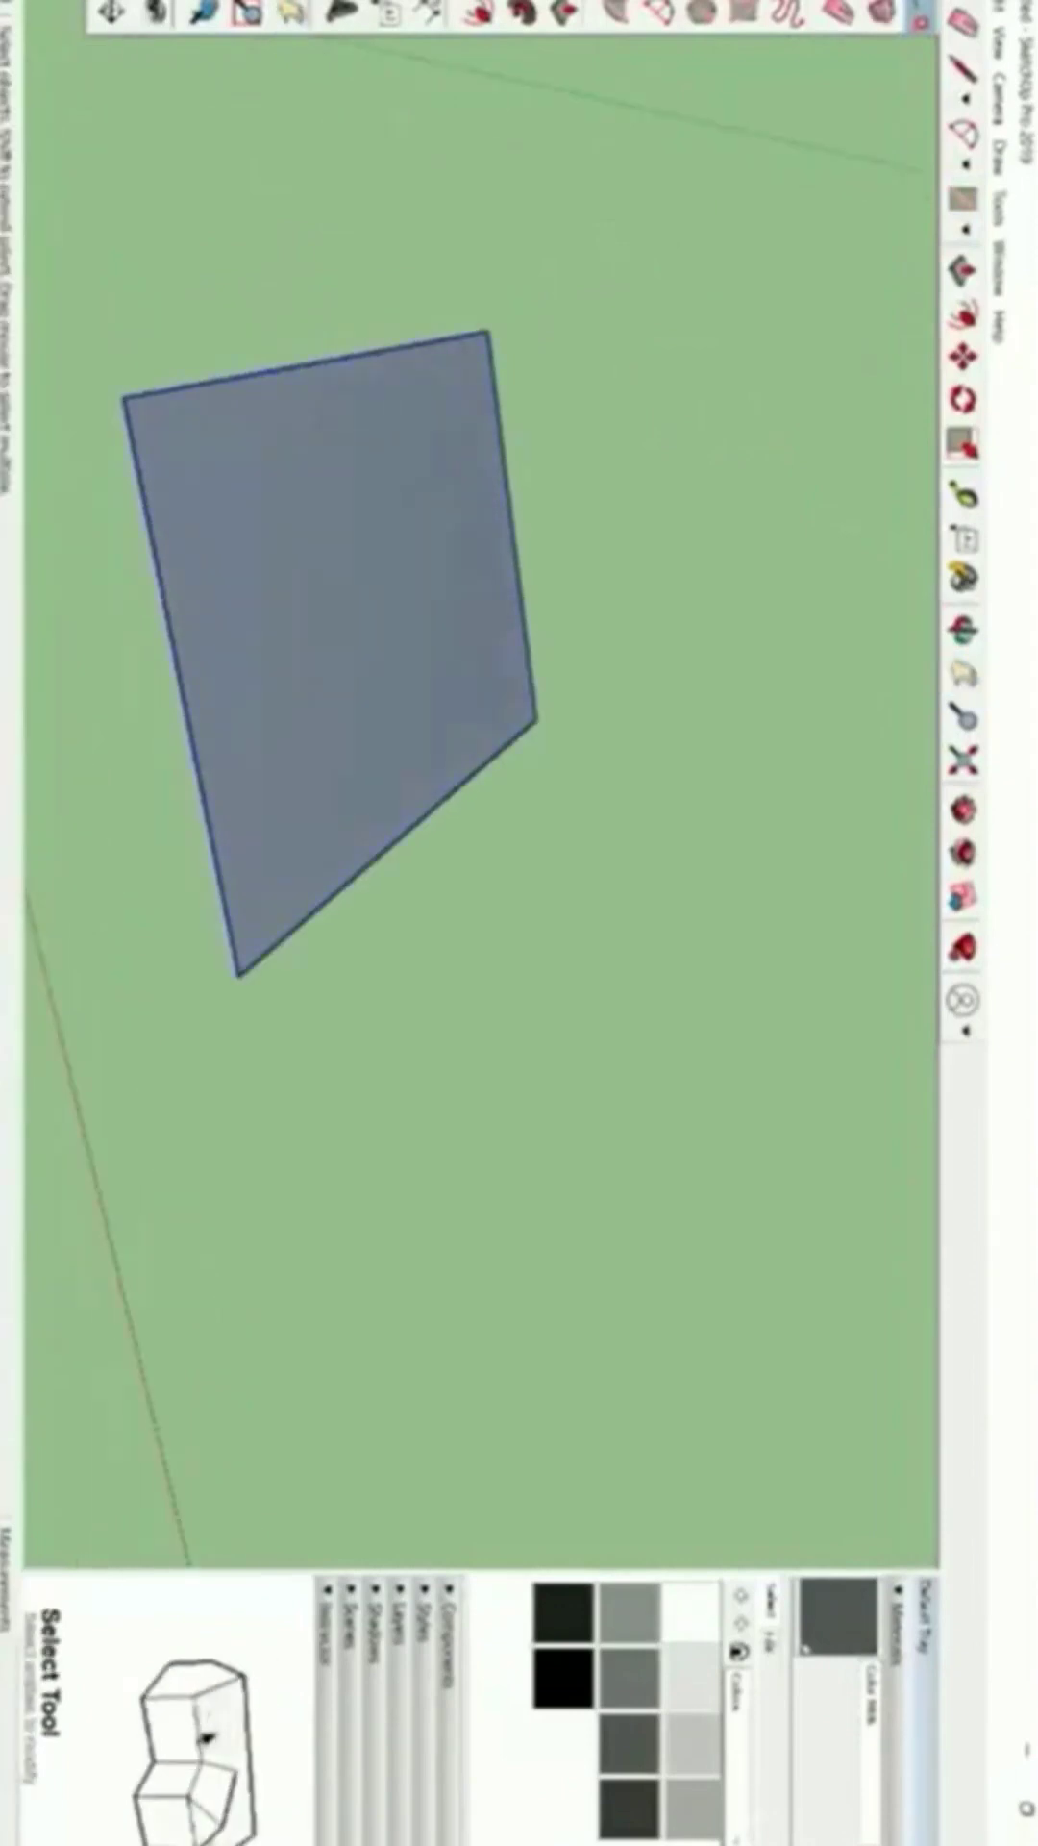
pyautogui.rightClick(312, 531)
pyautogui.click(116, 620)
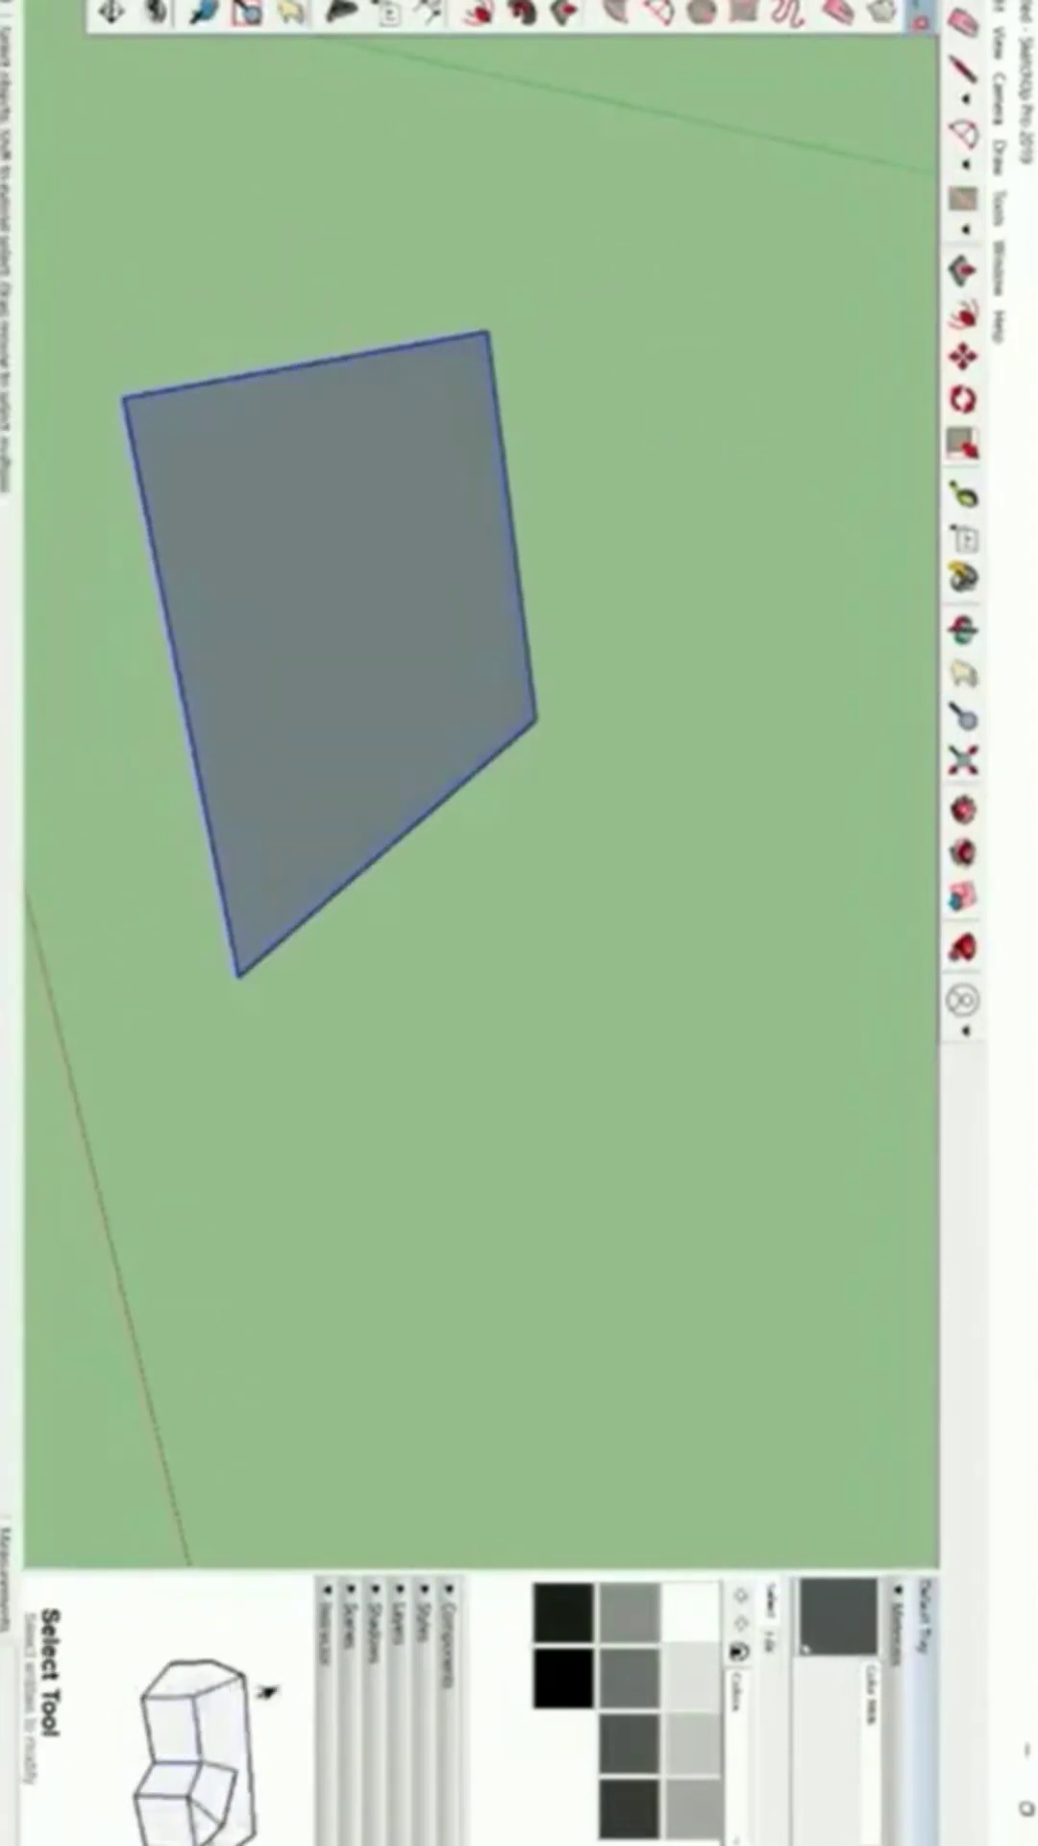
# Open the group for editing, Push/Pull its square face into a thin slab, and leave the group.
pyautogui.doubleClick(259, 605)
pyautogui.press('p')
pyautogui.click(269, 606)
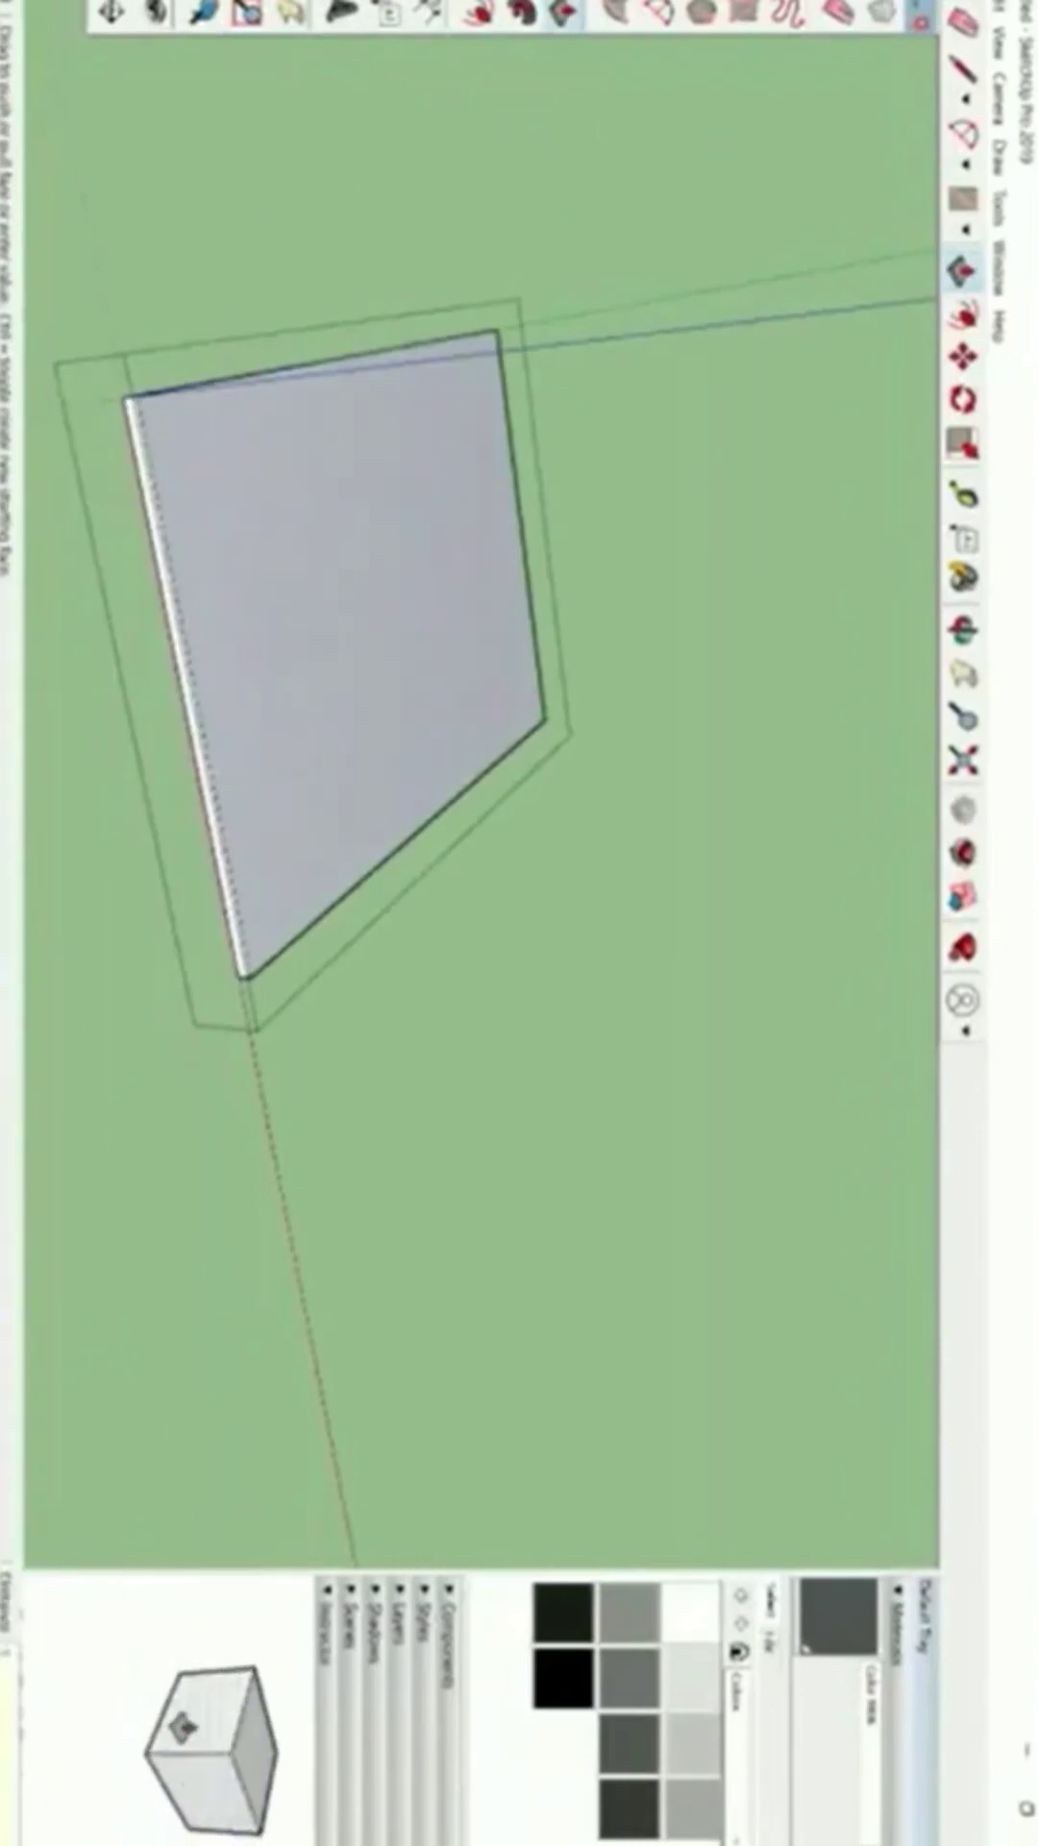
pyautogui.press('Return')
pyautogui.scroll(1, 286, 483)
pyautogui.press('space')
pyautogui.press('Escape')
# Copy the slab group straight up from its corner, about 4 inches above the original.
pyautogui.click(279, 558)
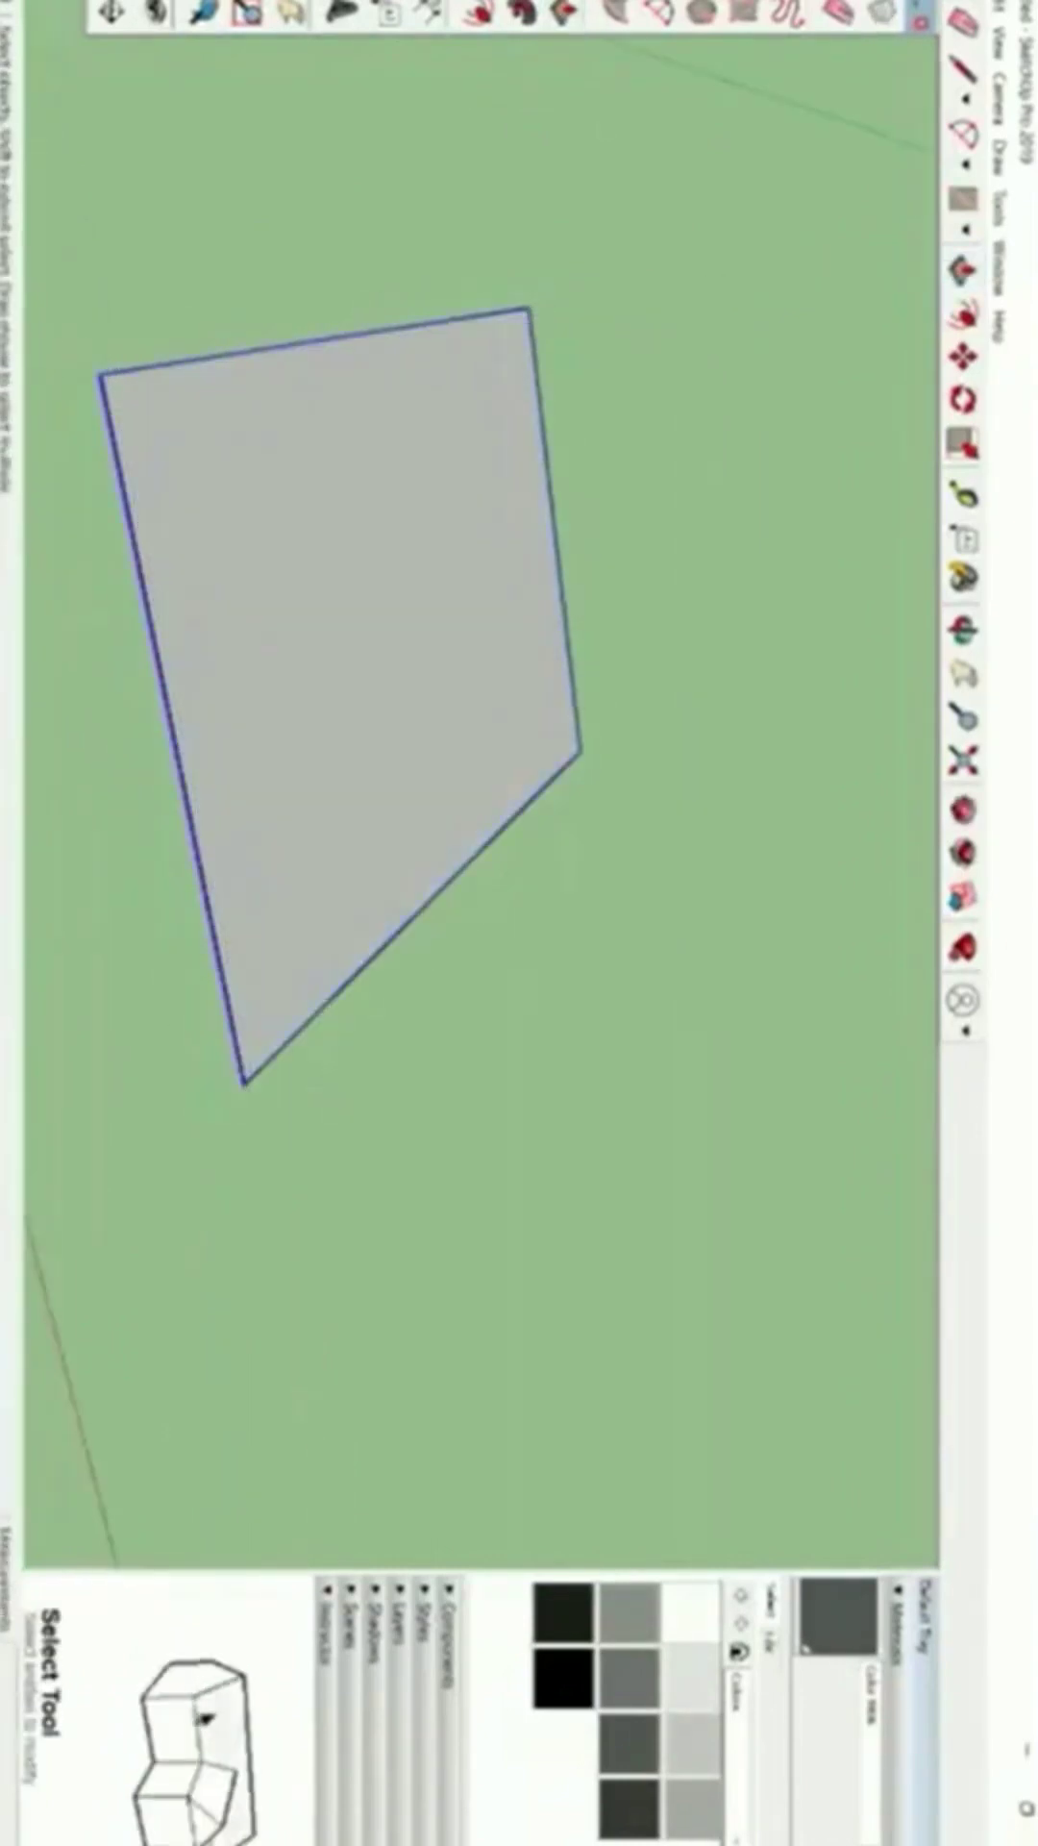
pyautogui.press('m')
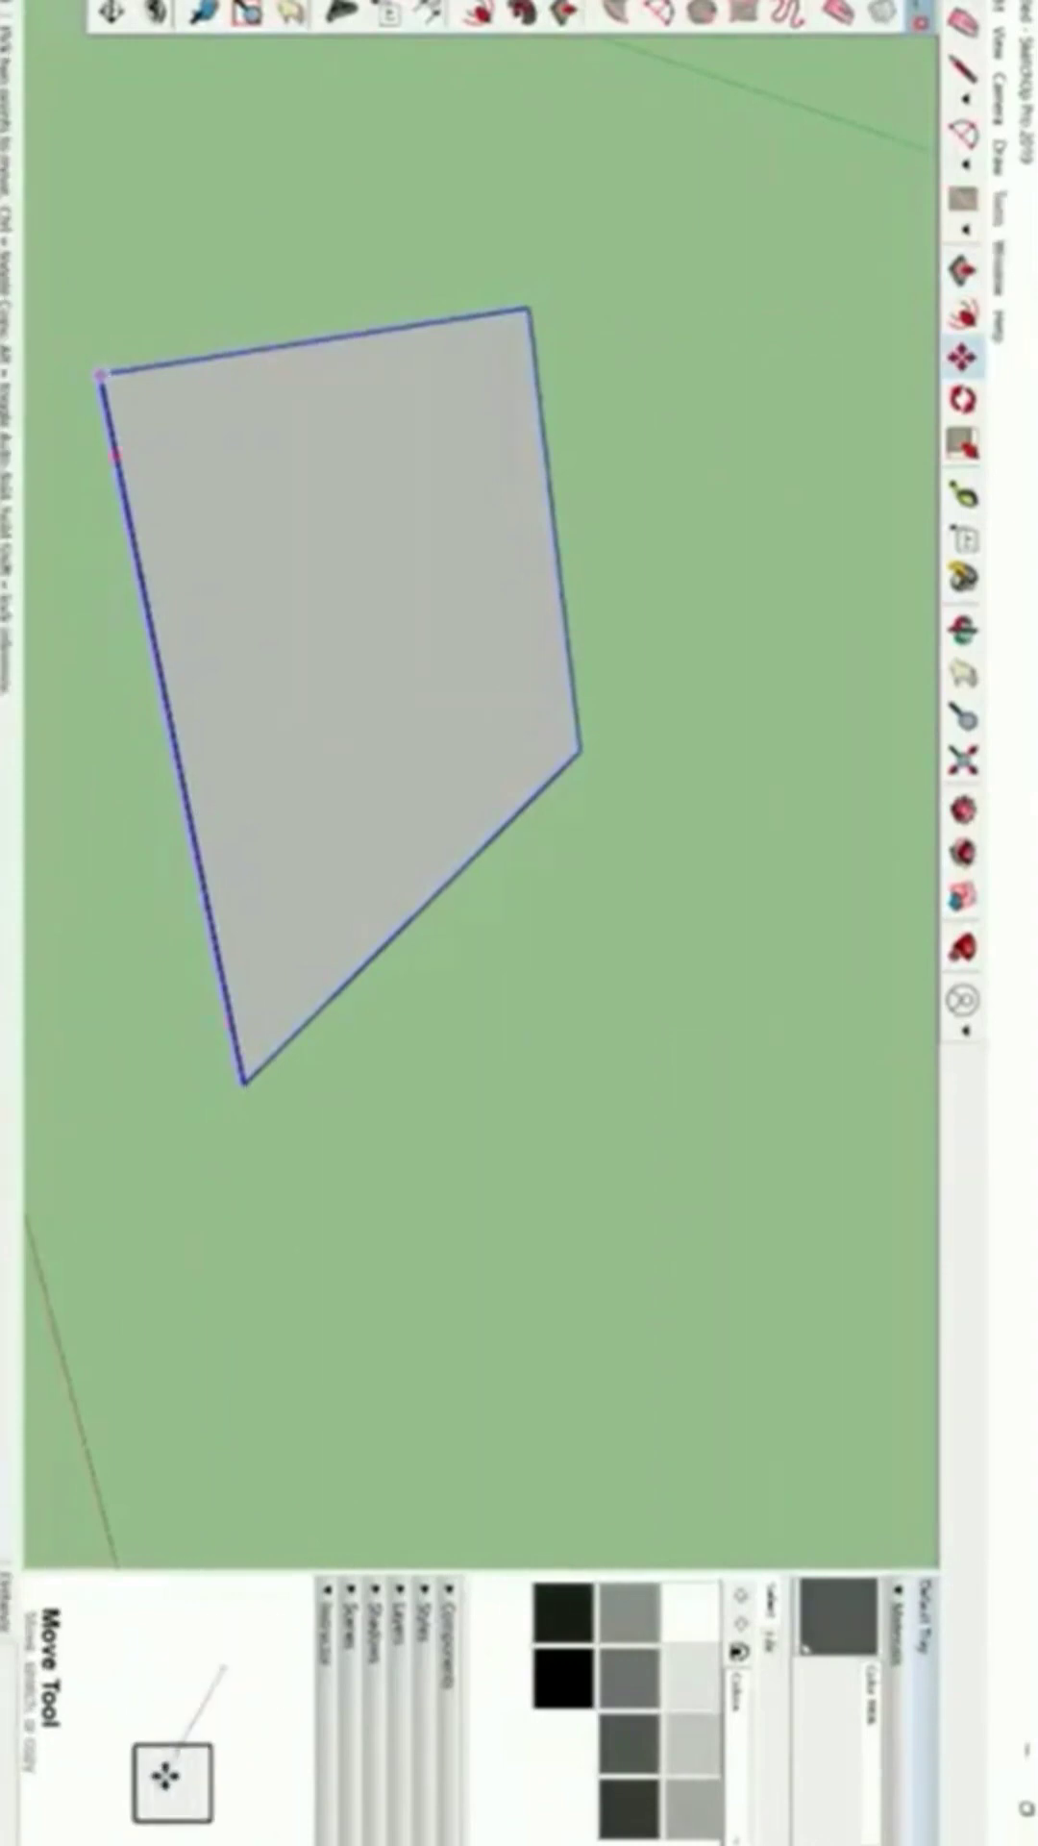
pyautogui.click(101, 375)
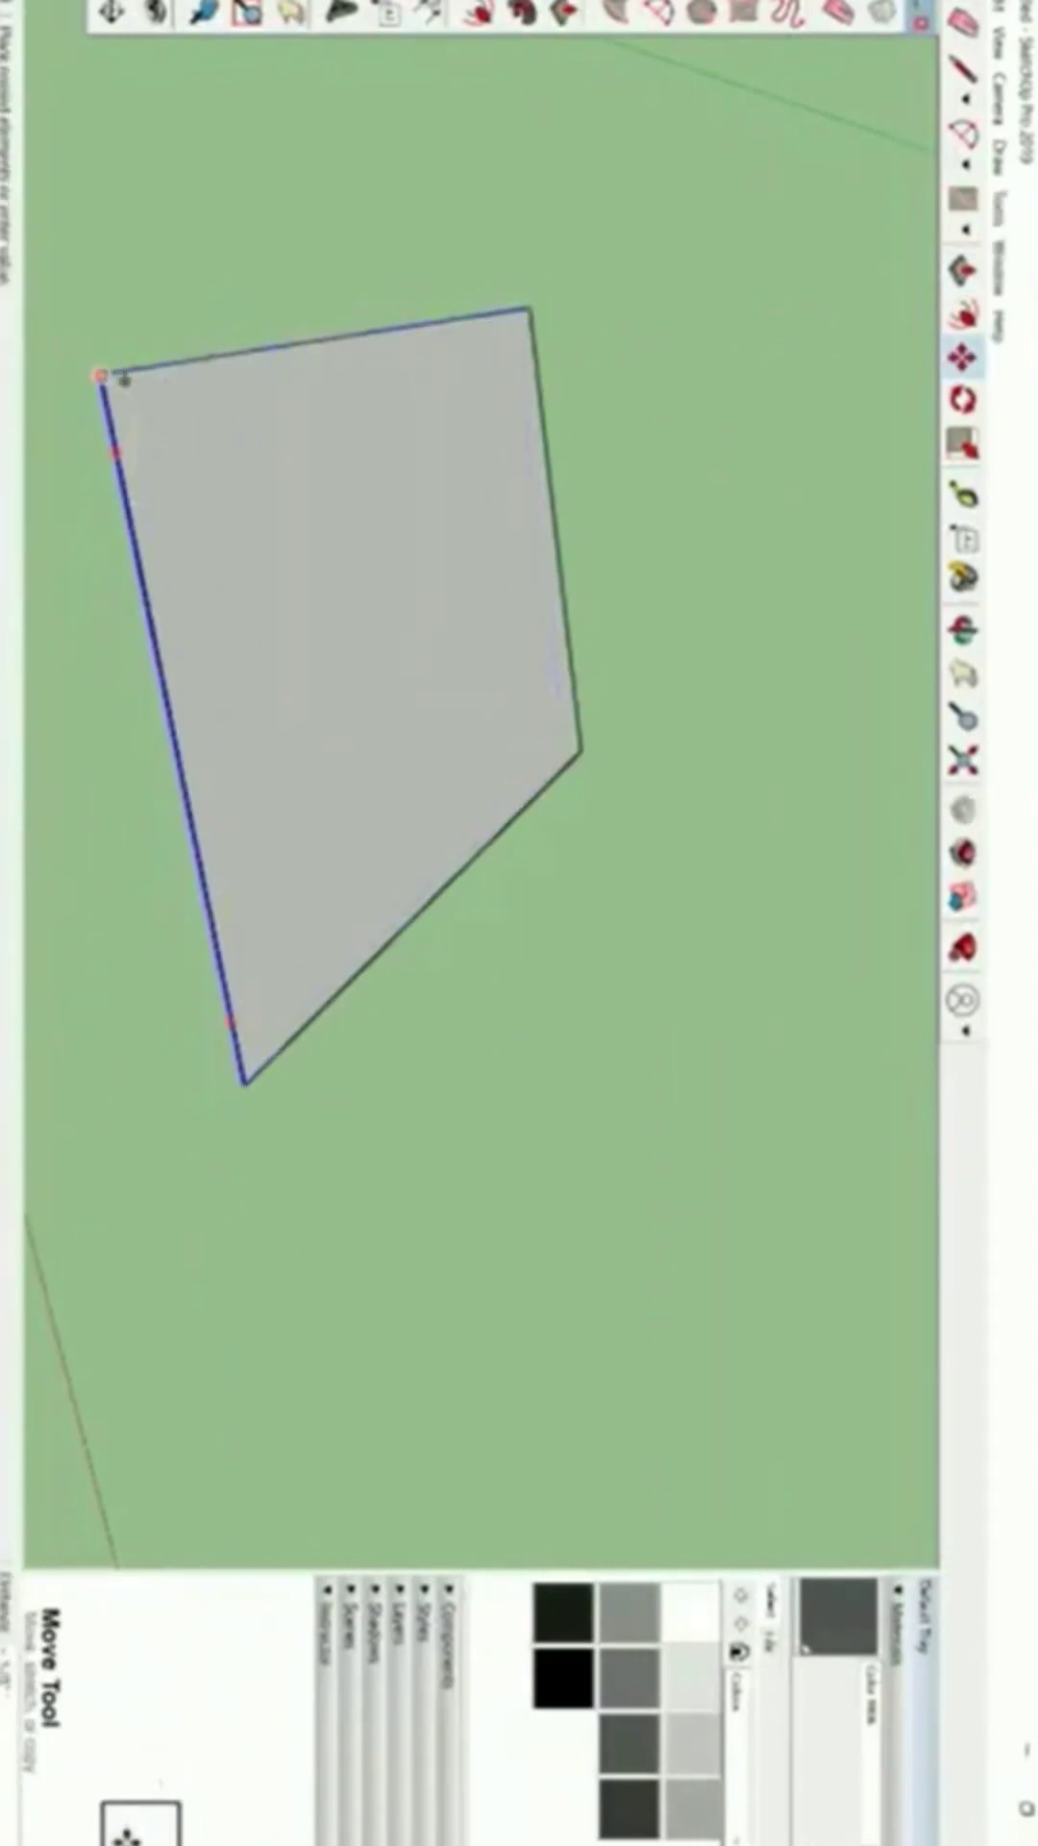
pyautogui.moveTo(125, 381); pyautogui.dragTo(262, 448, button='middle')
pyautogui.click(262, 448)
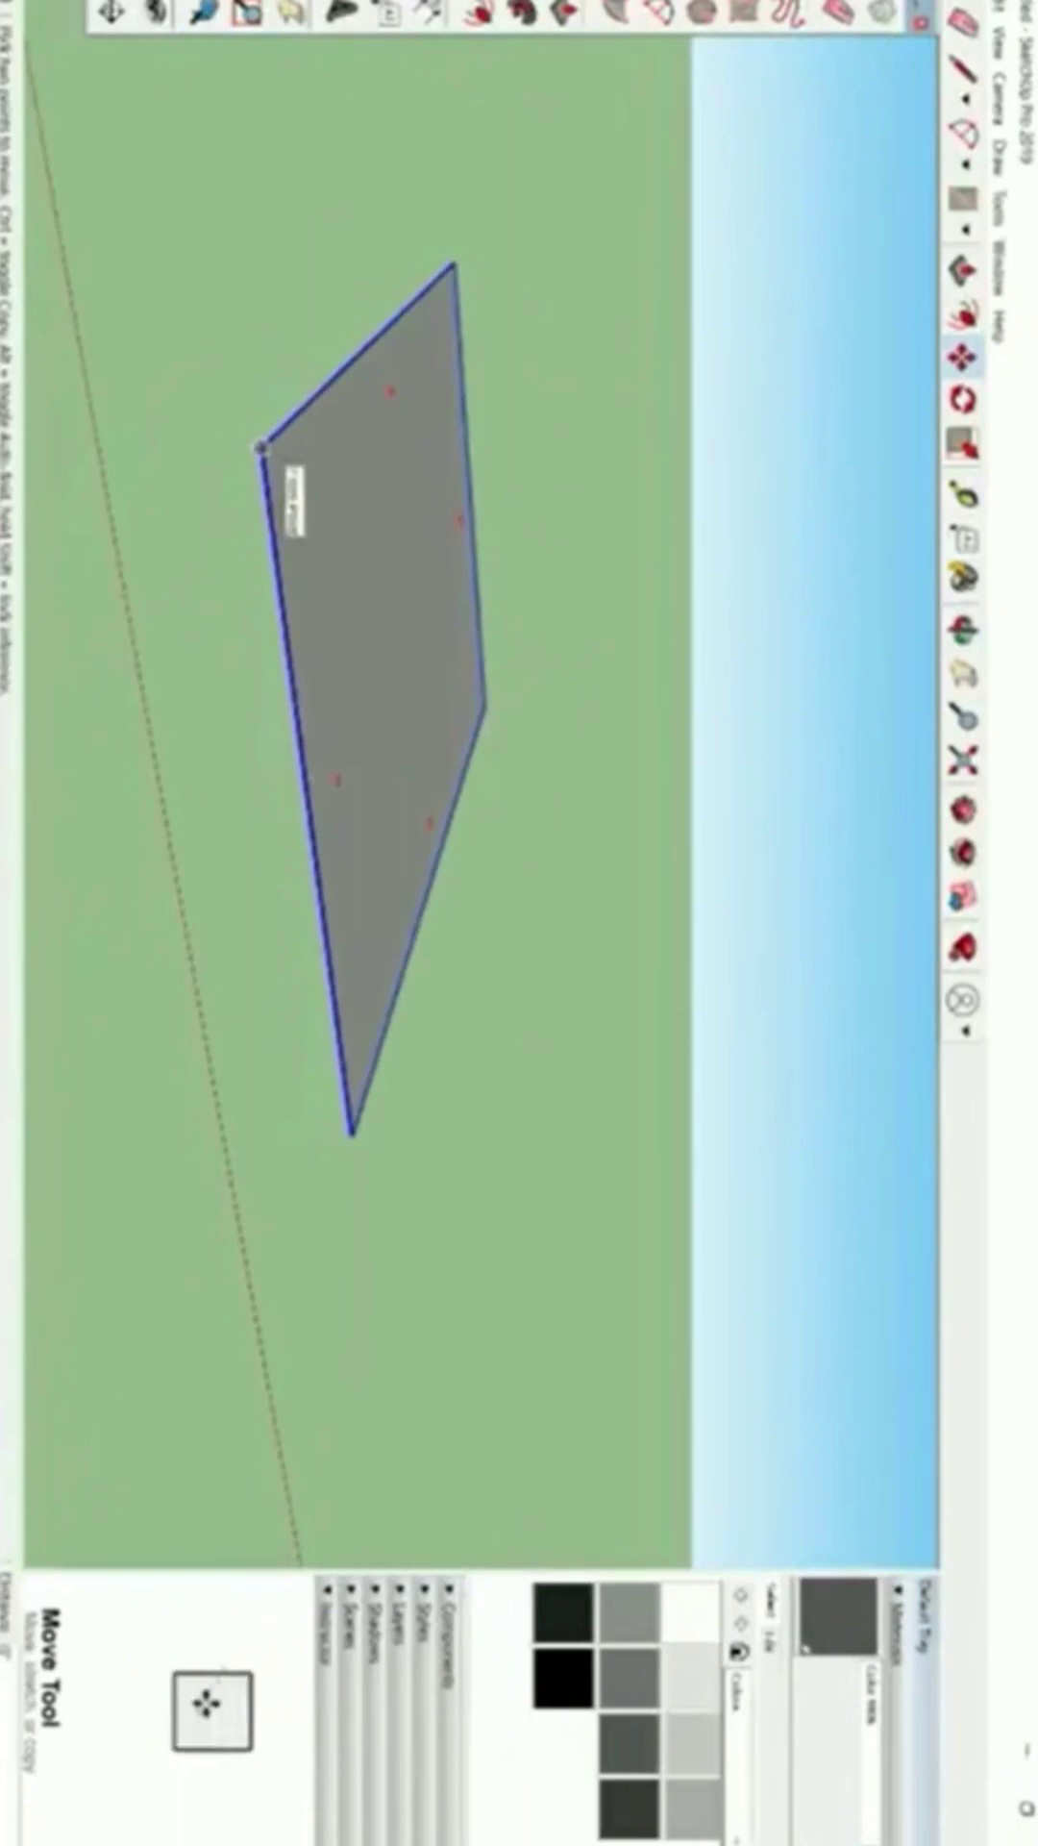
pyautogui.click(261, 447)
pyautogui.press('ctrl')
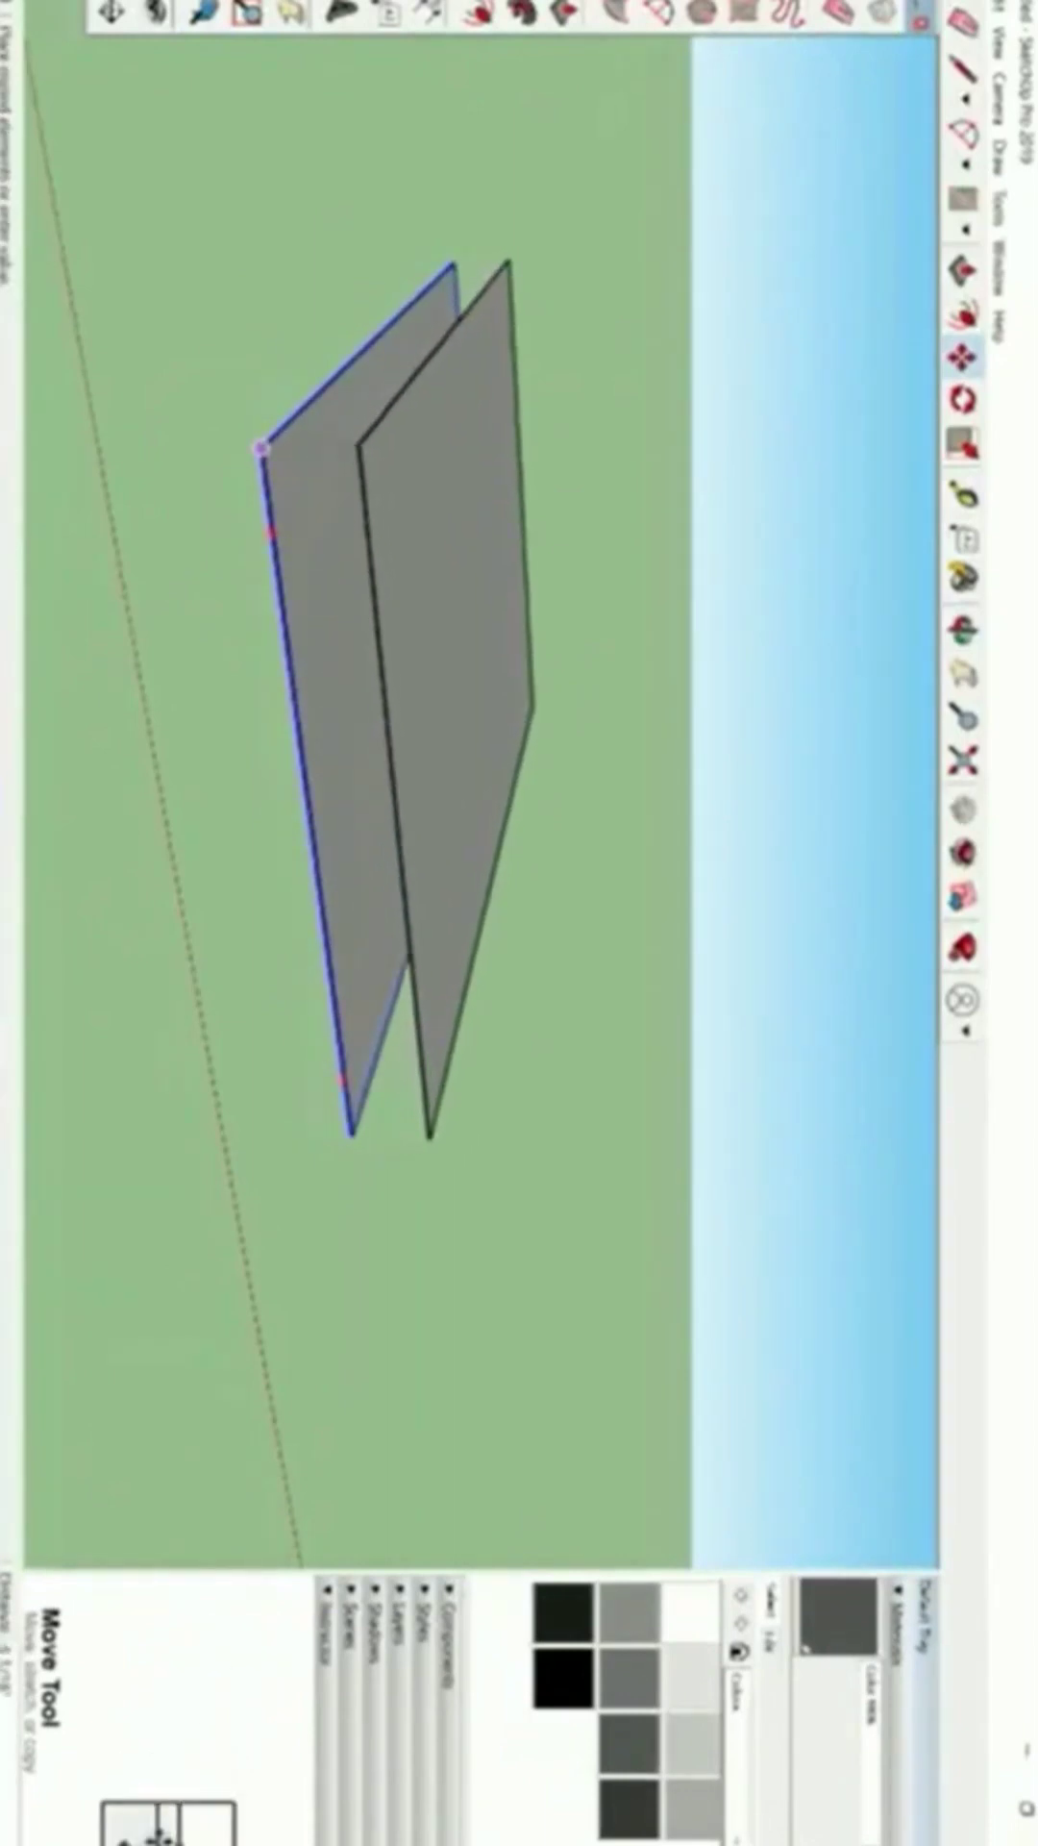
pyautogui.click(358, 445)
# Open the upper slab copy for editing and thicken it slightly by pushing up its top face.
pyautogui.moveTo(362, 635); pyautogui.dragTo(176, 716, button='middle')
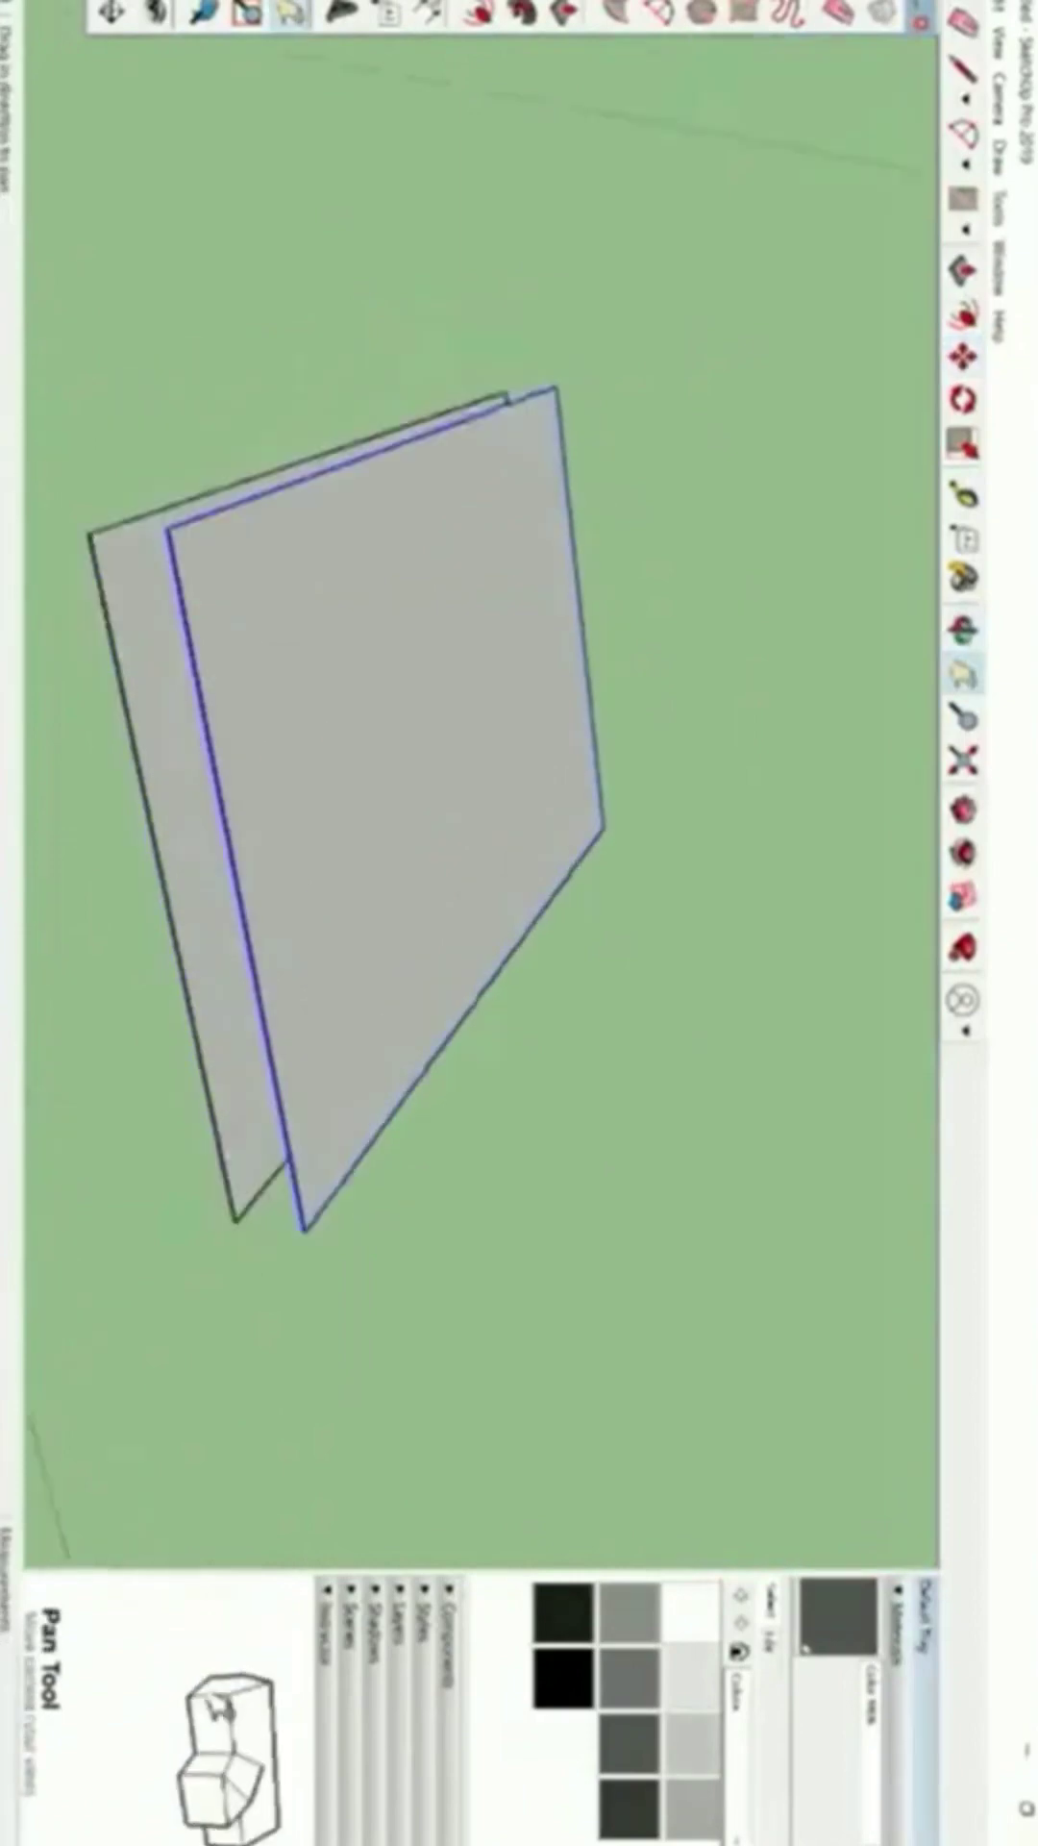
pyautogui.scroll(2, 342, 615)
pyautogui.press('space')
pyautogui.doubleClick(342, 616)
pyautogui.click(341, 616)
pyautogui.moveTo(341, 615); pyautogui.dragTo(279, 529, button='middle')
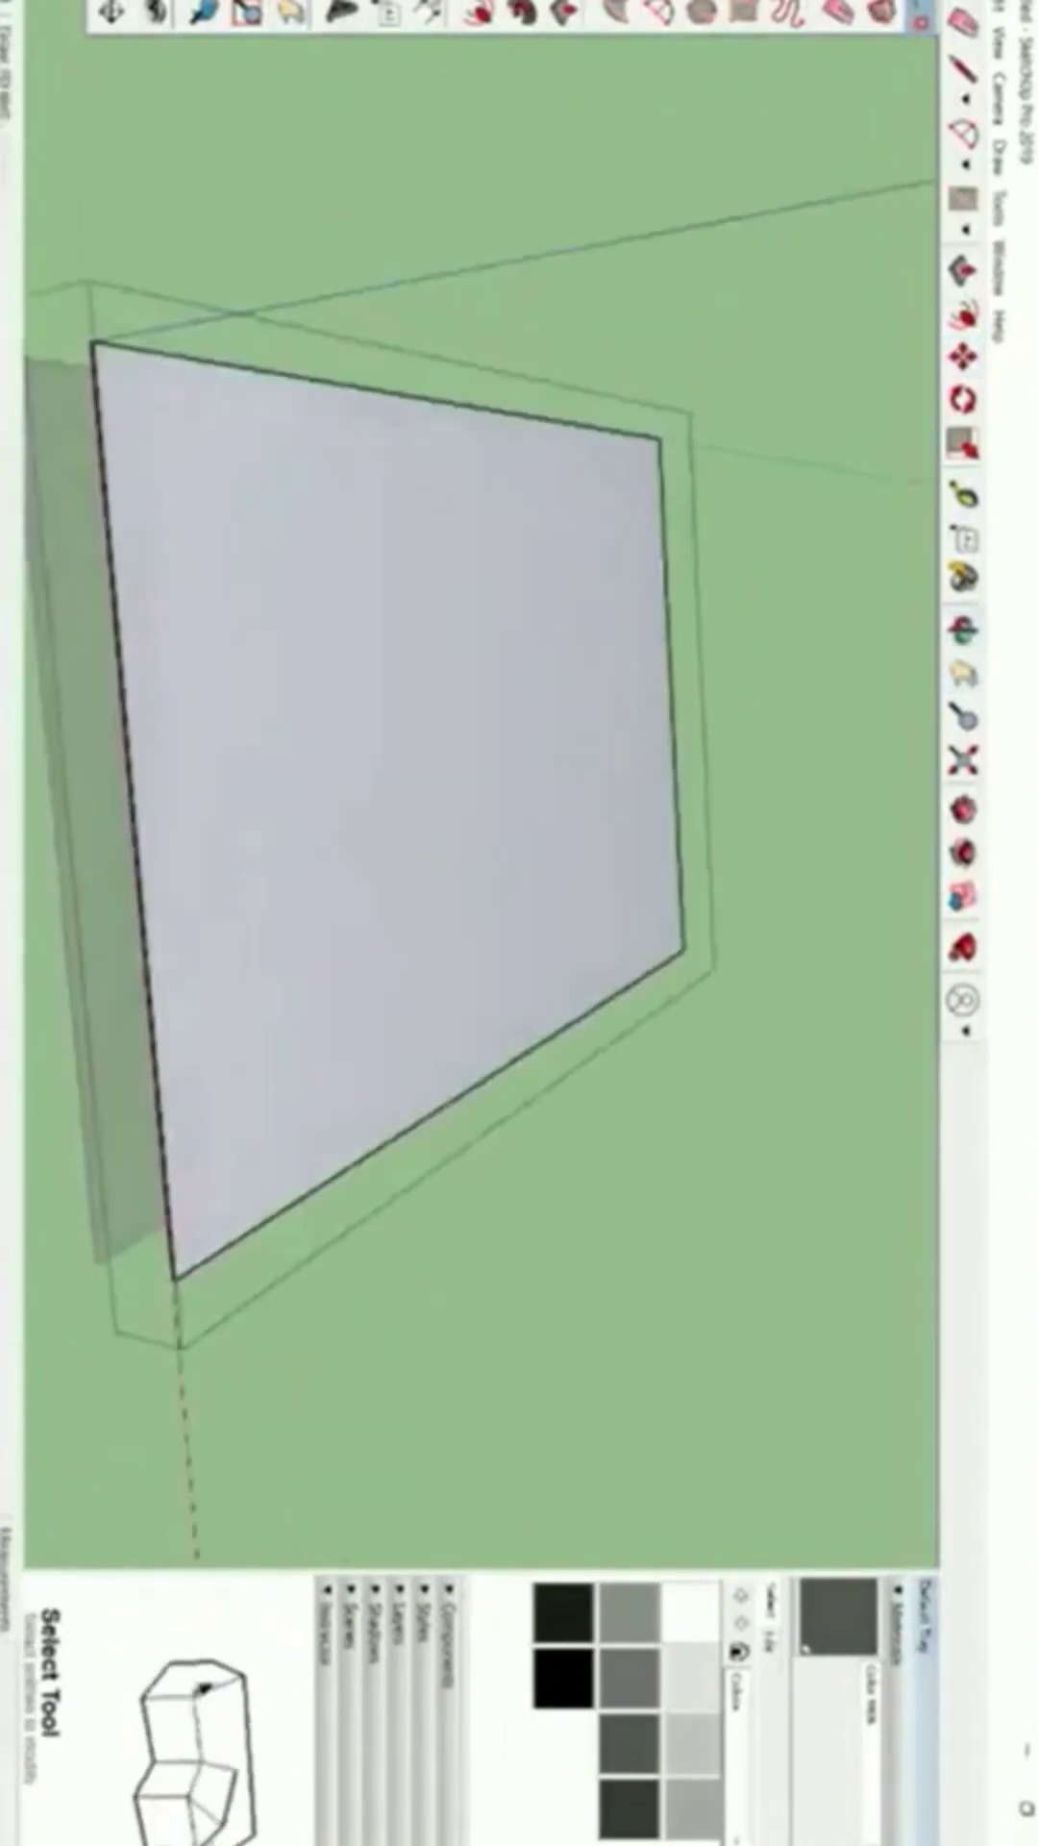
pyautogui.press('p')
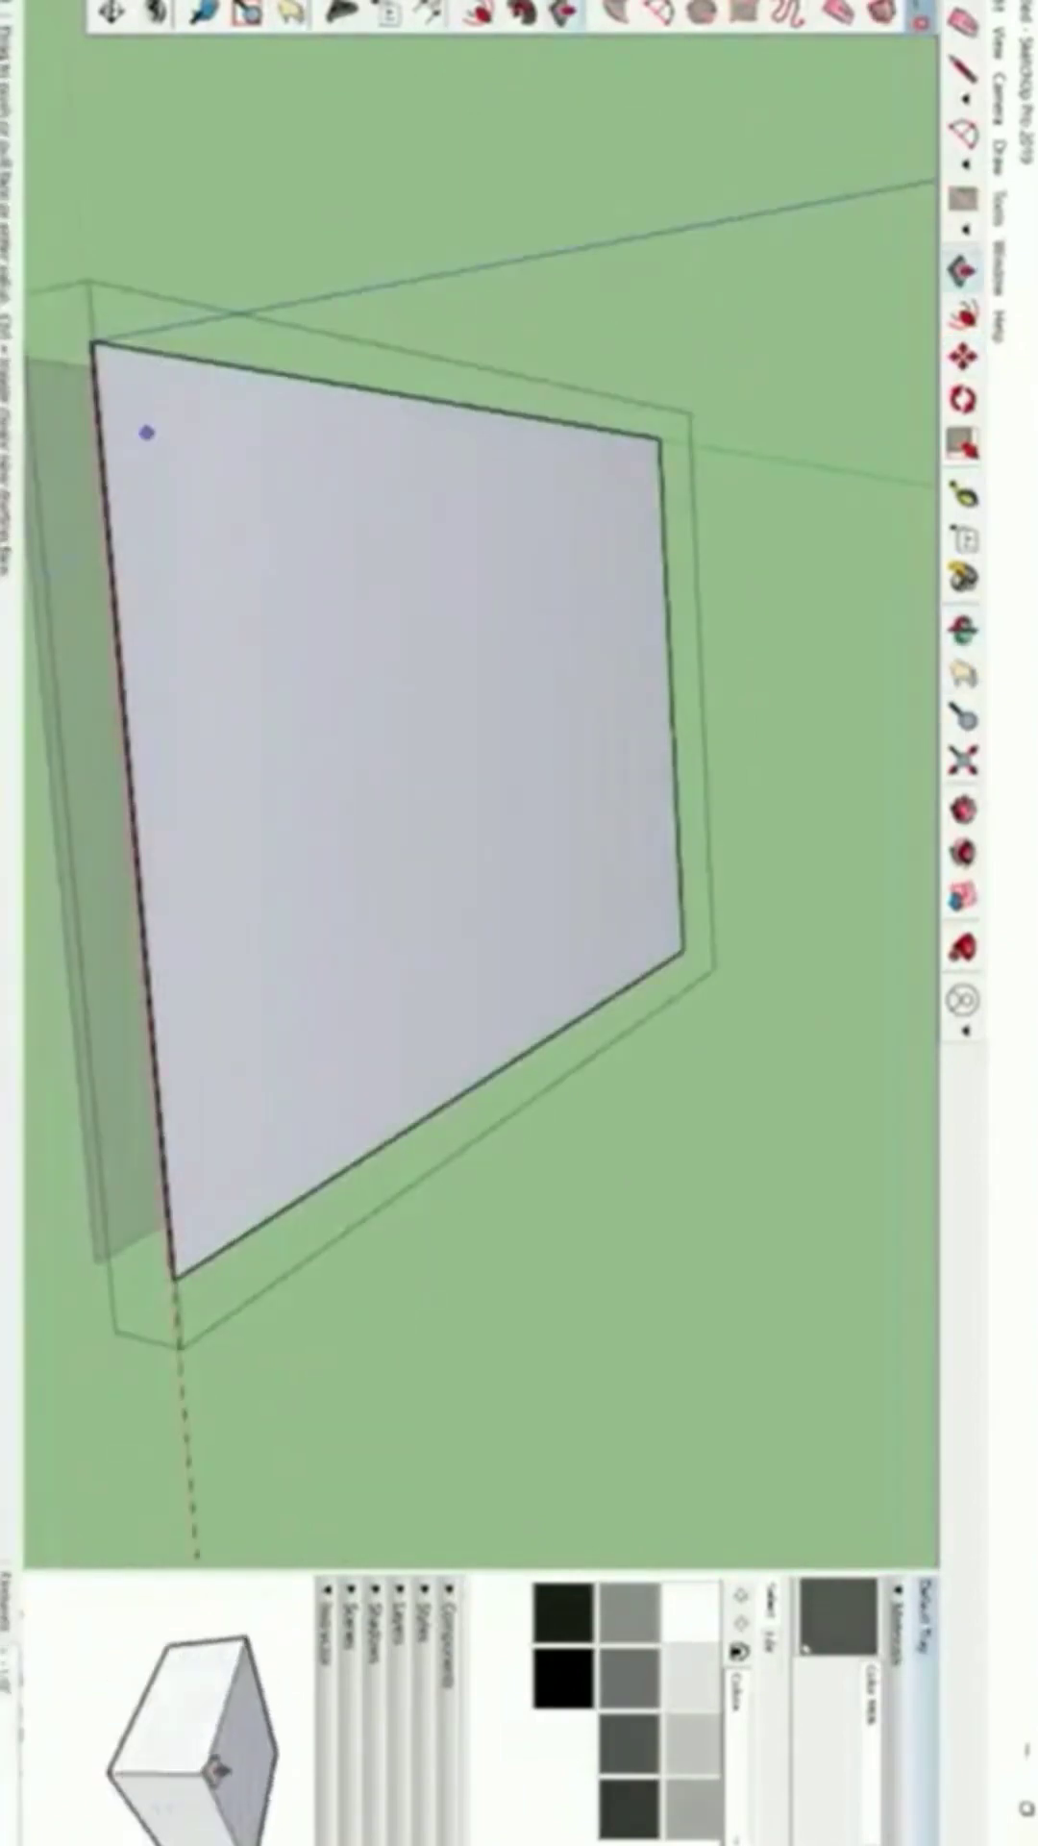
pyautogui.scroll(2, 155, 431)
pyautogui.moveTo(156, 431); pyautogui.dragTo(221, 413, button='middle')
pyautogui.scroll(2, 125, 414)
pyautogui.click(125, 413)
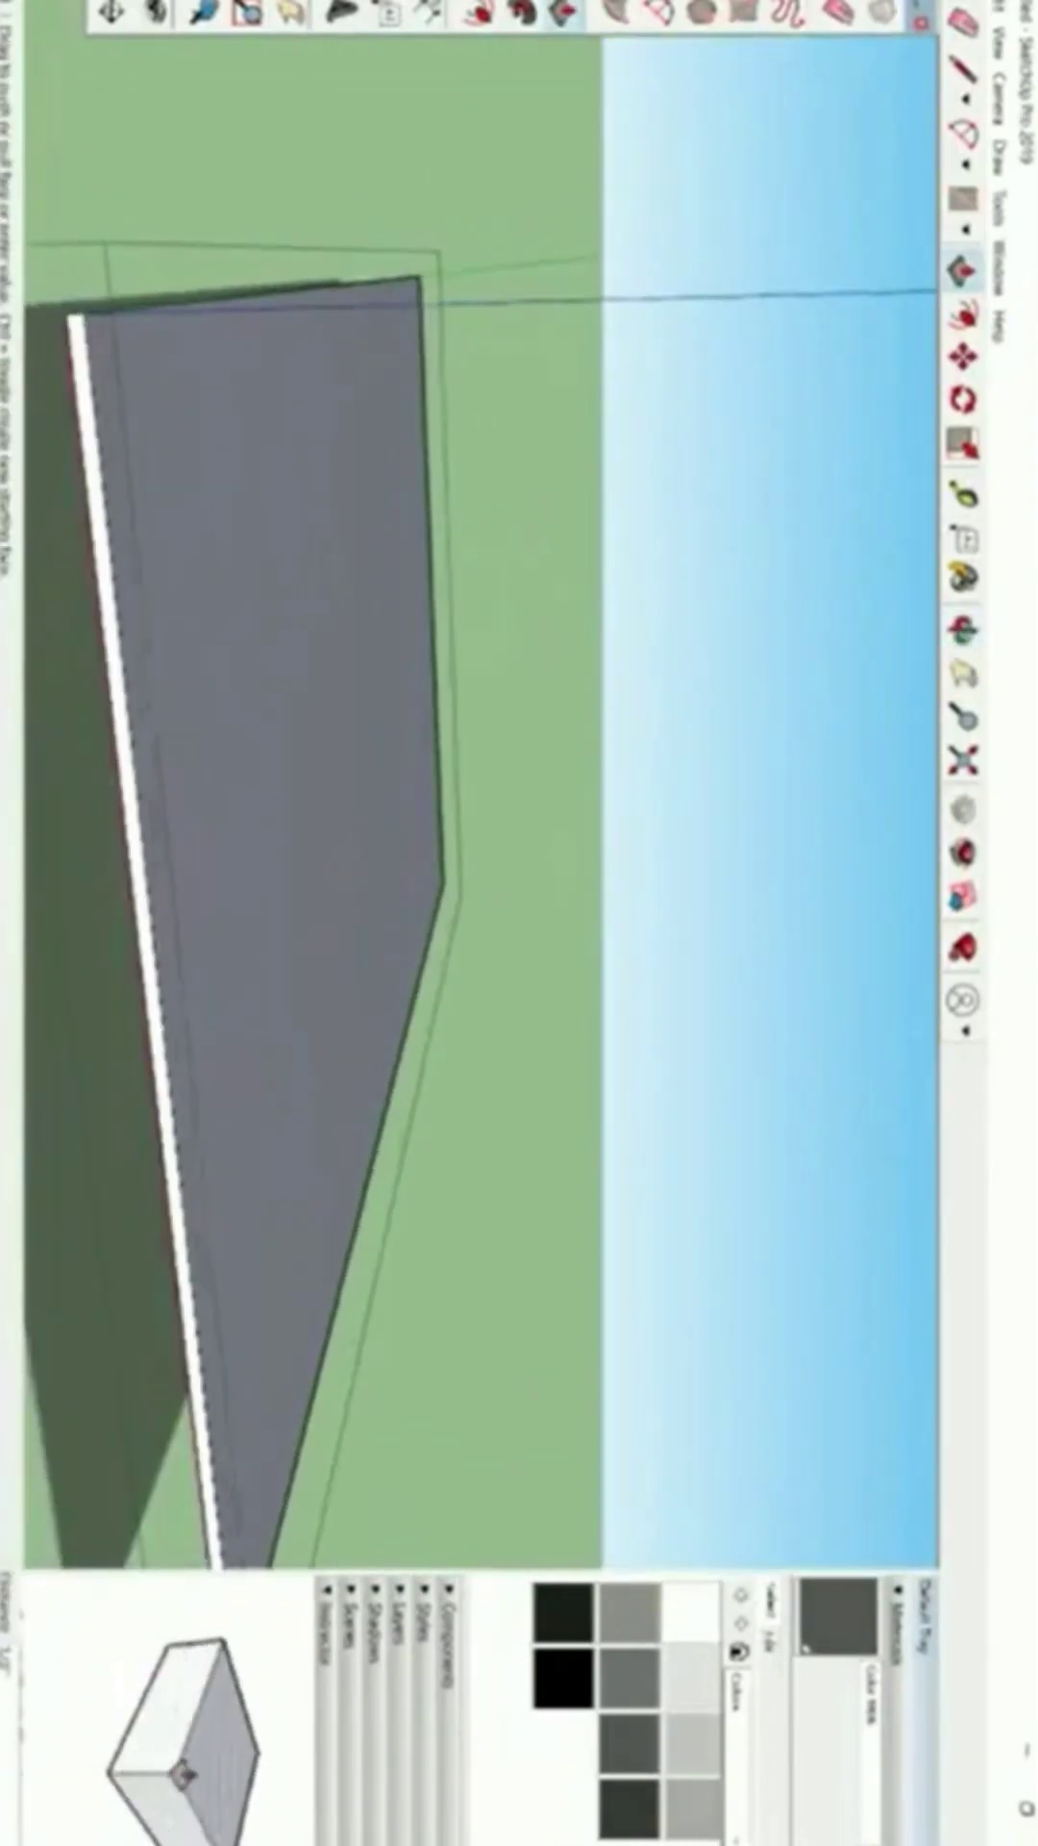
pyautogui.click(125, 414)
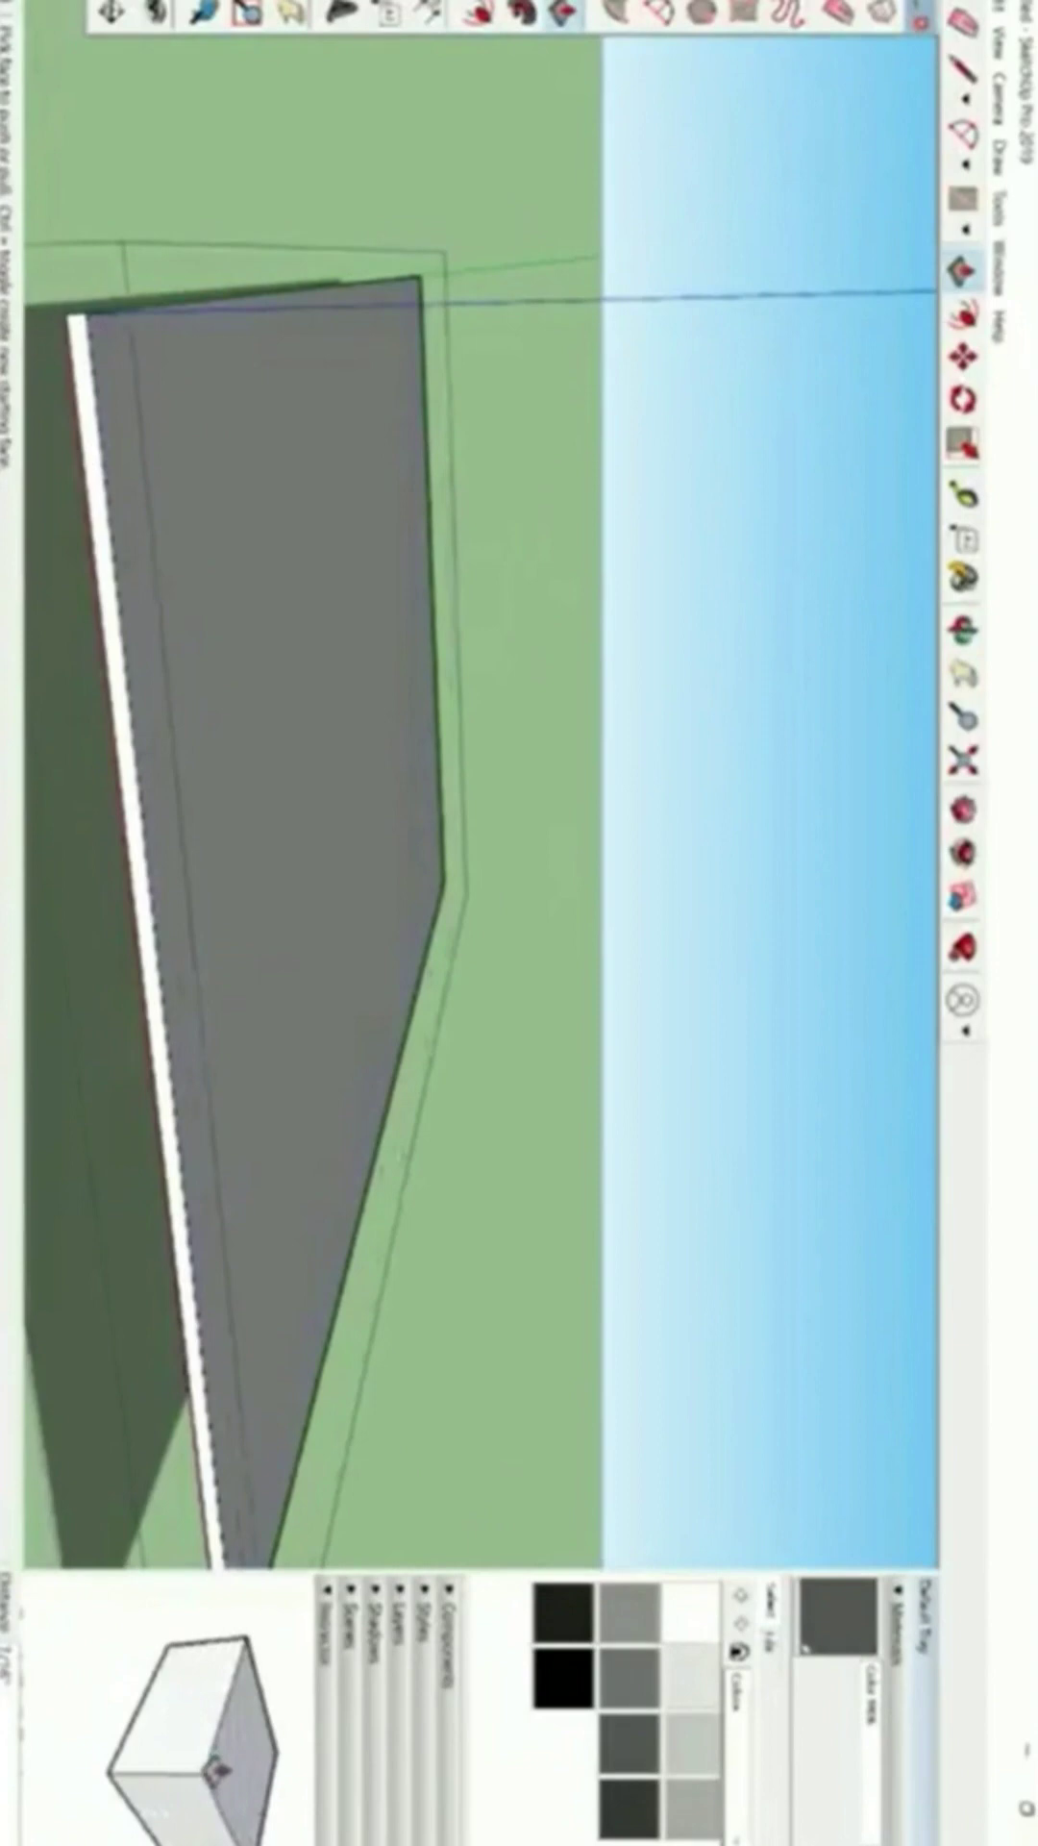
# Offset the upper slab's top outline inward about 1 11/16 inches, then offset the resulting outline inward again by about 1 inch.
pyautogui.press('f')
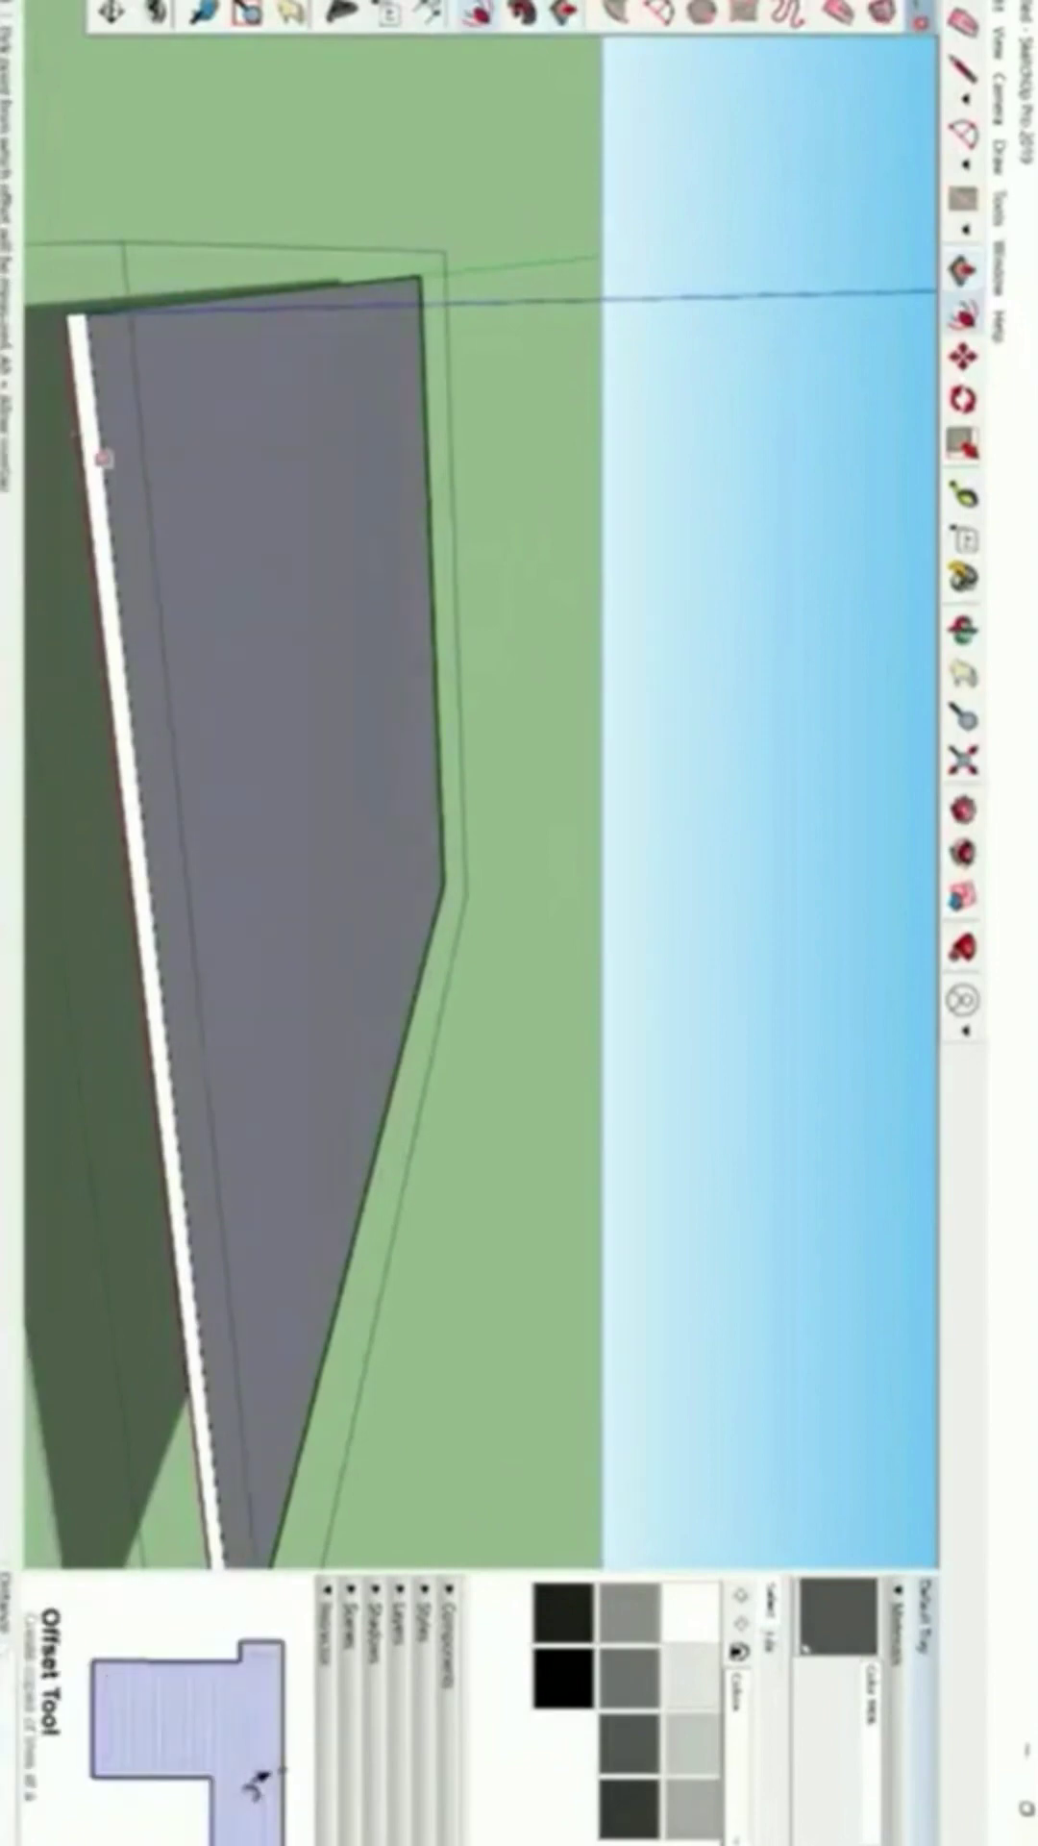
pyautogui.click(104, 460)
pyautogui.moveTo(192, 459); pyautogui.dragTo(108, 484, button='middle')
pyautogui.moveTo(246, 484); pyautogui.dragTo(143, 498, button='middle')
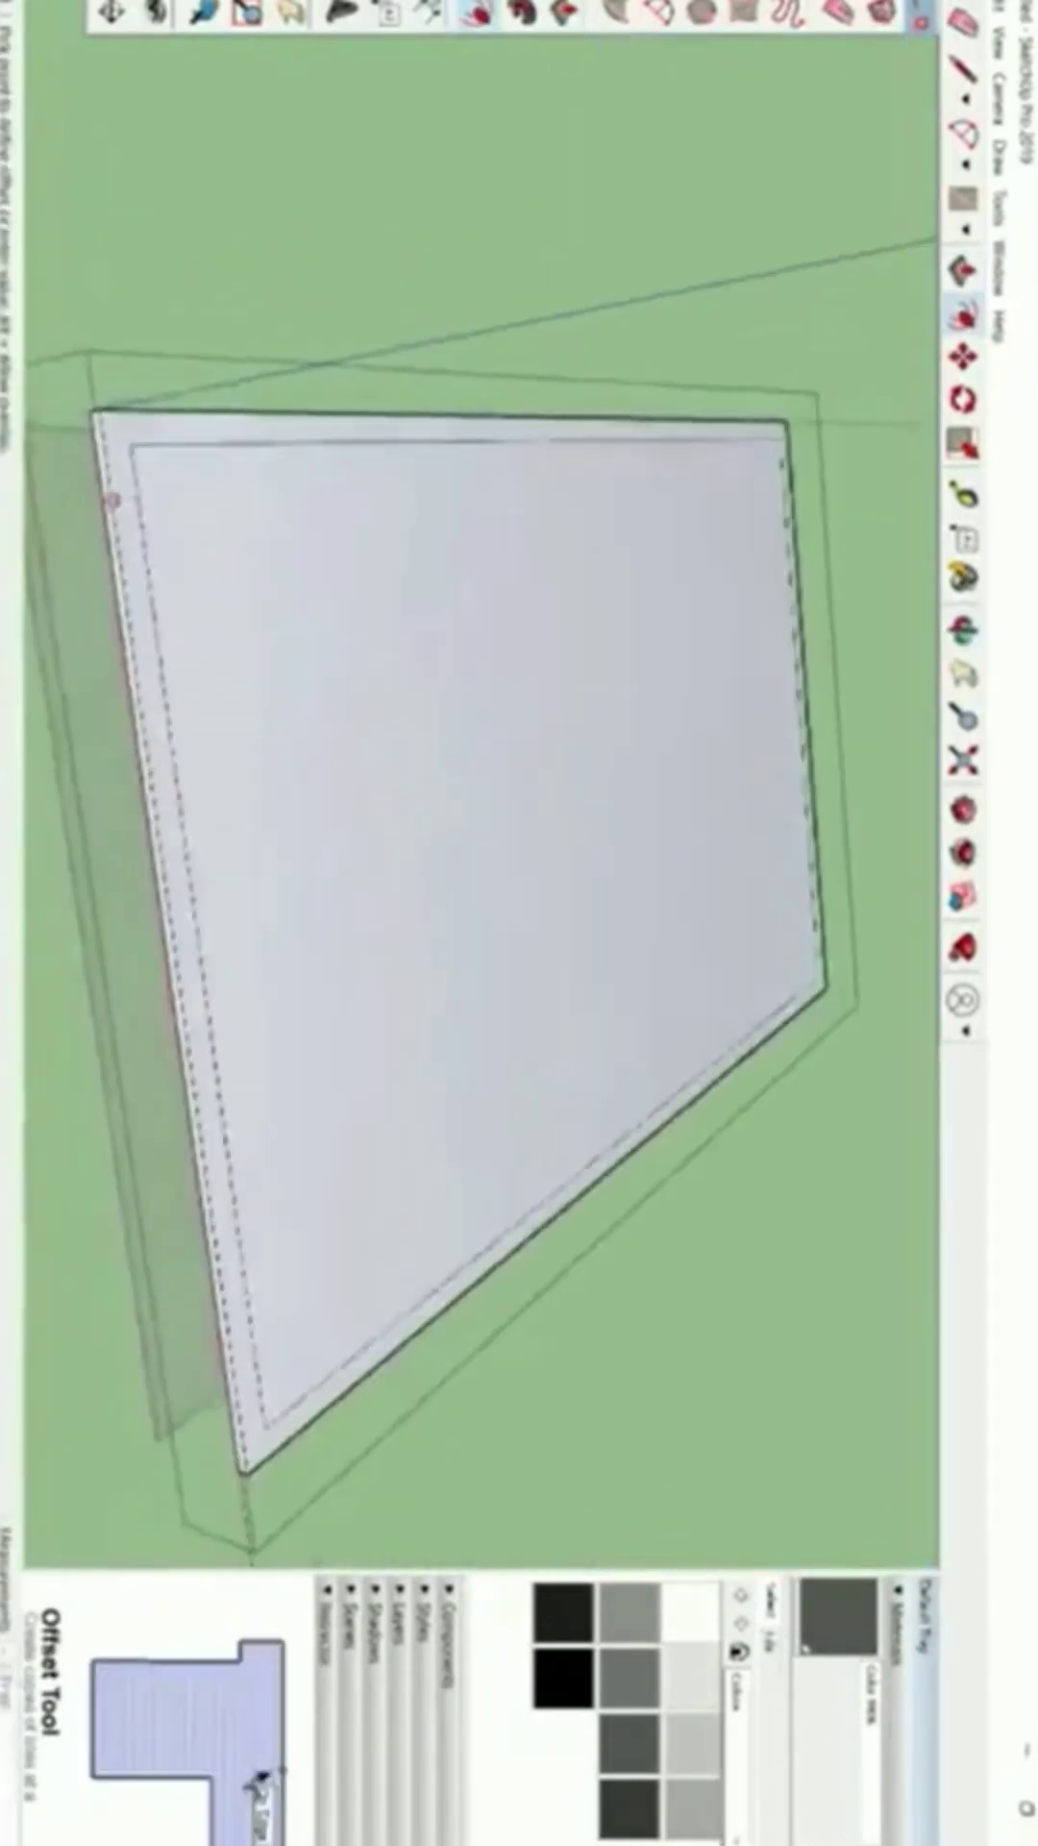
pyautogui.scroll(3, 112, 500)
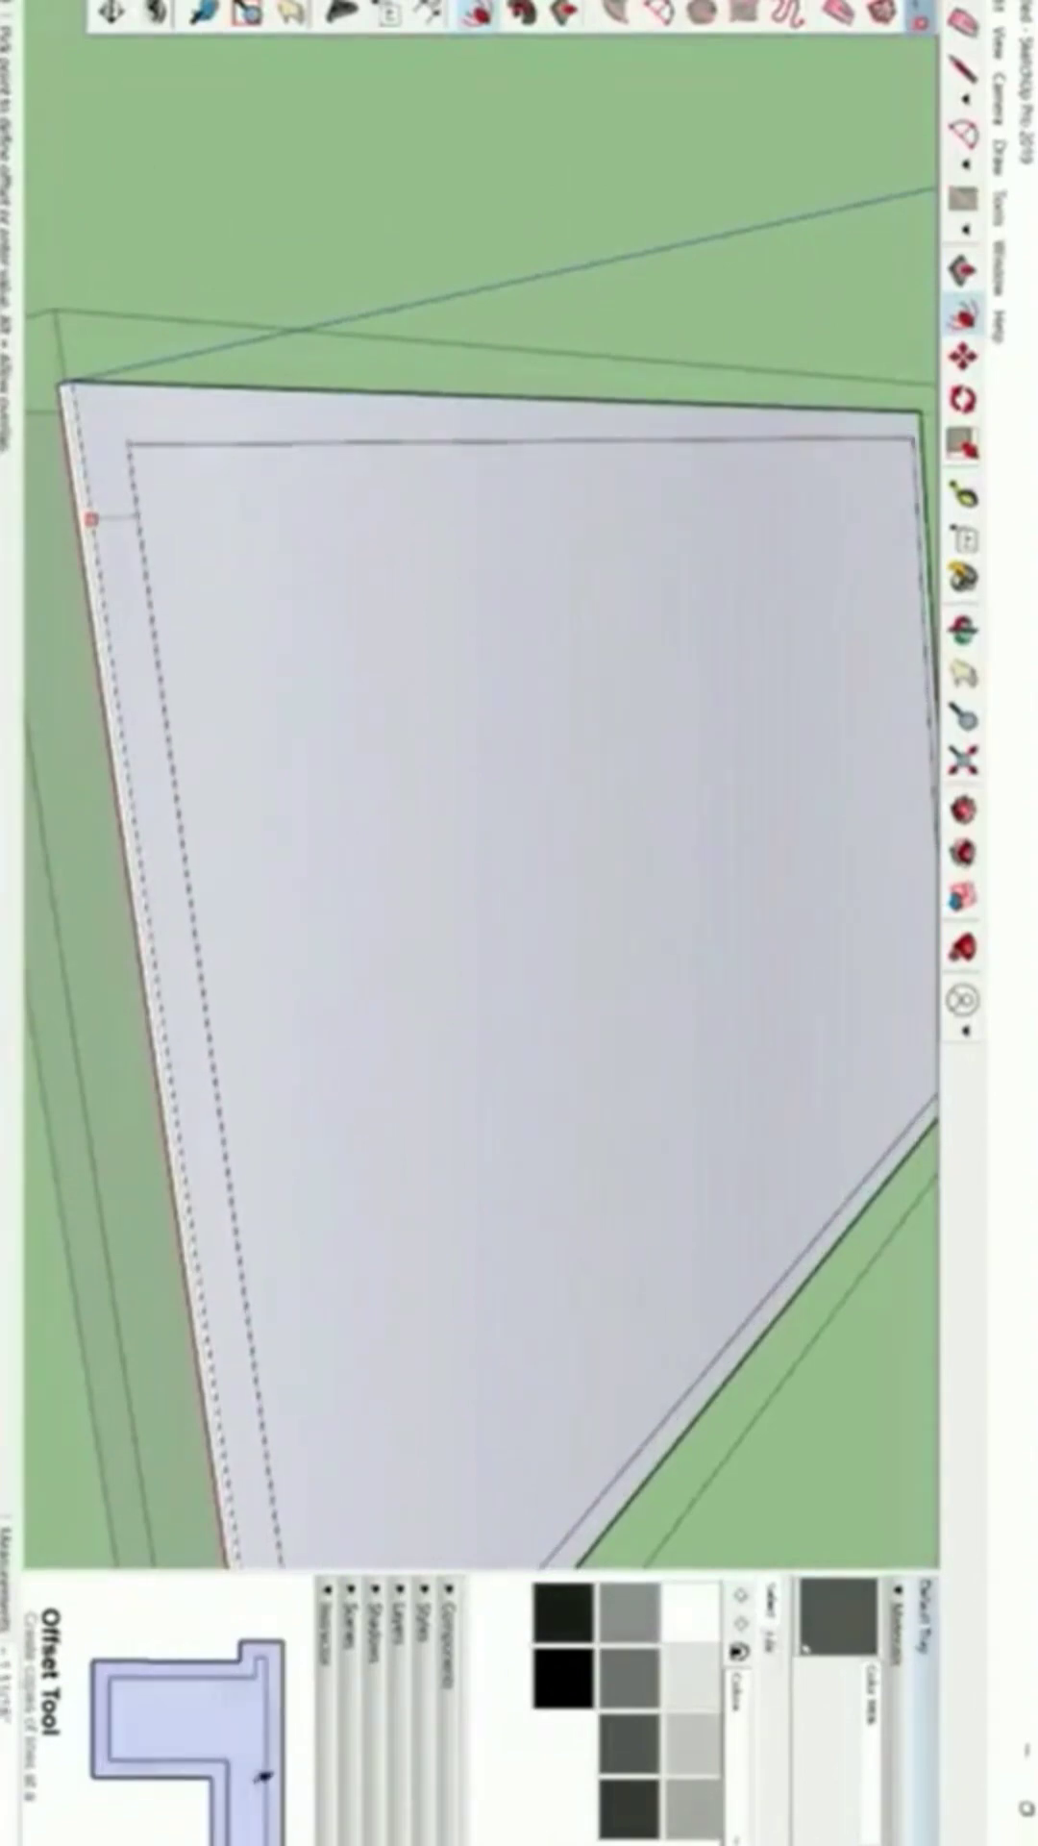
pyautogui.click(89, 519)
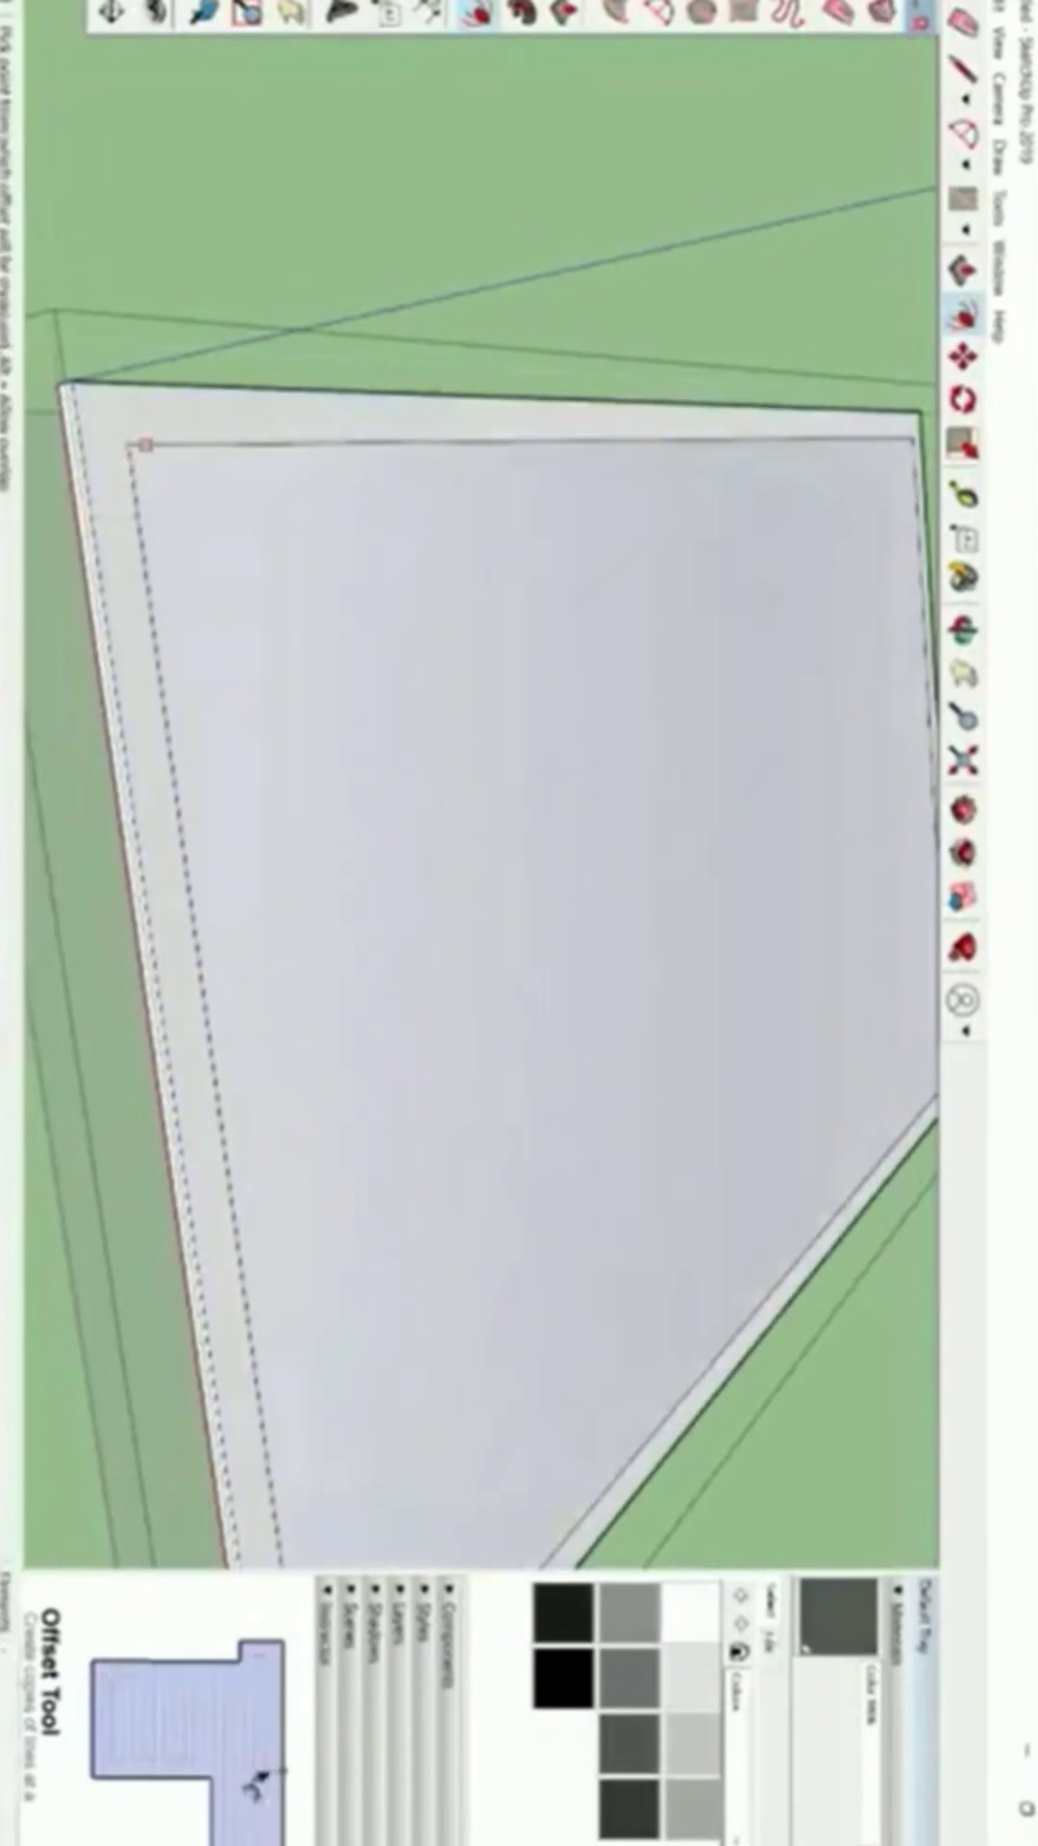
pyautogui.click(145, 444)
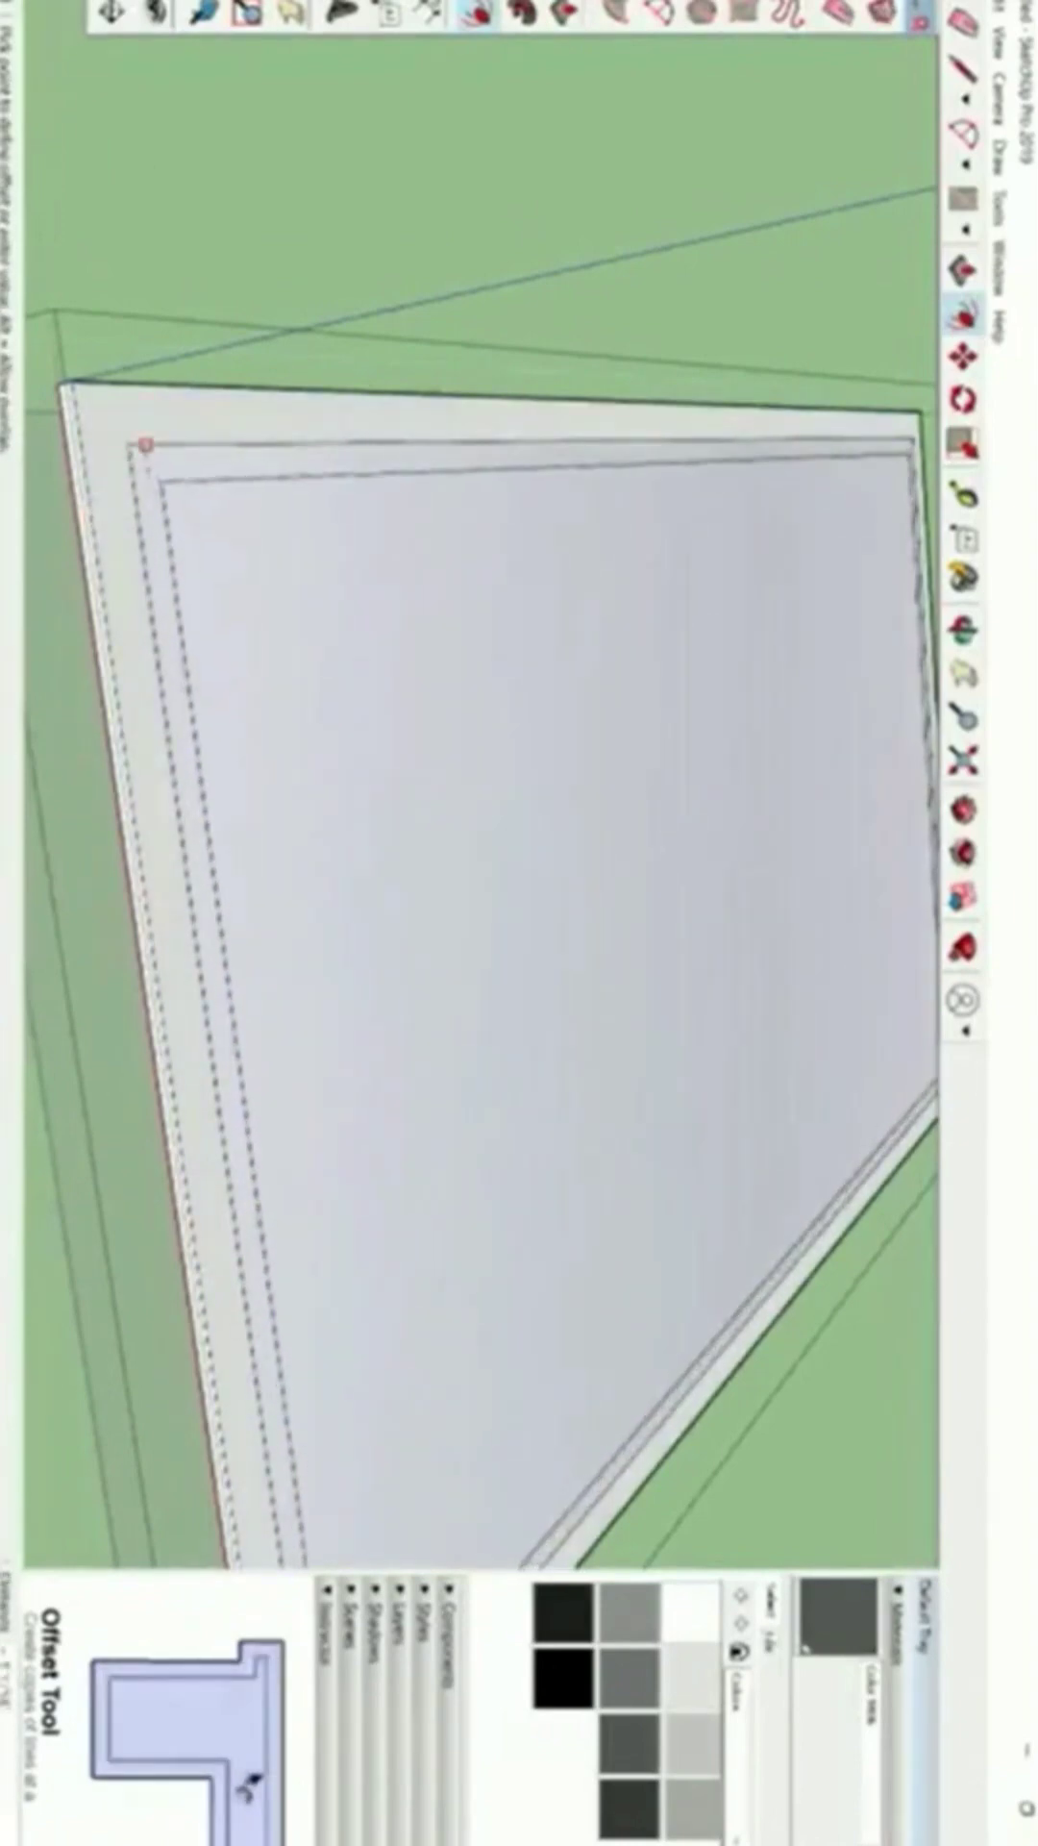
pyautogui.press('h')
pyautogui.moveTo(490, 798); pyautogui.dragTo(439, 795)
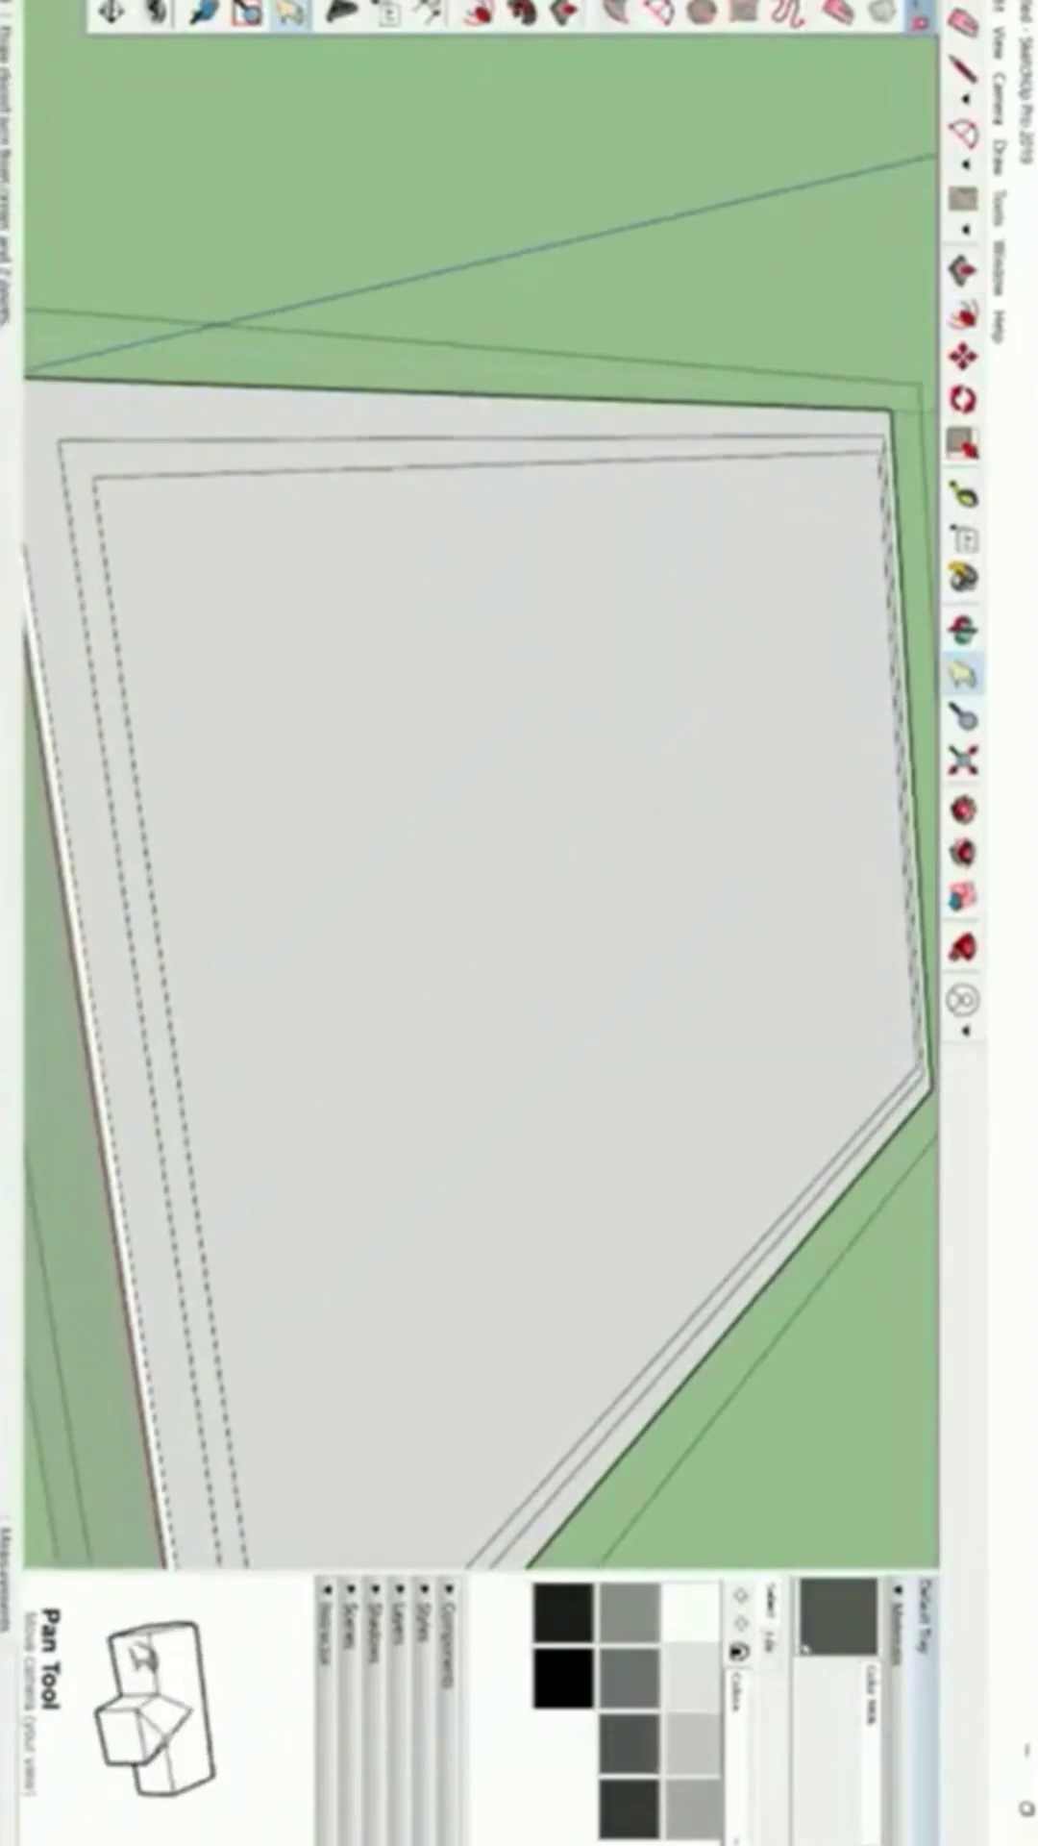
# Draw a two-point arc about 4 inches wide from the innermost outline's corner along its edge, bulging to touch the outline outside it.
pyautogui.press('a')
pyautogui.scroll(3, 126, 510)
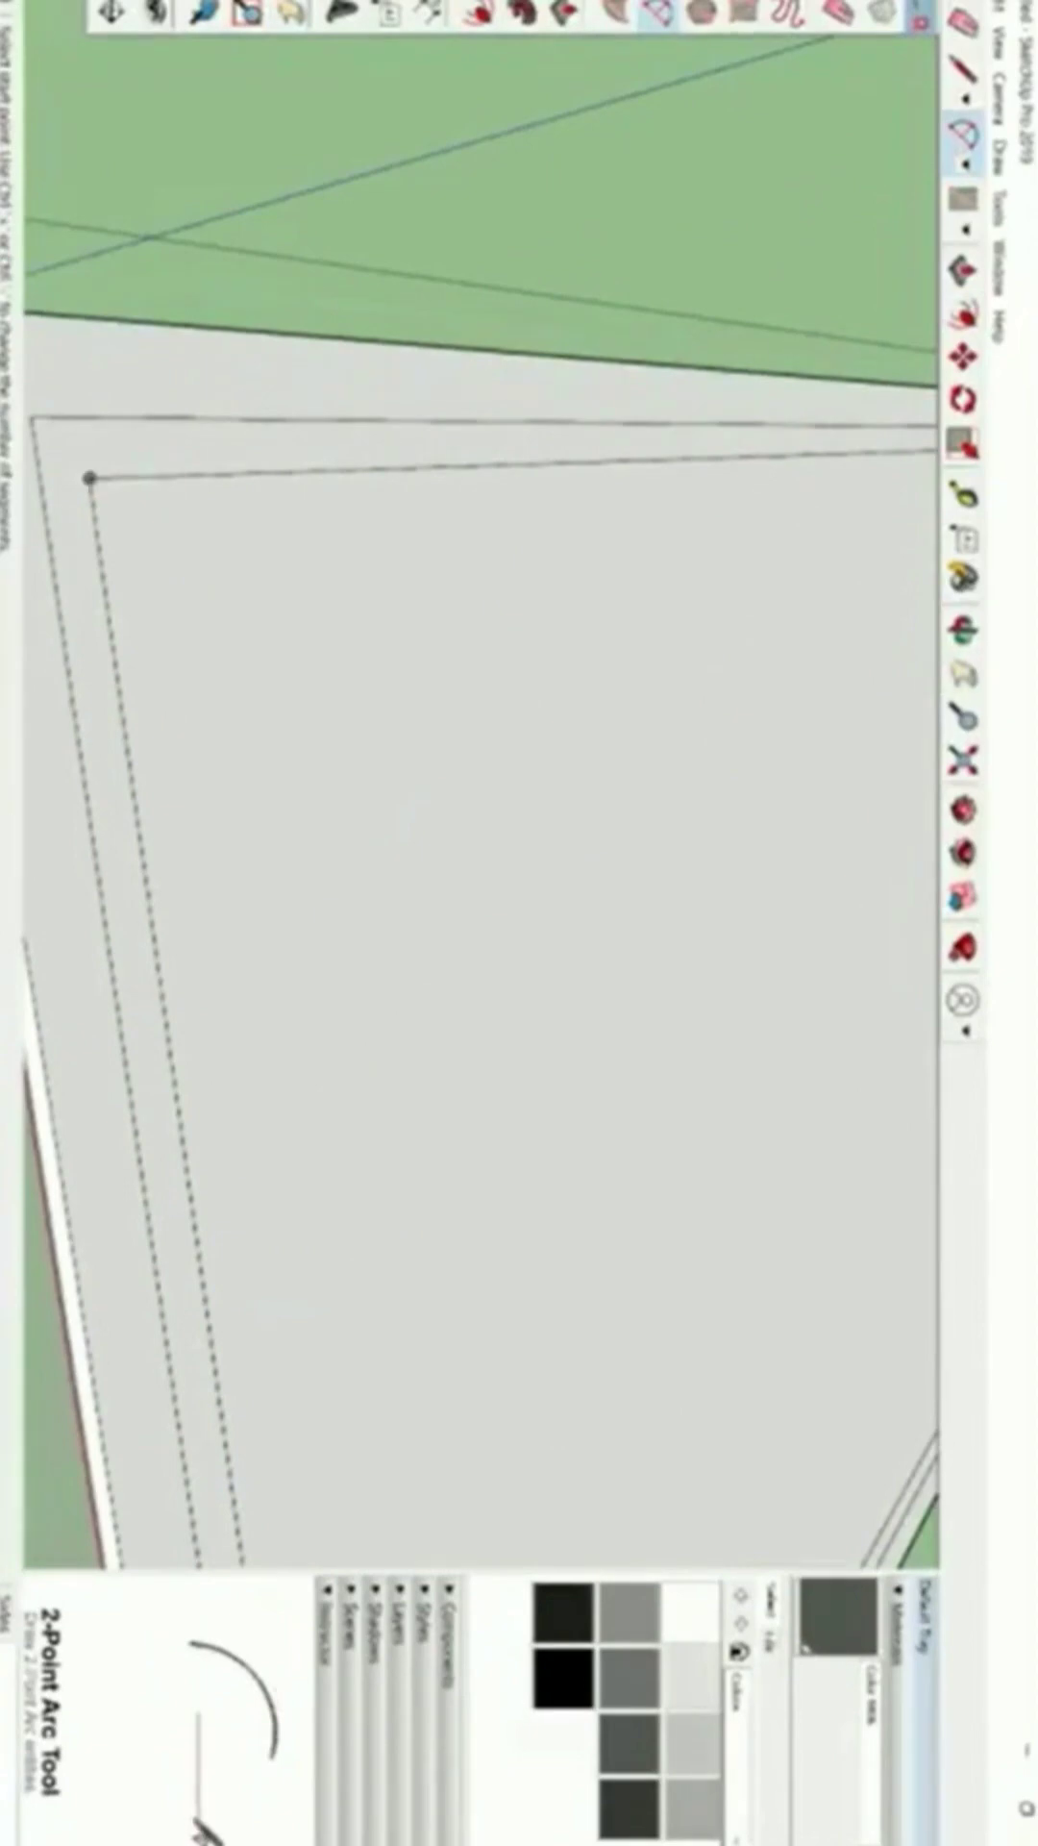
pyautogui.click(89, 478)
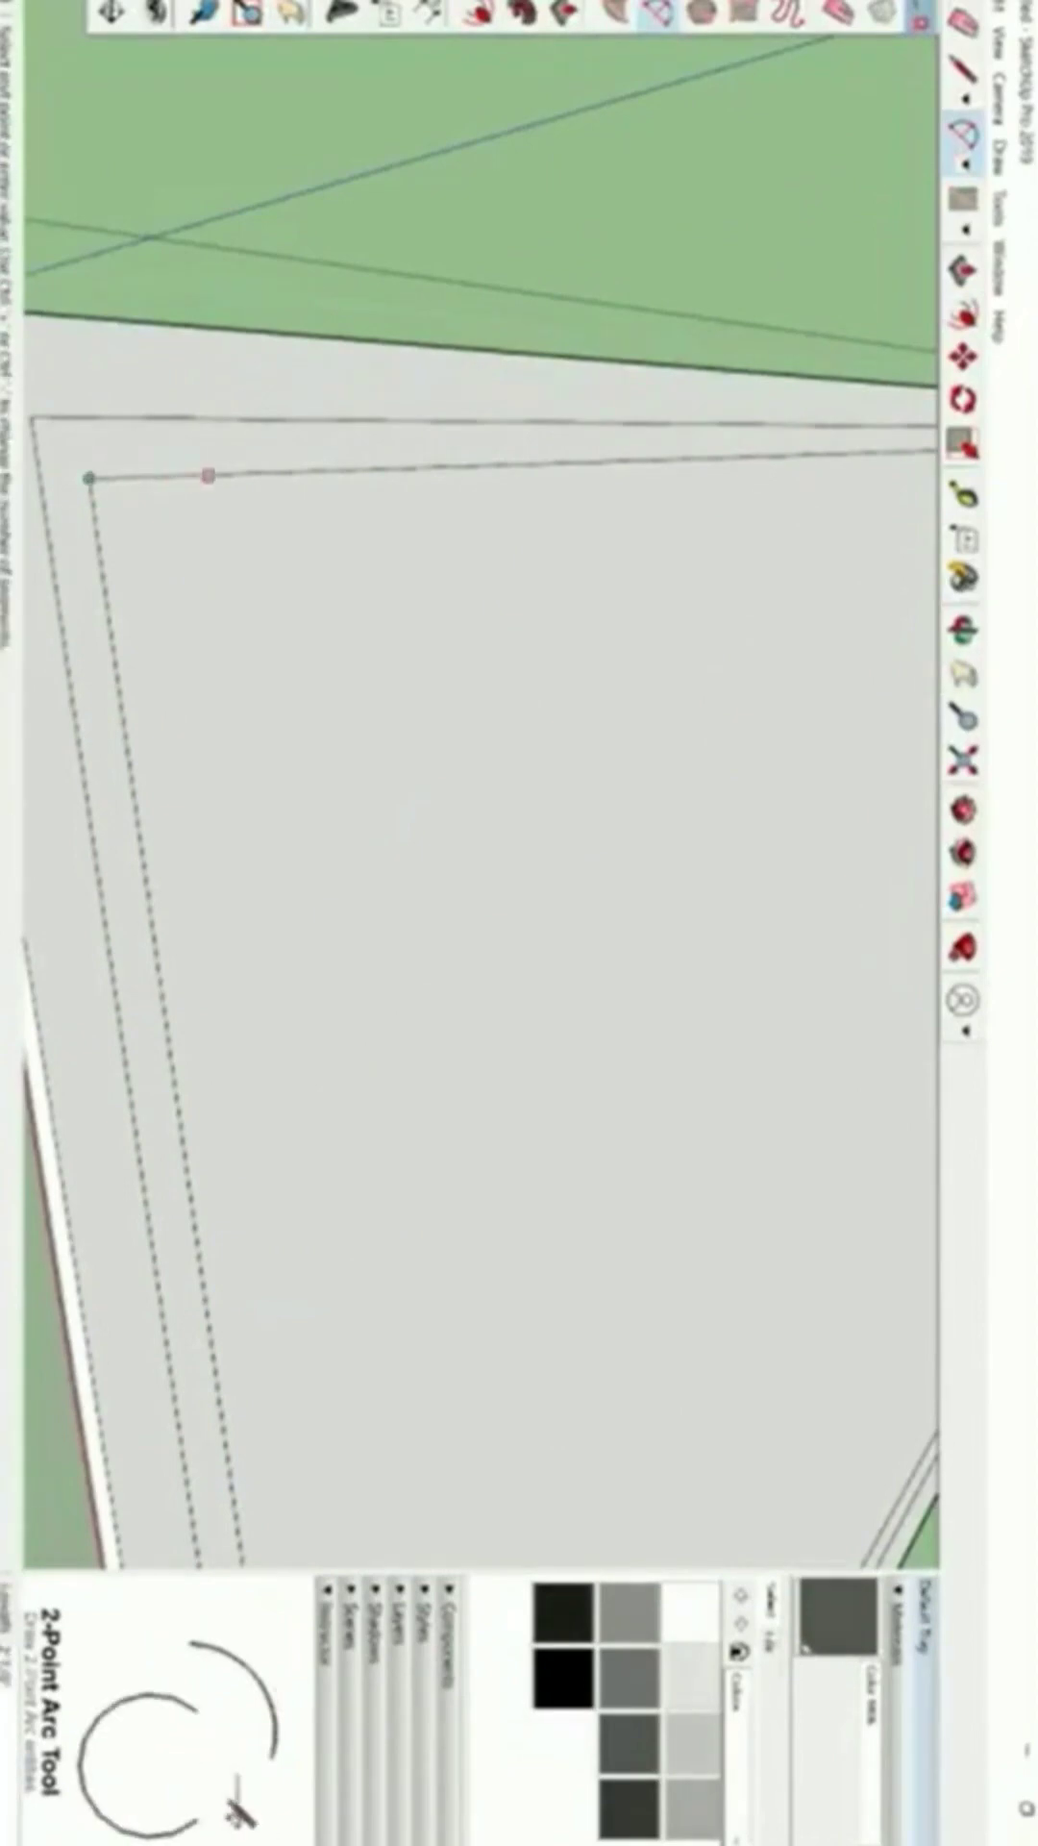
pyautogui.click(241, 474)
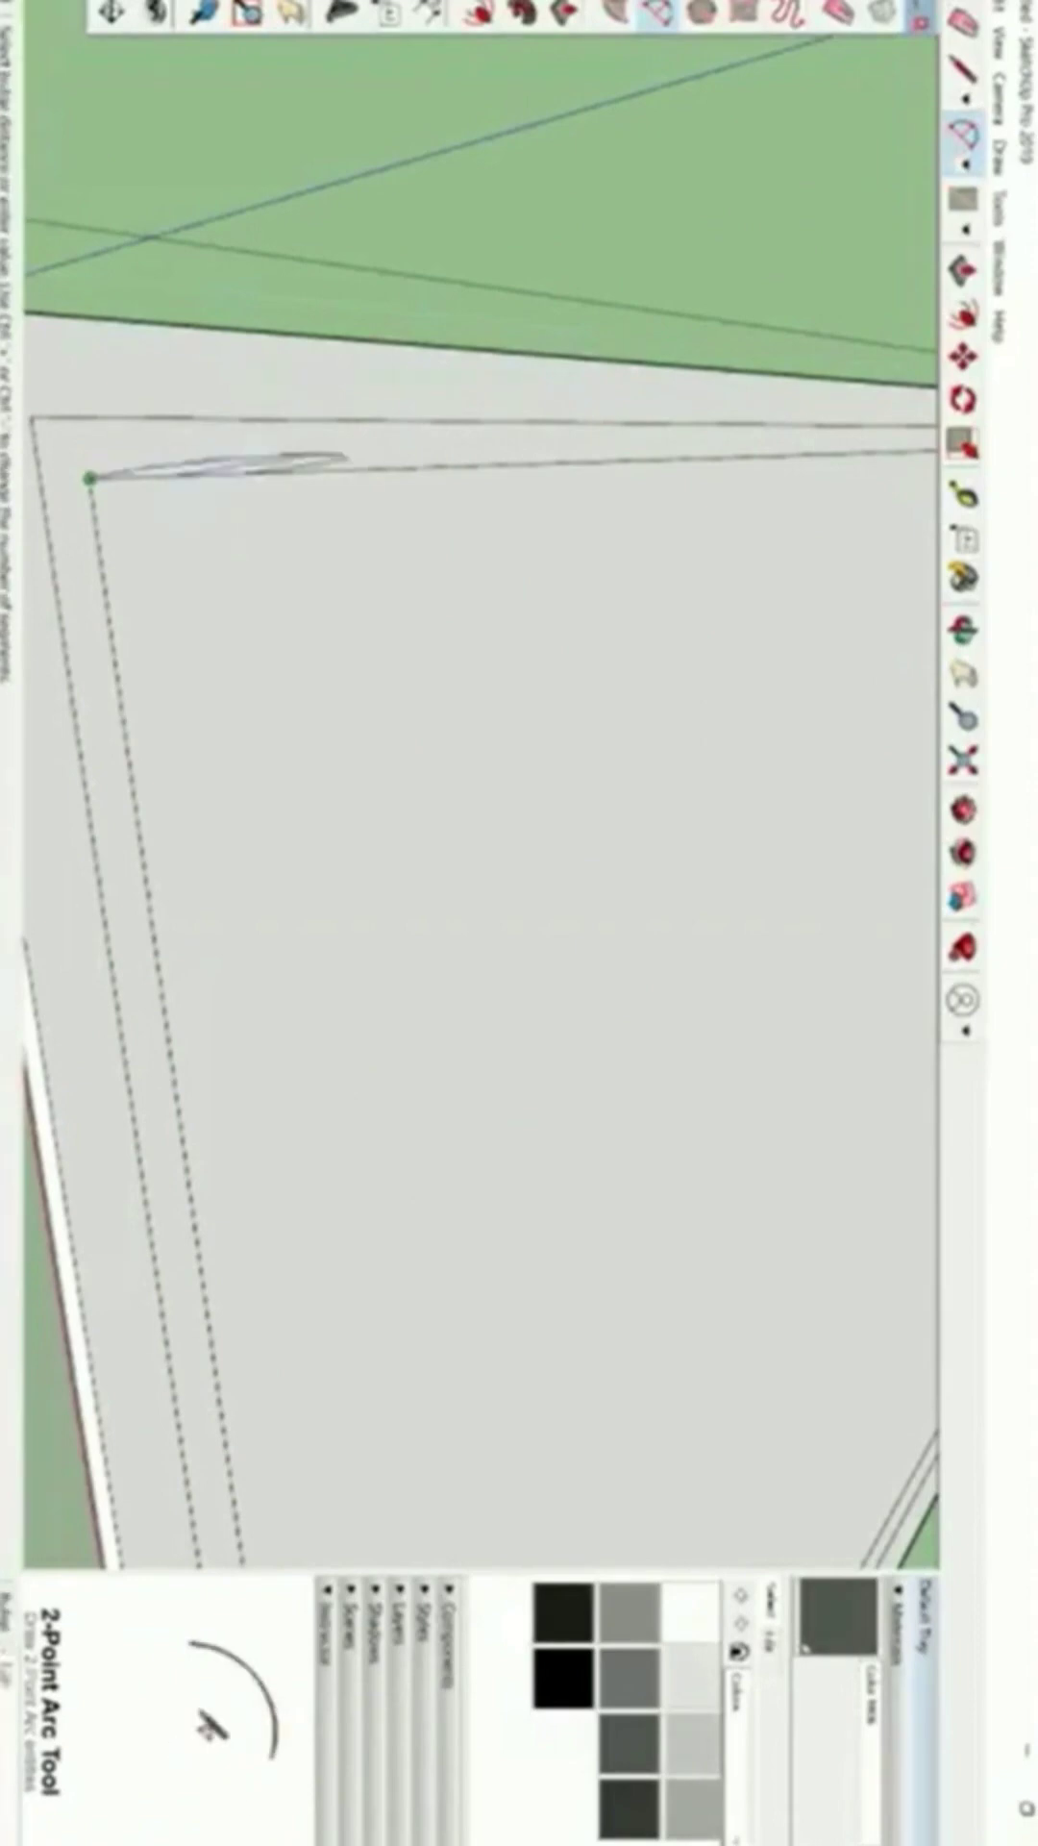
pyautogui.click(242, 472)
pyautogui.click(164, 420)
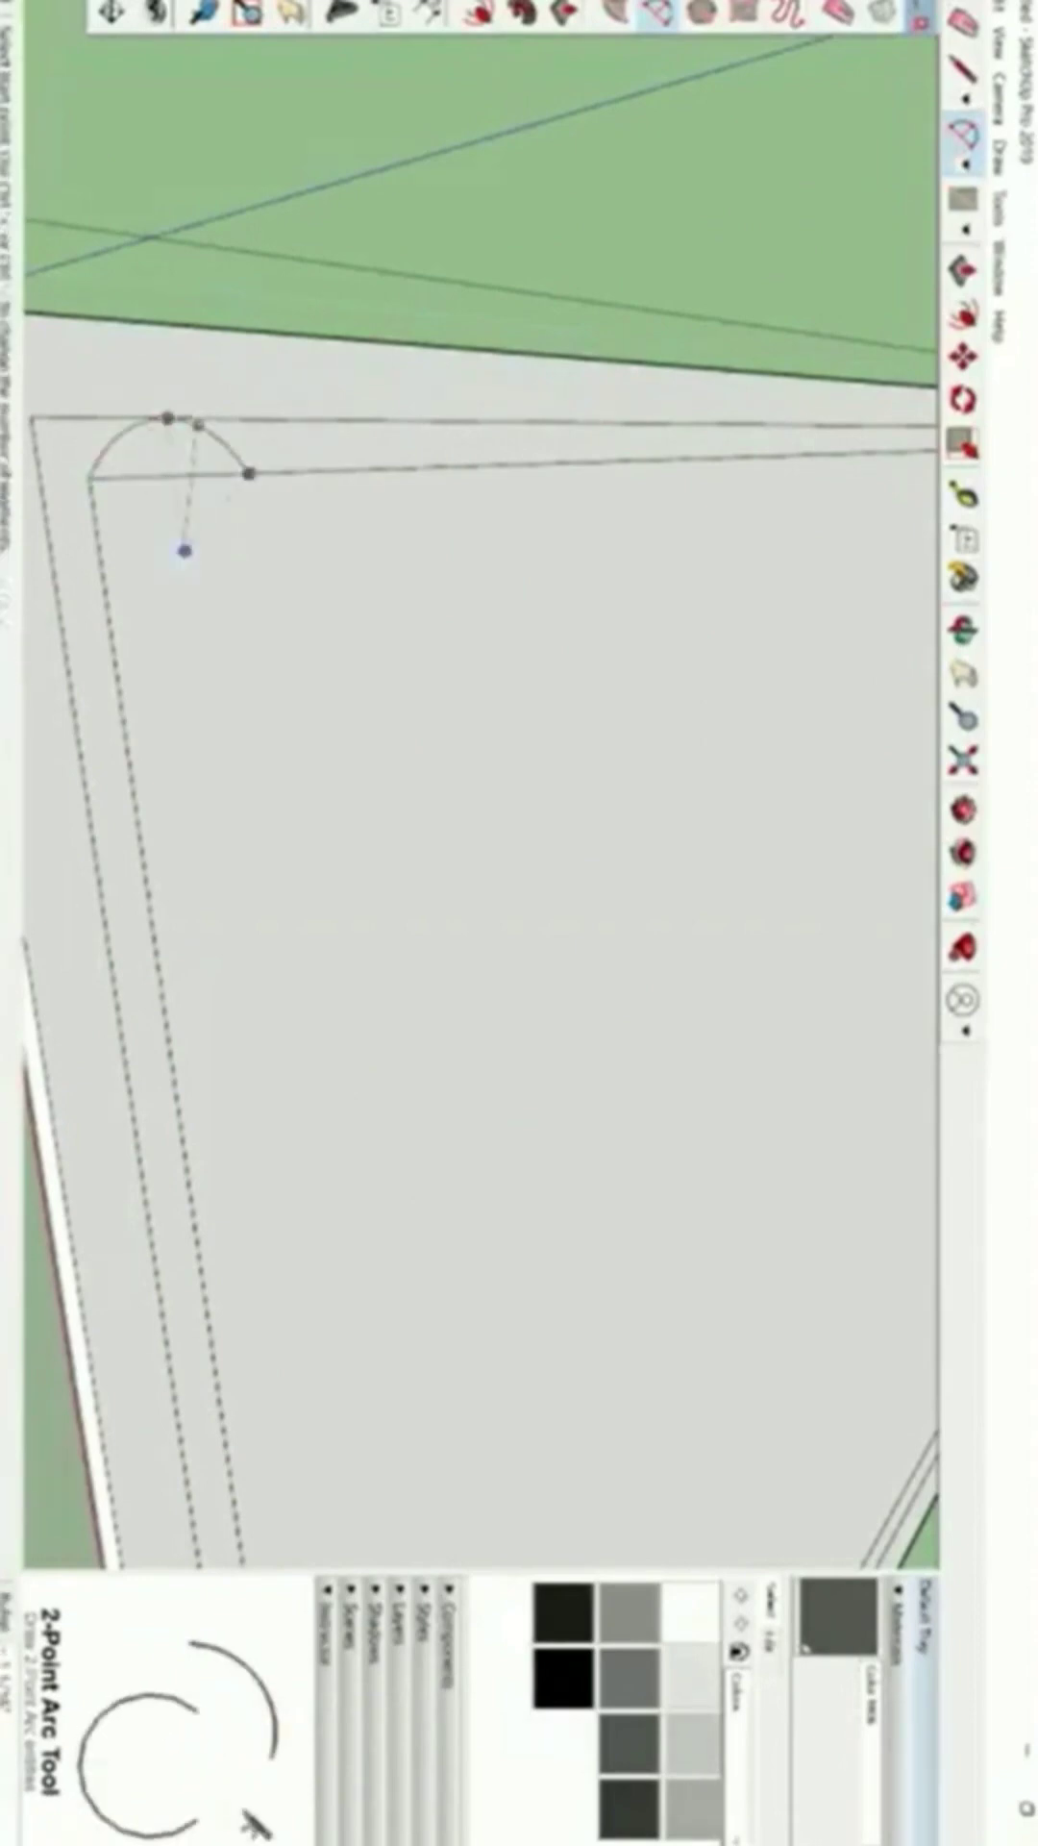
# Copy the arc end to end along the inner outline's edge and array it x15.
pyautogui.press('space')
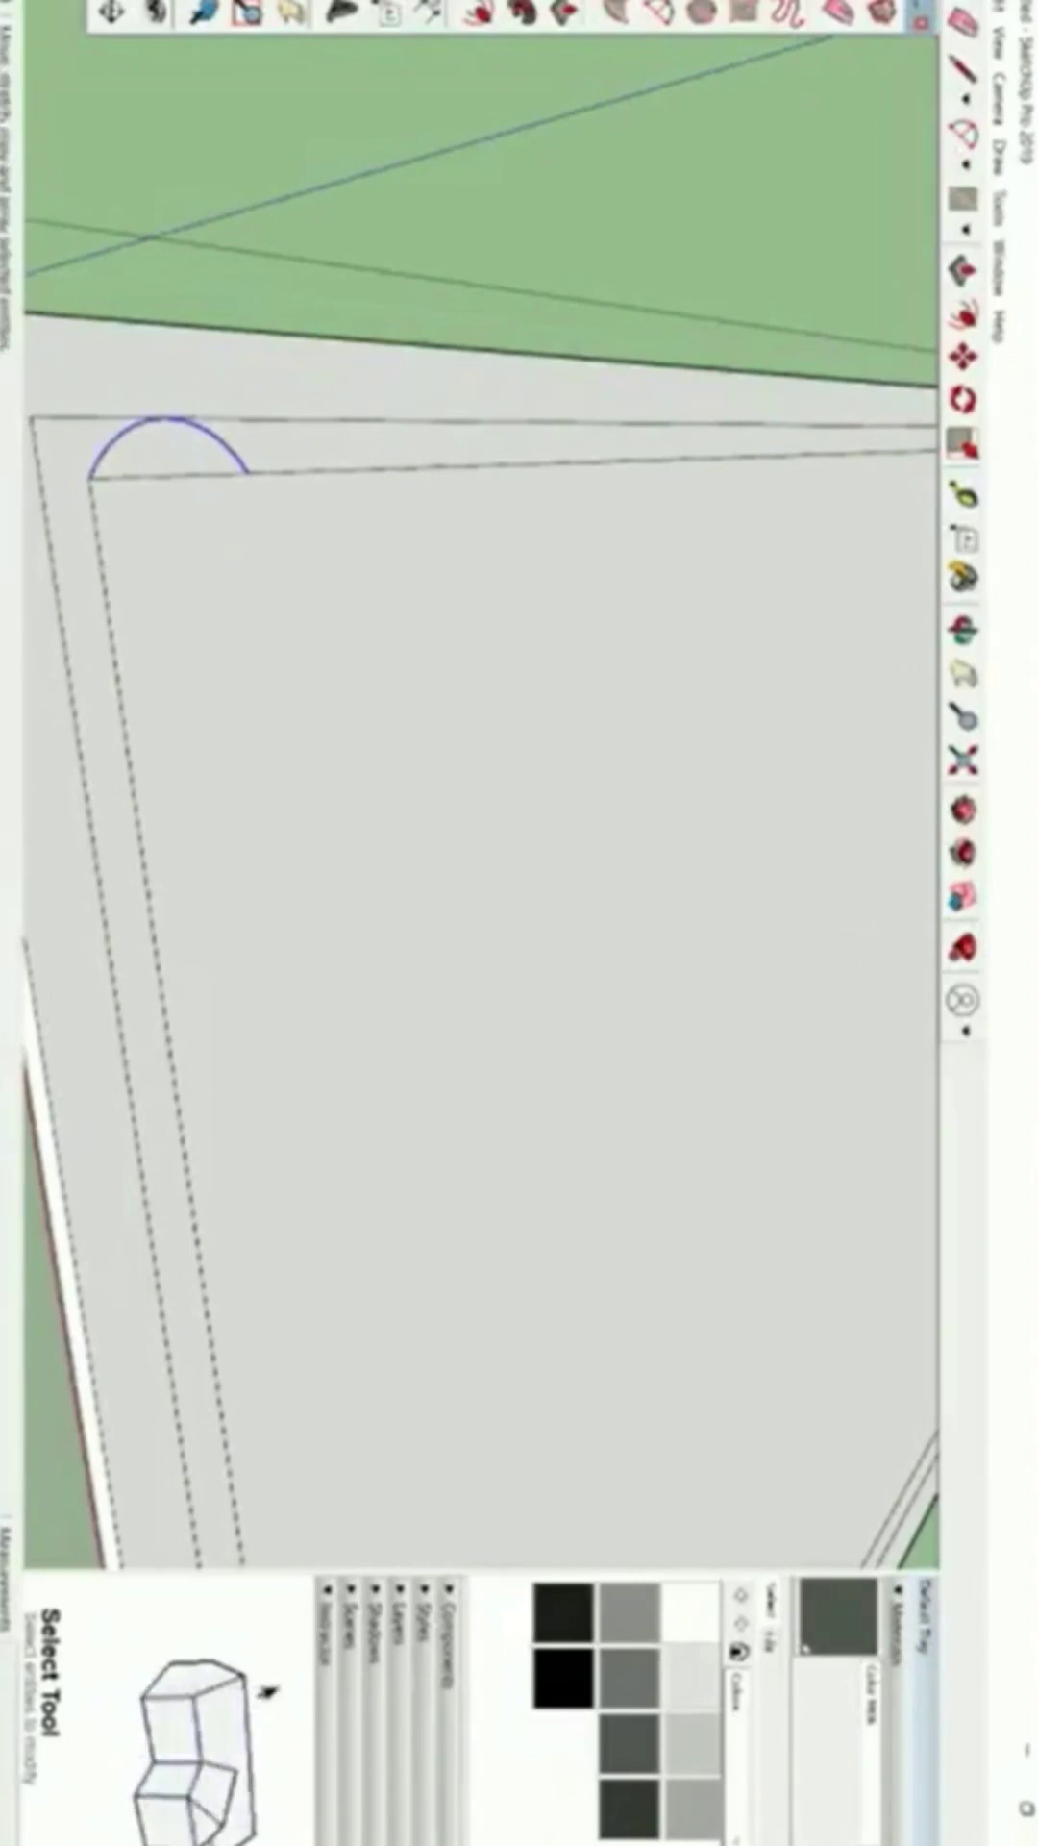
pyautogui.press('m')
pyautogui.press('ctrl')
pyautogui.click(90, 478)
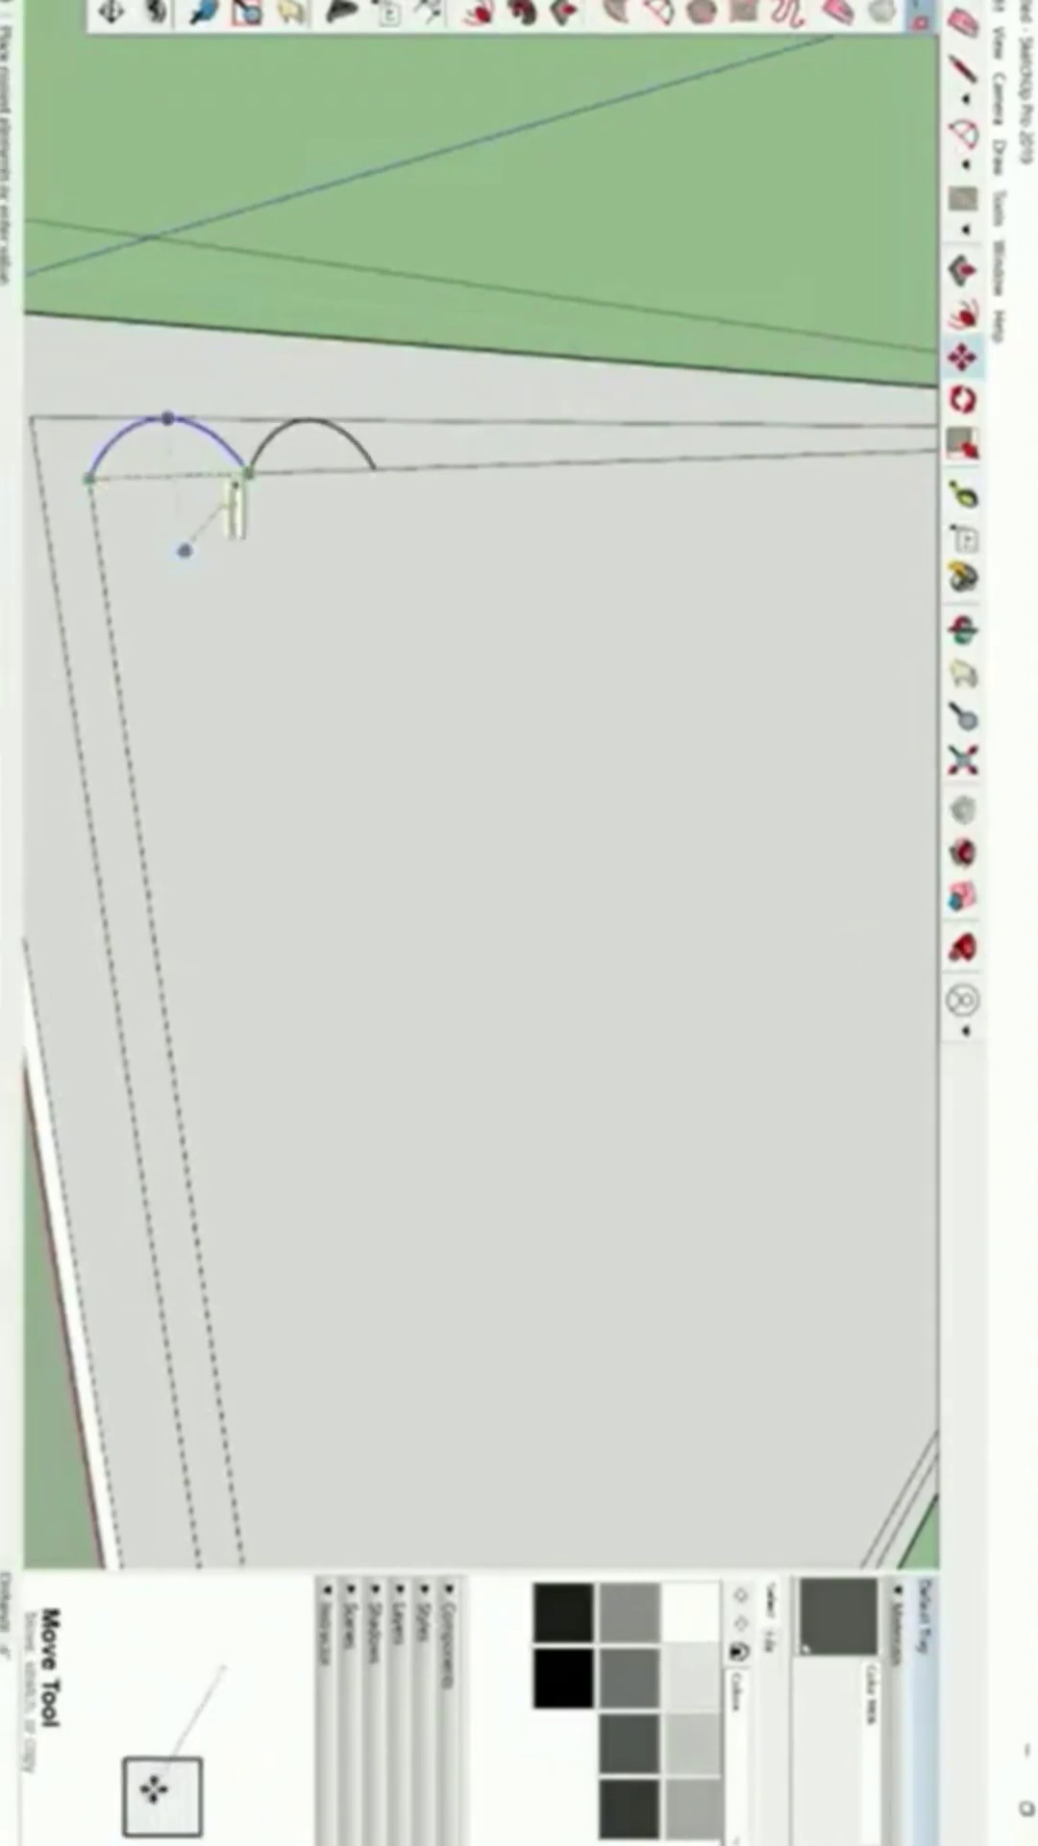
pyautogui.click(248, 473)
pyautogui.write('x15')
pyautogui.press('Return')
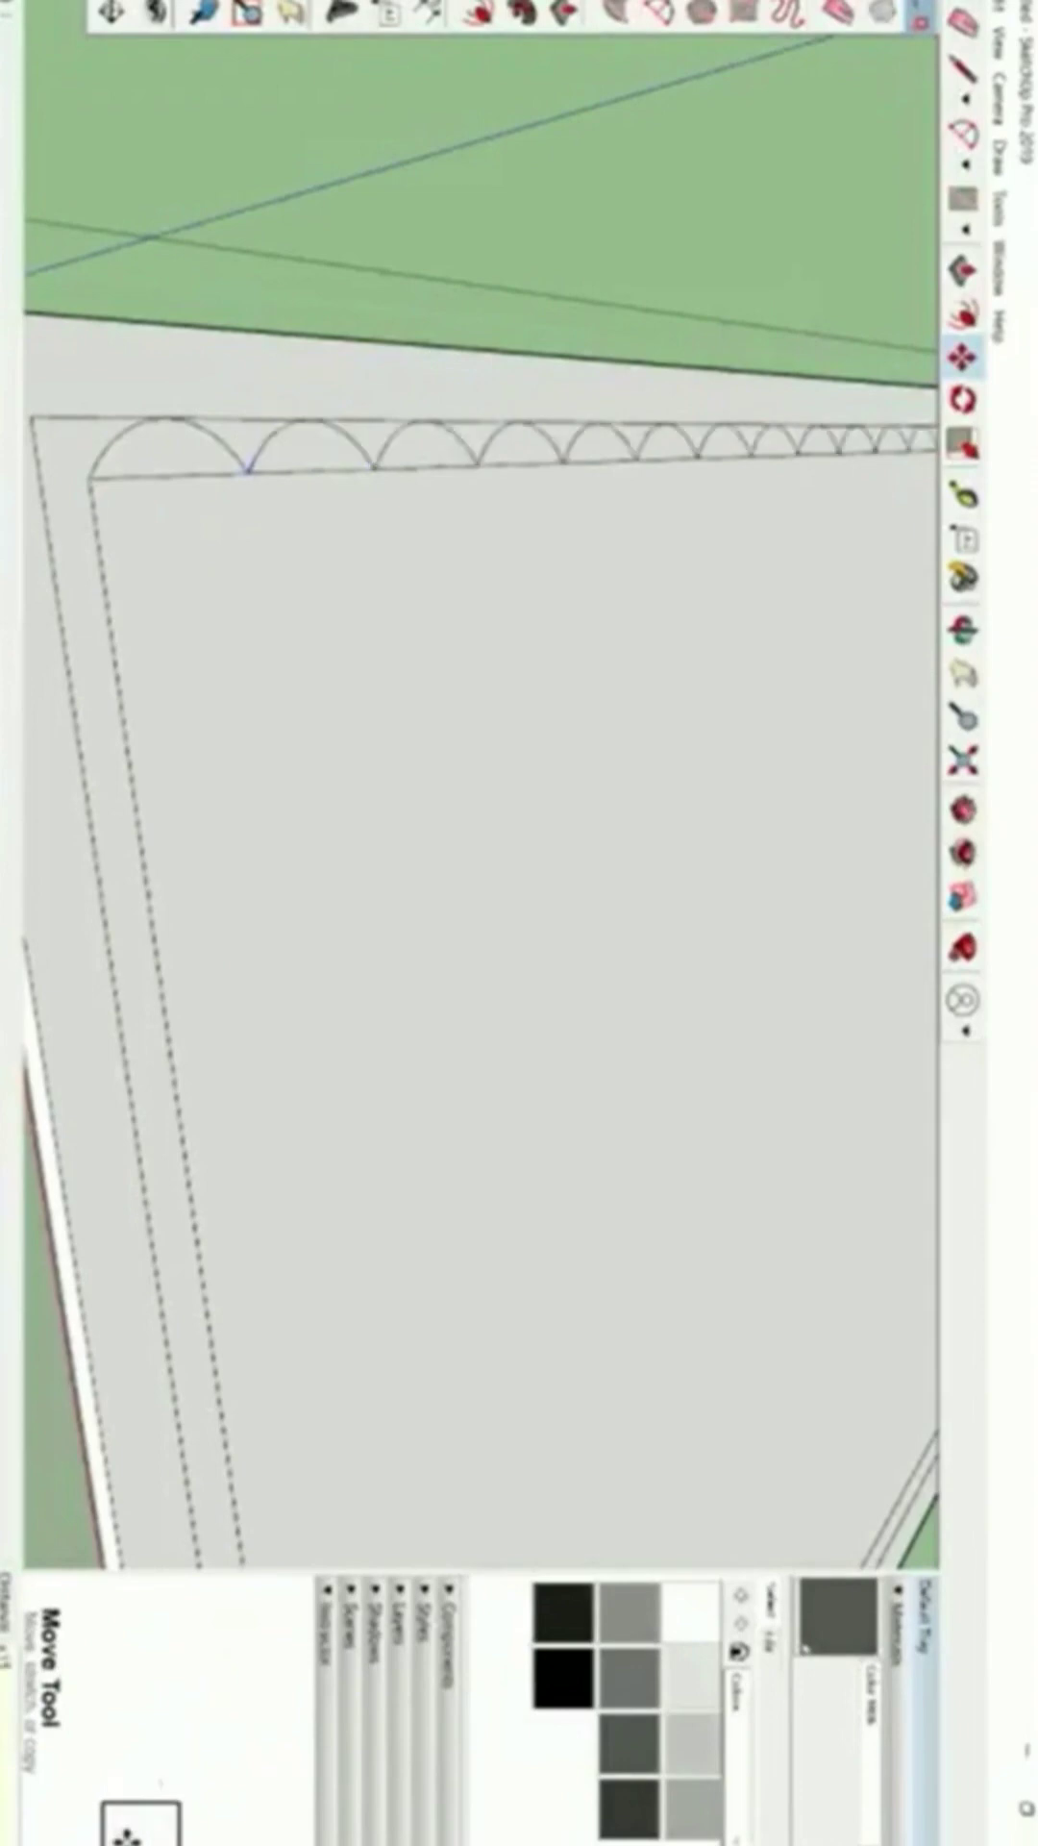
# Select both halves of the last arc in the row and copy it once more from its start point to its endpoint.
pyautogui.scroll(-5, 309, 498)
pyautogui.scroll(8, 781, 471)
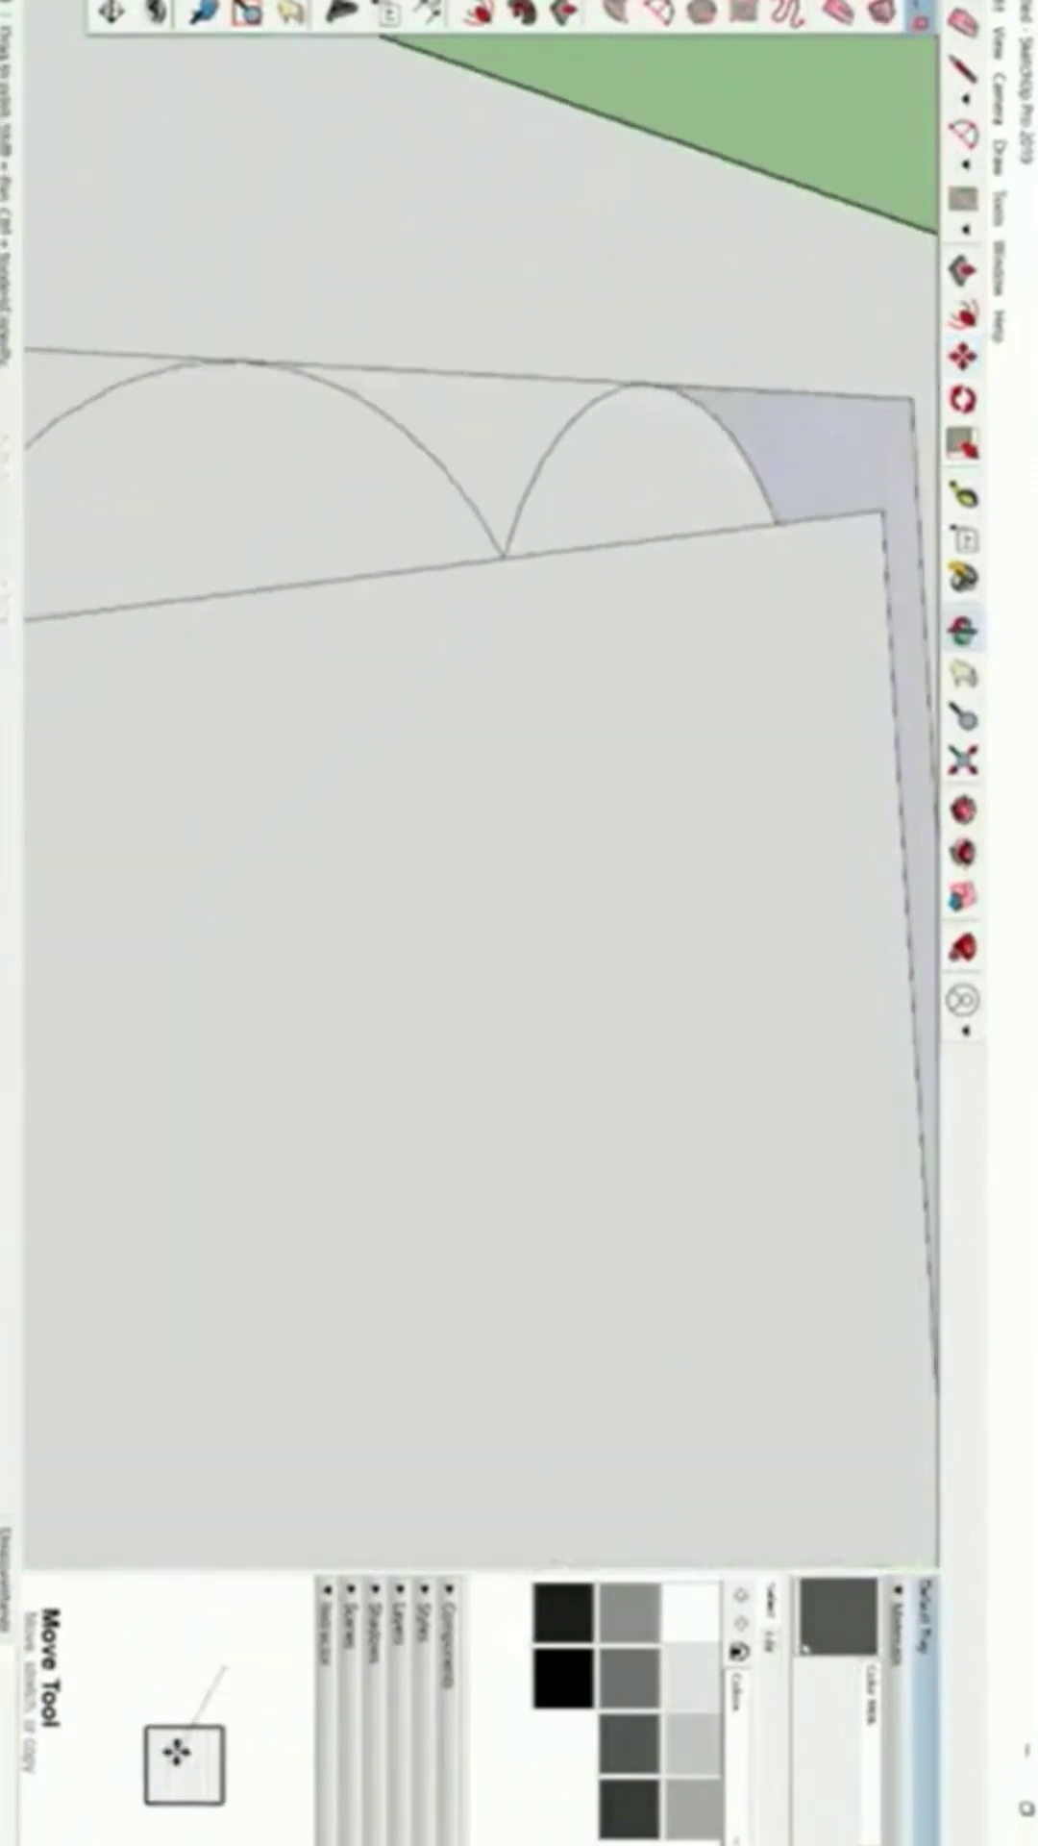
pyautogui.moveTo(759, 466); pyautogui.dragTo(577, 457, button='middle')
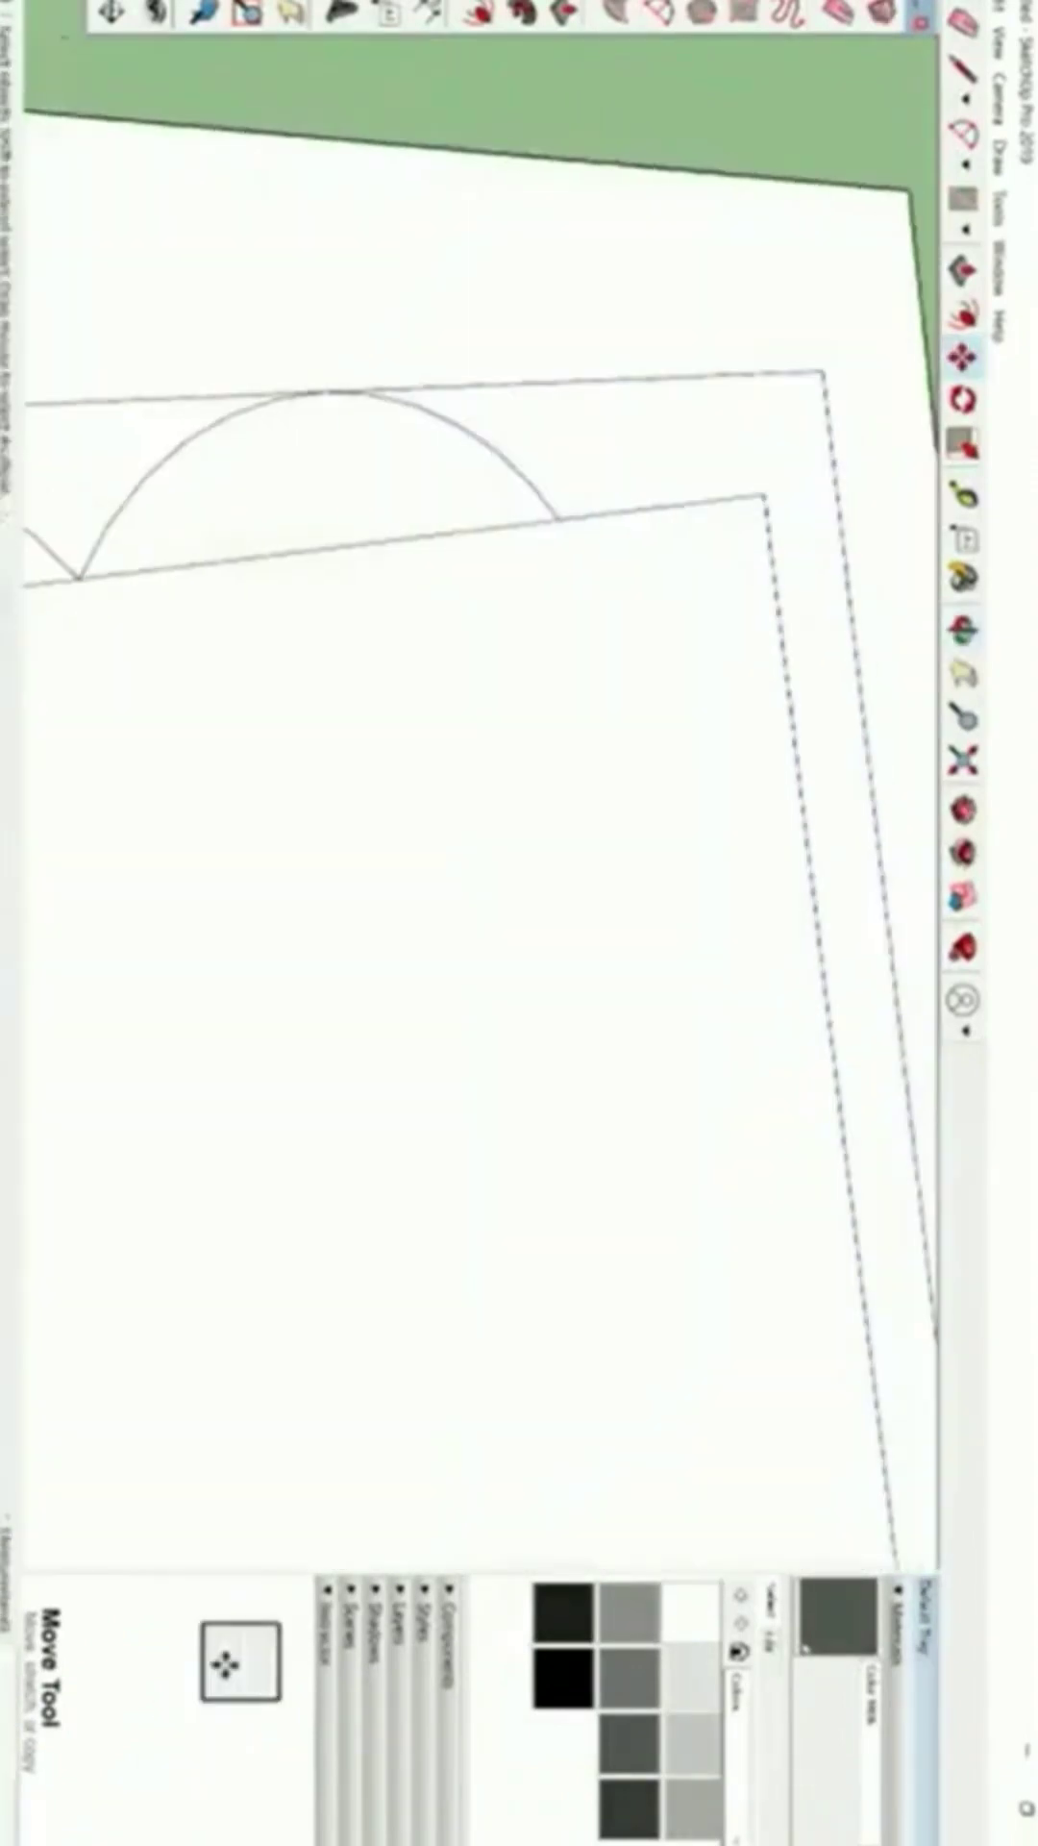
pyautogui.press('space')
pyautogui.click(539, 462)
pyautogui.click(494, 450)
pyautogui.scroll(-3, 524, 471)
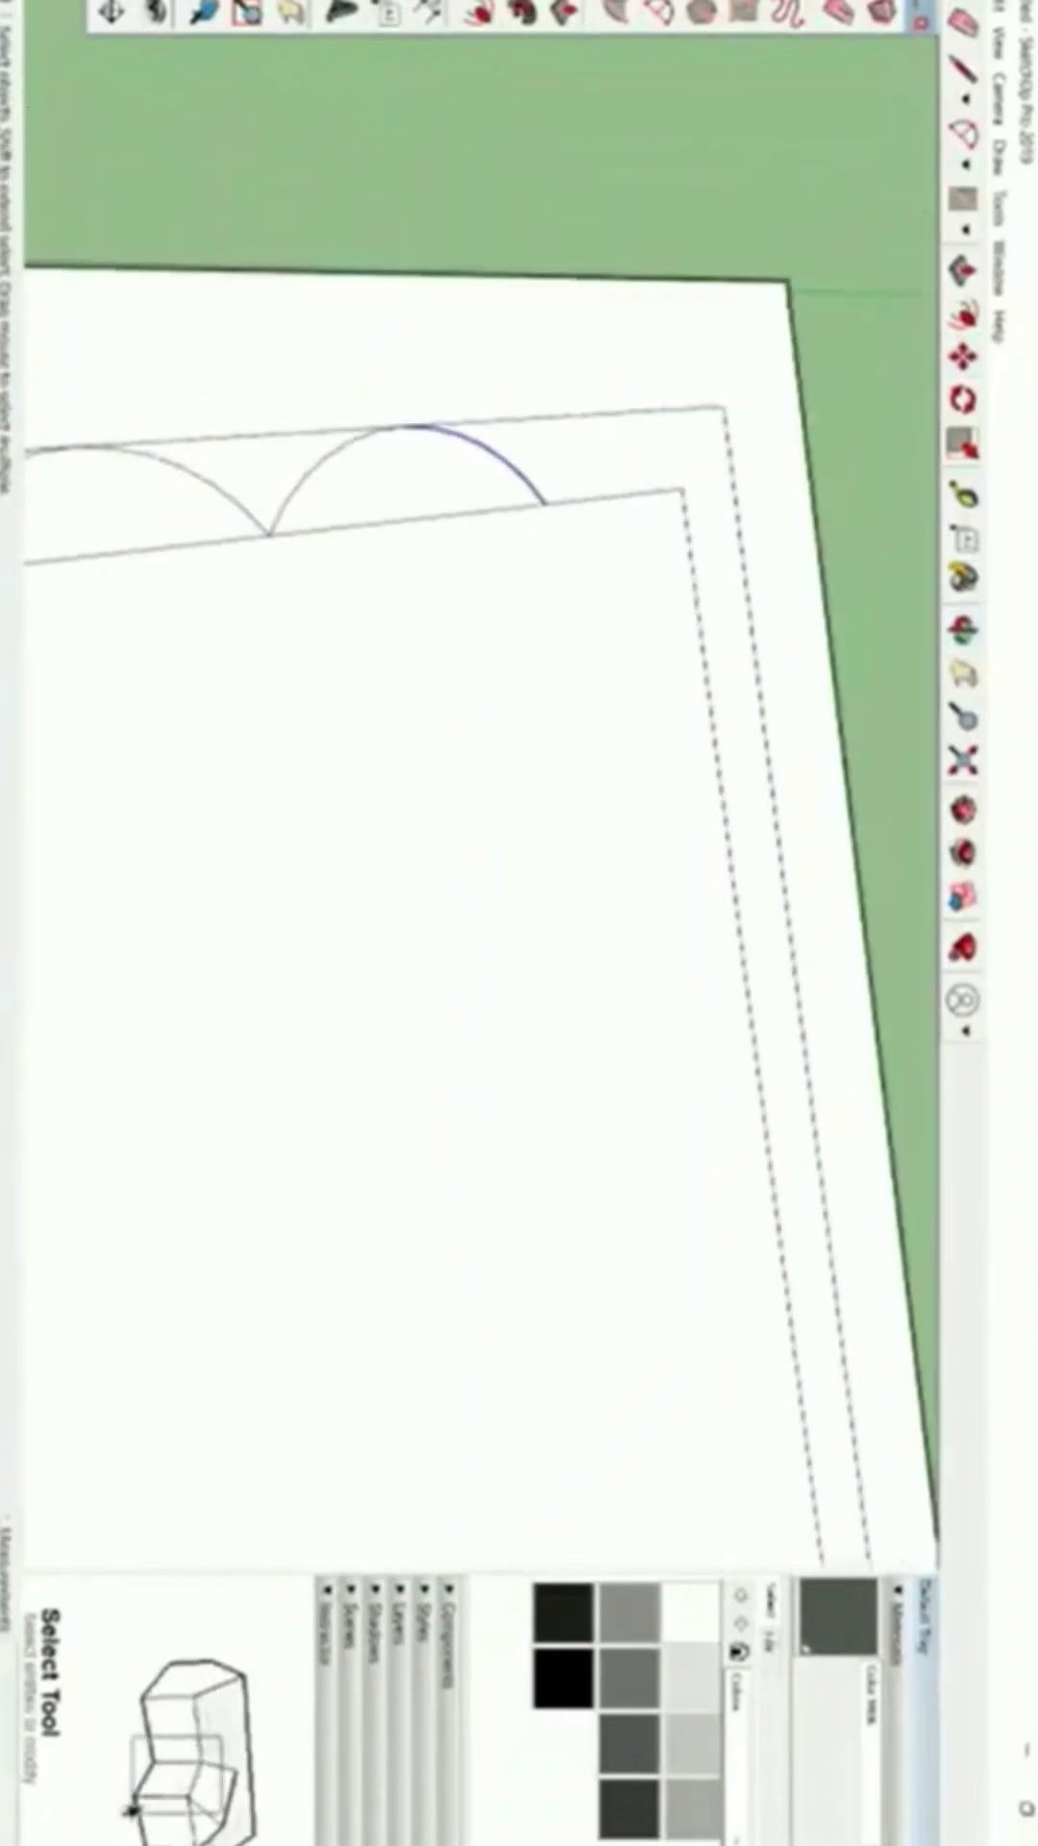
pyautogui.keyDown('shift'); pyautogui.click(315, 466); pyautogui.keyUp('shift')
pyautogui.press('m')
pyautogui.scroll(2, 296, 546)
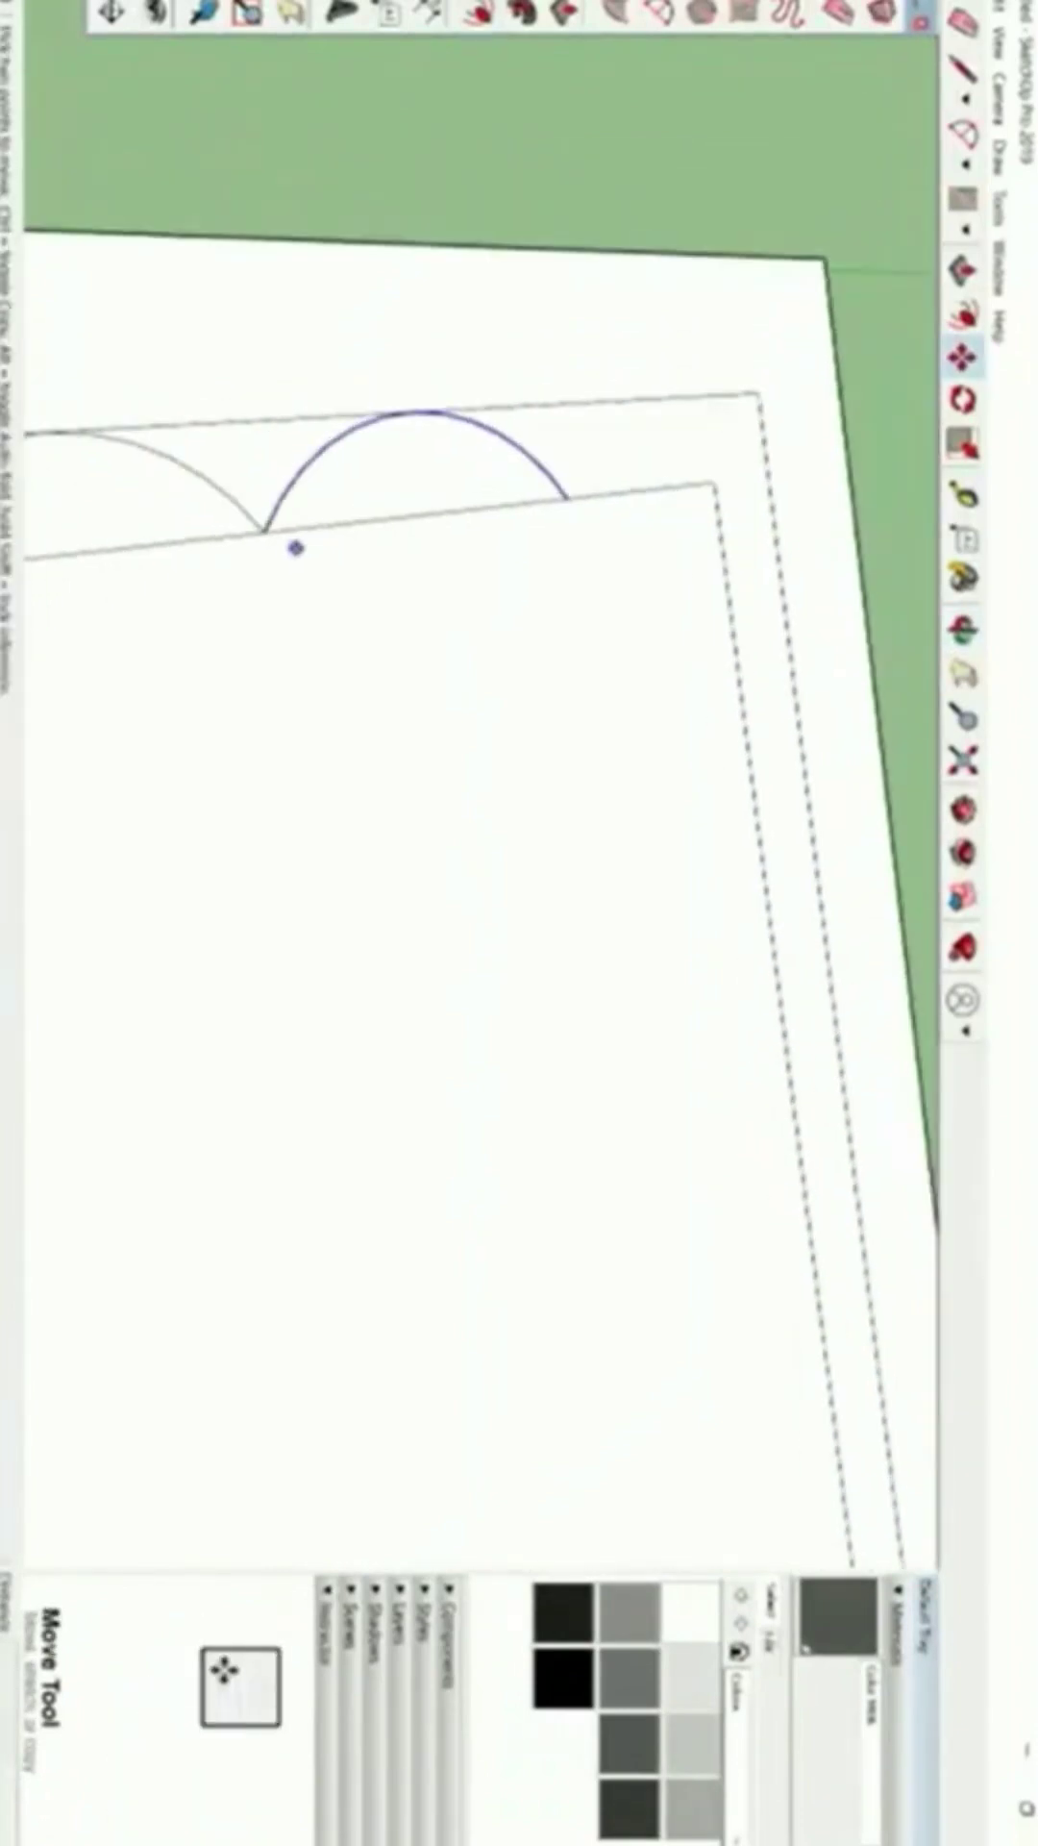
pyautogui.click(262, 531)
pyautogui.press('ctrl')
pyautogui.click(596, 516)
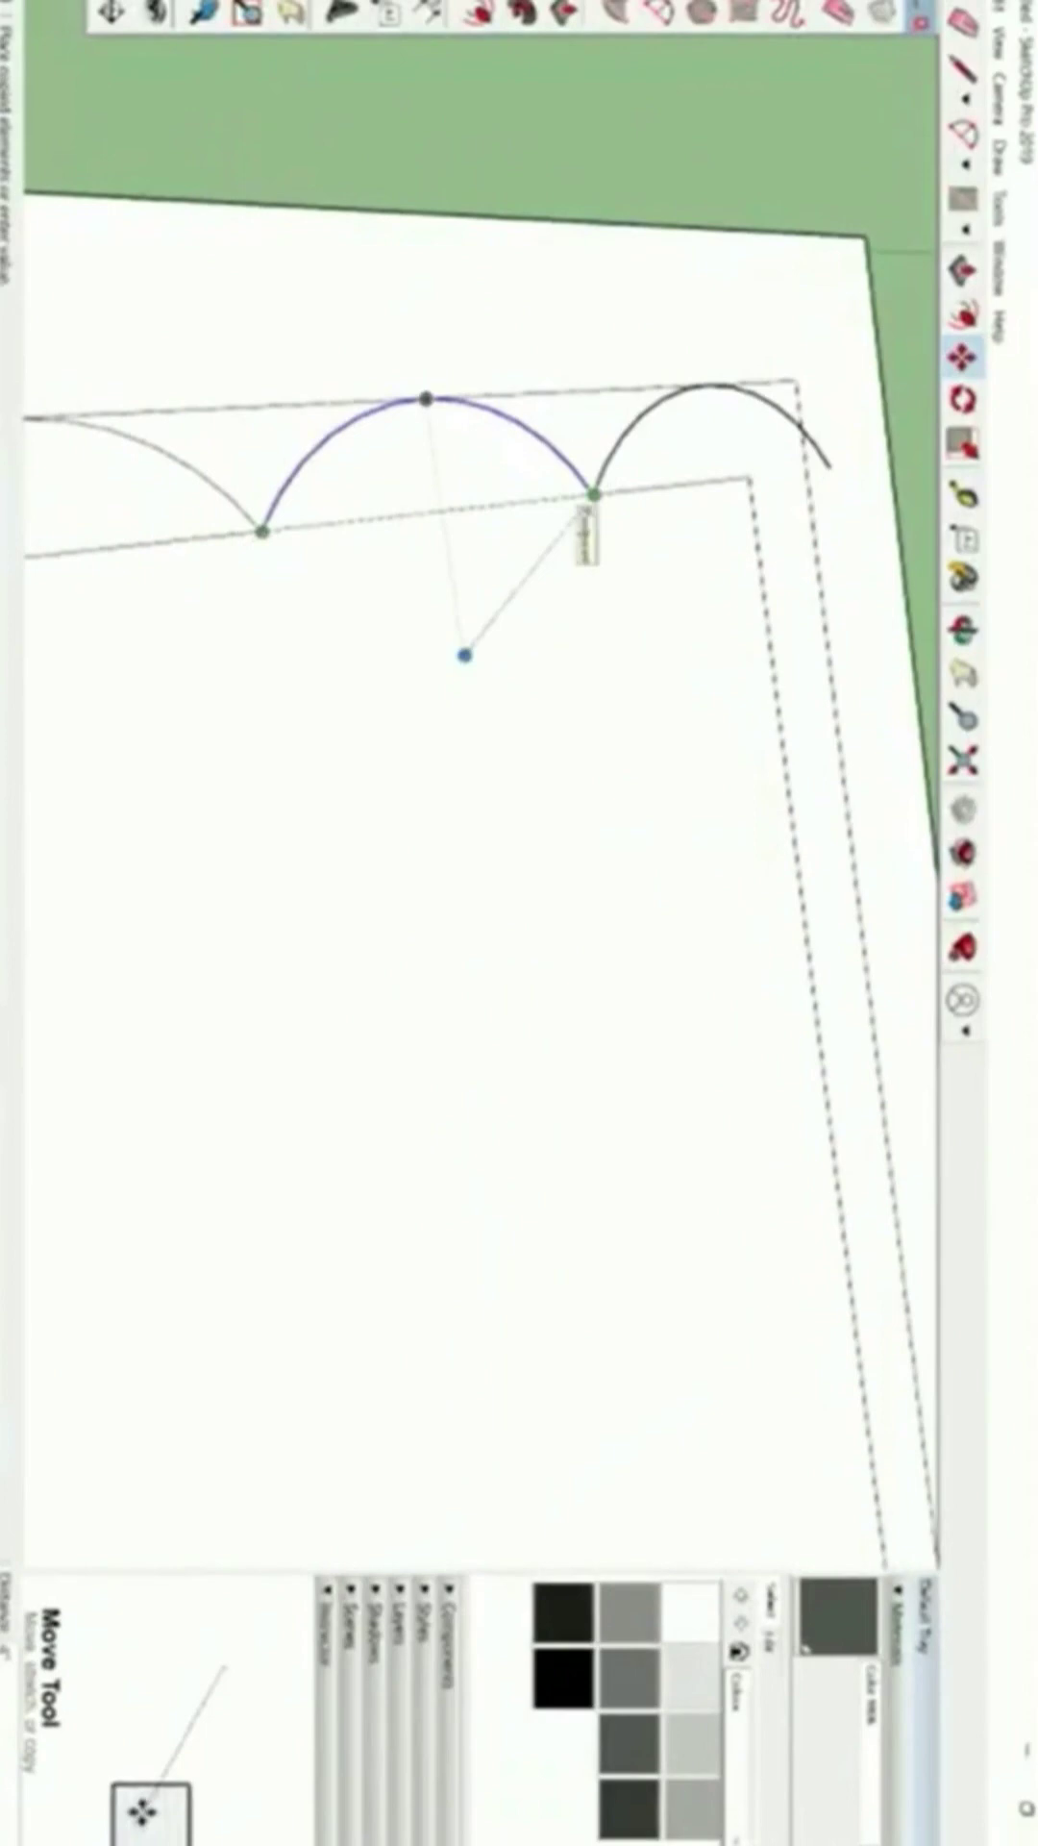
# Draw a two-point arc from the inner outline's corner along its adjacent edge, bulging to touch the outer outline.
pyautogui.scroll(-4, 644, 567)
pyautogui.scroll(-4, 624, 566)
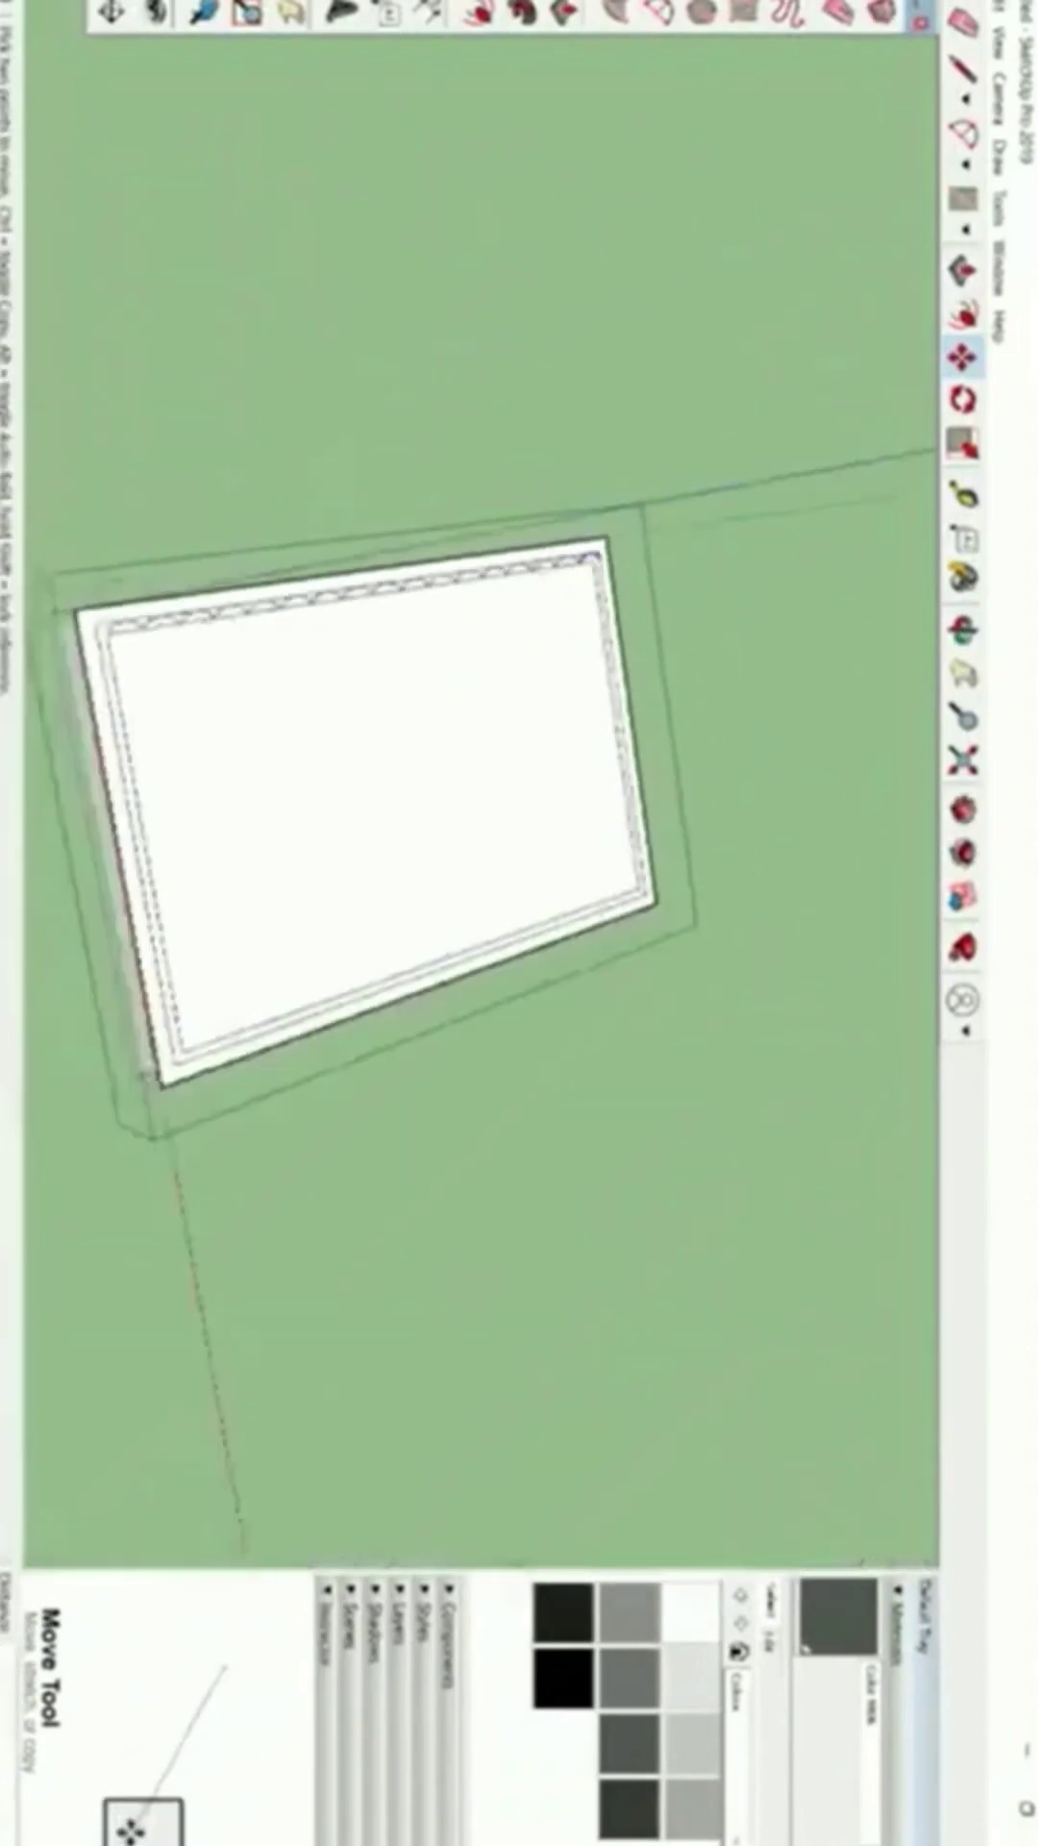
pyautogui.scroll(5, 144, 625)
pyautogui.moveTo(133, 614); pyautogui.dragTo(208, 562, button='middle')
pyautogui.press('a')
pyautogui.click(182, 529)
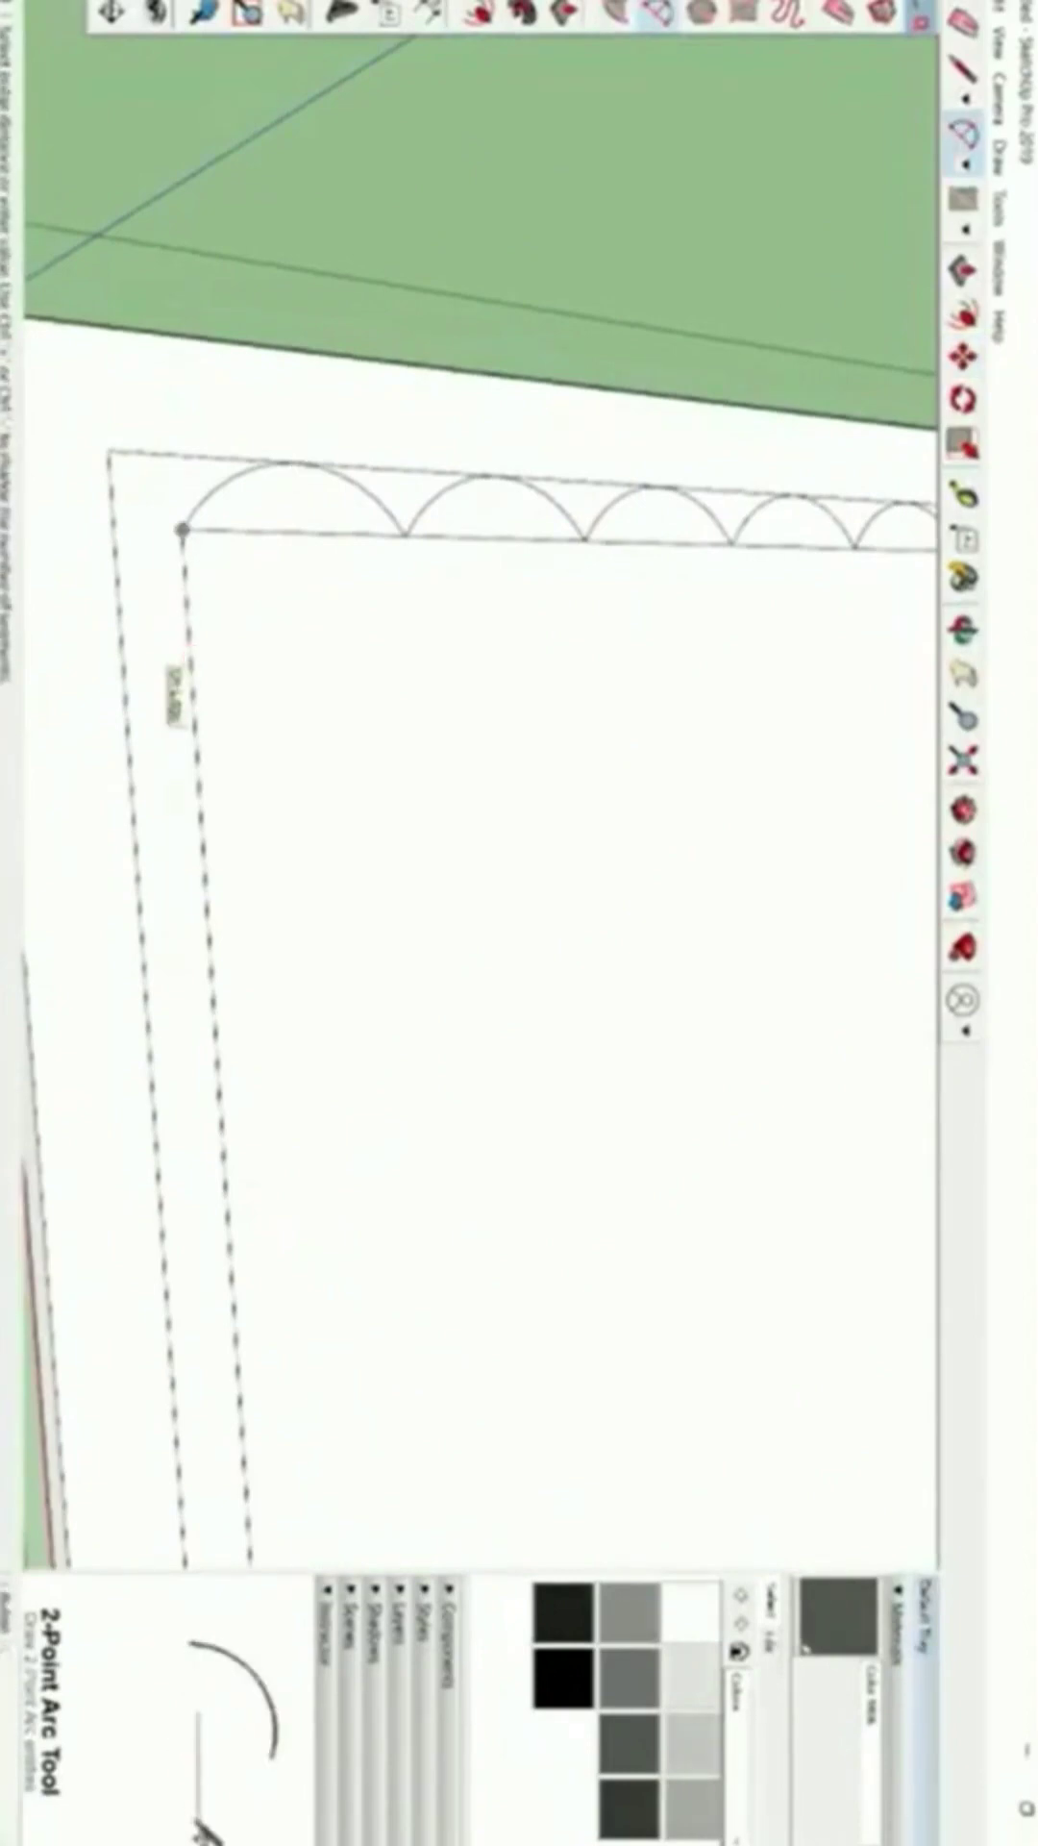
pyautogui.click(200, 808)
pyautogui.click(123, 661)
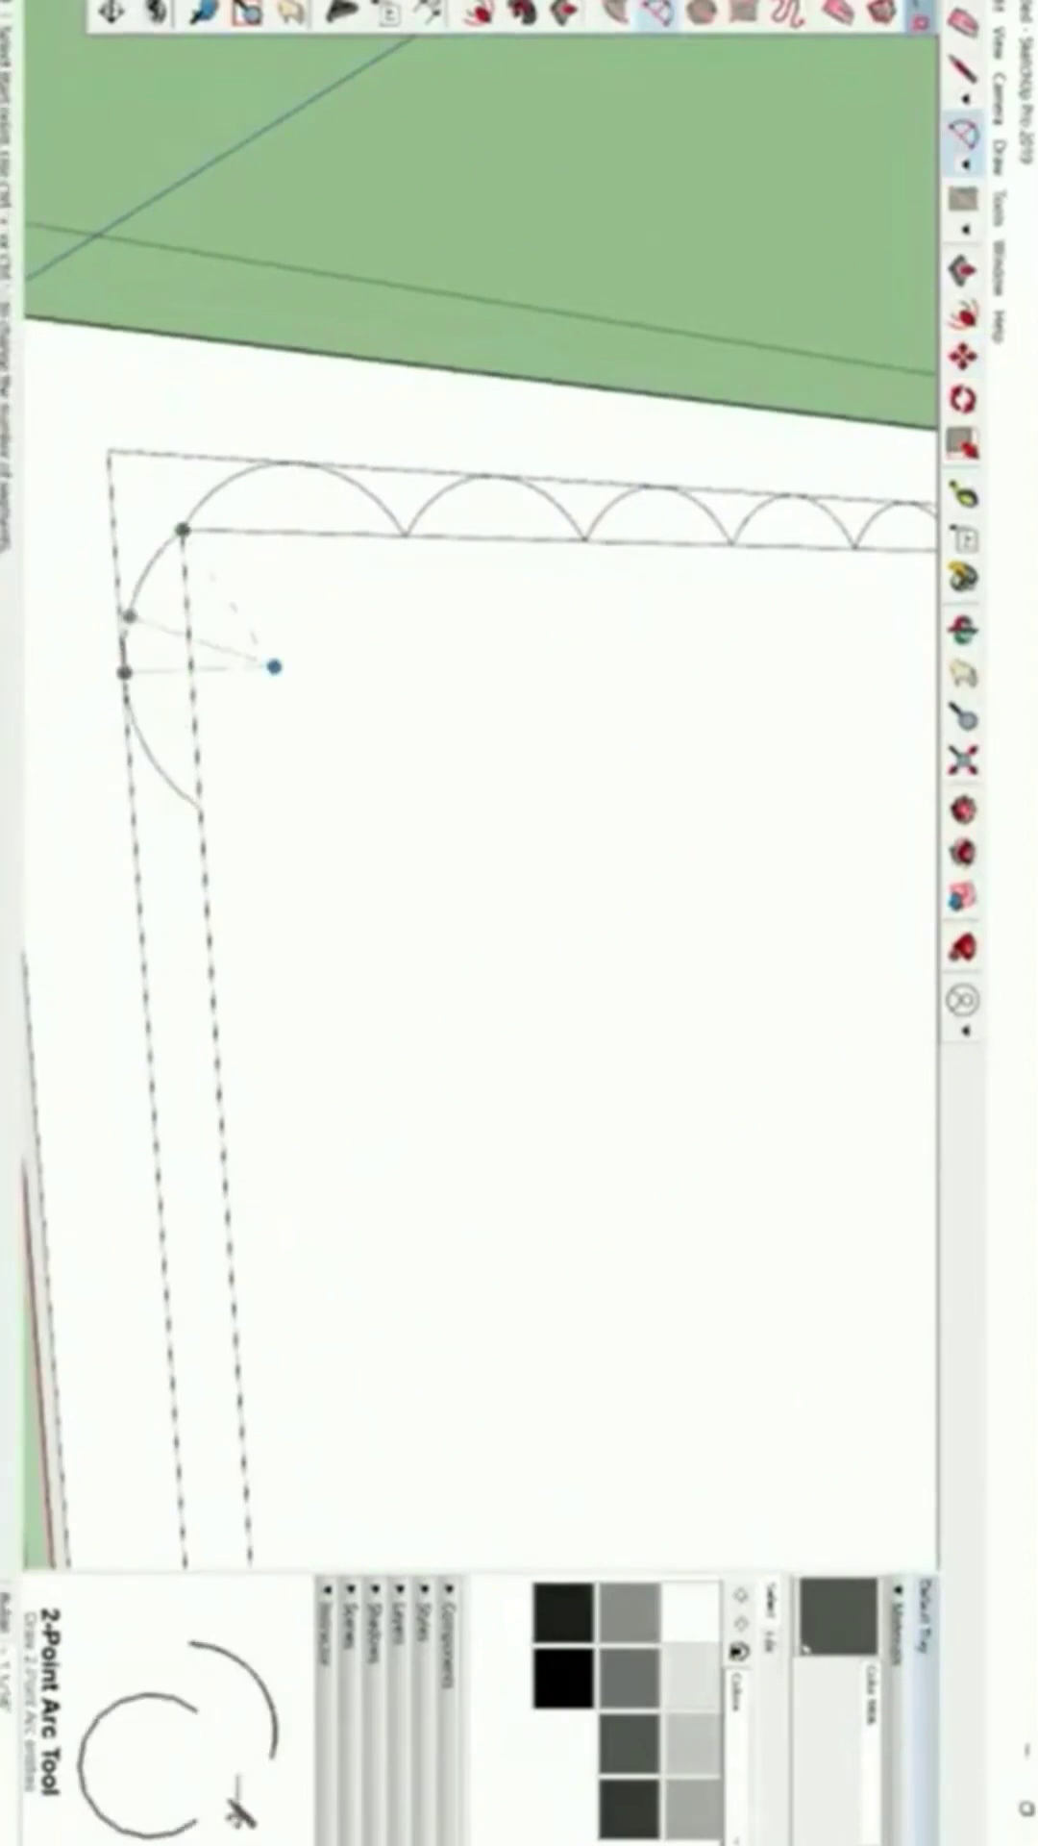
# Select both halves of the new arc, copy it end to end, and array it along that edge to the far corner.
pyautogui.press('space')
pyautogui.click(140, 585)
pyautogui.keyDown('shift'); pyautogui.click(146, 752); pyautogui.keyUp('shift')
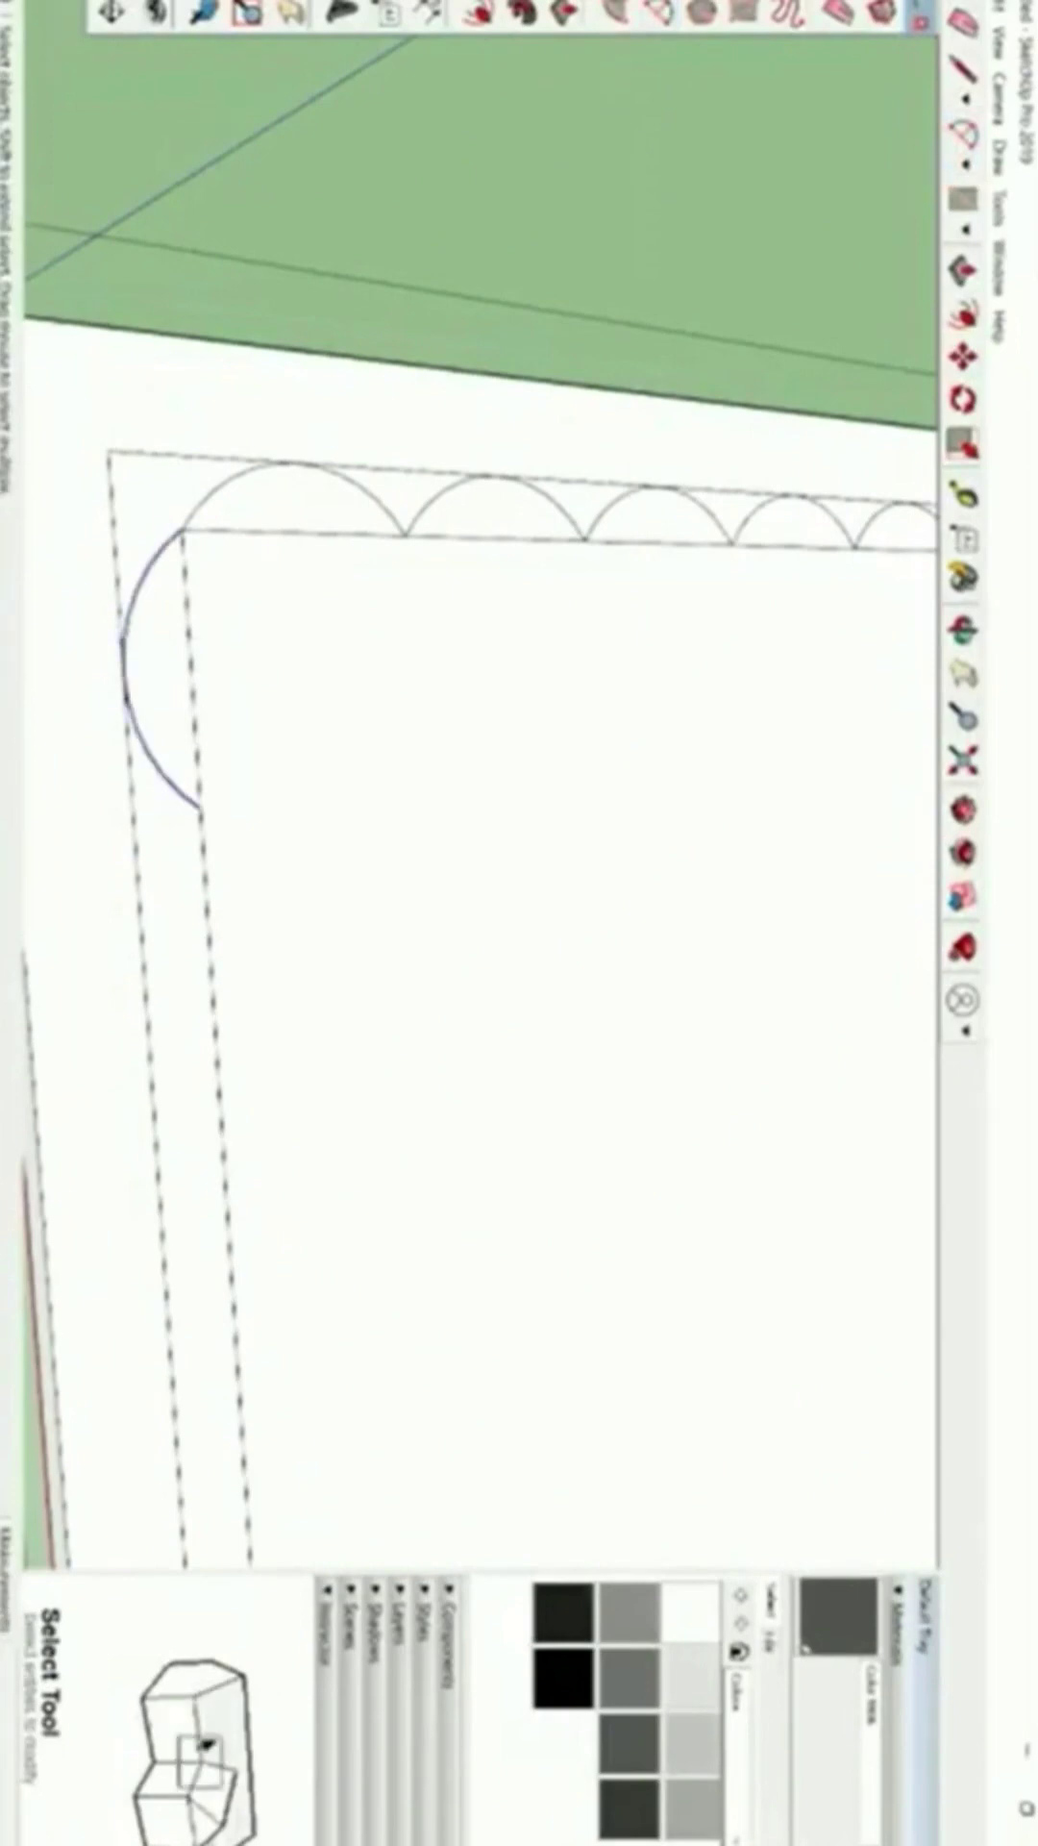
pyautogui.press('m')
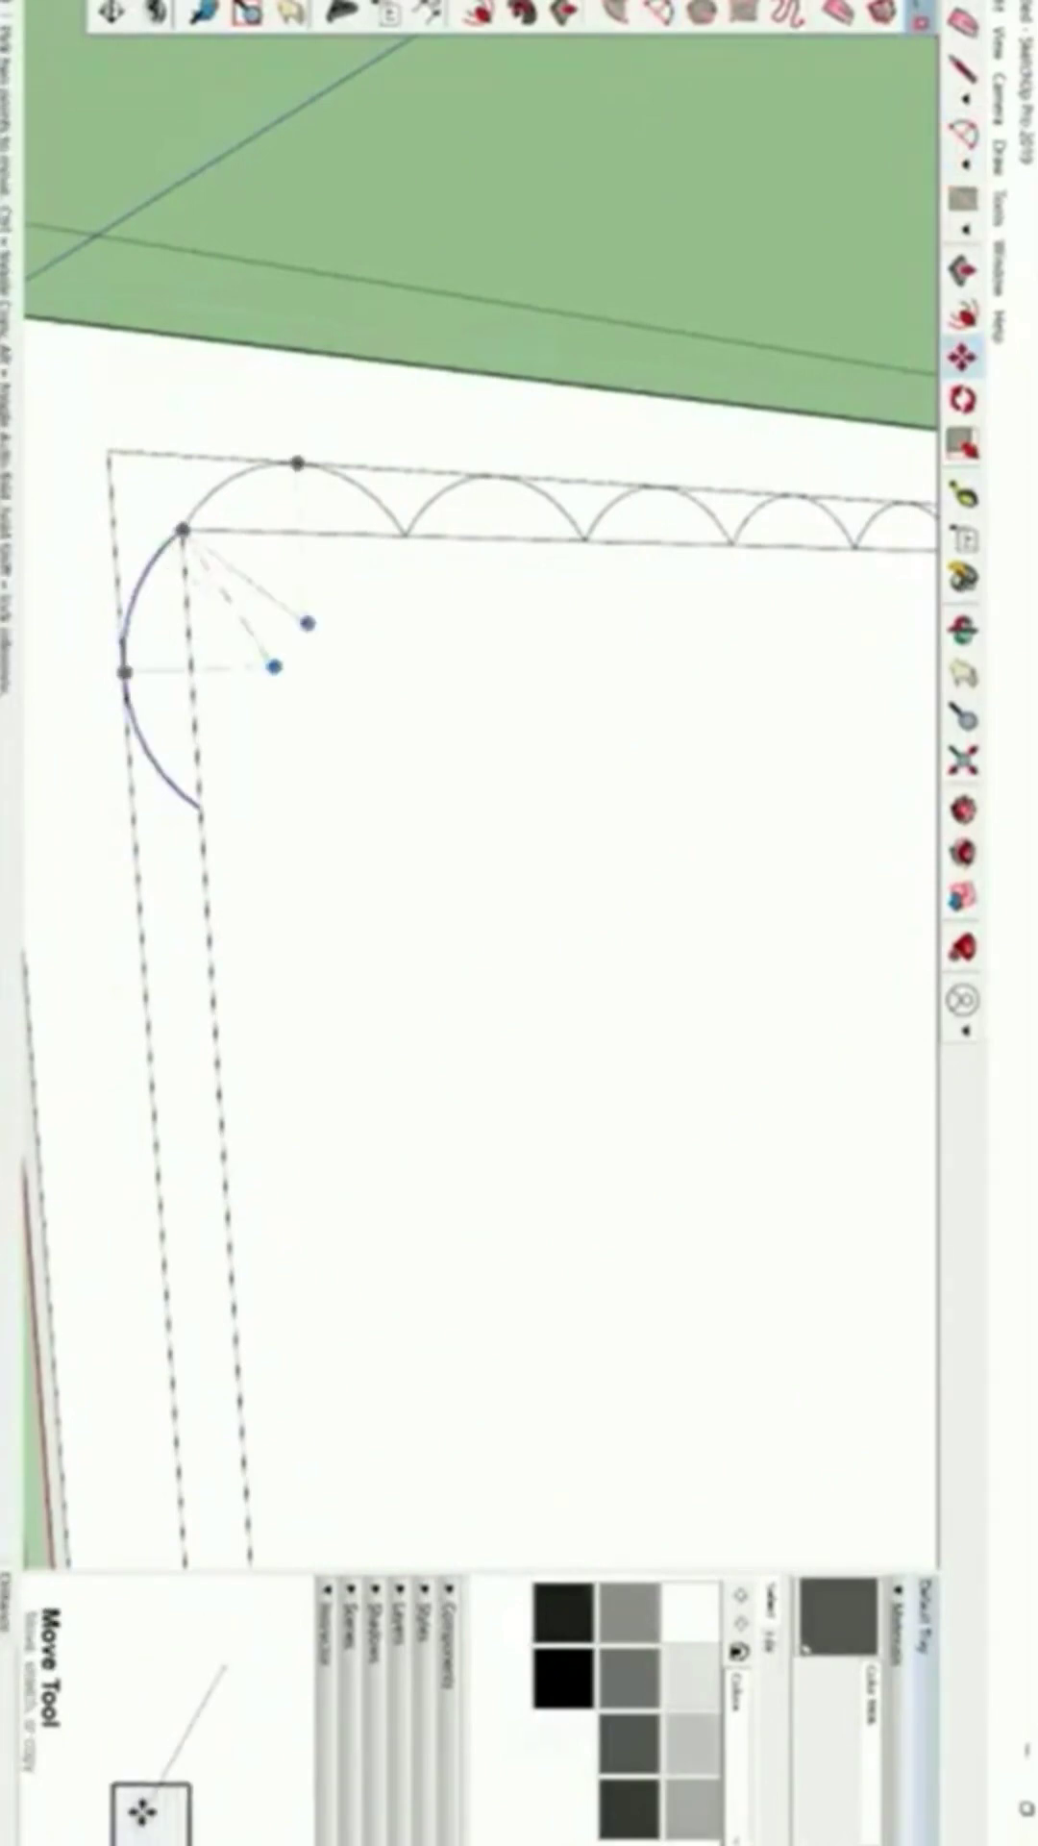
pyautogui.click(183, 529)
pyautogui.press('ctrl')
pyautogui.click(201, 809)
pyautogui.write('x32')
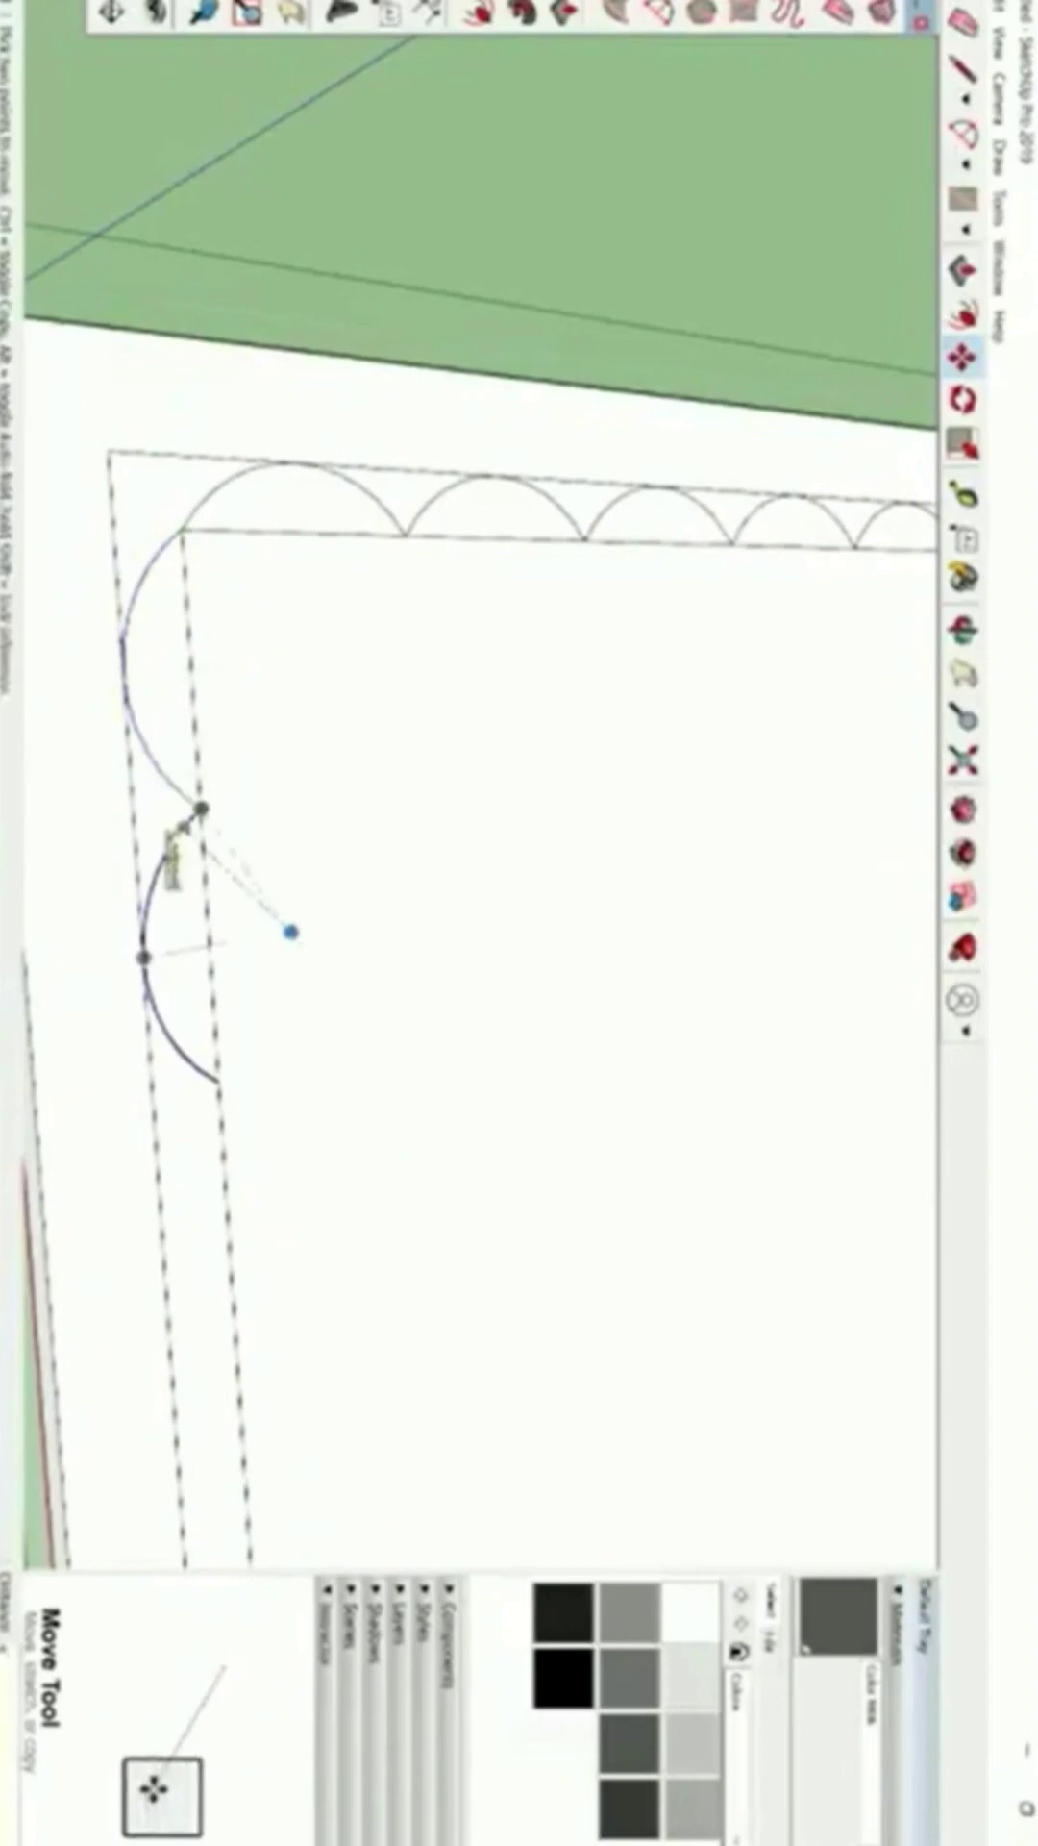
pyautogui.press('Return')
pyautogui.scroll(-6, 318, 774)
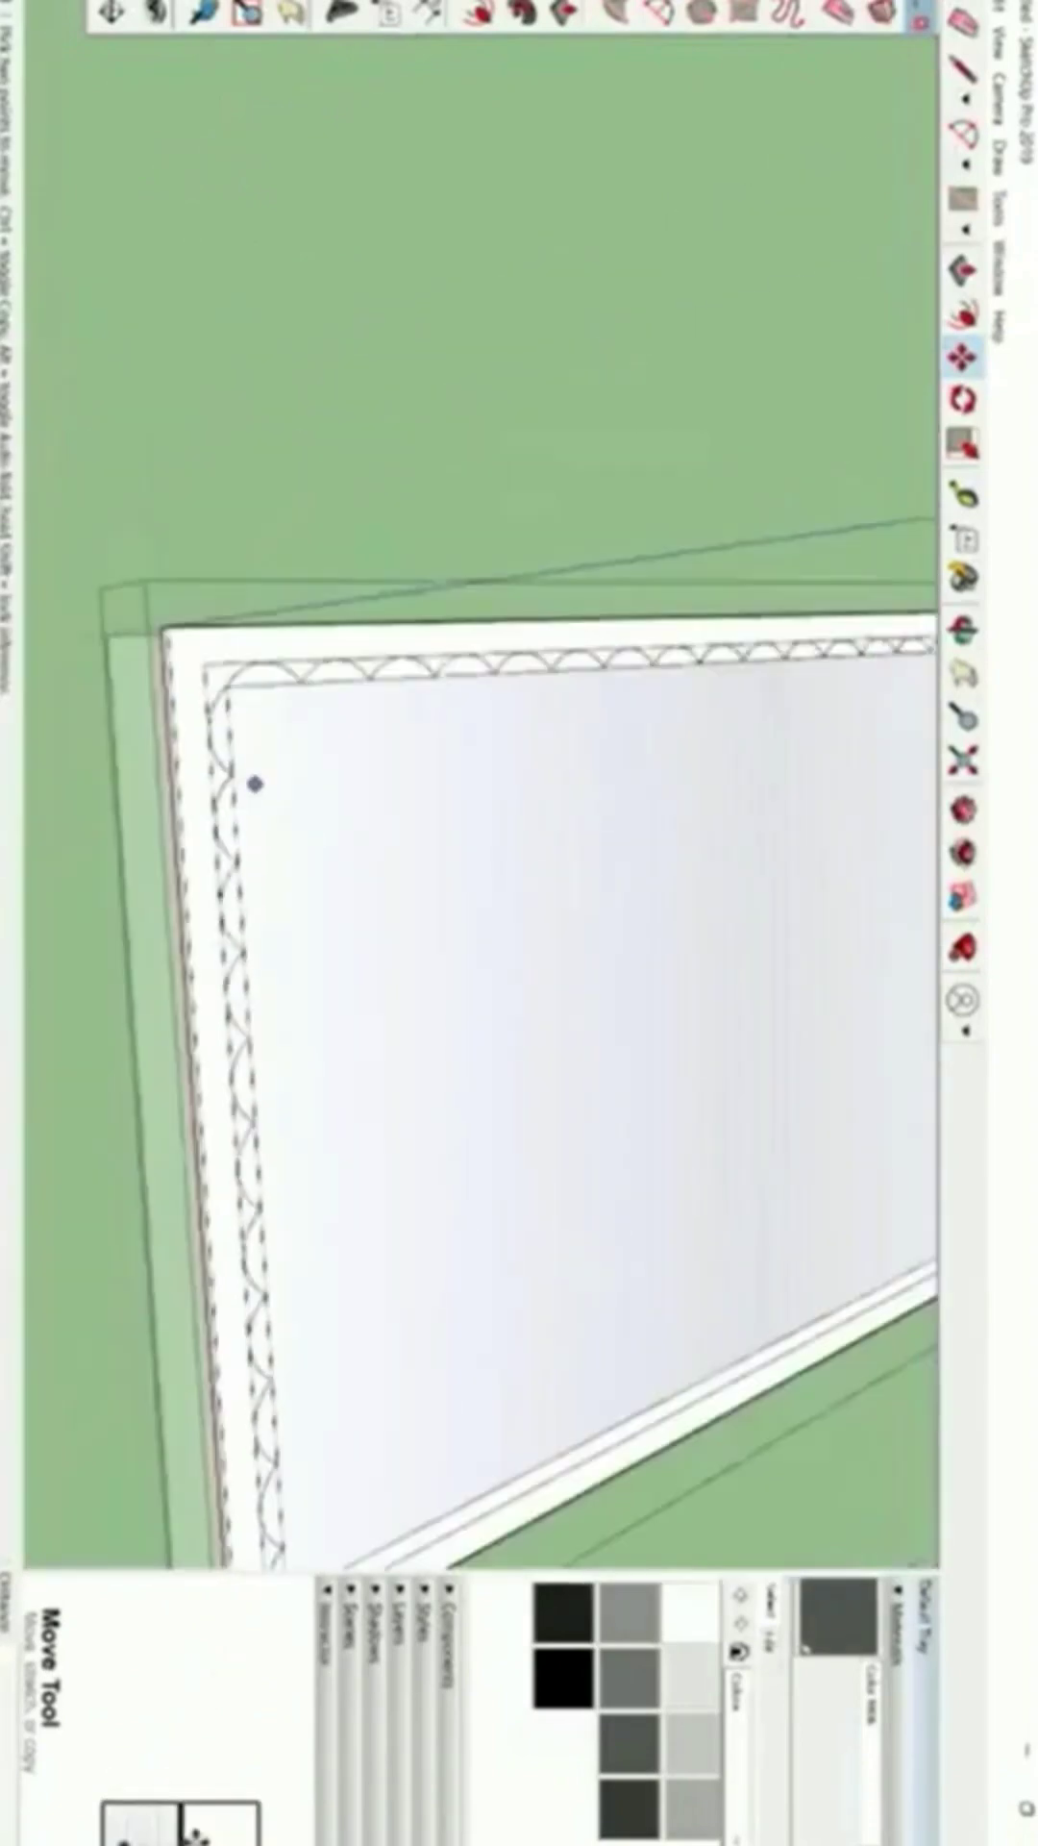
# Erase the part of the last arc that overshoots the outer outline at the far corner.
pyautogui.scroll(5, 280, 939)
pyautogui.press('h')
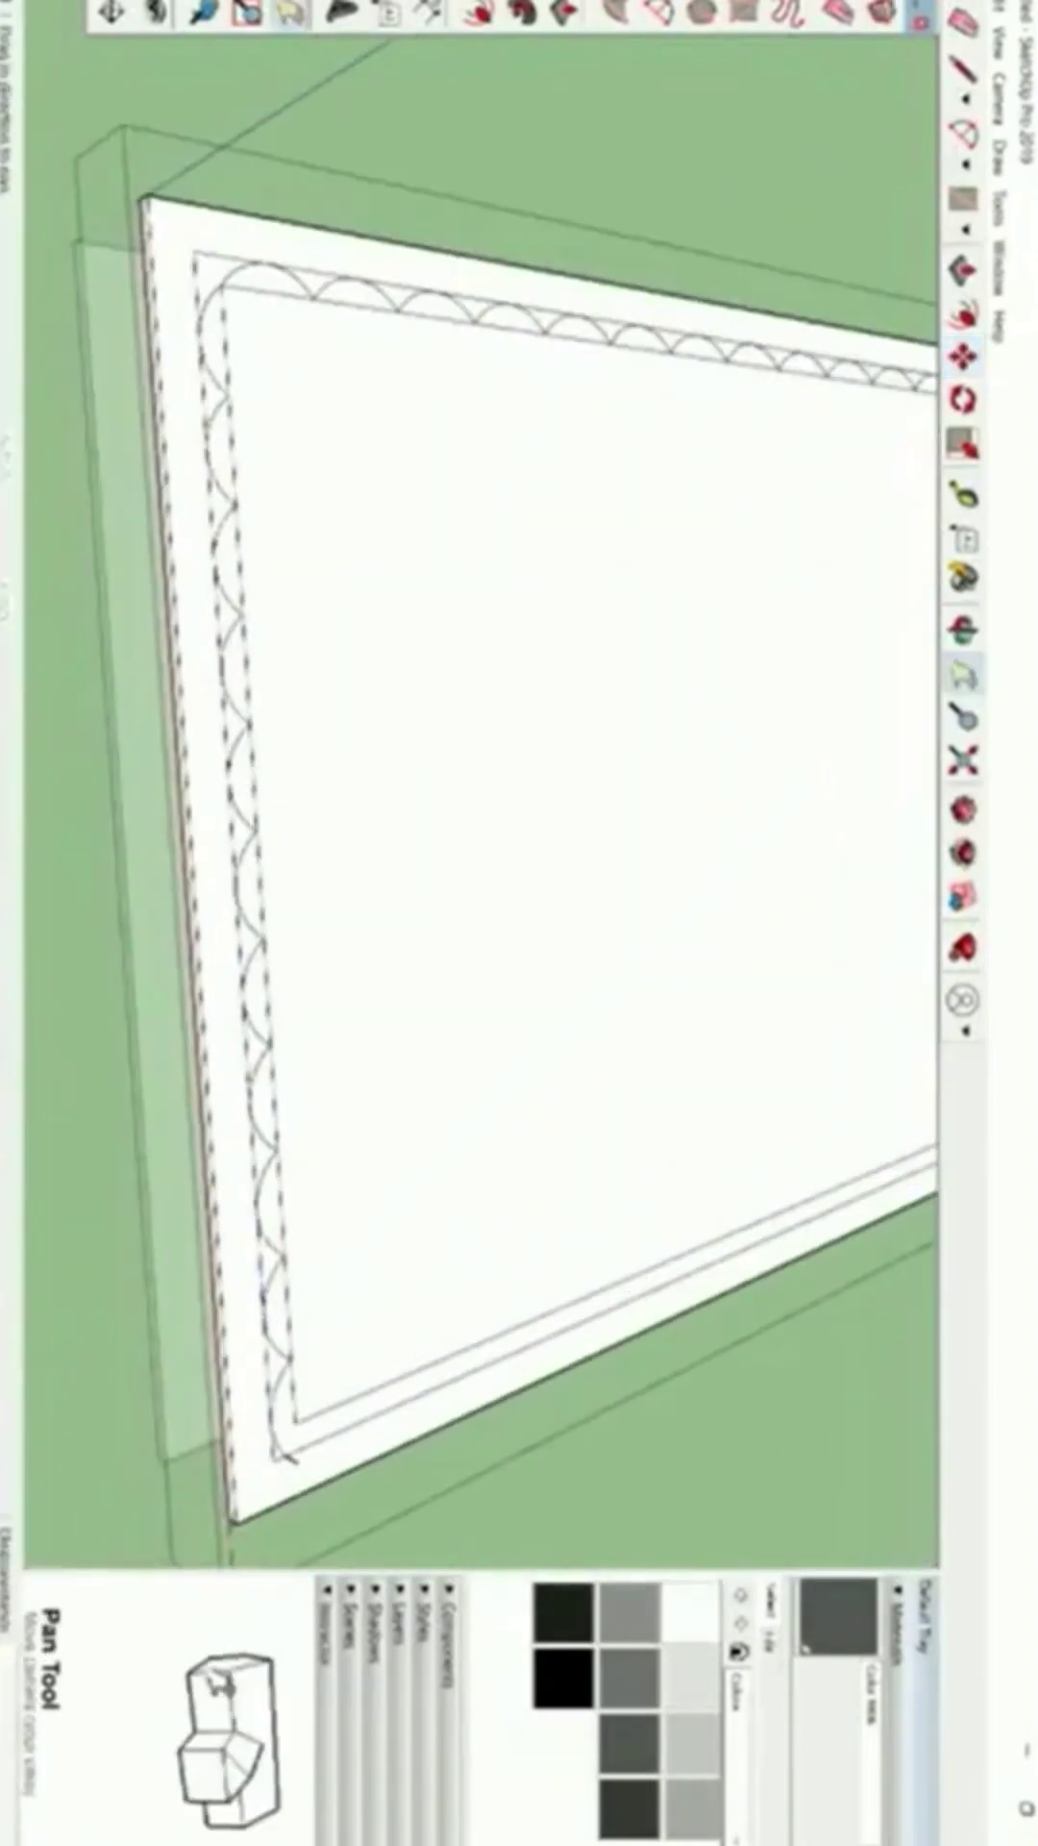
pyautogui.moveTo(283, 1447); pyautogui.dragTo(254, 894)
pyautogui.scroll(5, 258, 894)
pyautogui.click(838, 13)
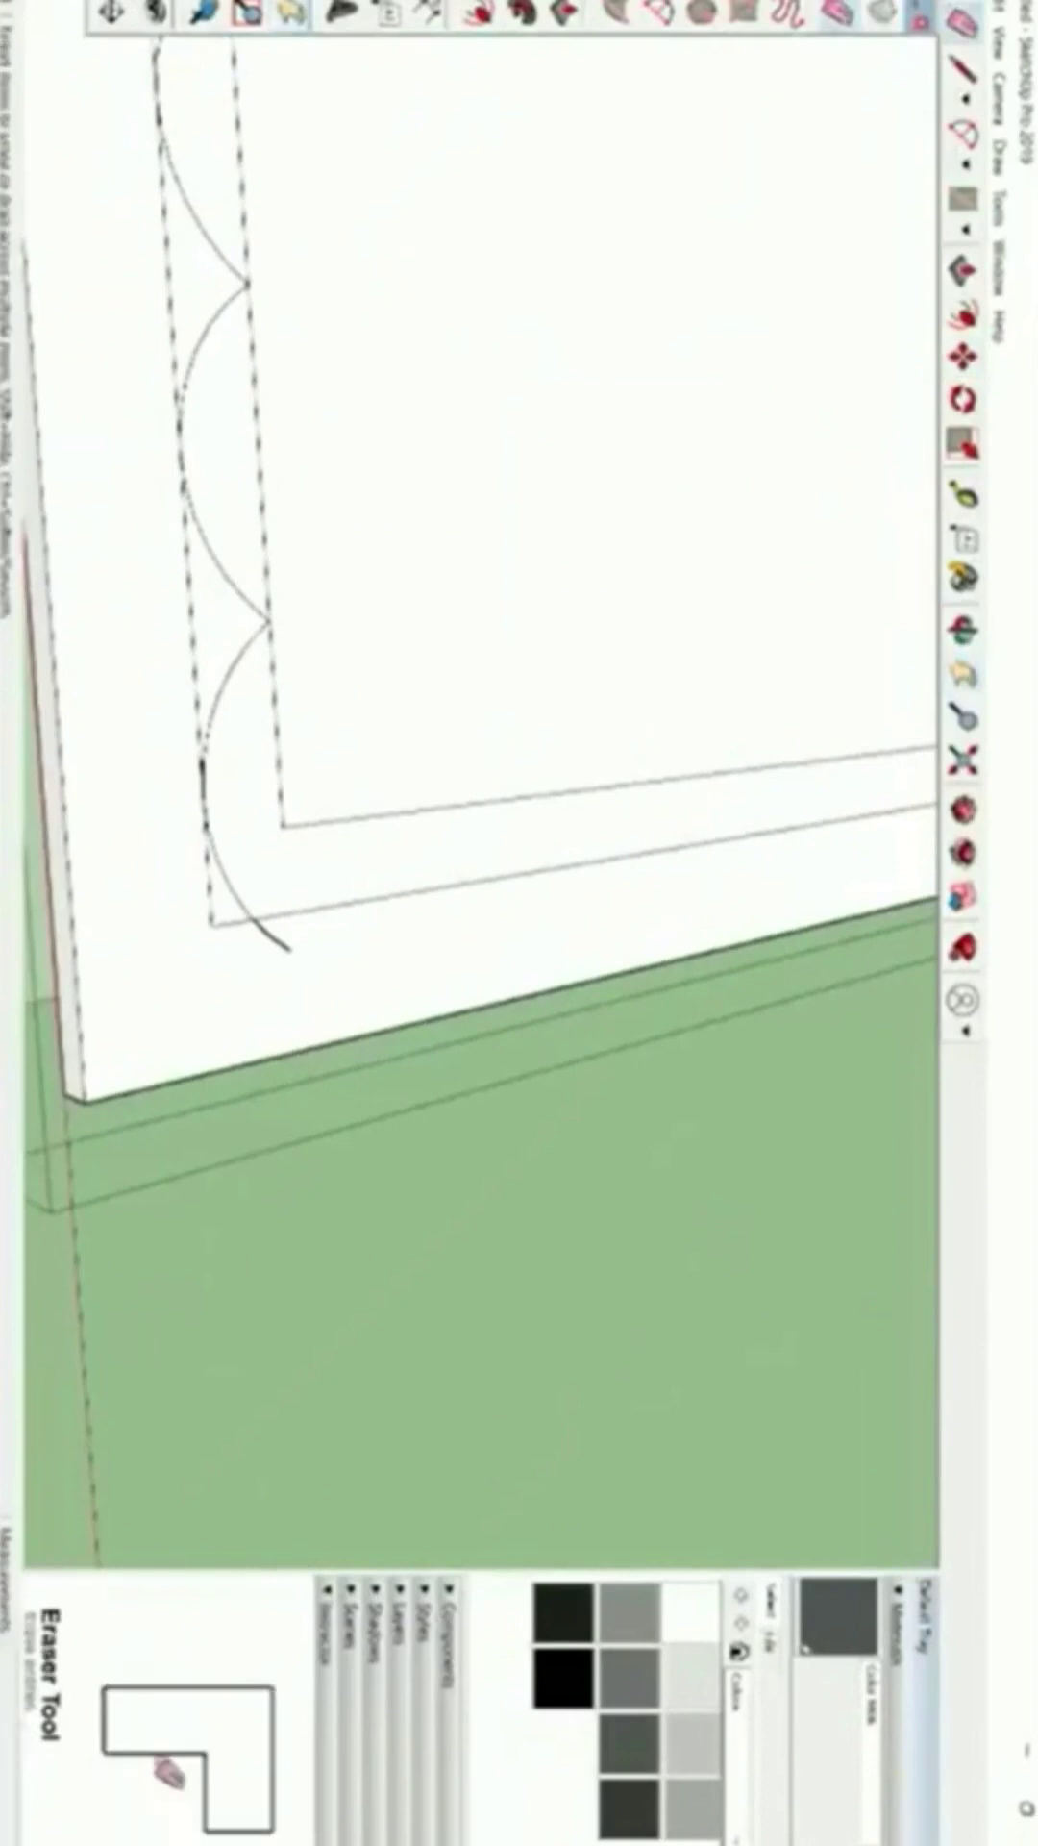
pyautogui.click(273, 939)
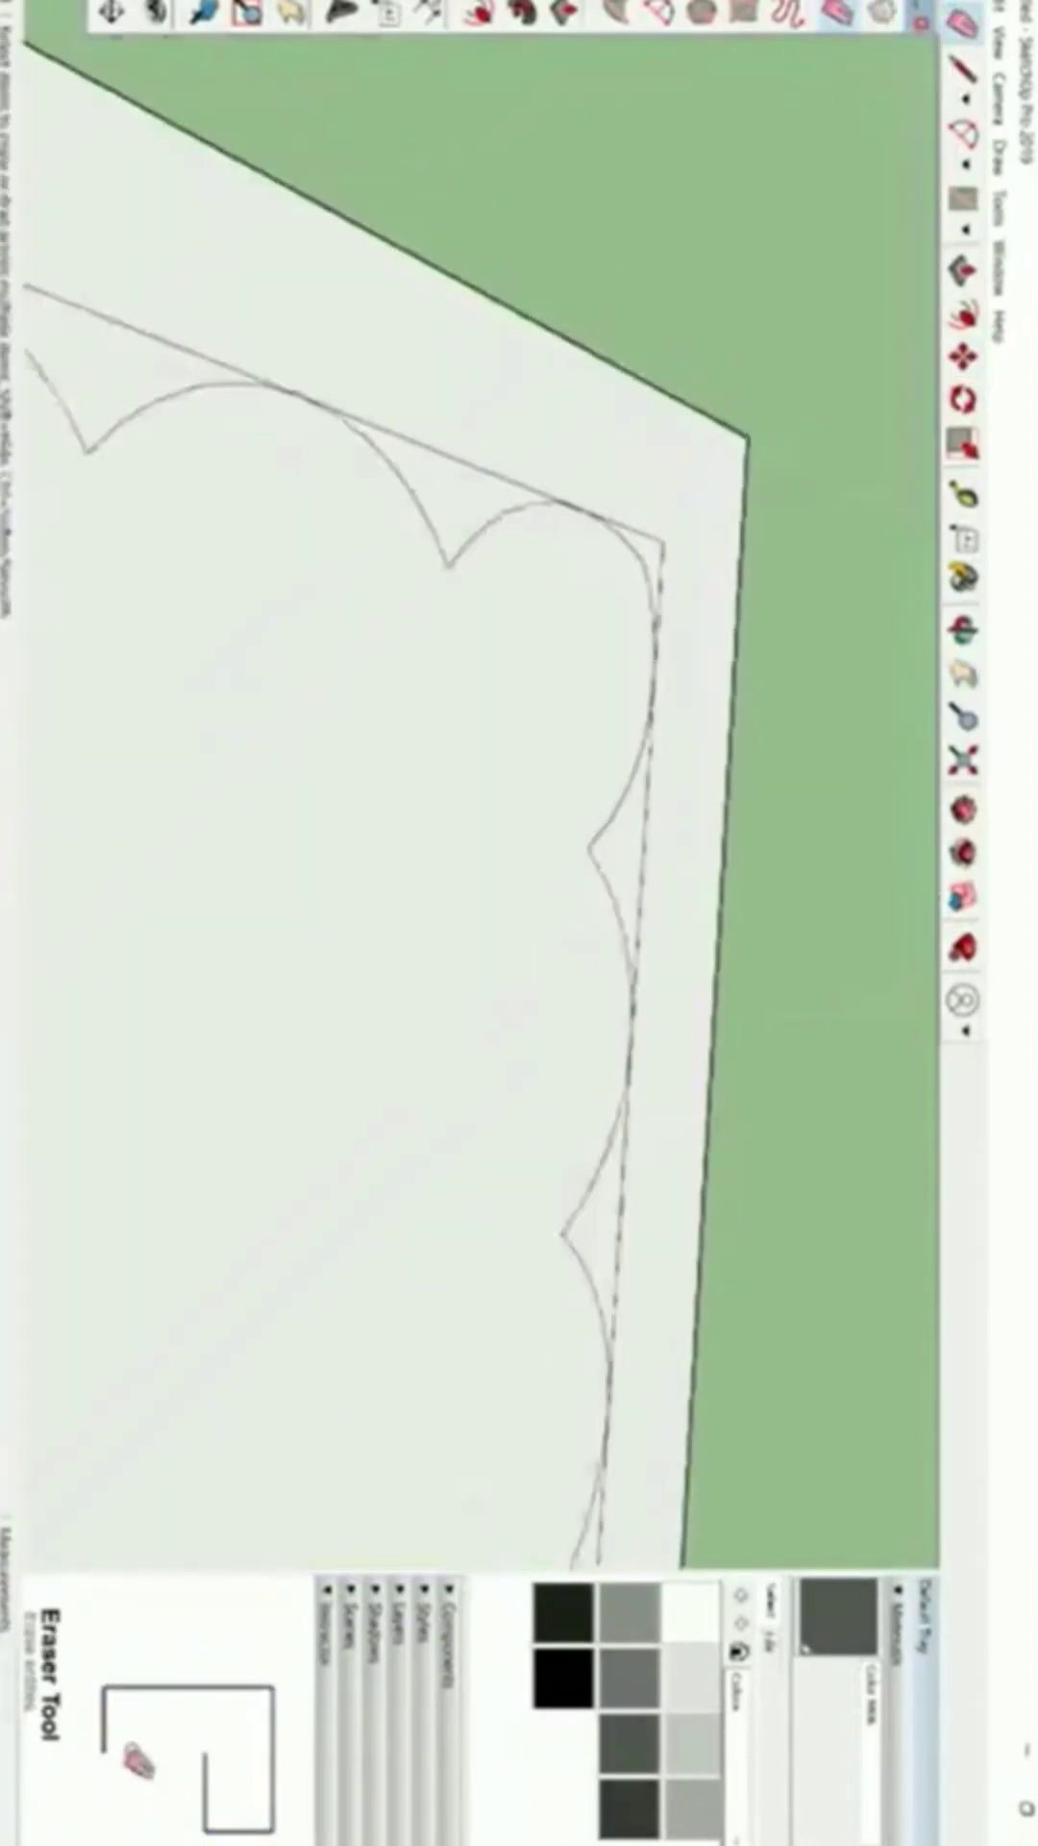
pyautogui.scroll(-10, 707, 557)
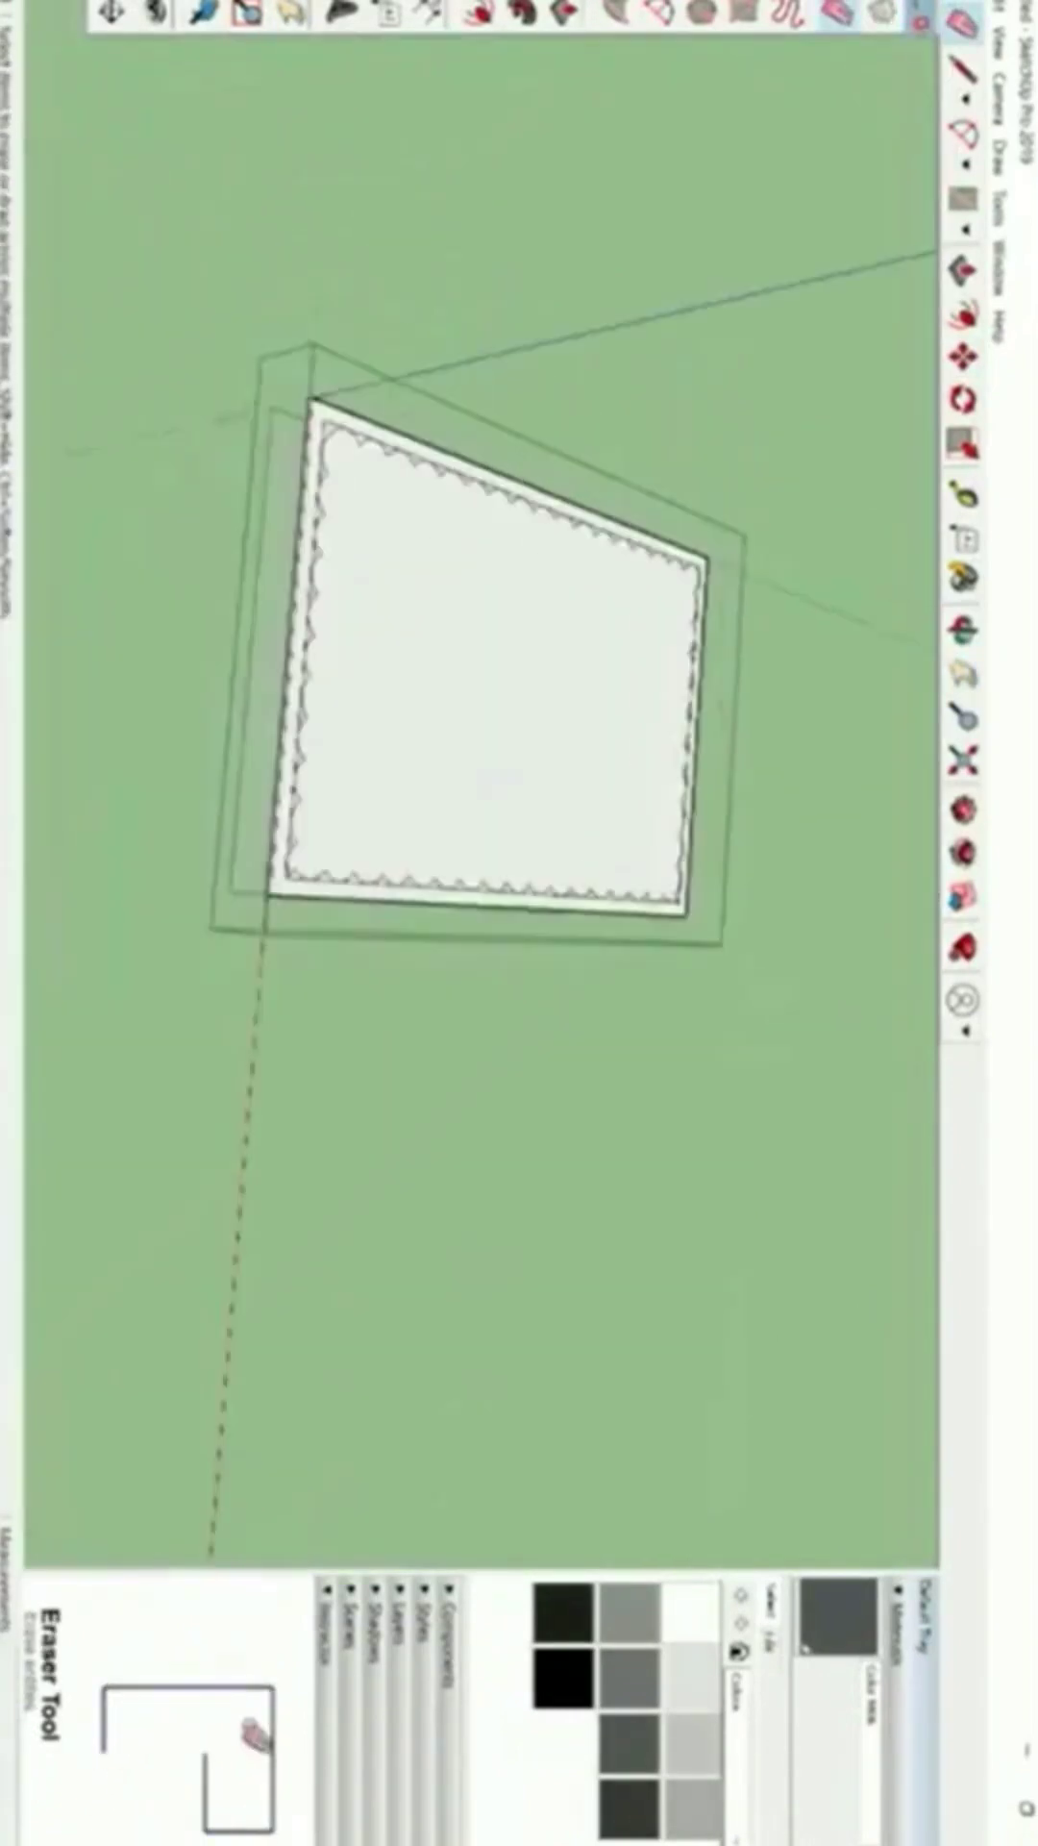
pyautogui.scroll(4, 505, 759)
pyautogui.press('space')
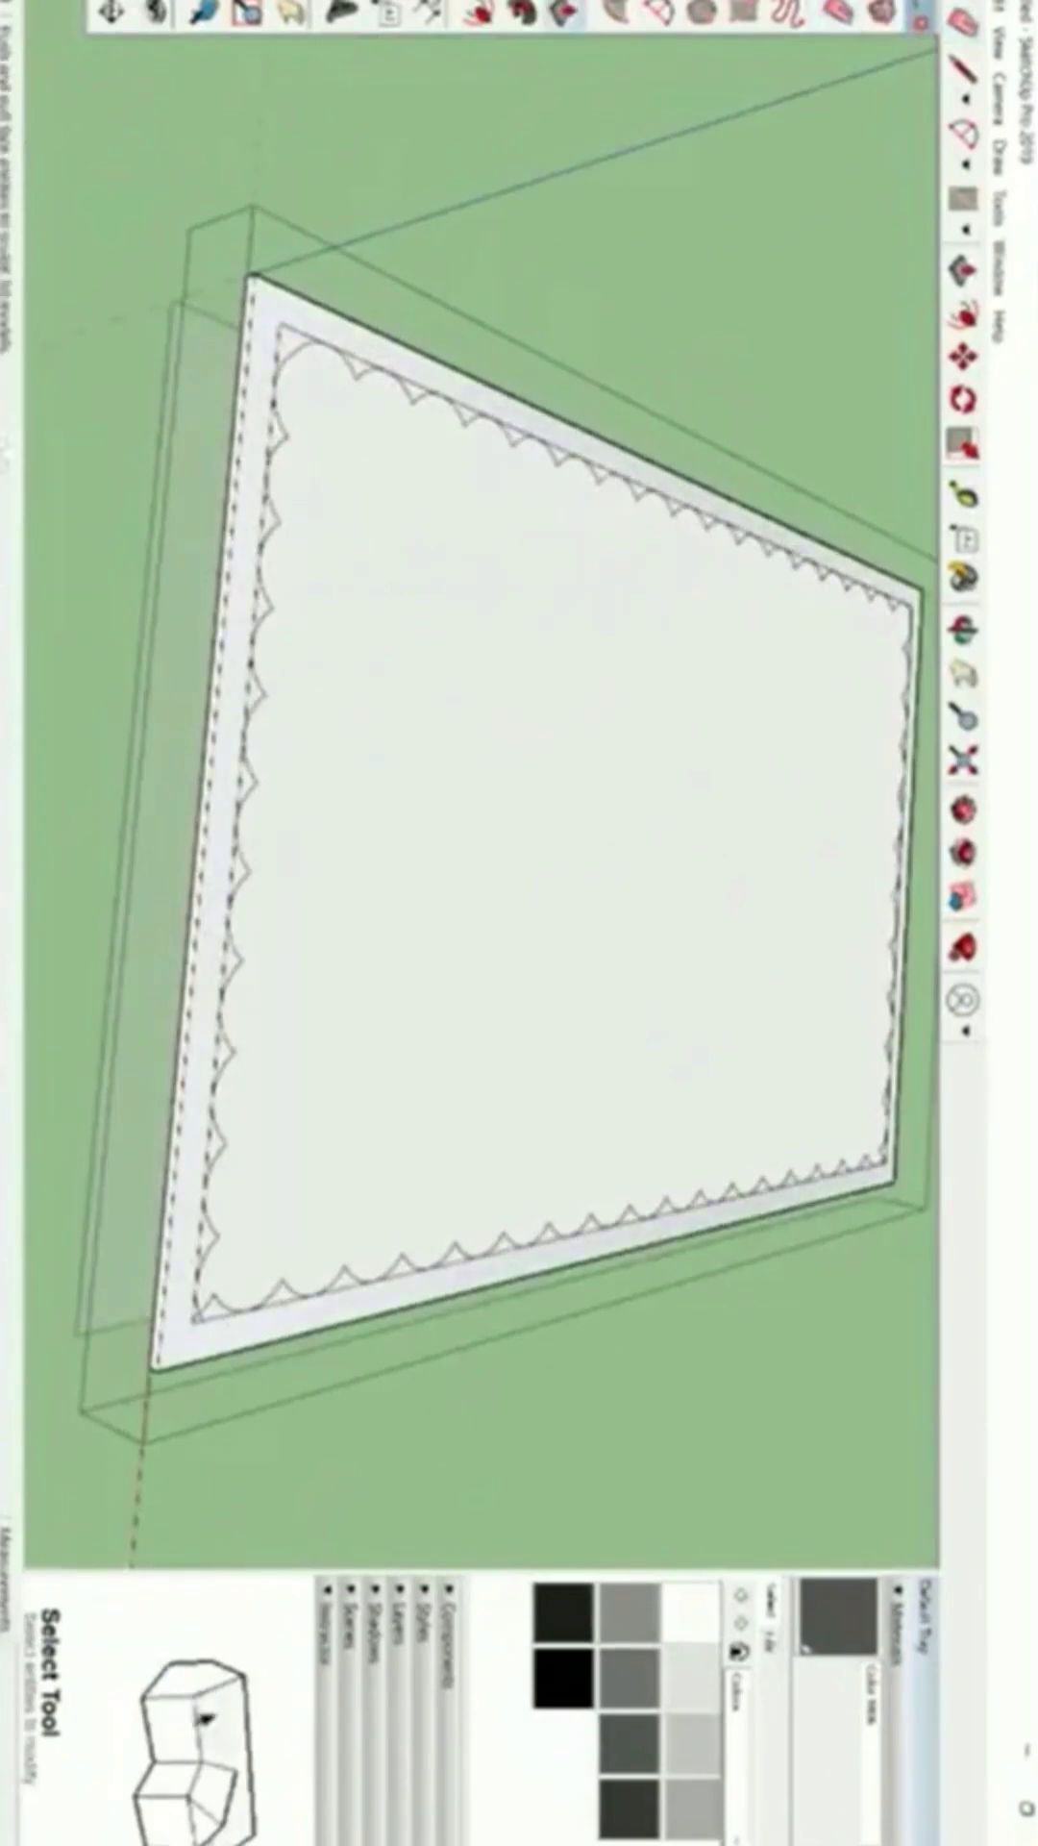
pyautogui.click(565, 13)
pyautogui.scroll(3, 373, 325)
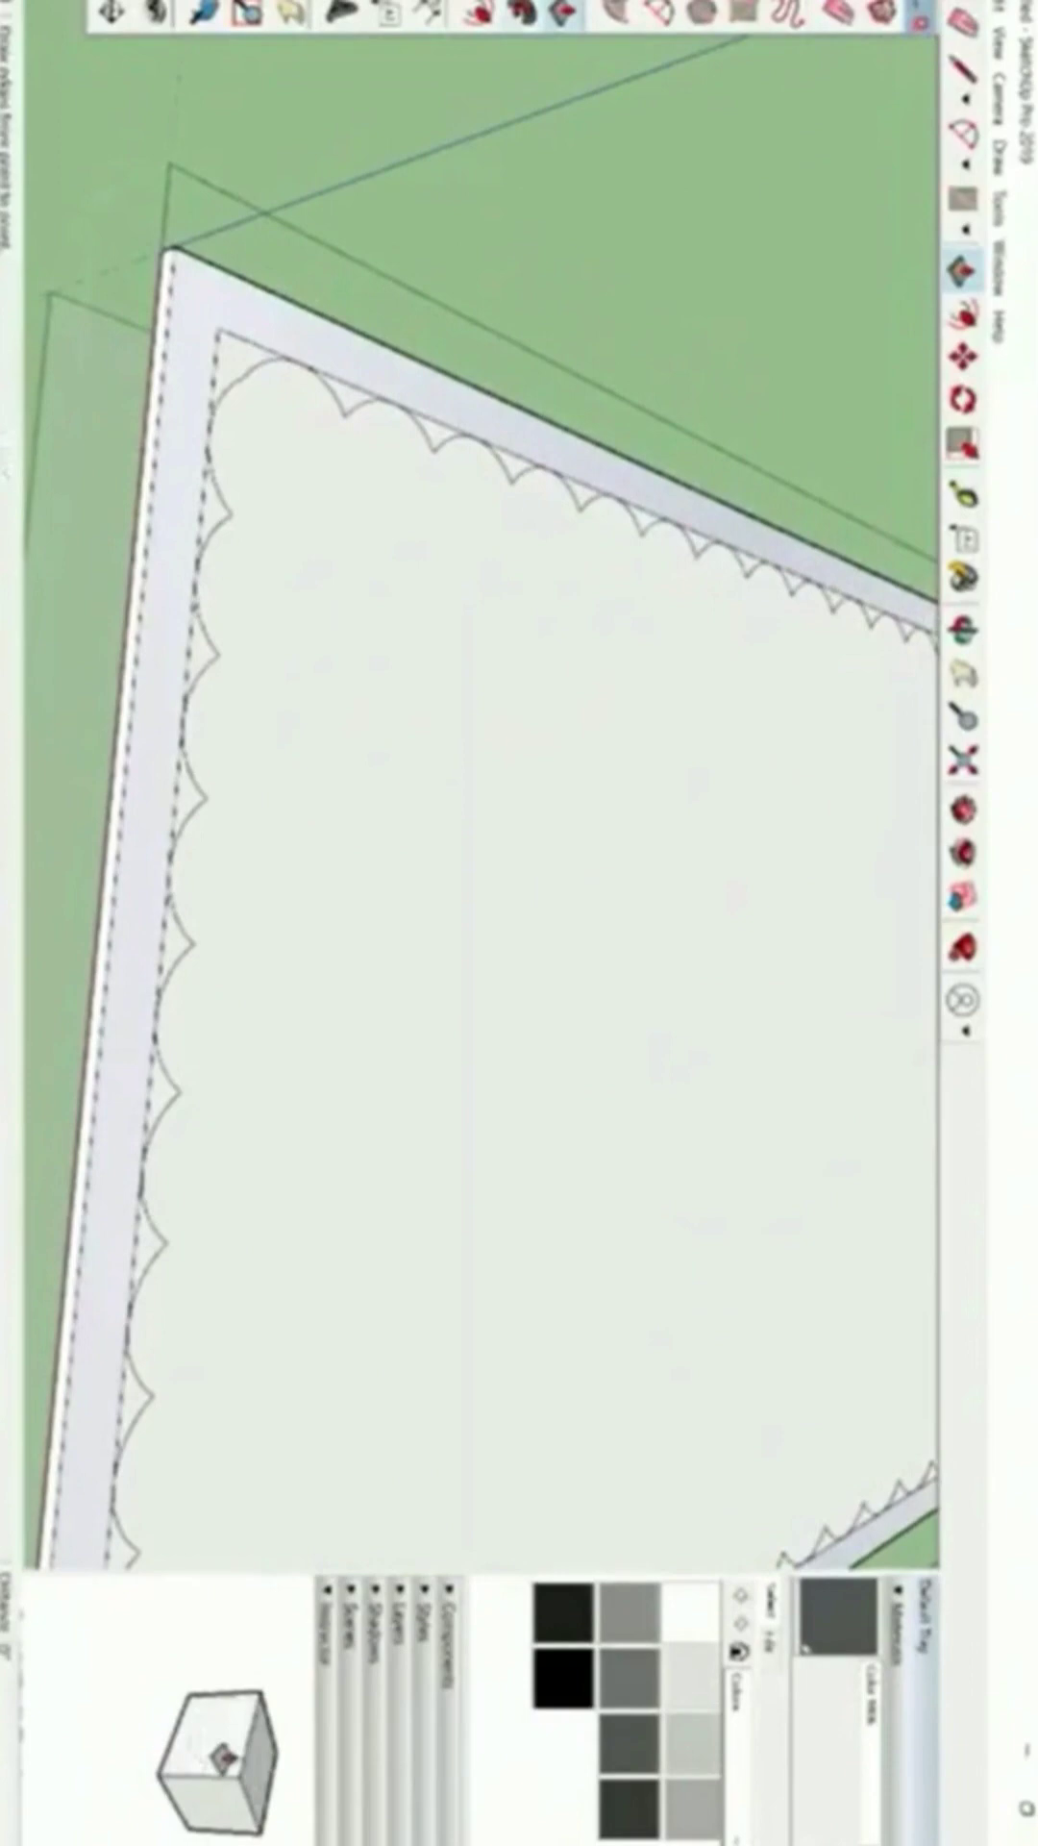
pyautogui.press('space')
pyautogui.press('Escape')
pyautogui.tripleClick(505, 961)
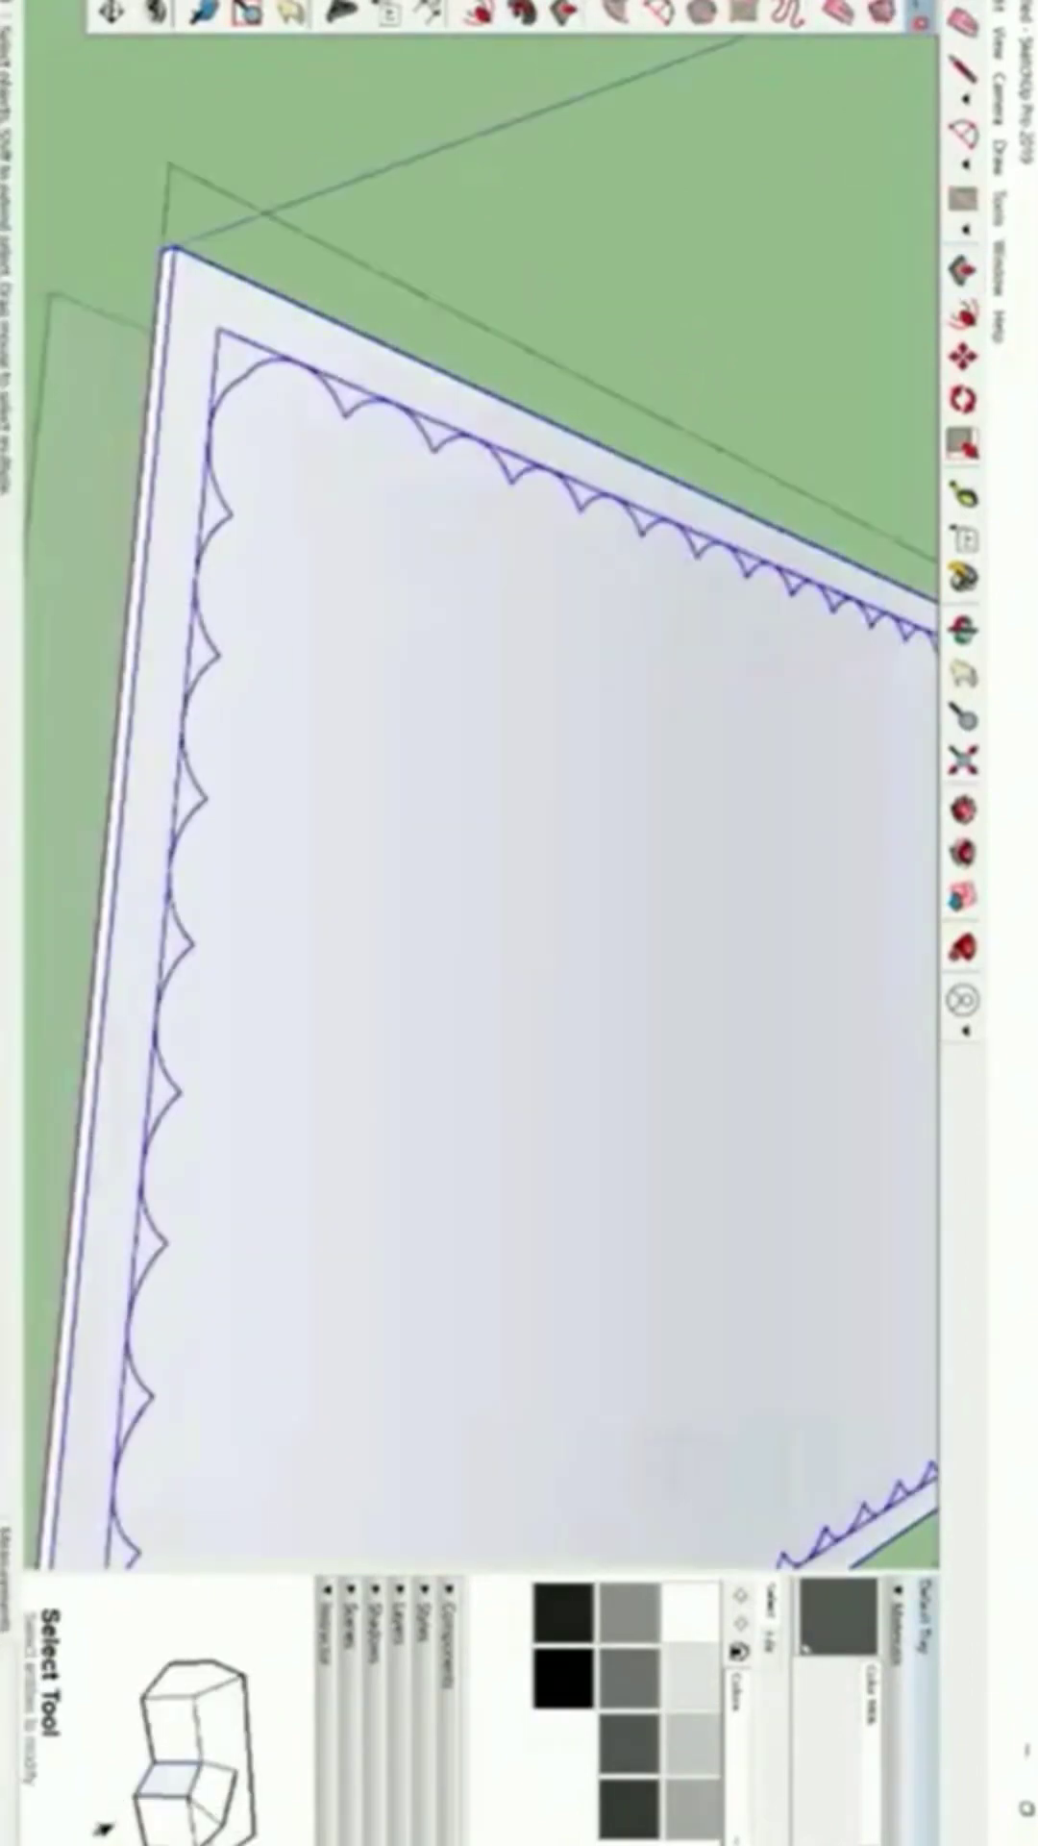
pyautogui.click(346, 383)
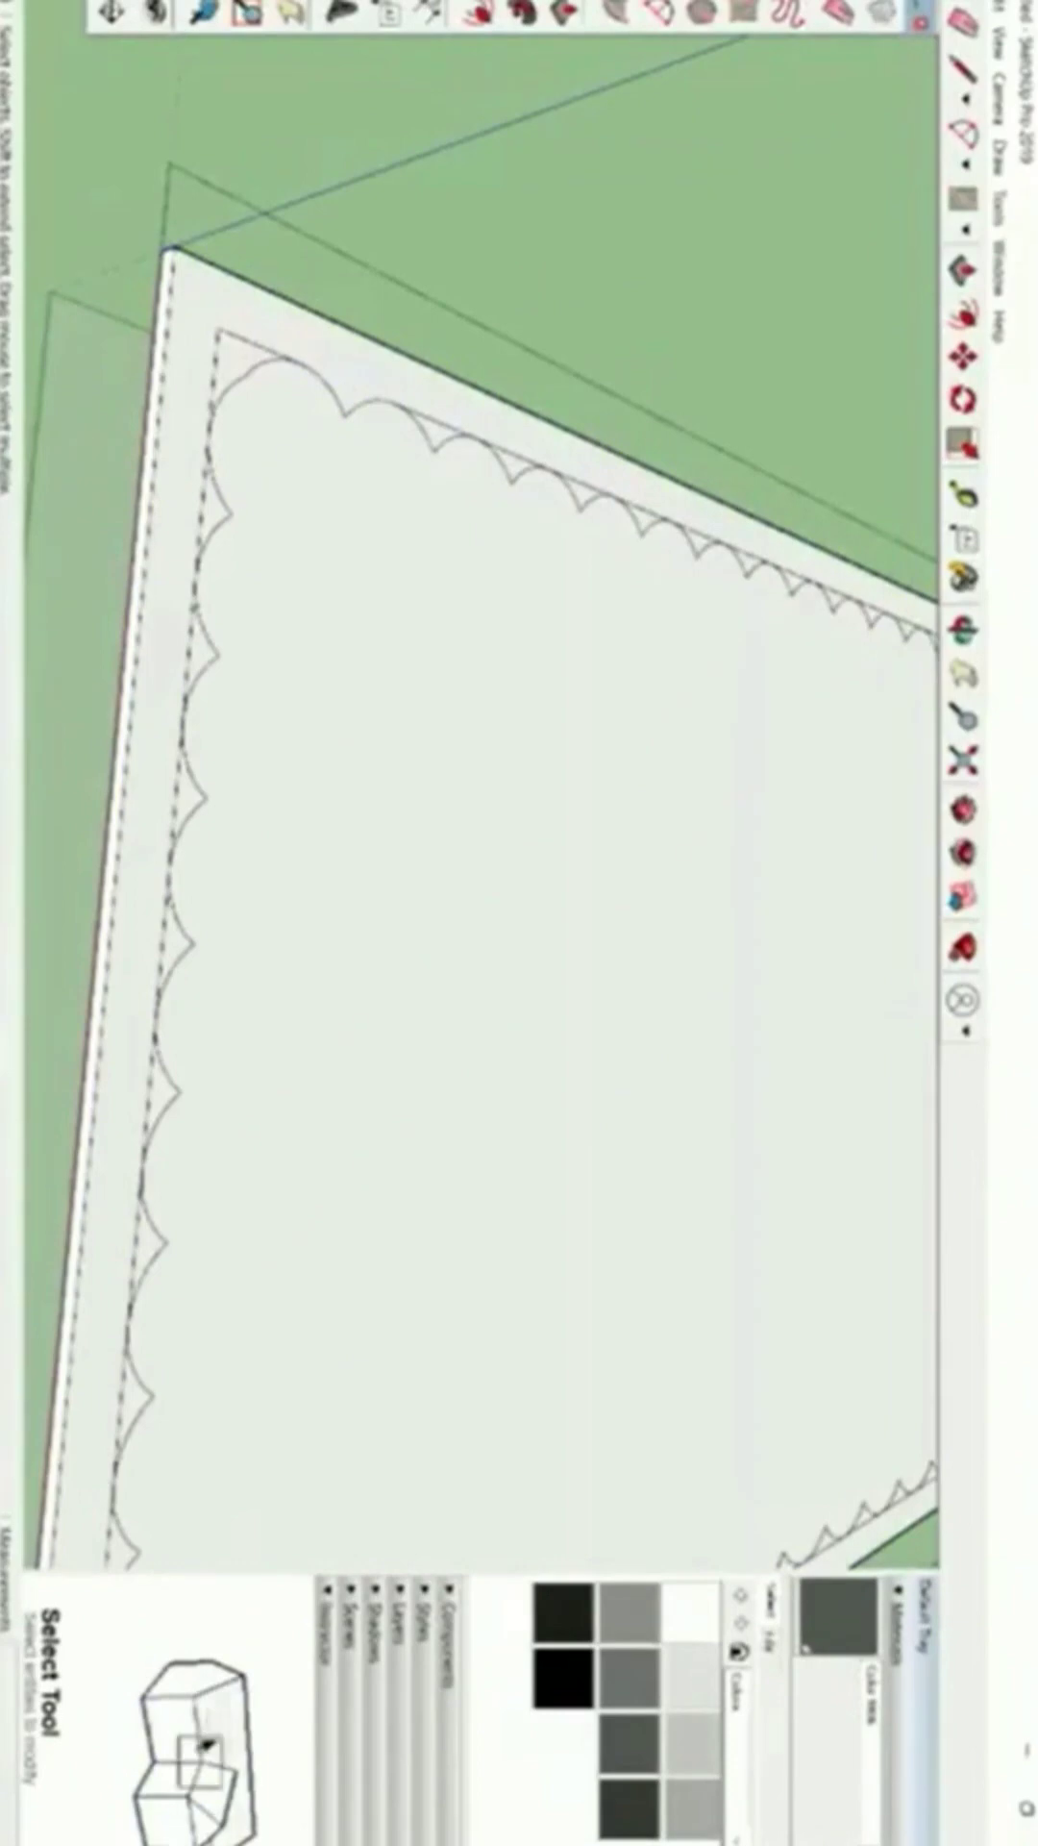
# Offset the upper slab's outer top outline inward by about 1 1/4 inches.
pyautogui.press('f')
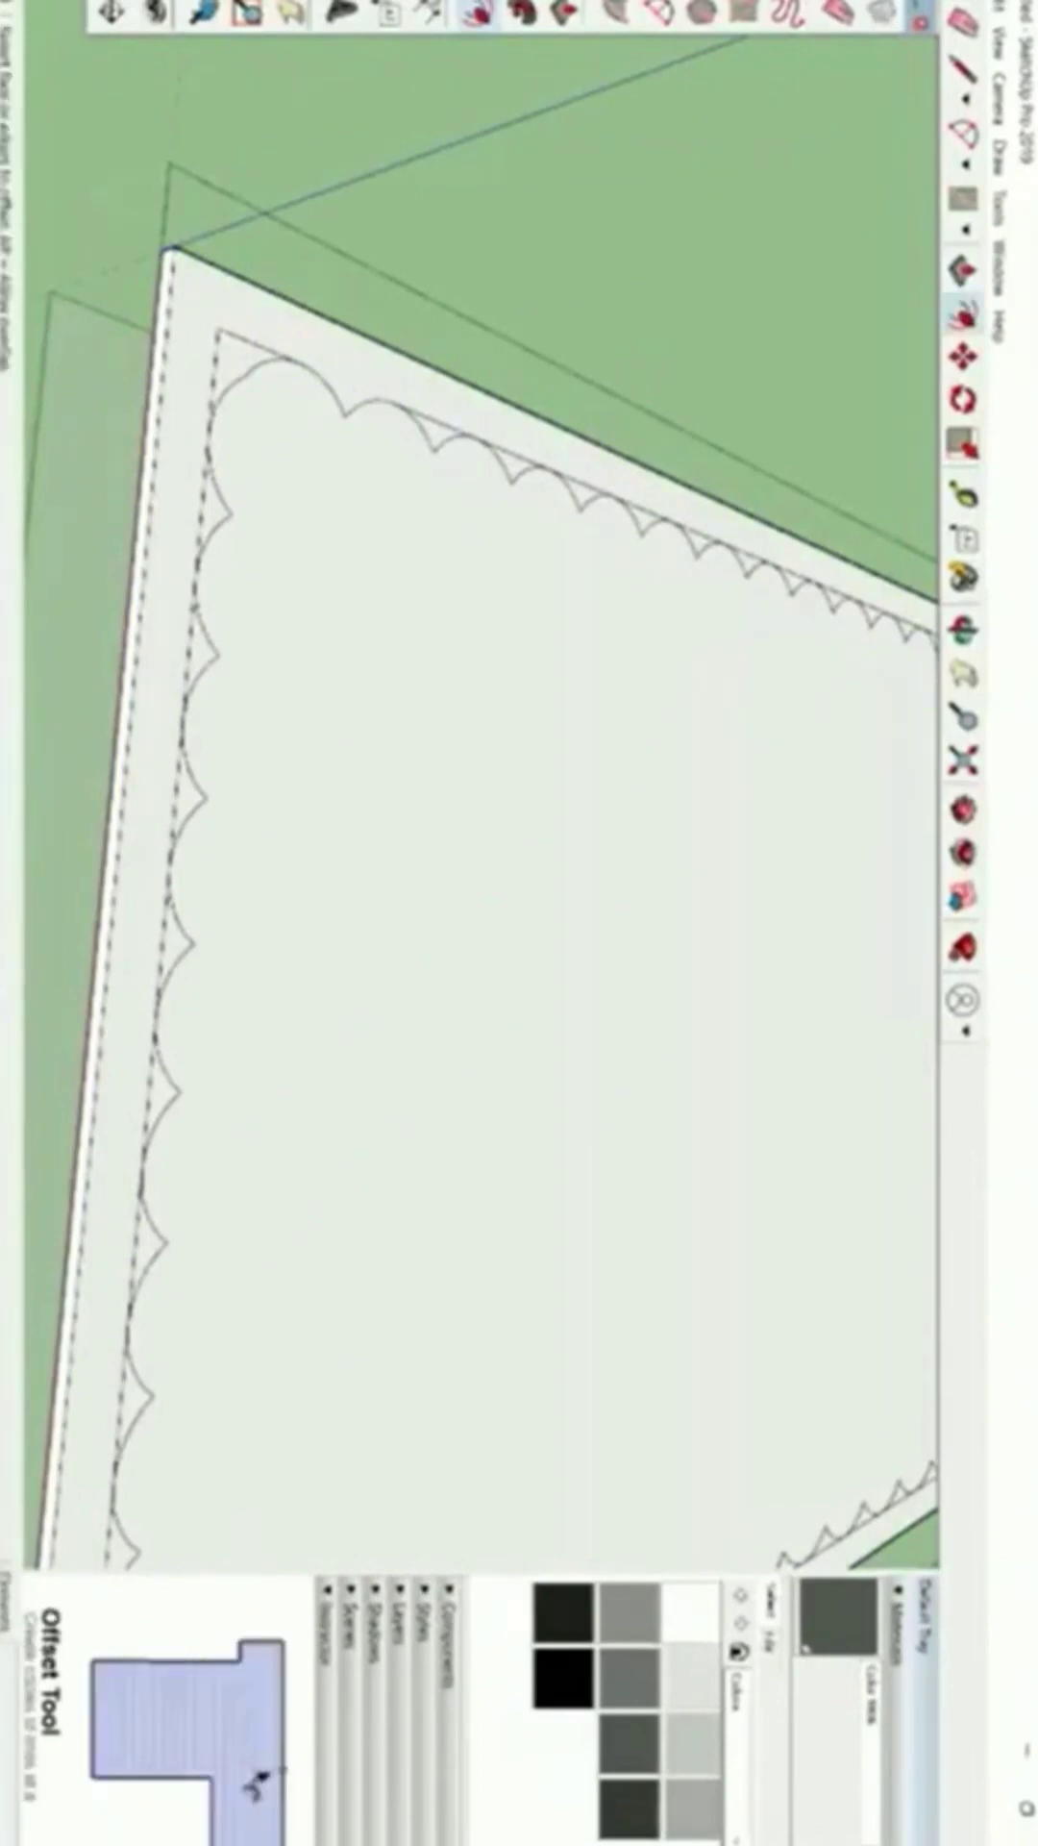
pyautogui.click(224, 270)
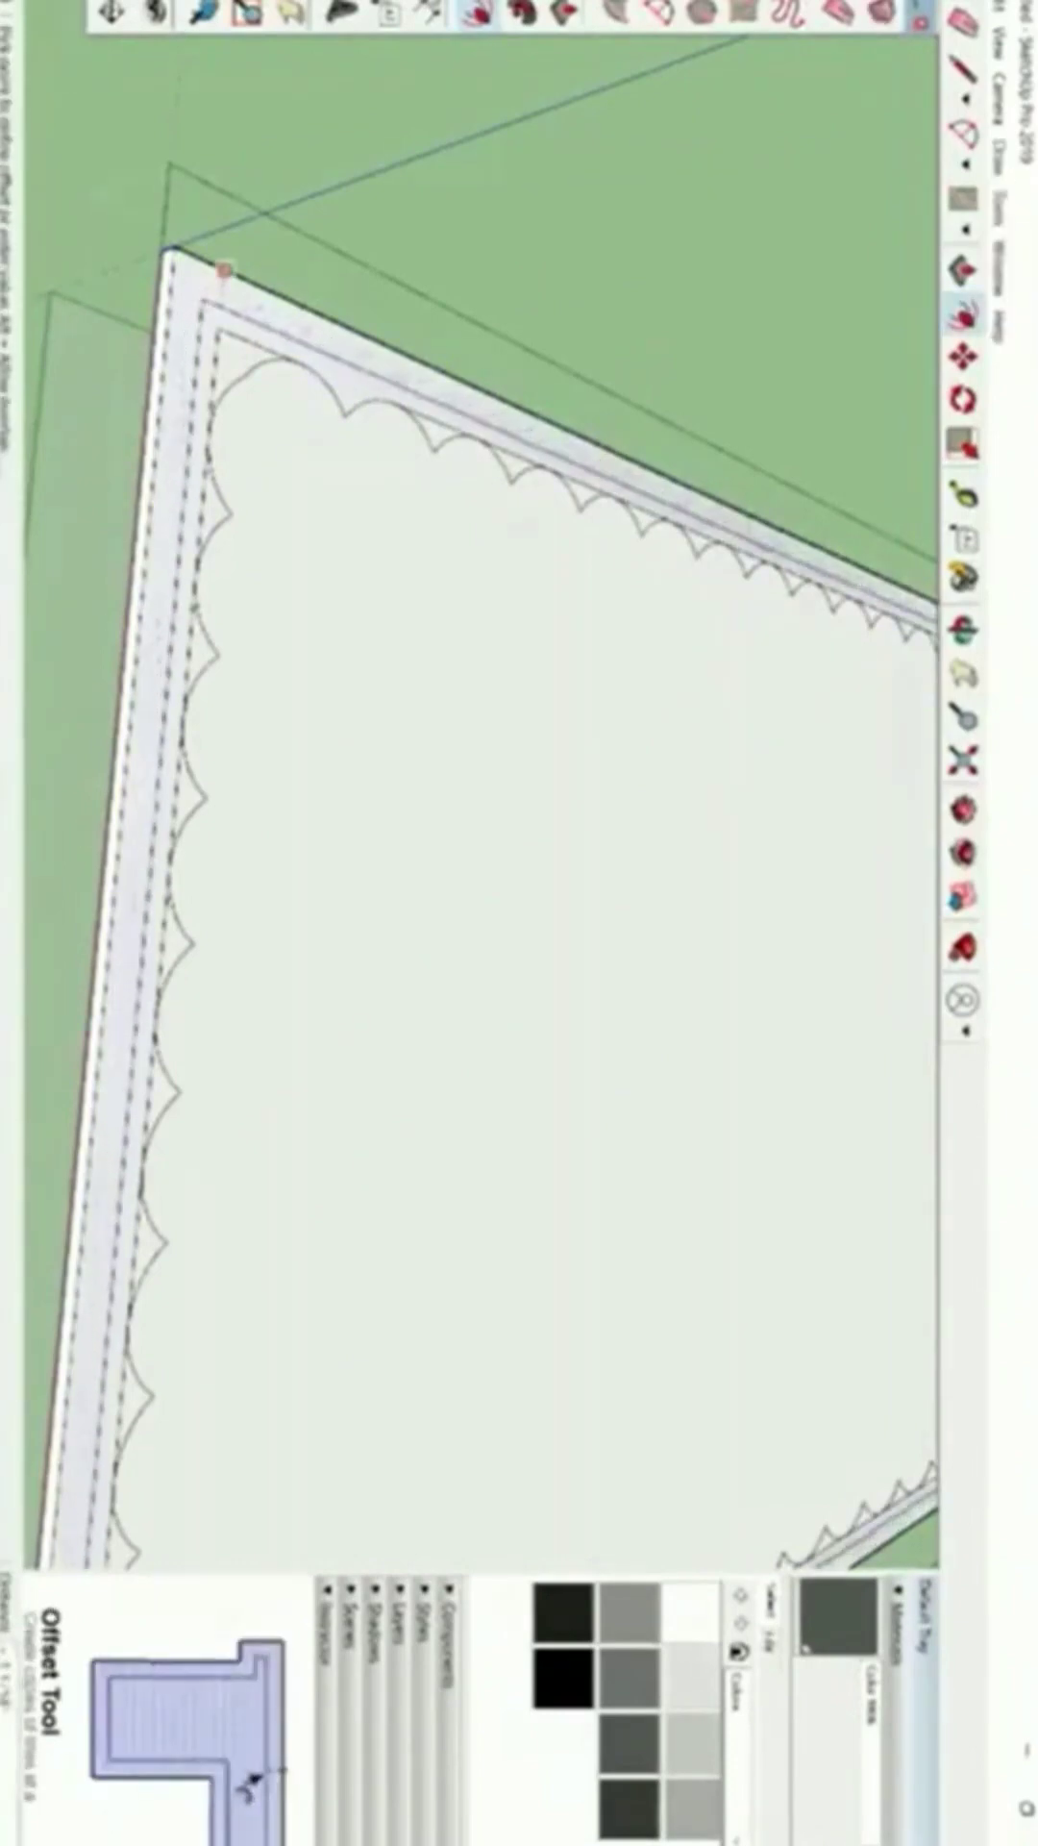
pyautogui.click(223, 307)
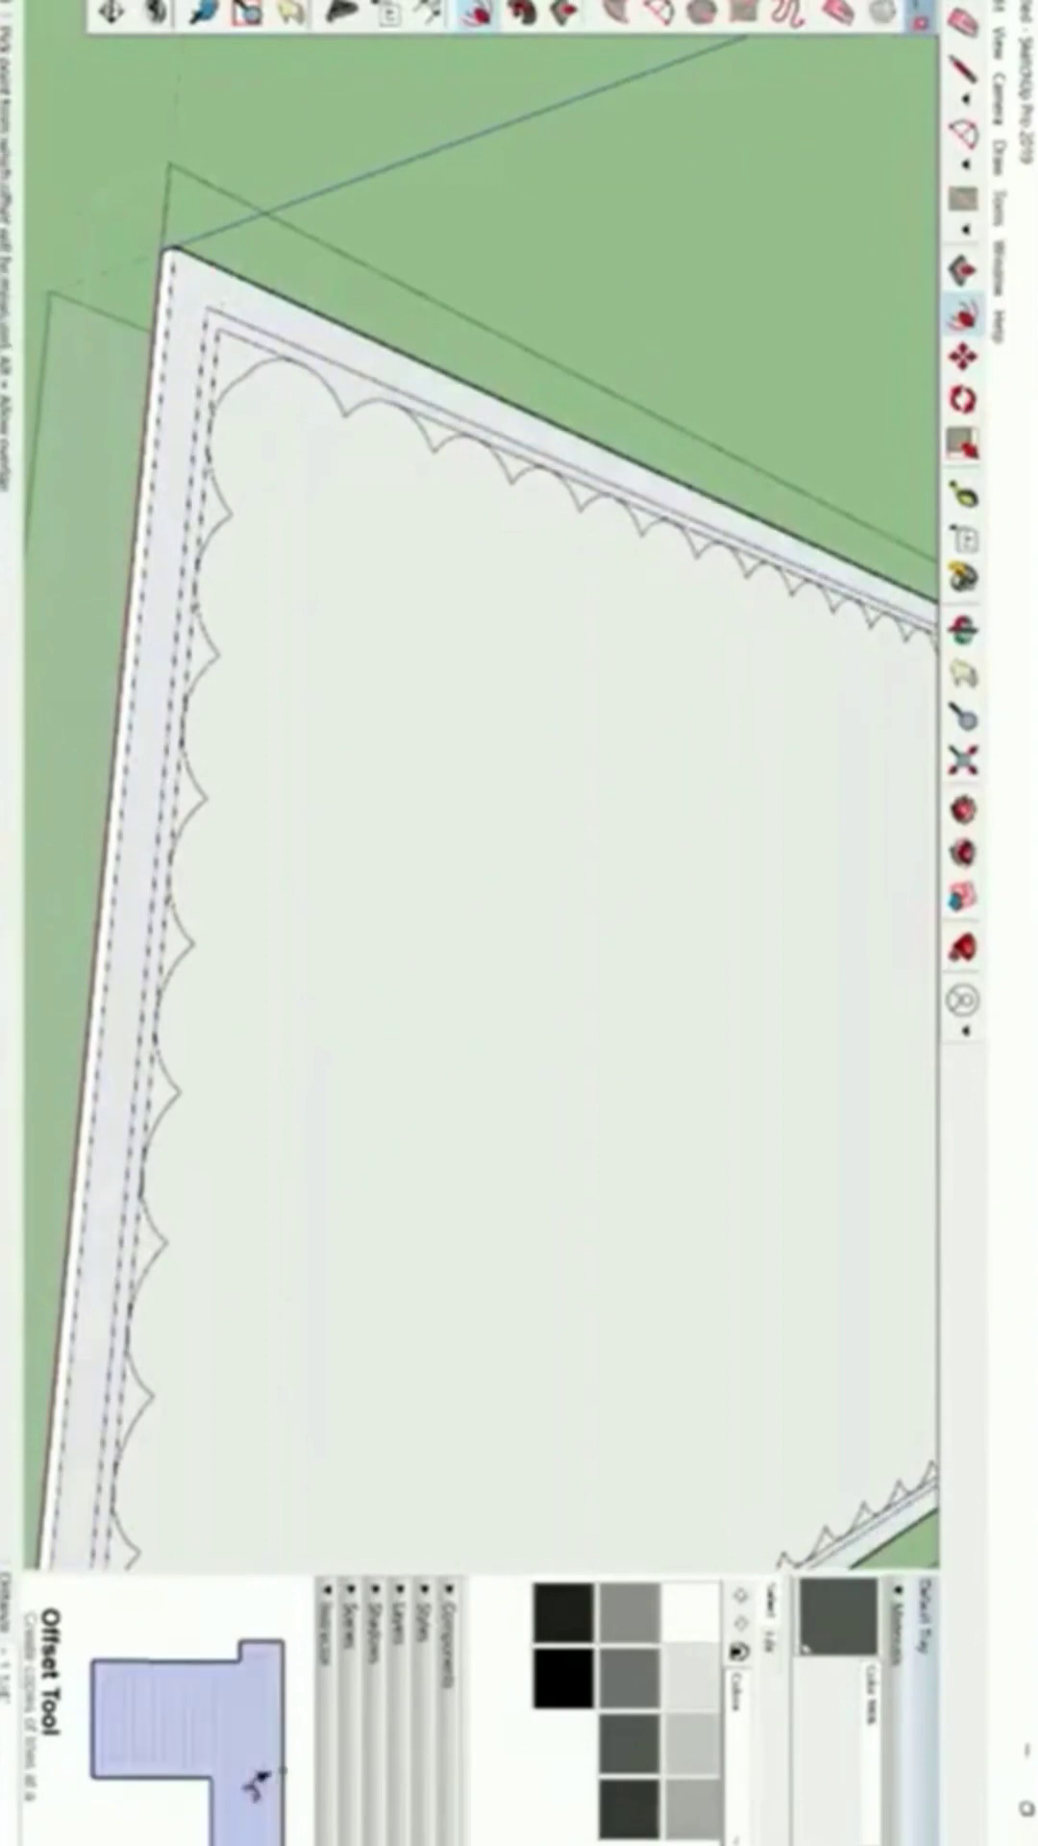
pyautogui.press('space')
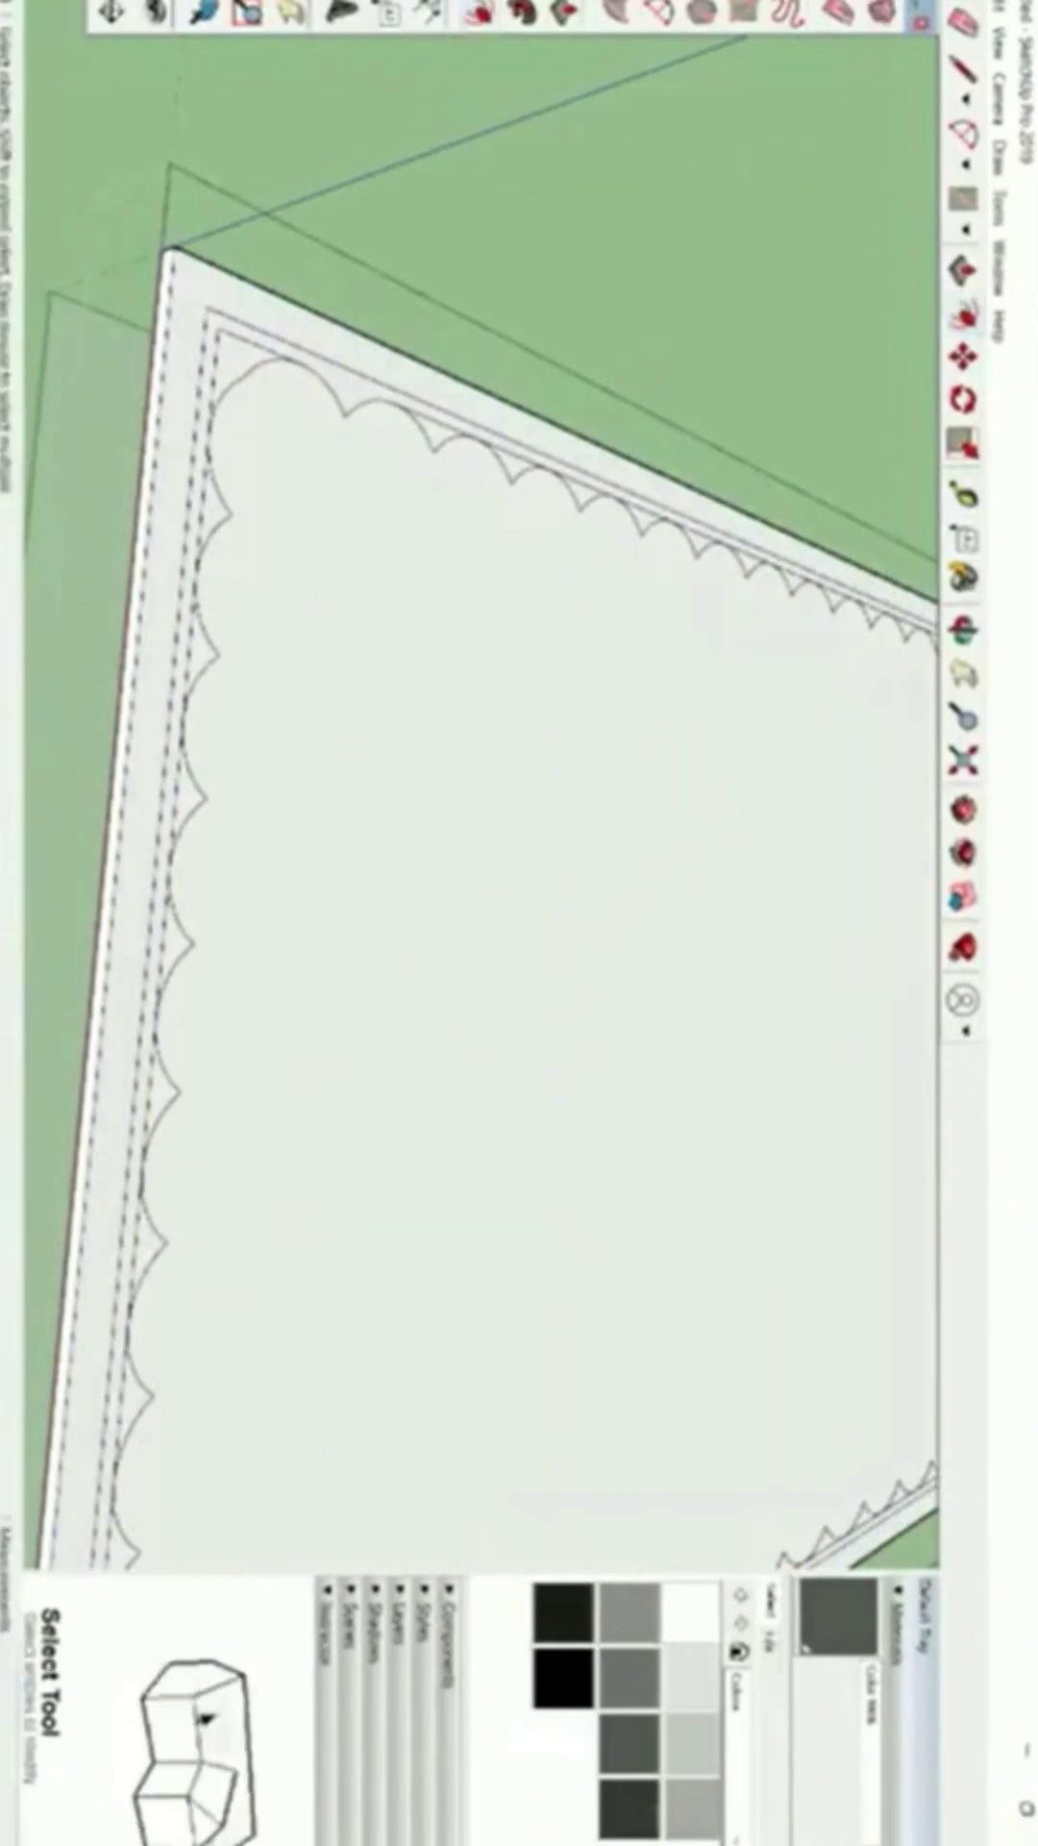
# Erase the old outline touching the arcs along the edge beside the red axis, plus the overshooting arc stub at its far corner.
pyautogui.press('e')
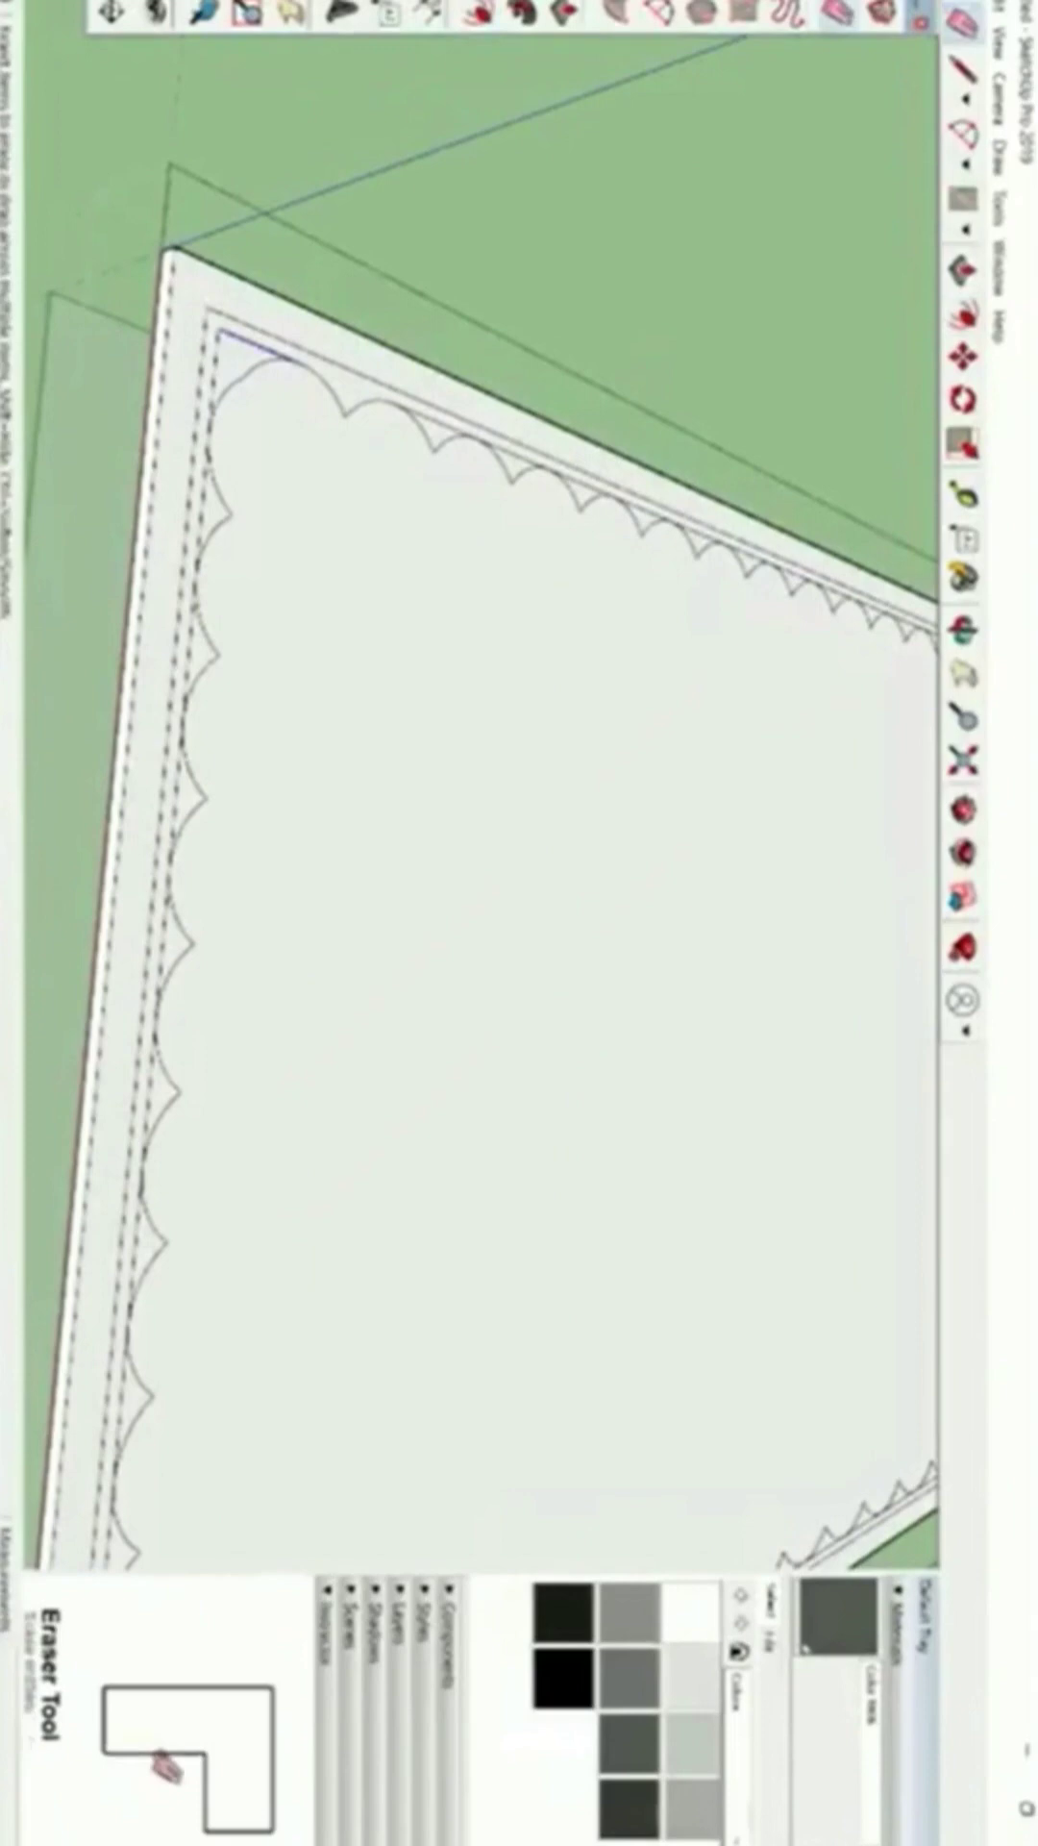
pyautogui.click(214, 375)
pyautogui.click(256, 346)
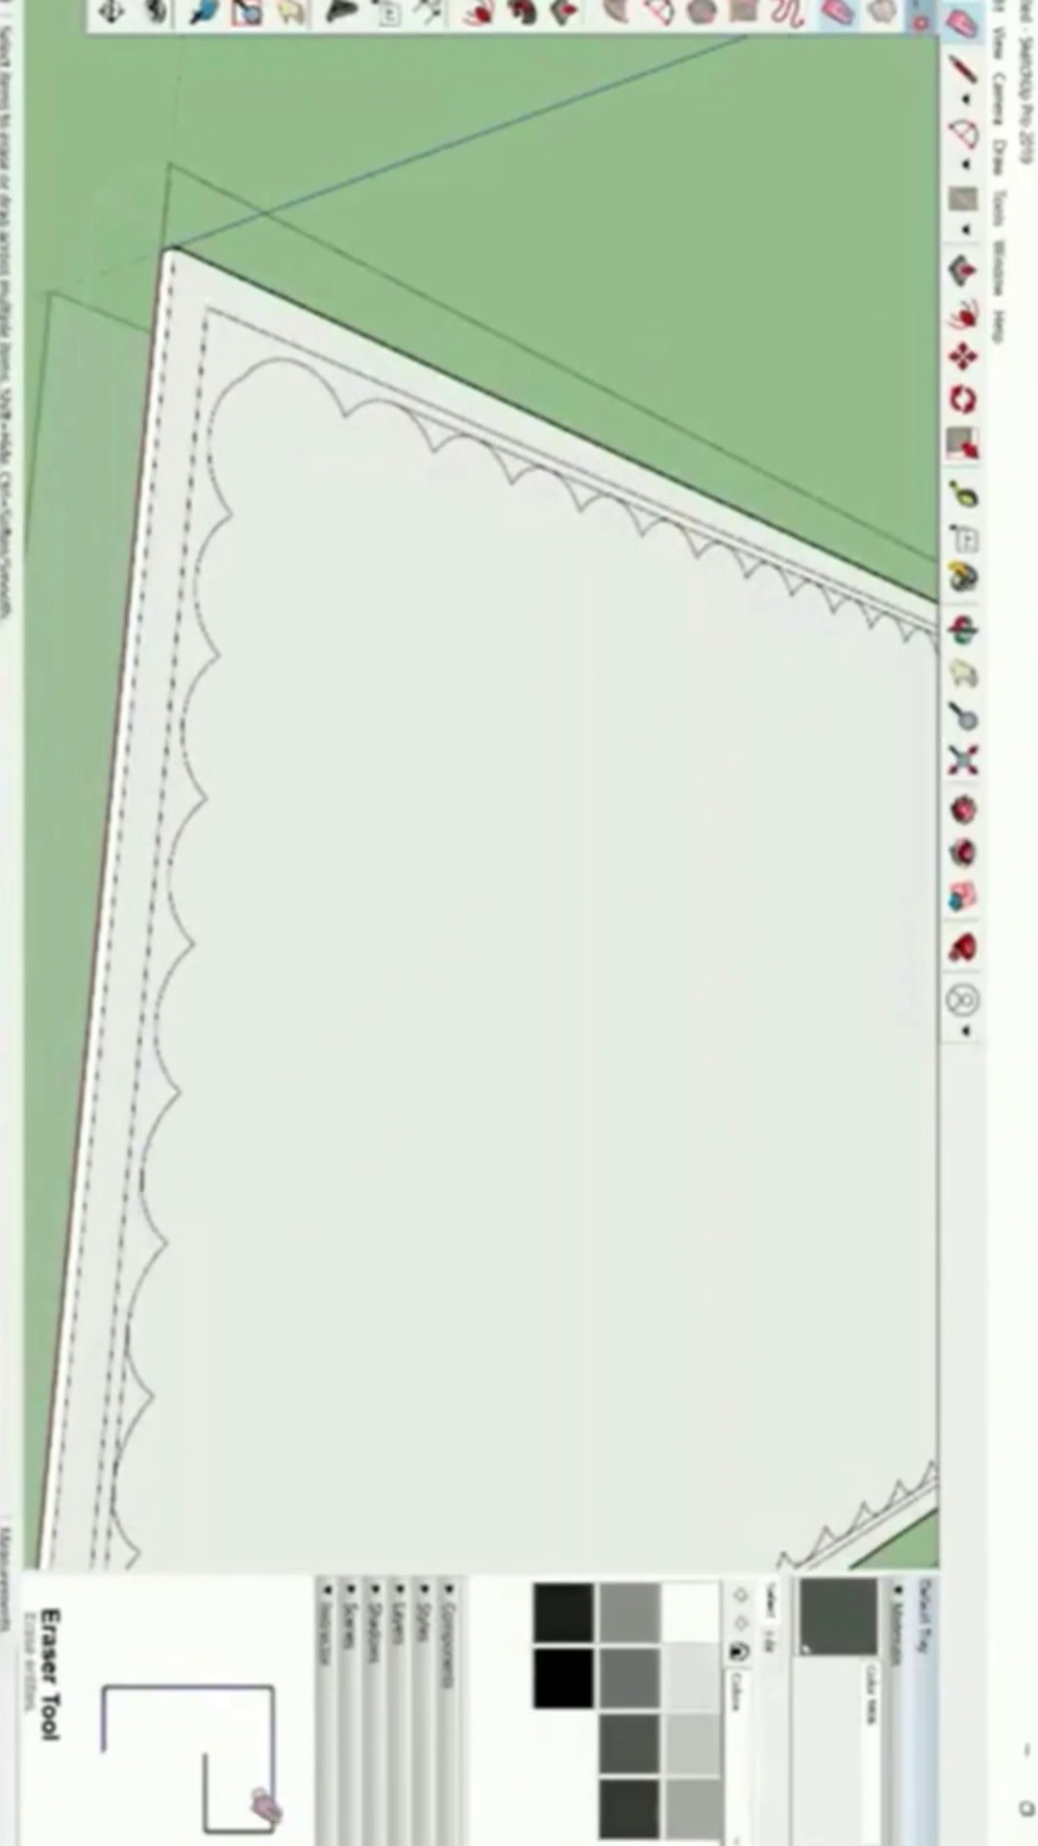
pyautogui.scroll(-4, 327, 135)
pyautogui.scroll(6, 226, 1245)
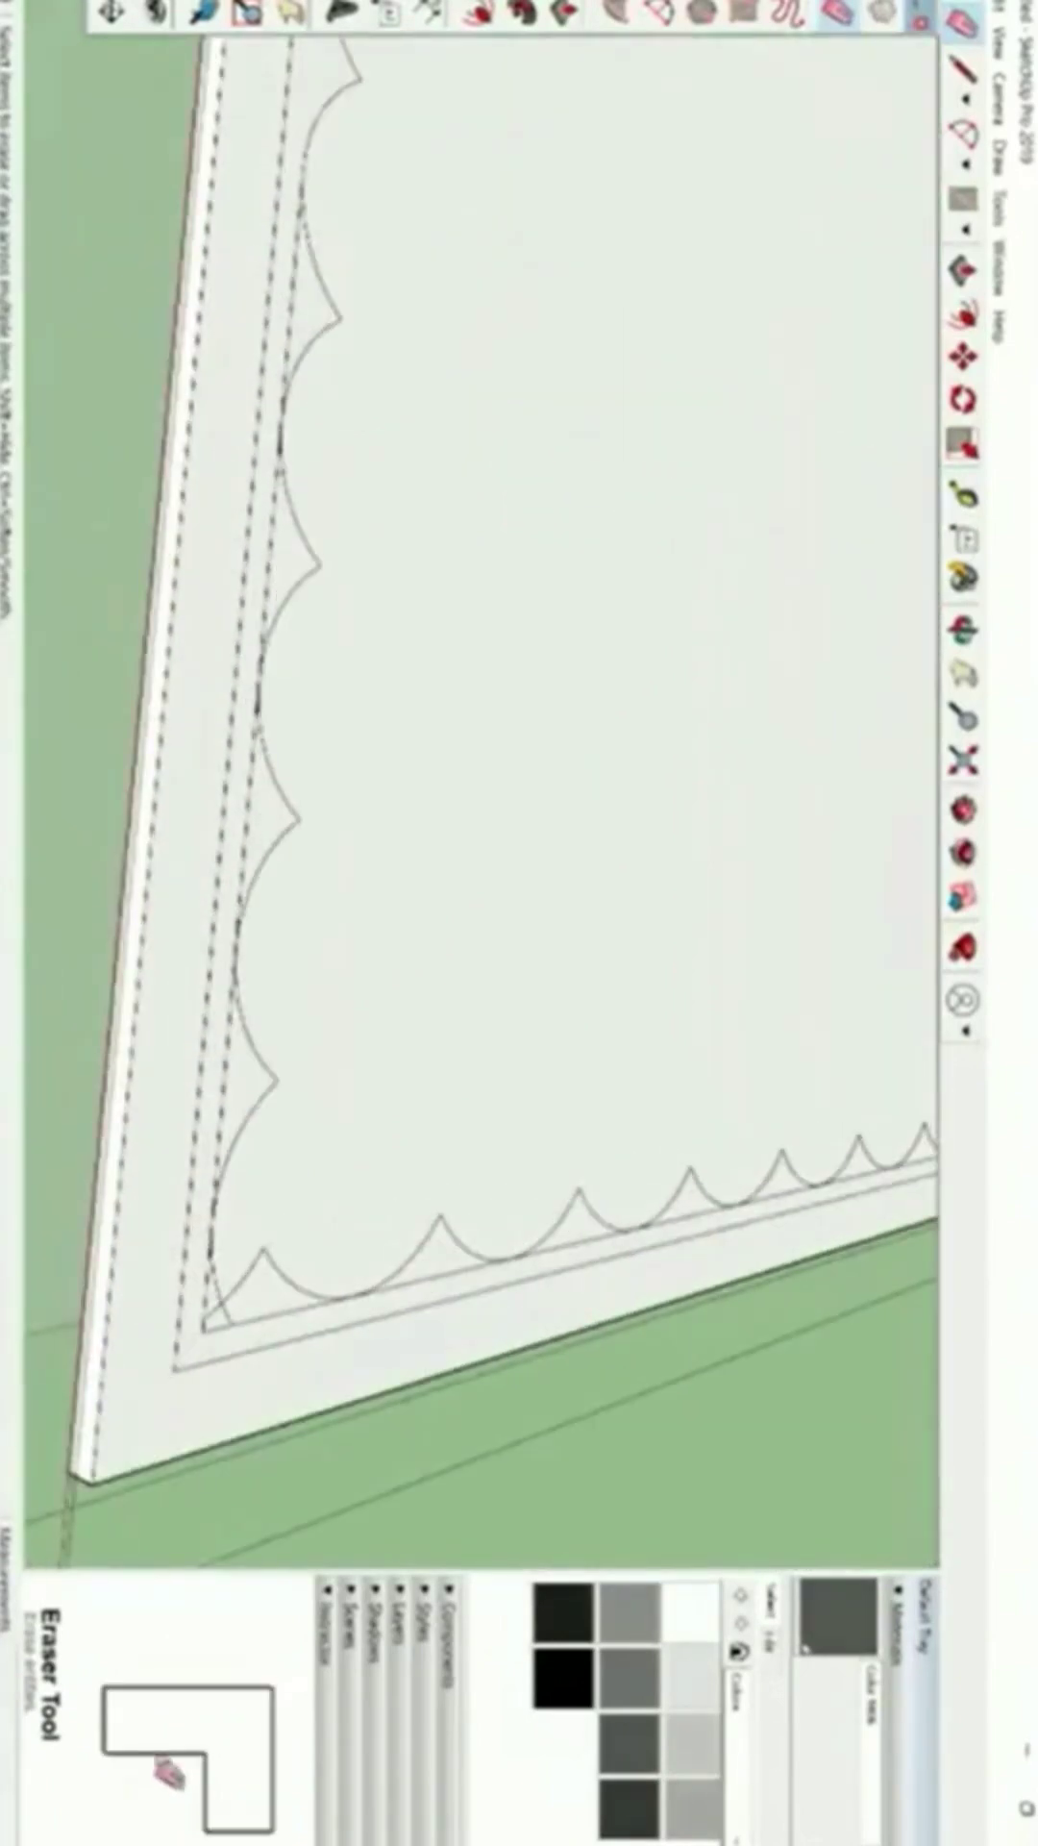
pyautogui.click(207, 1325)
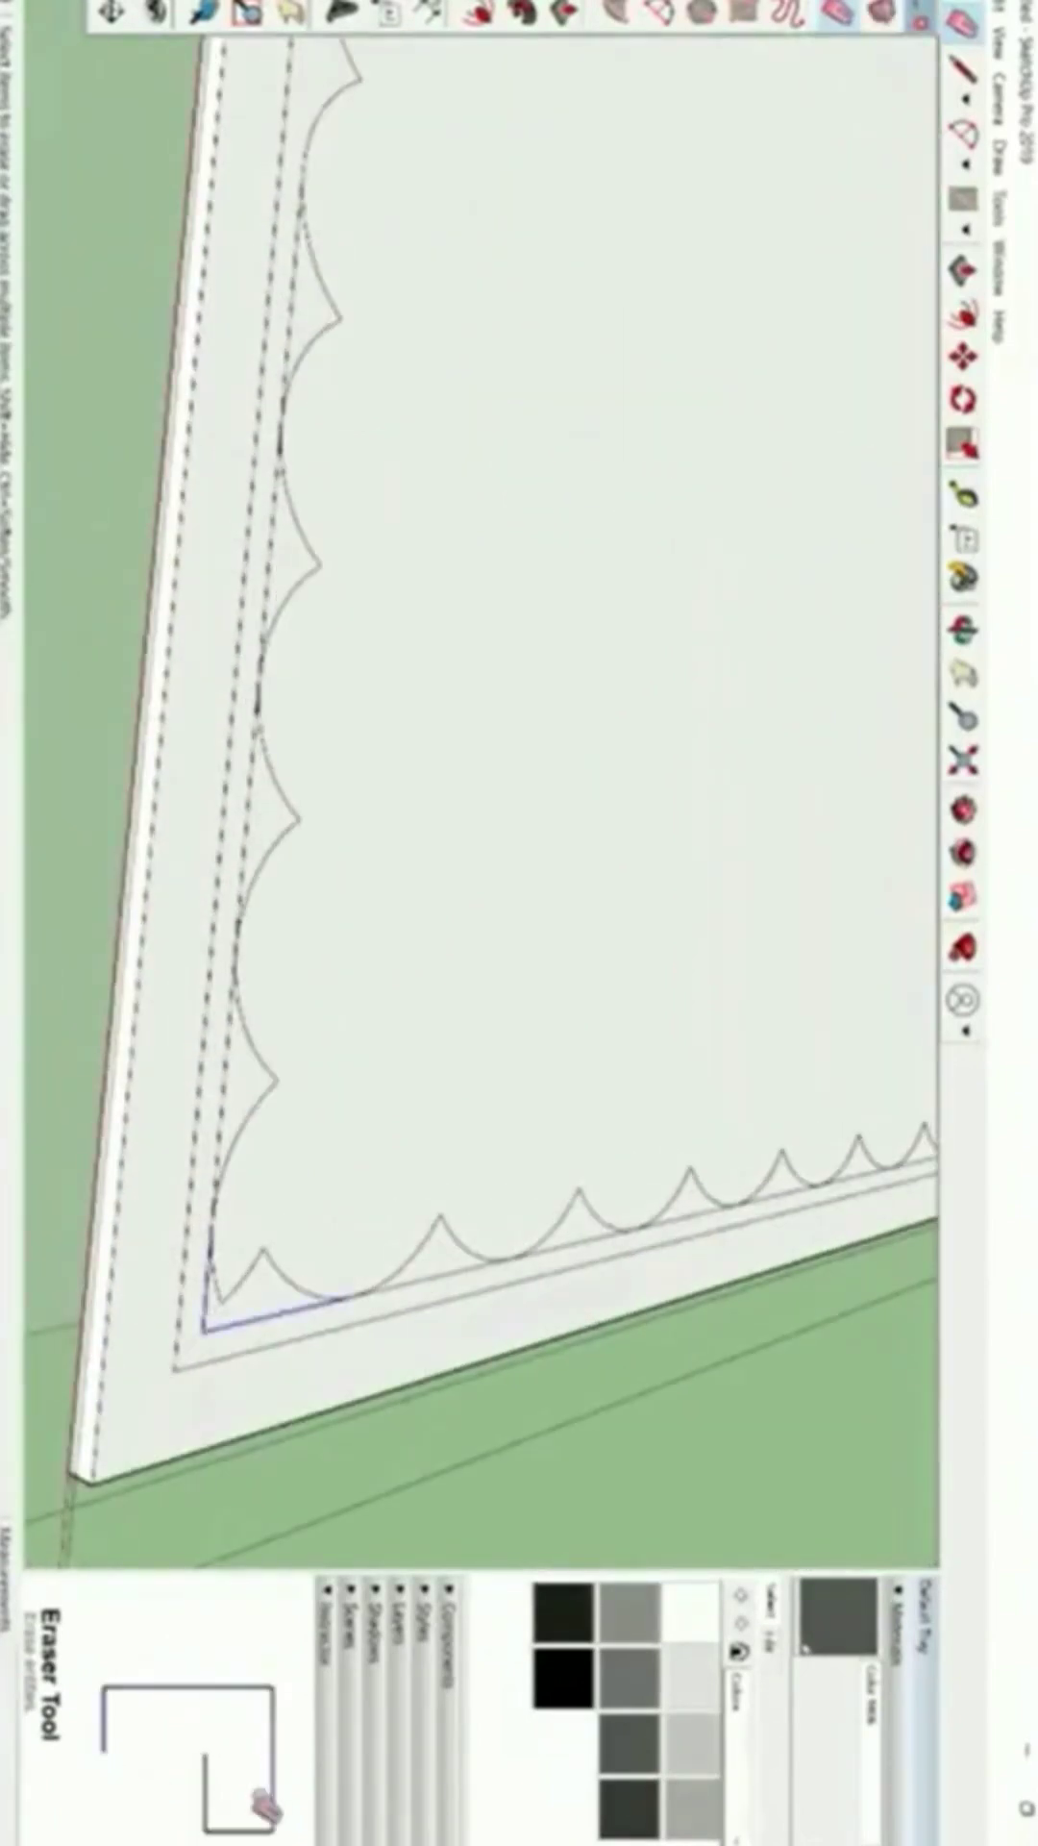
pyautogui.click(223, 1101)
pyautogui.moveTo(224, 1091); pyautogui.dragTo(295, 274)
pyautogui.scroll(-3, 300, 1122)
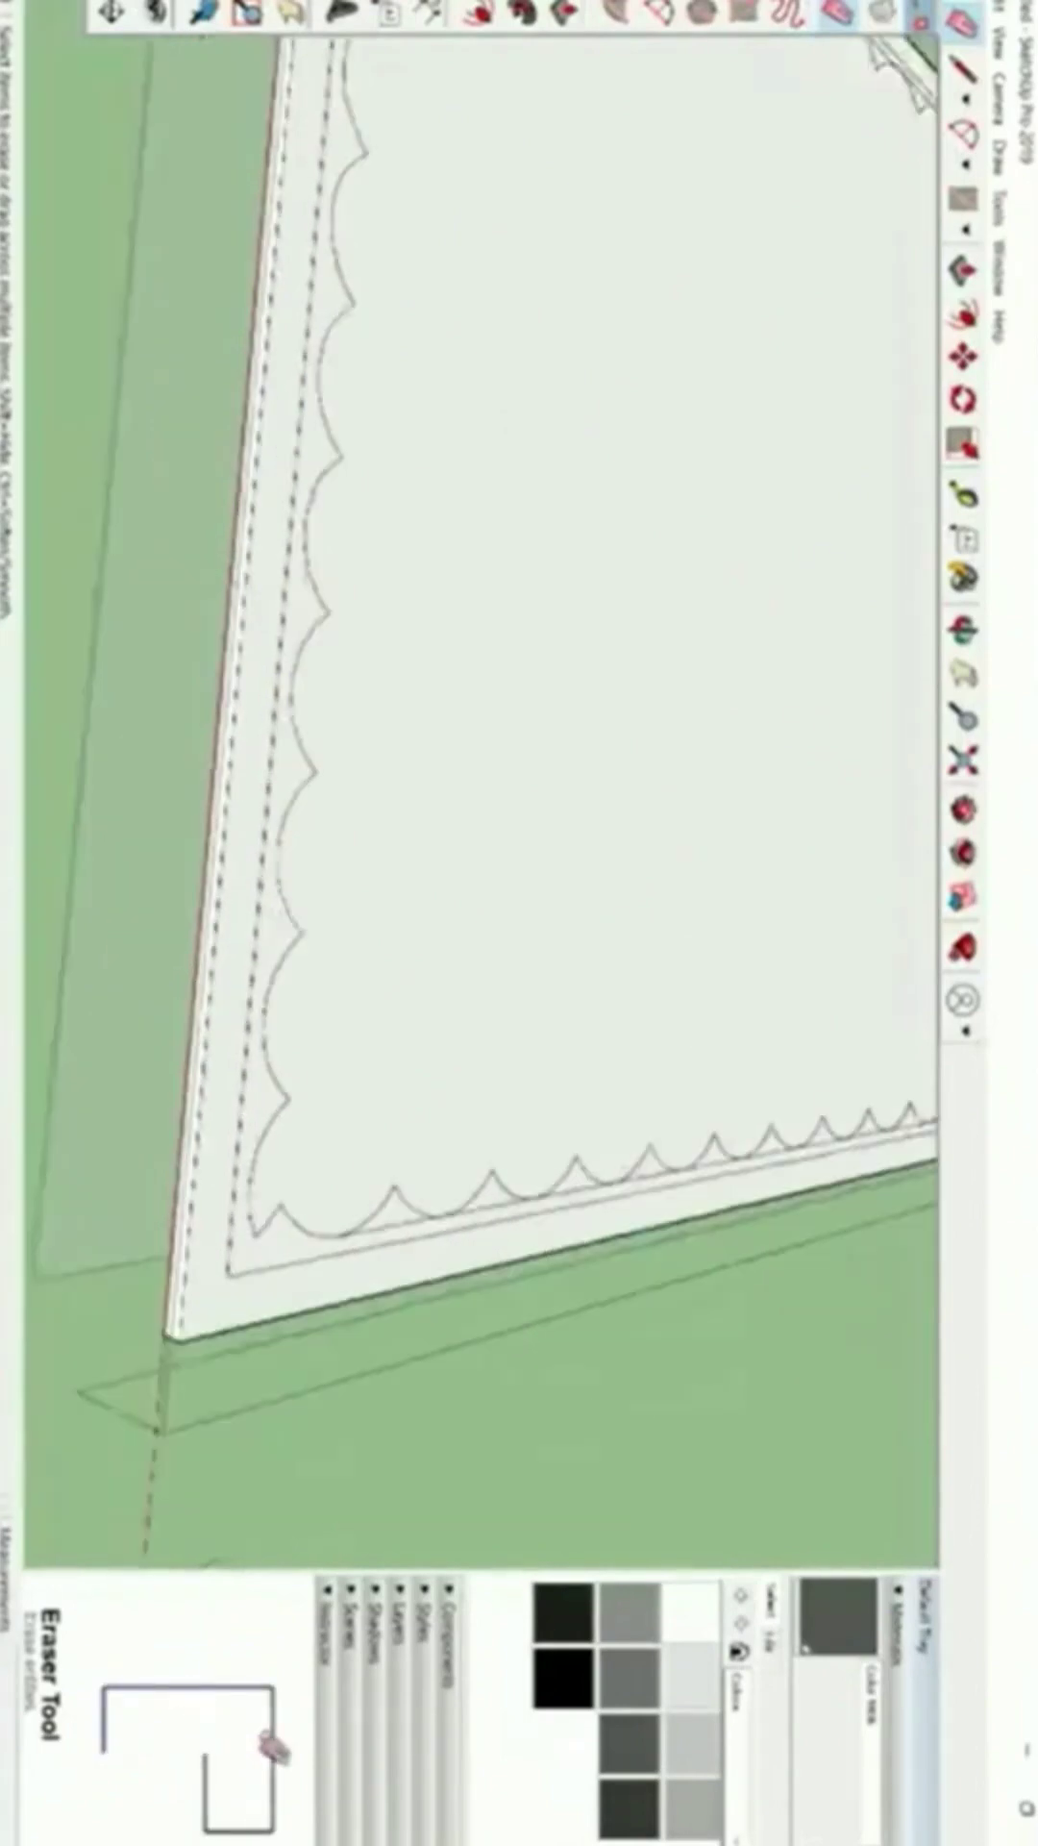
# Erase the old outline's segments between the scallops along the adjoining edge, keeping the arcs and the newly offset outline.
pyautogui.scroll(3, 332, 1231)
pyautogui.click(399, 1221)
pyautogui.scroll(-5, 358, 1192)
pyautogui.scroll(5, 467, 1190)
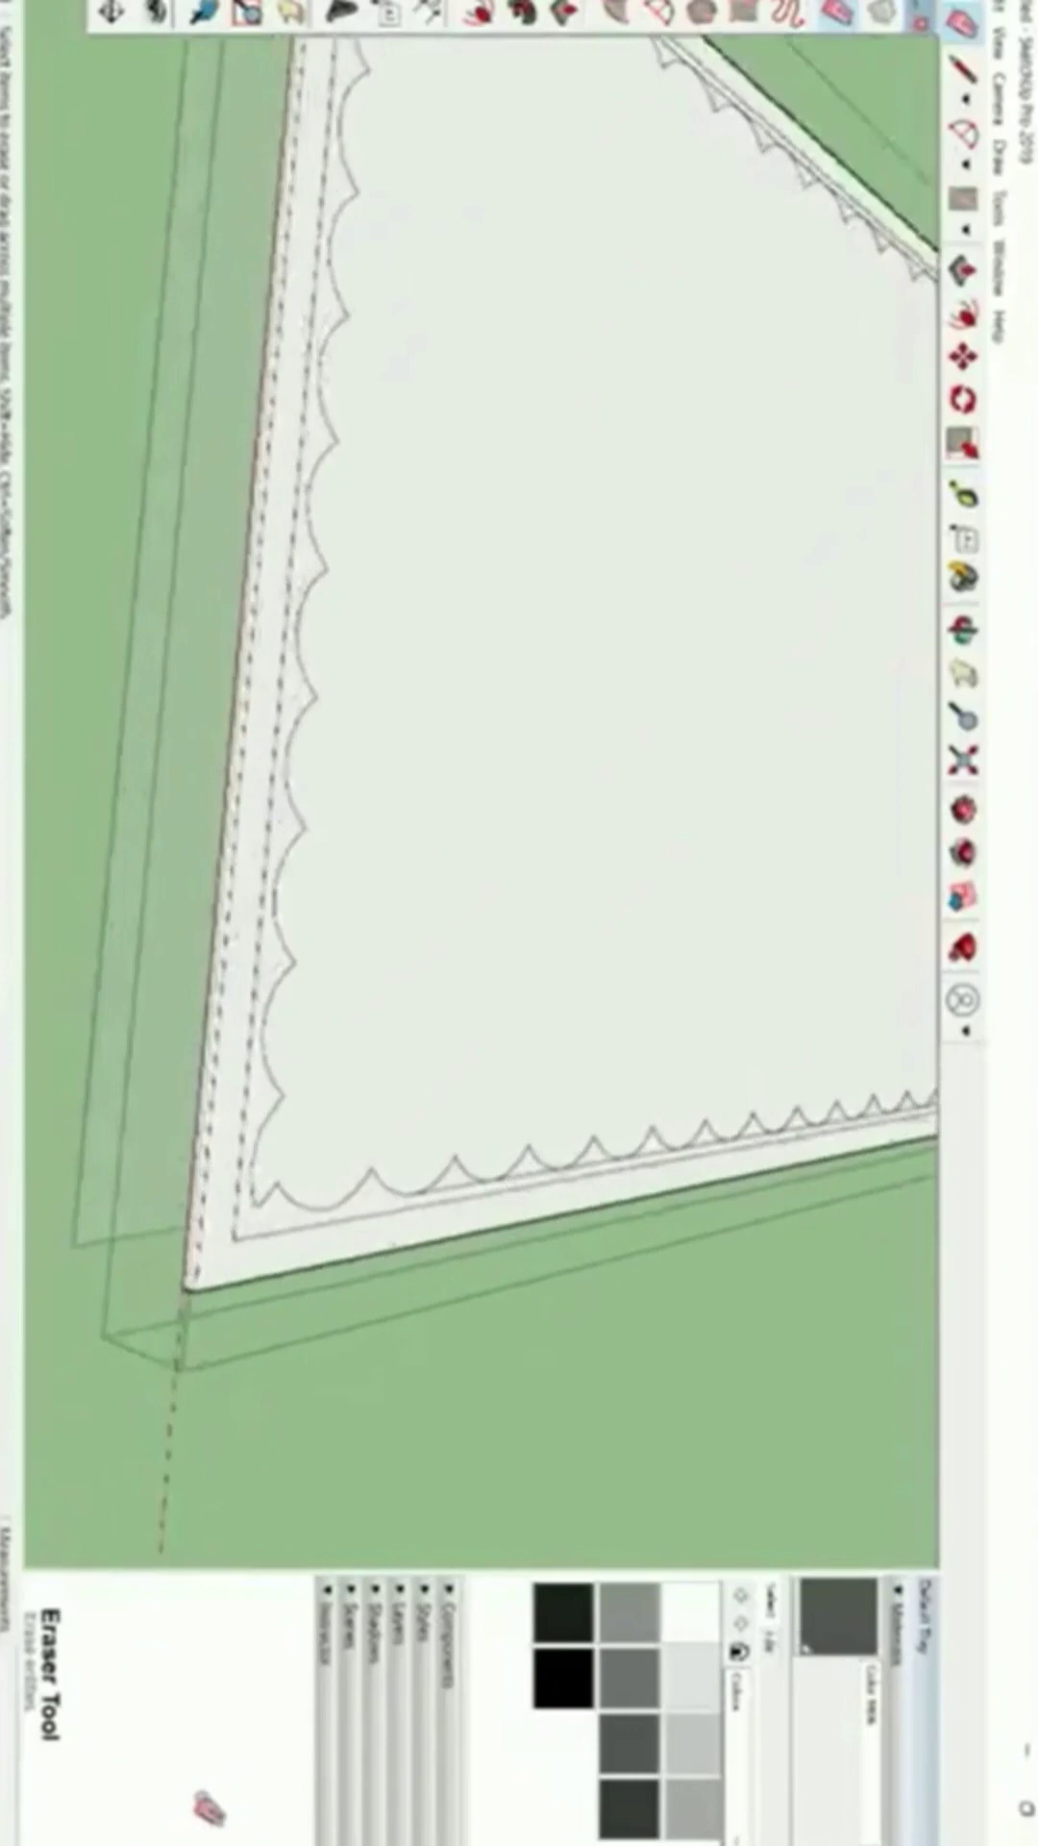
pyautogui.click(458, 1175)
pyautogui.click(612, 1150)
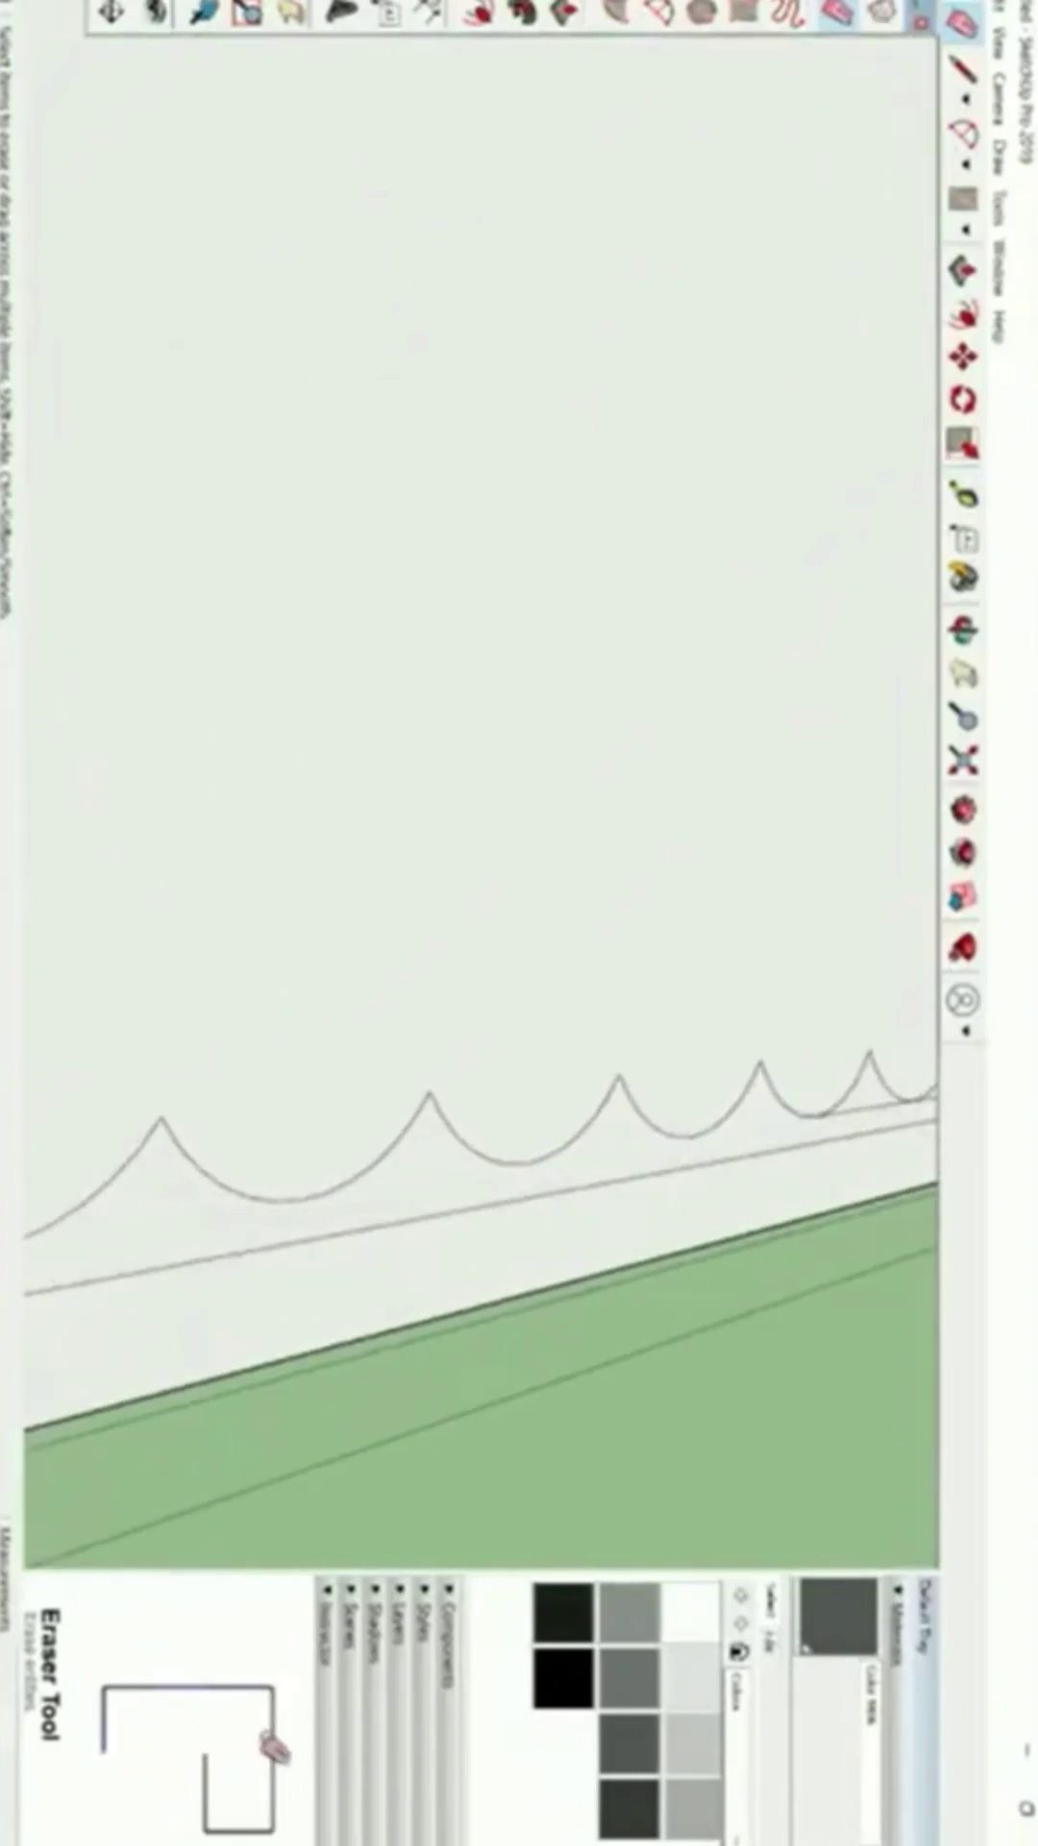
pyautogui.scroll(-5, 577, 1123)
pyautogui.scroll(5, 413, 1132)
pyautogui.click(376, 1131)
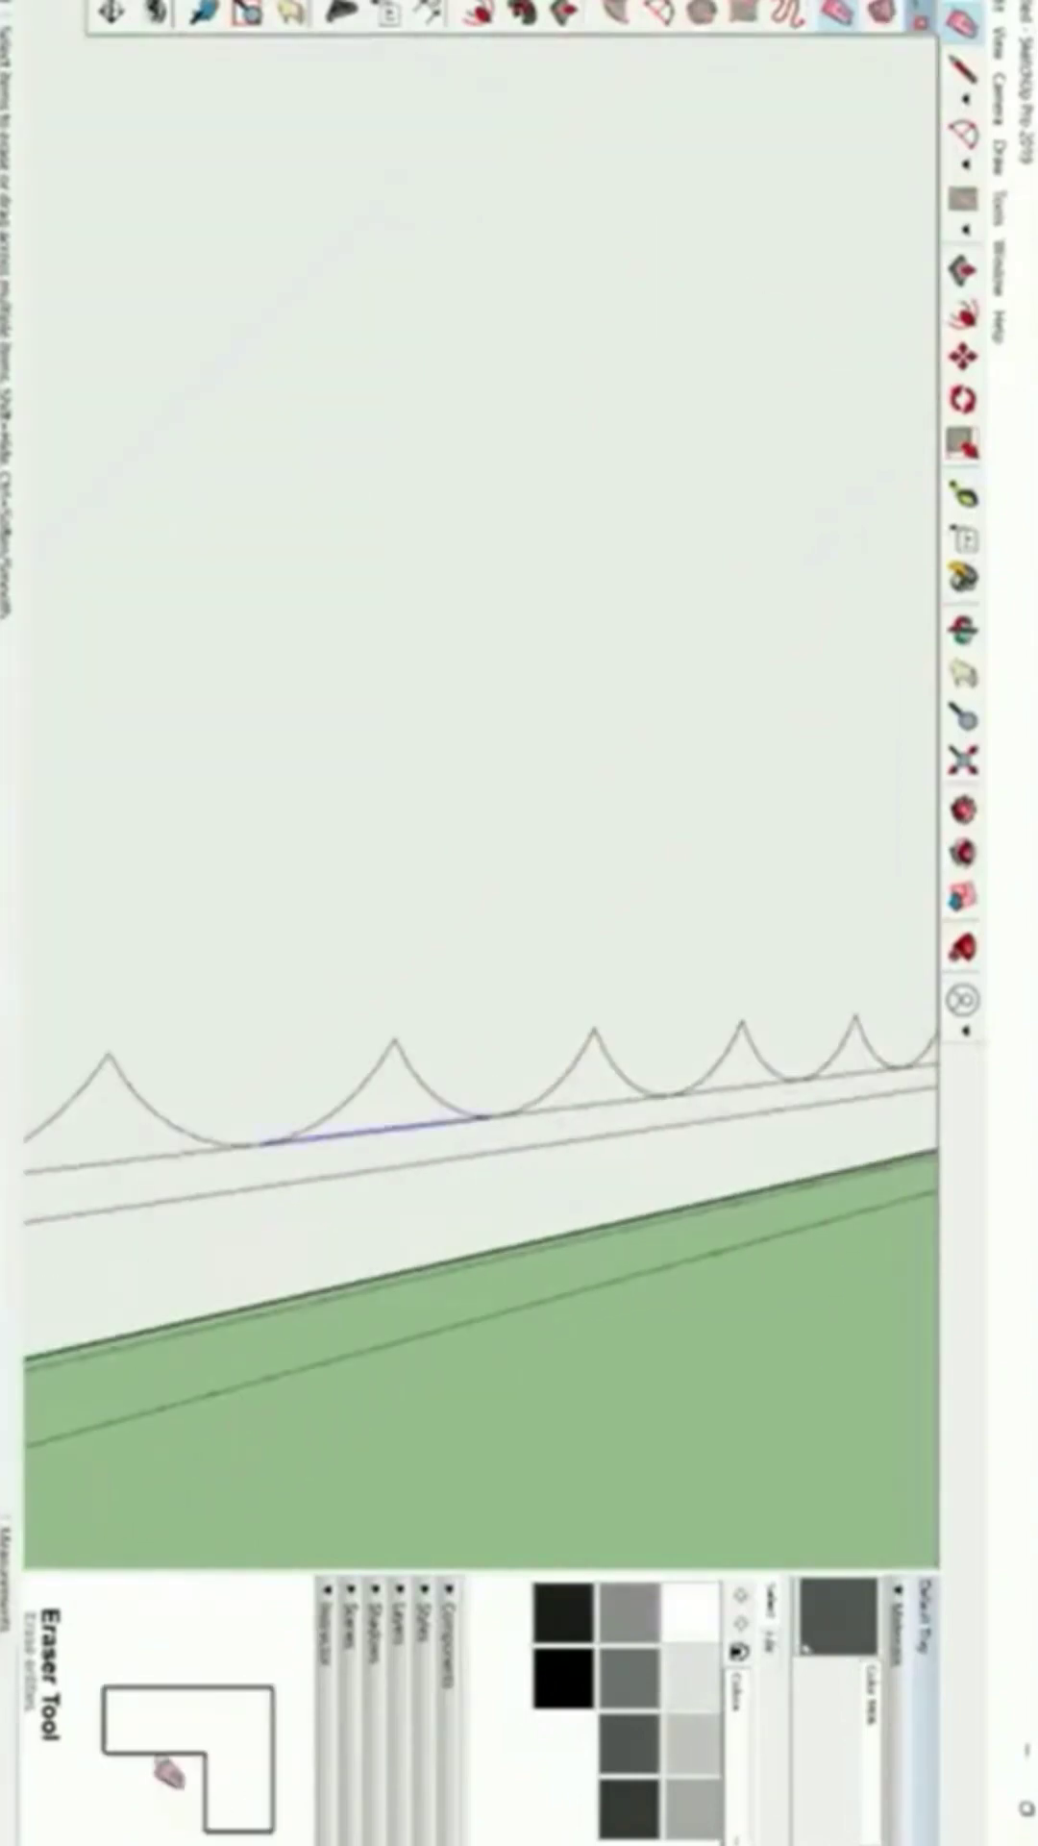
pyautogui.click(374, 1130)
pyautogui.click(141, 1158)
pyautogui.click(582, 1106)
pyautogui.click(735, 1087)
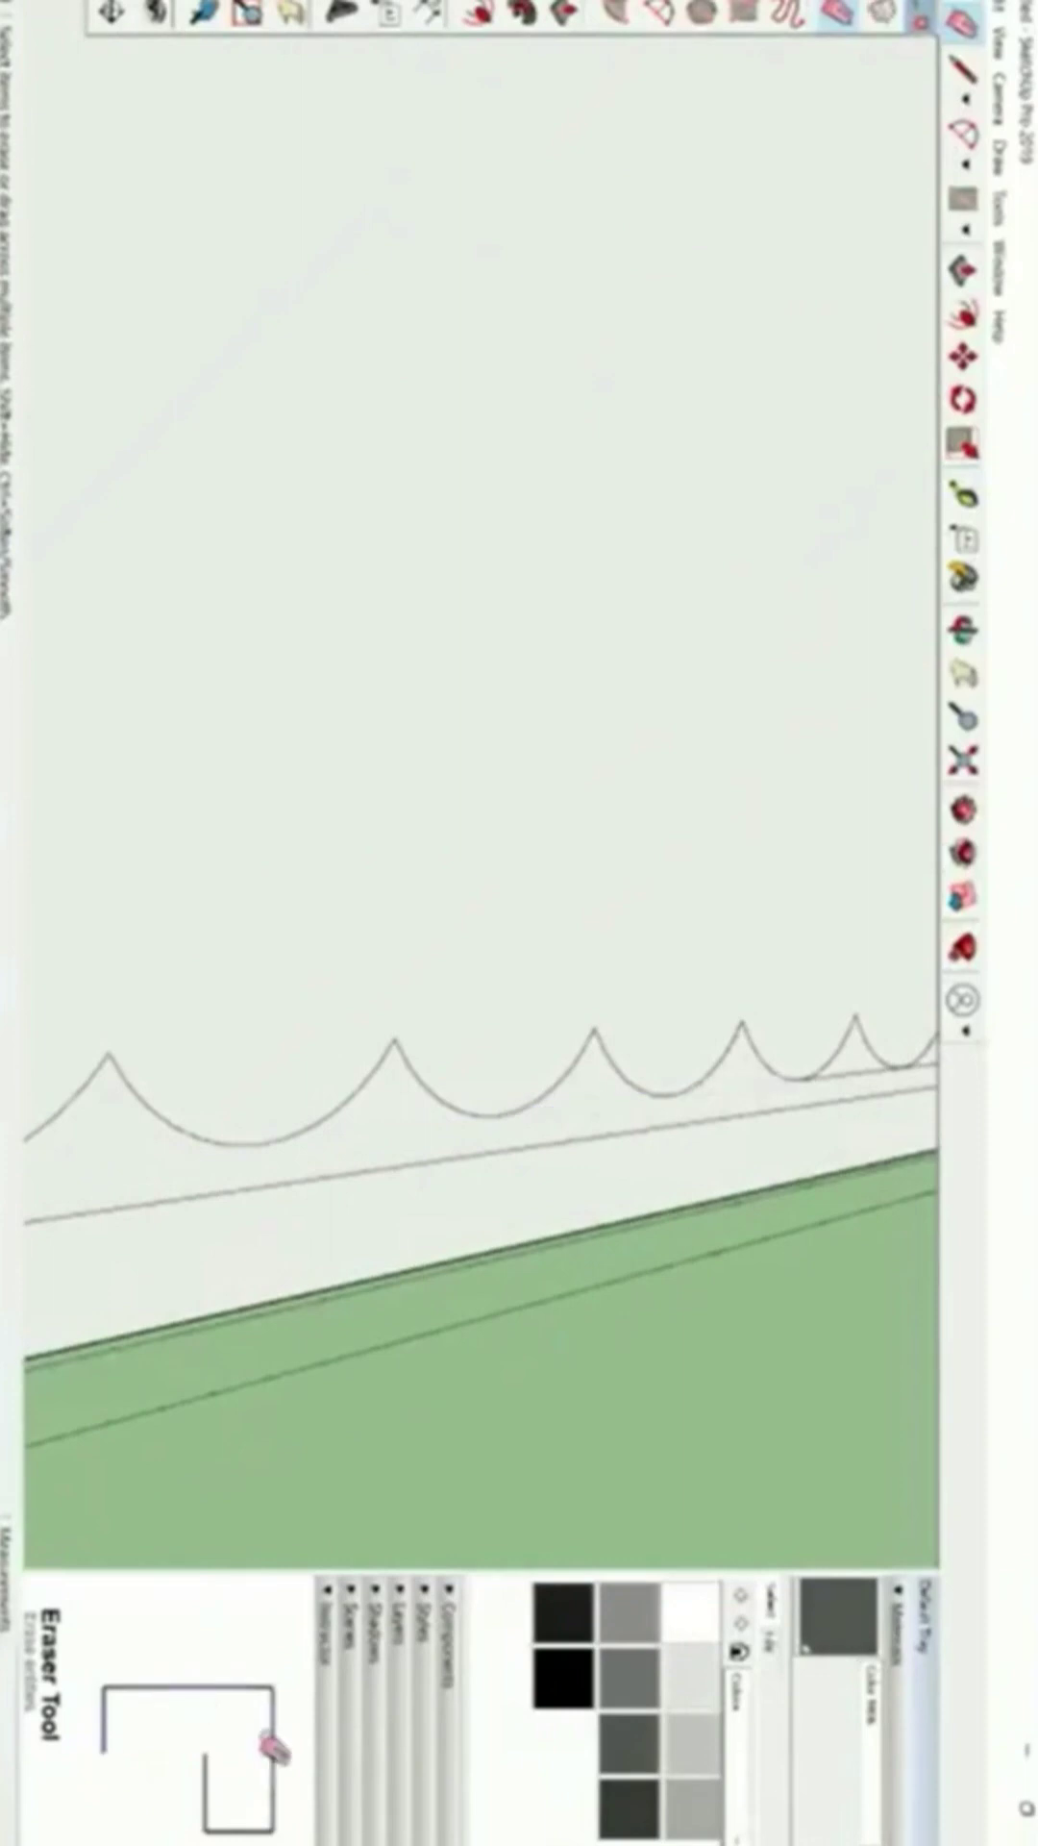
pyautogui.scroll(-4, 327, 1105)
pyautogui.scroll(6, 678, 1082)
pyautogui.click(867, 1041)
pyautogui.click(671, 1057)
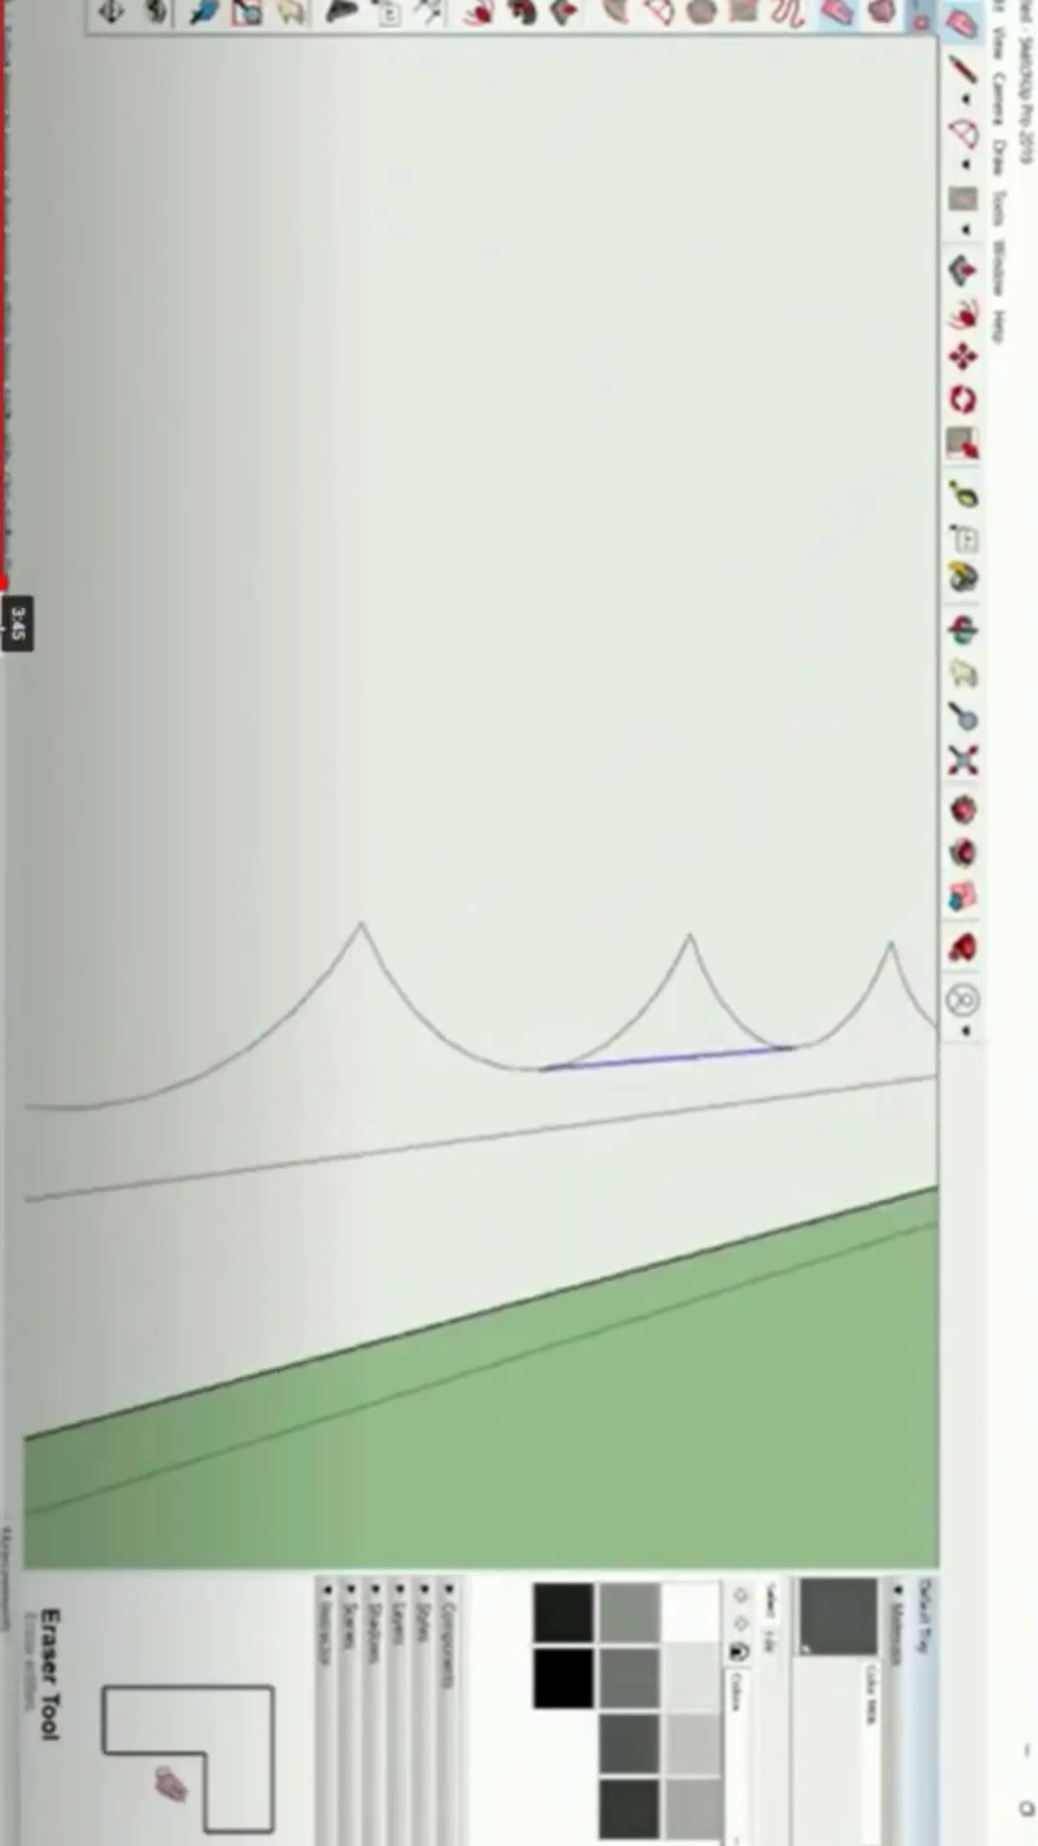
pyautogui.scroll(-5, 671, 1057)
pyautogui.scroll(6, 798, 828)
pyautogui.scroll(-4, 760, 1005)
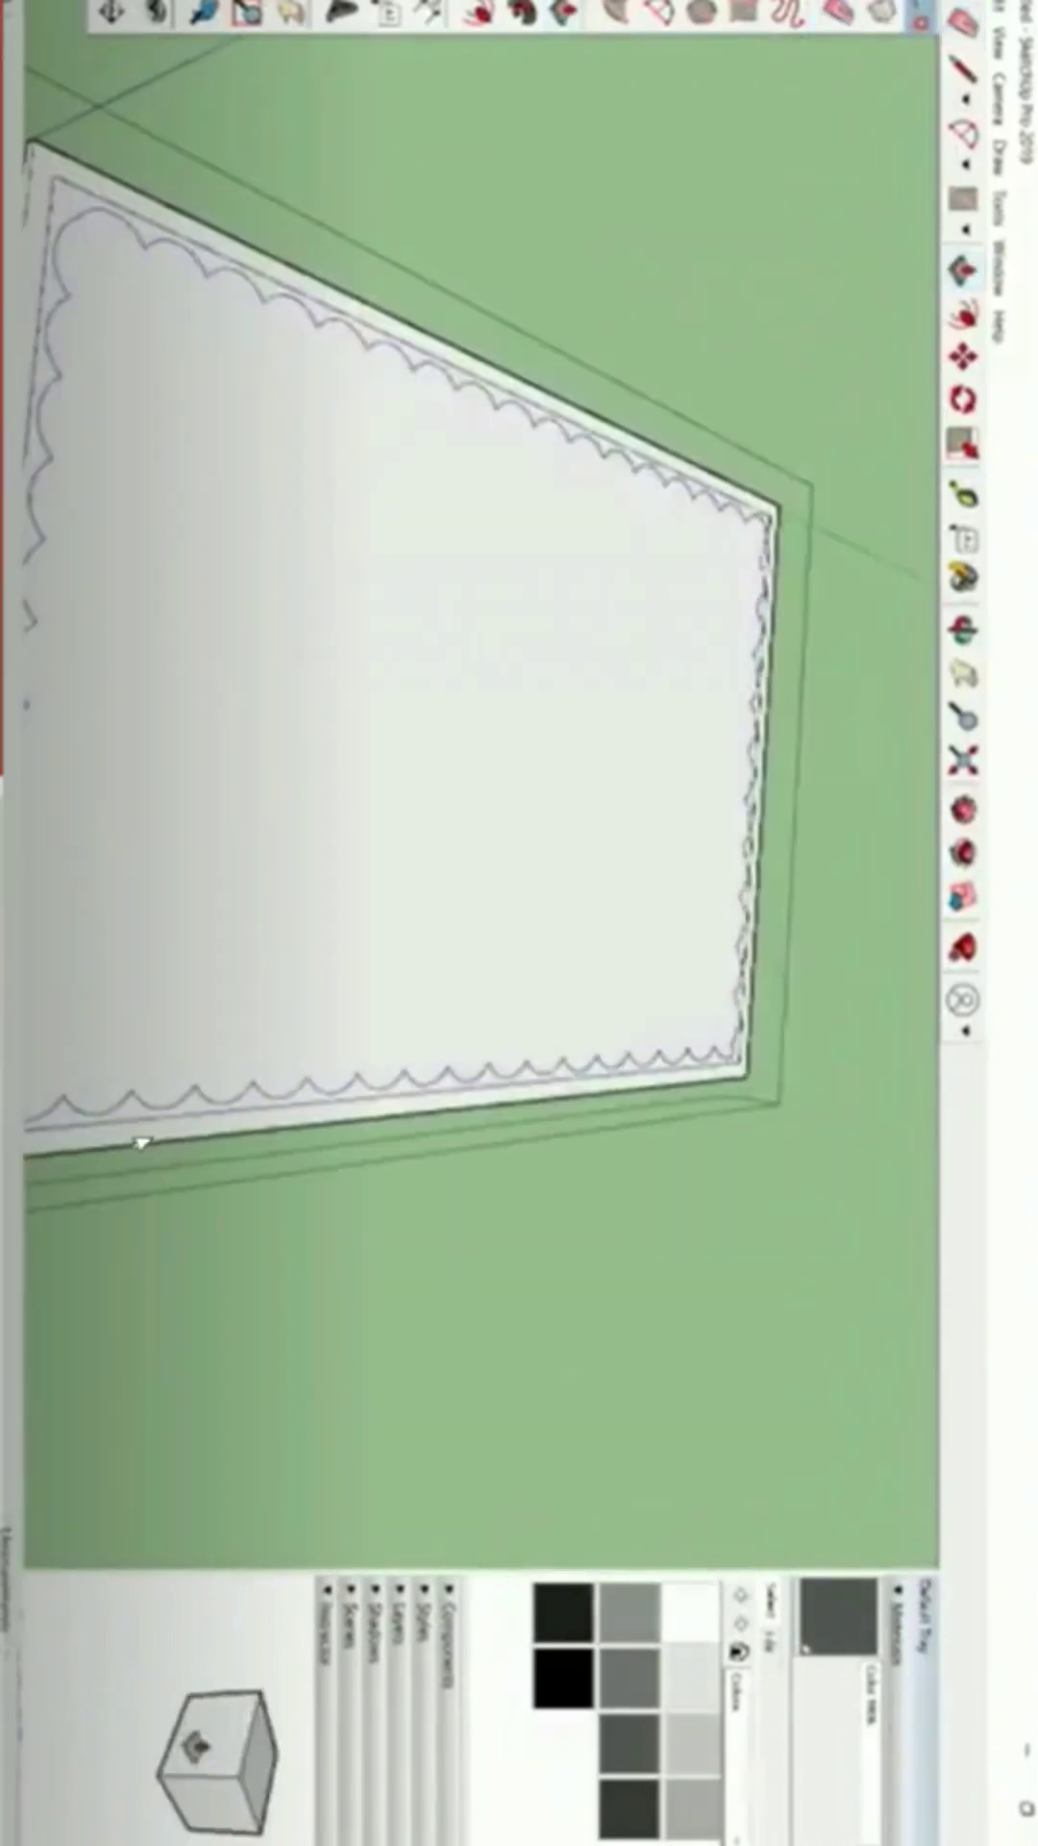
# Push/Pull the large scalloped face inside the upper slab's border.
pyautogui.press('space')
pyautogui.scroll(-2, 425, 1382)
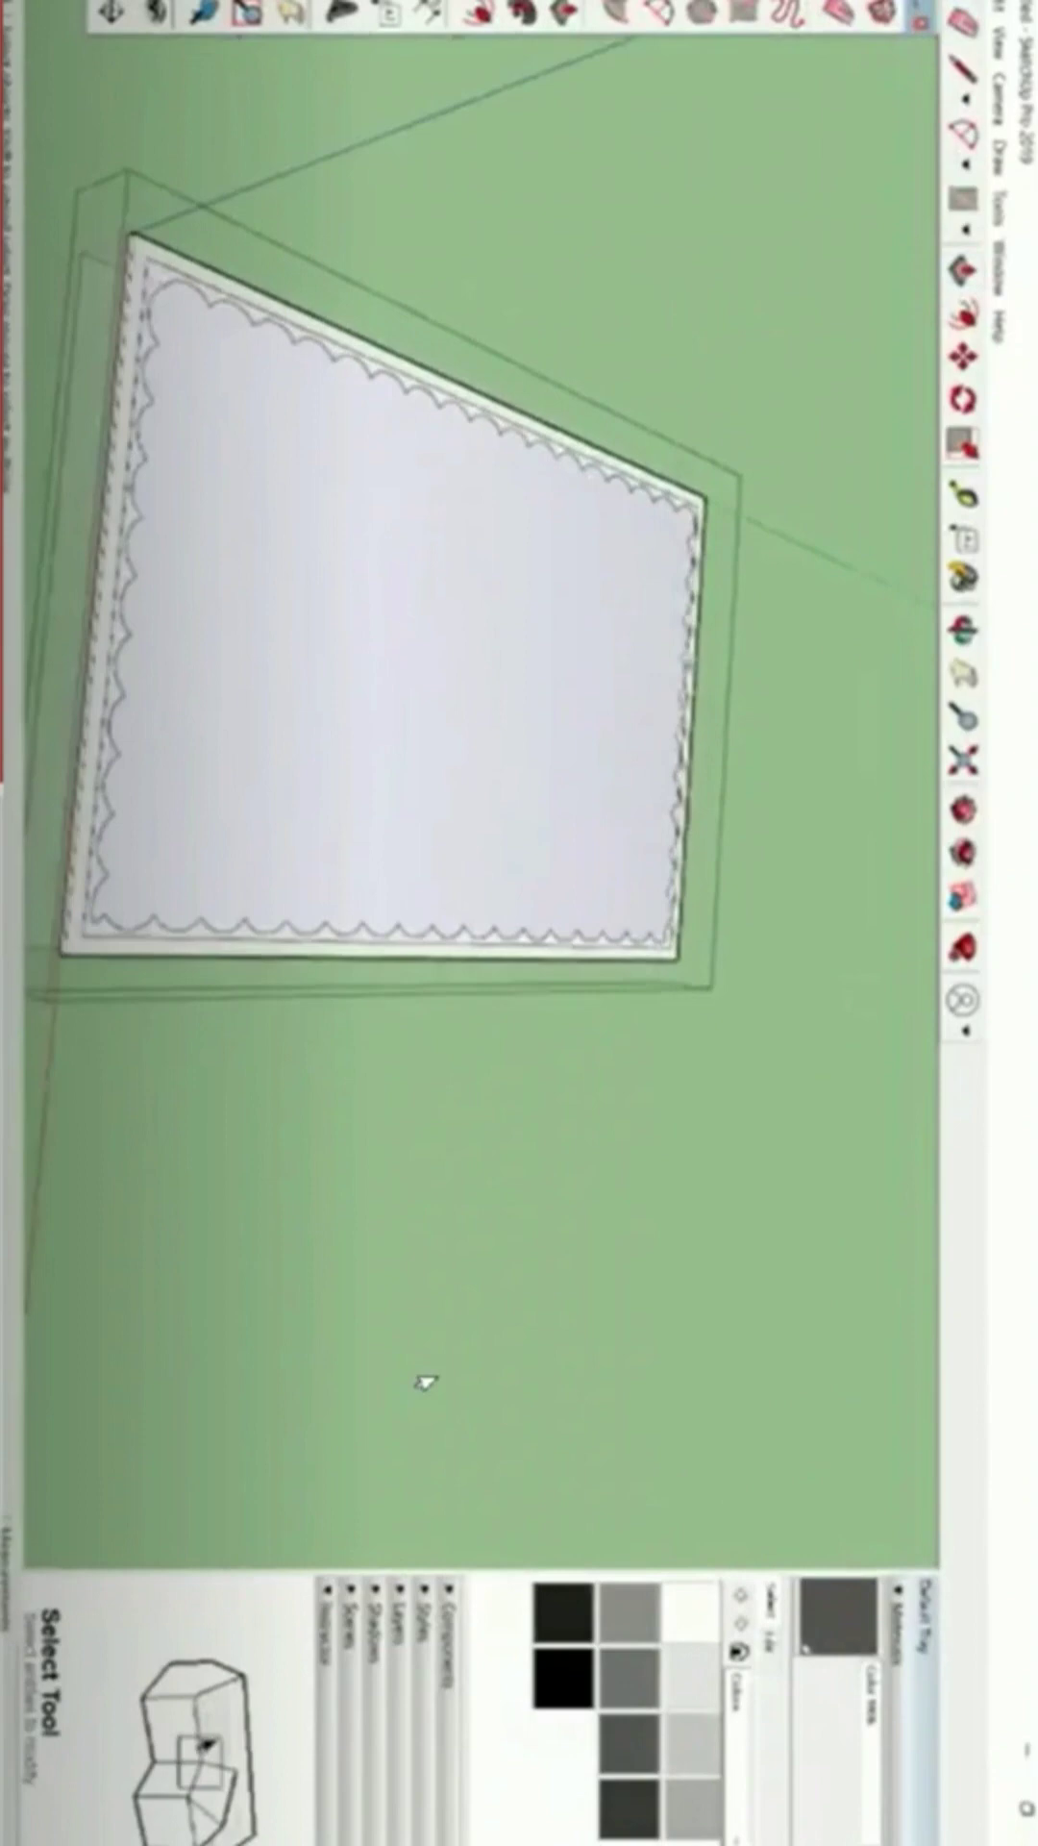
pyautogui.scroll(2, 425, 1382)
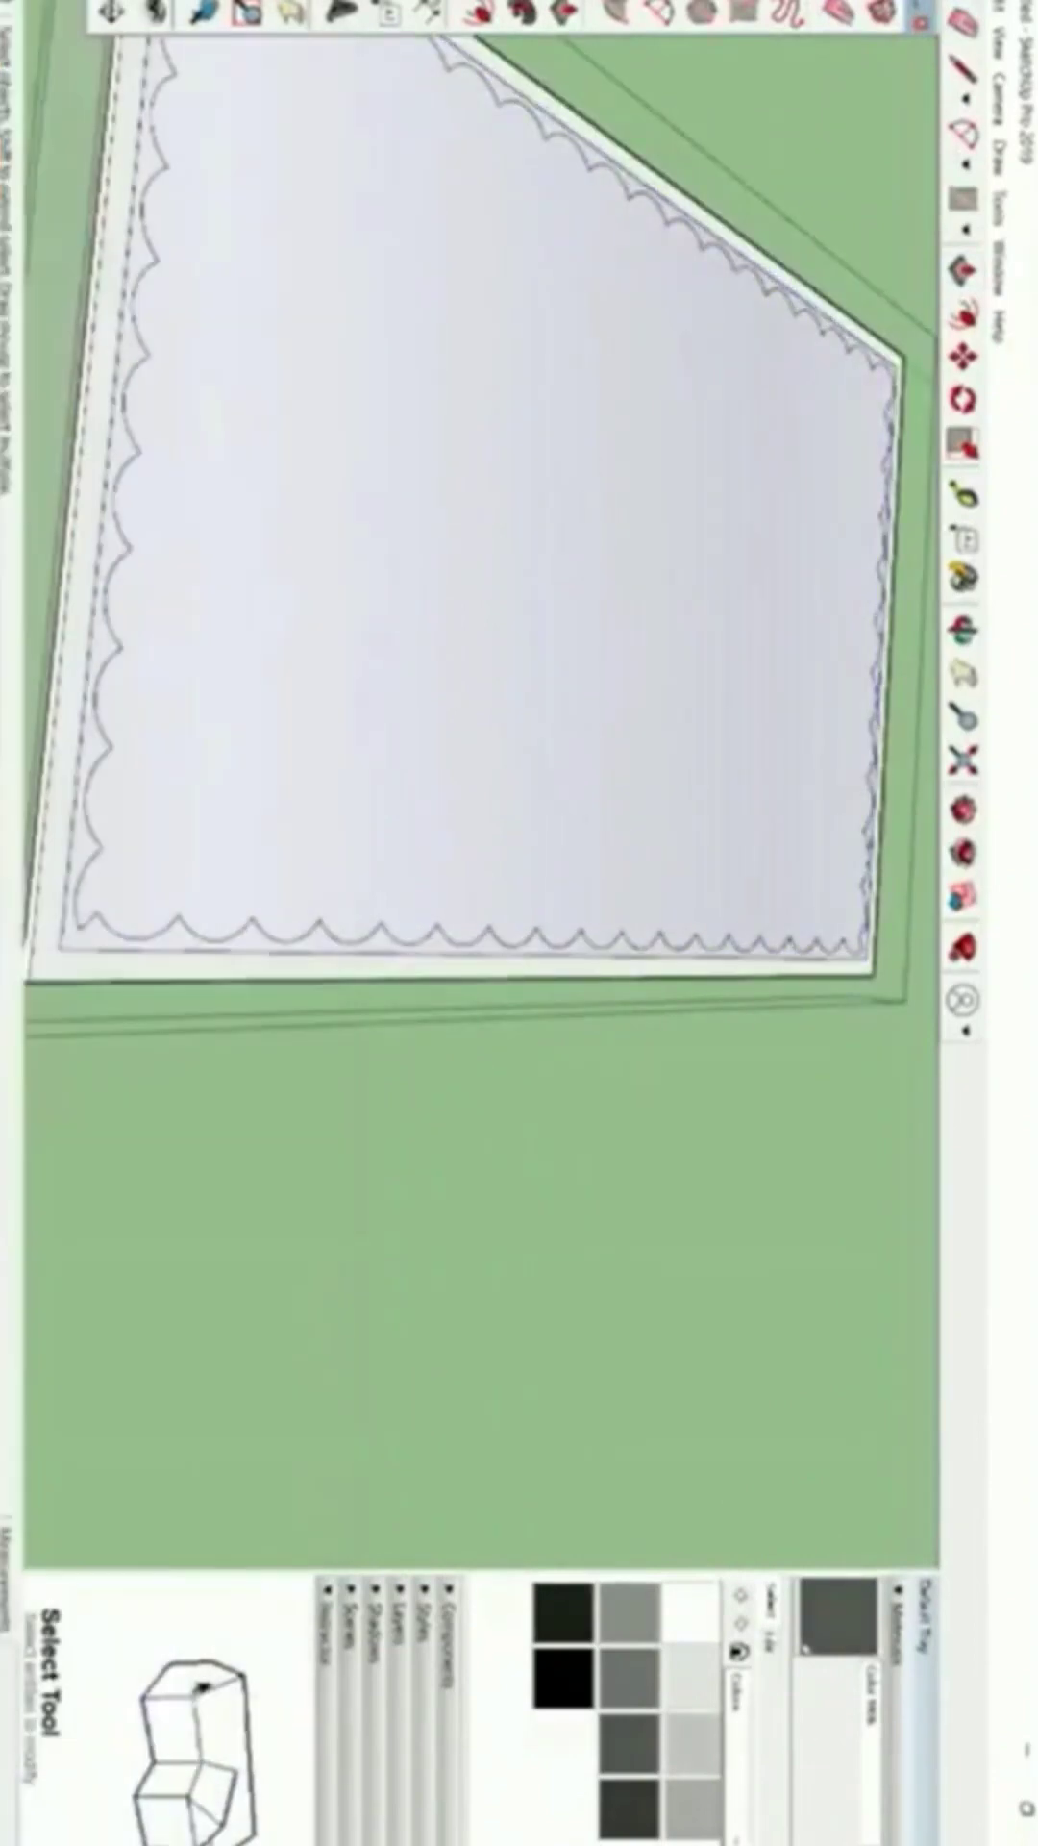
pyautogui.press('p')
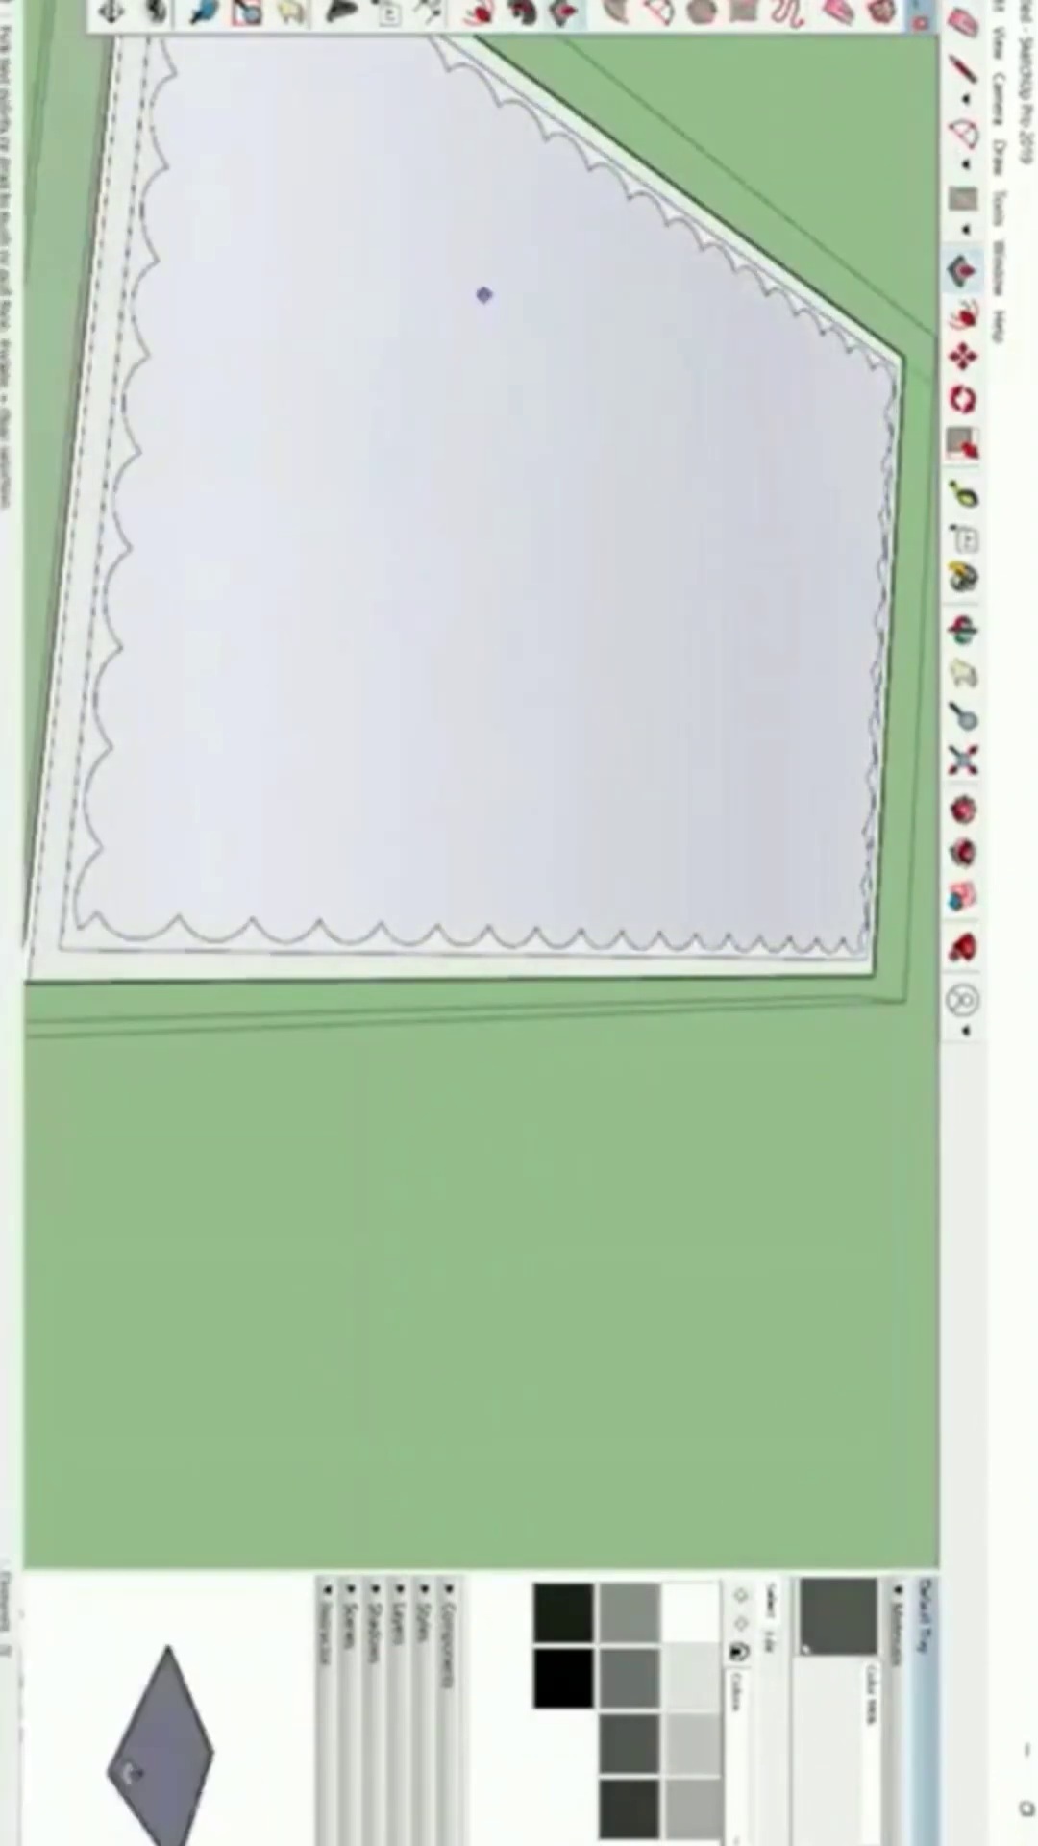
pyautogui.click(424, 471)
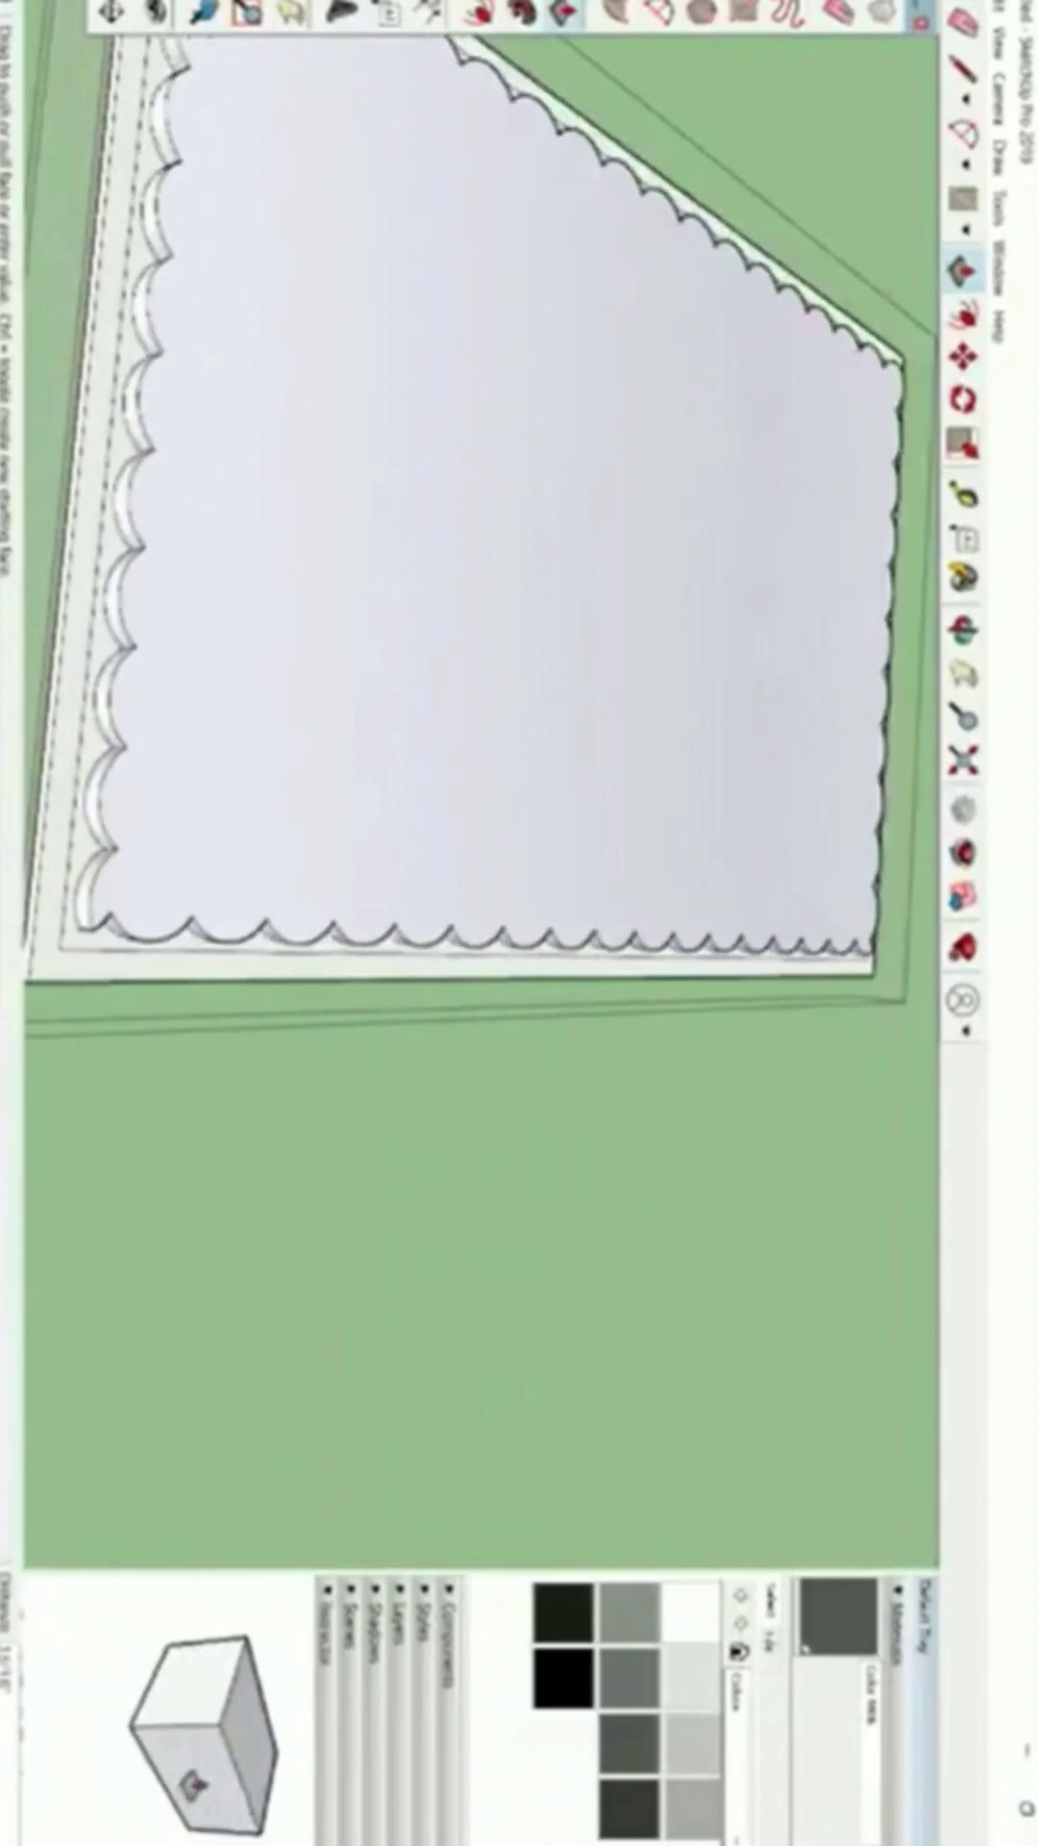
pyautogui.click(424, 470)
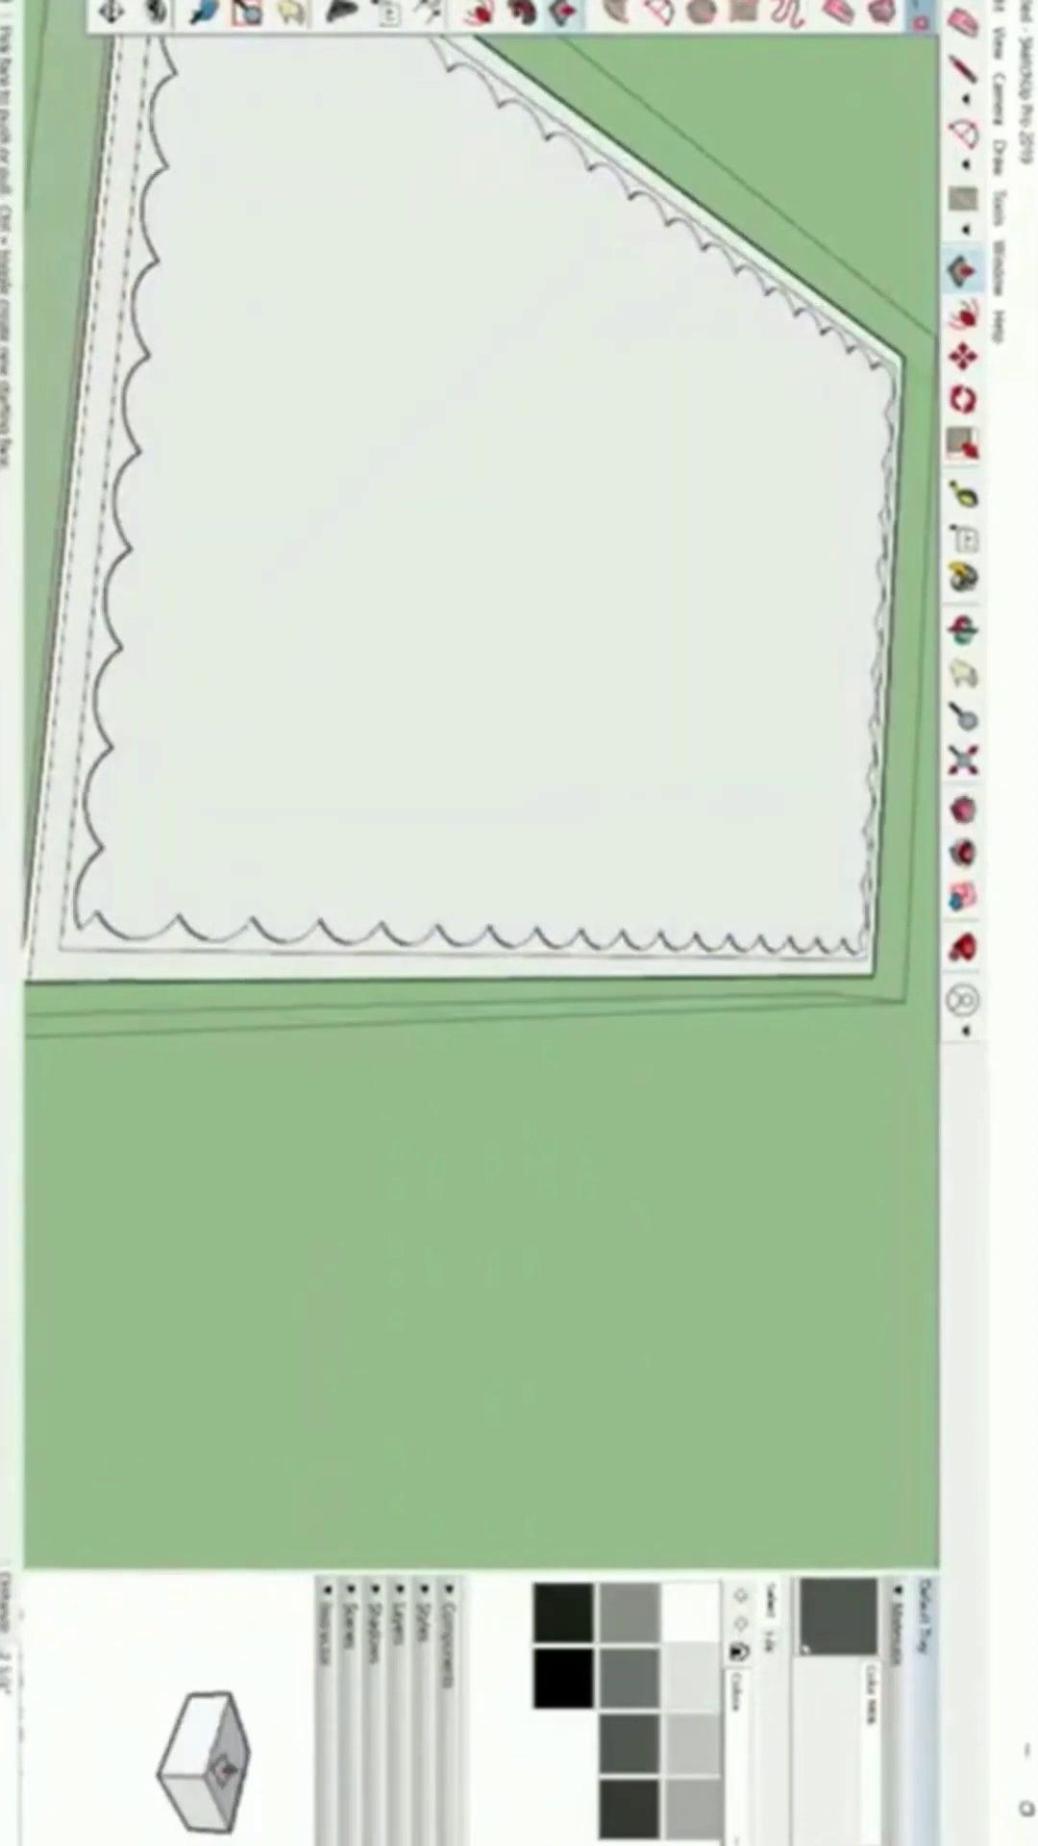
# Select the large scalloped face inside the upper slab's border together with its bounding edges.
pyautogui.press('space')
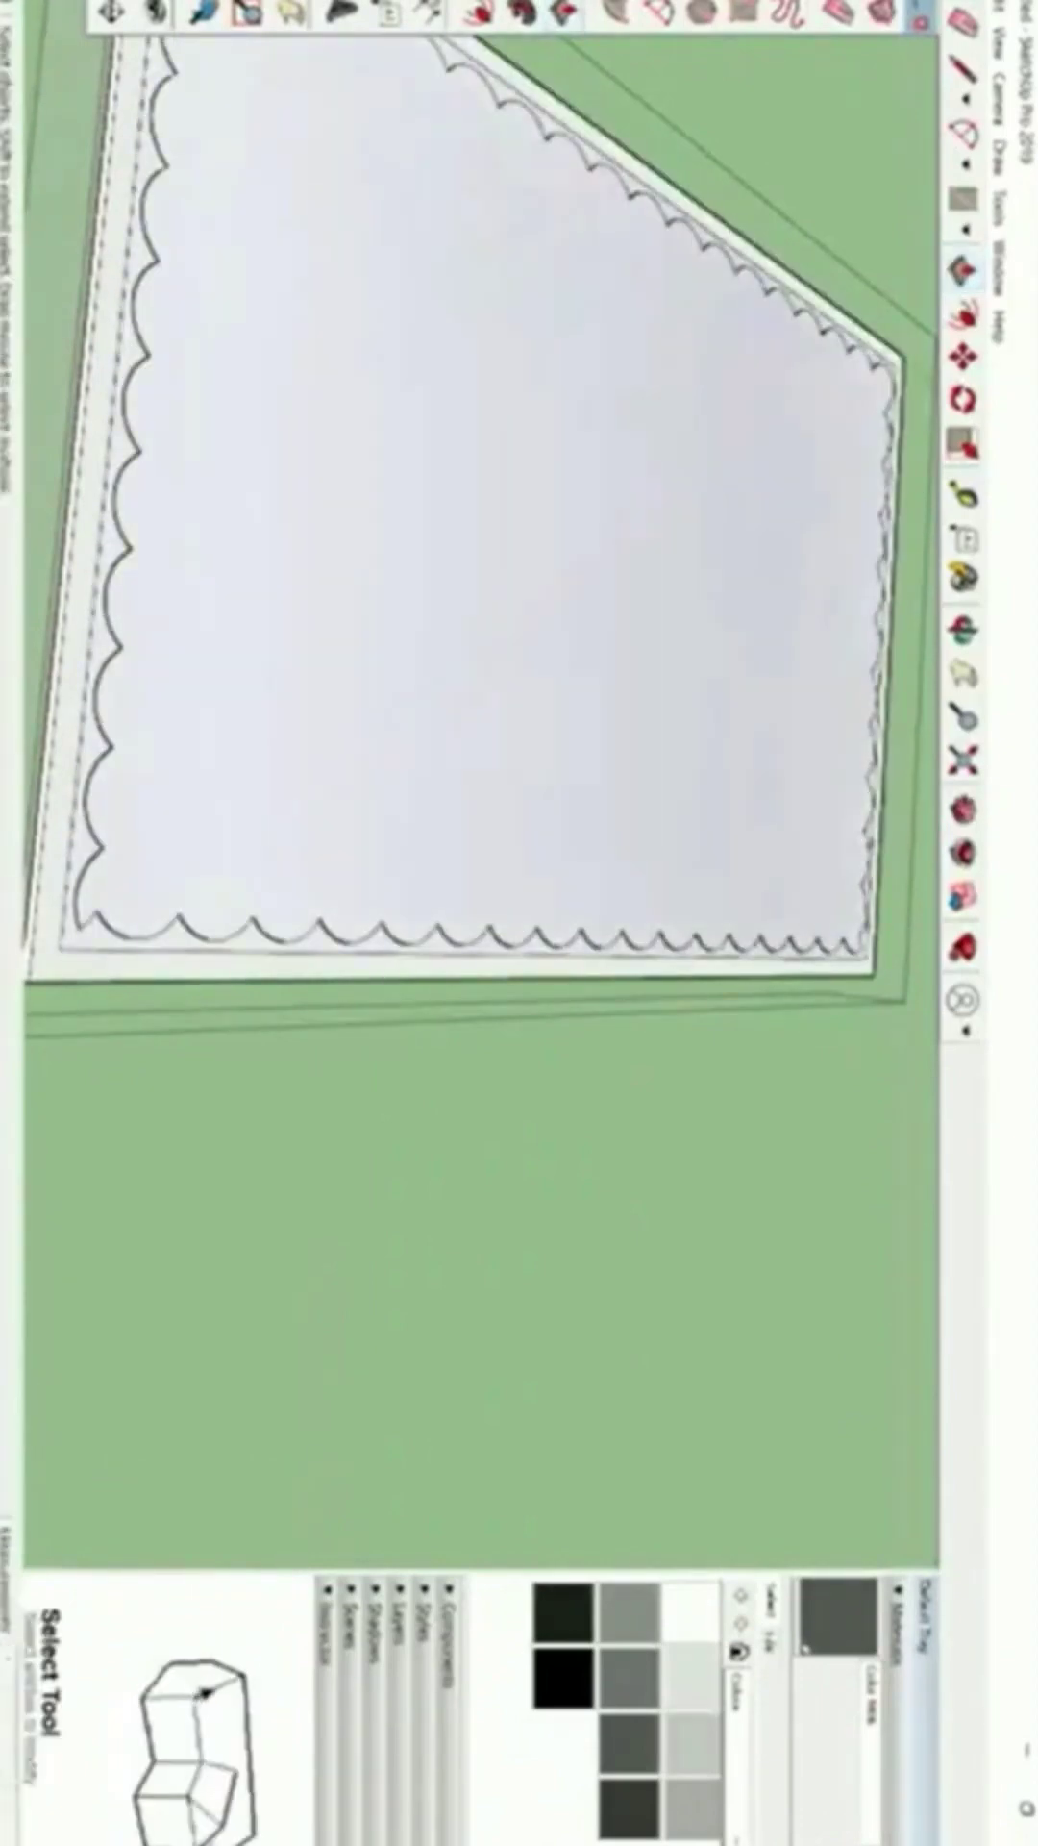
pyautogui.doubleClick(386, 623)
pyautogui.scroll(-3, 386, 623)
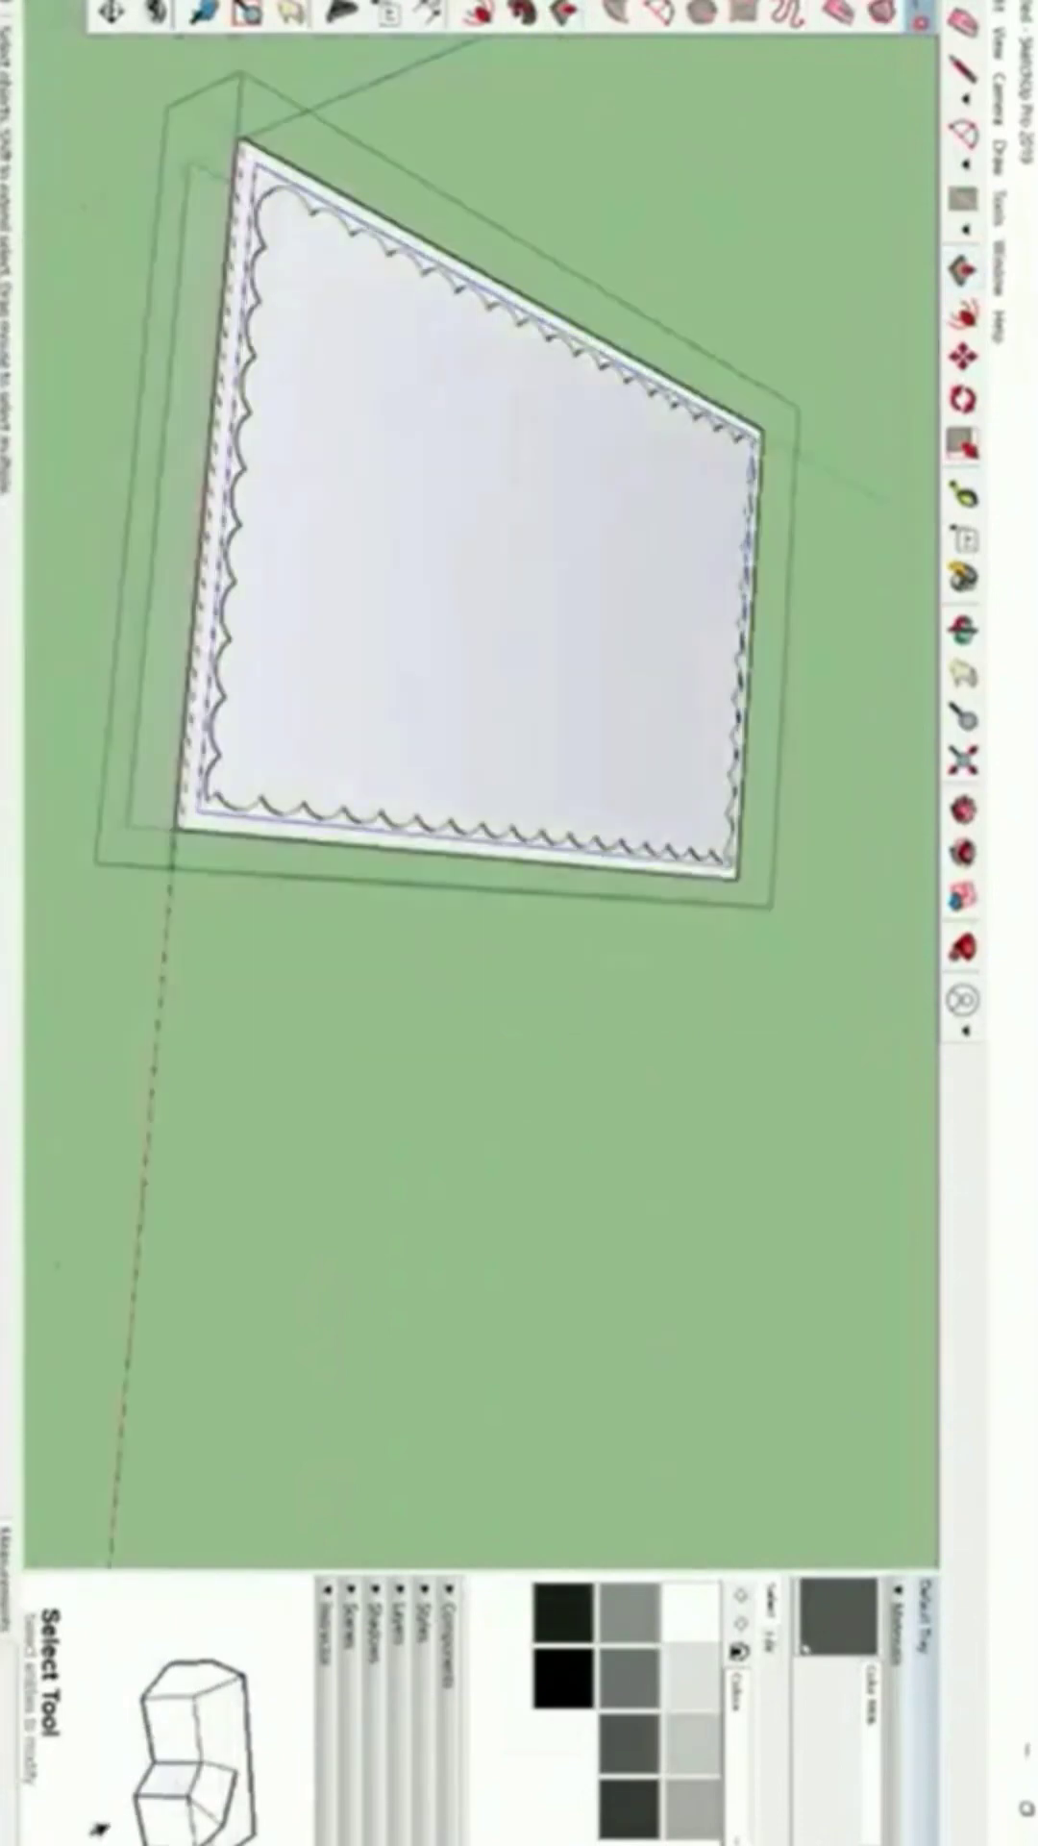
pyautogui.scroll(3, 497, 363)
pyautogui.doubleClick(497, 500)
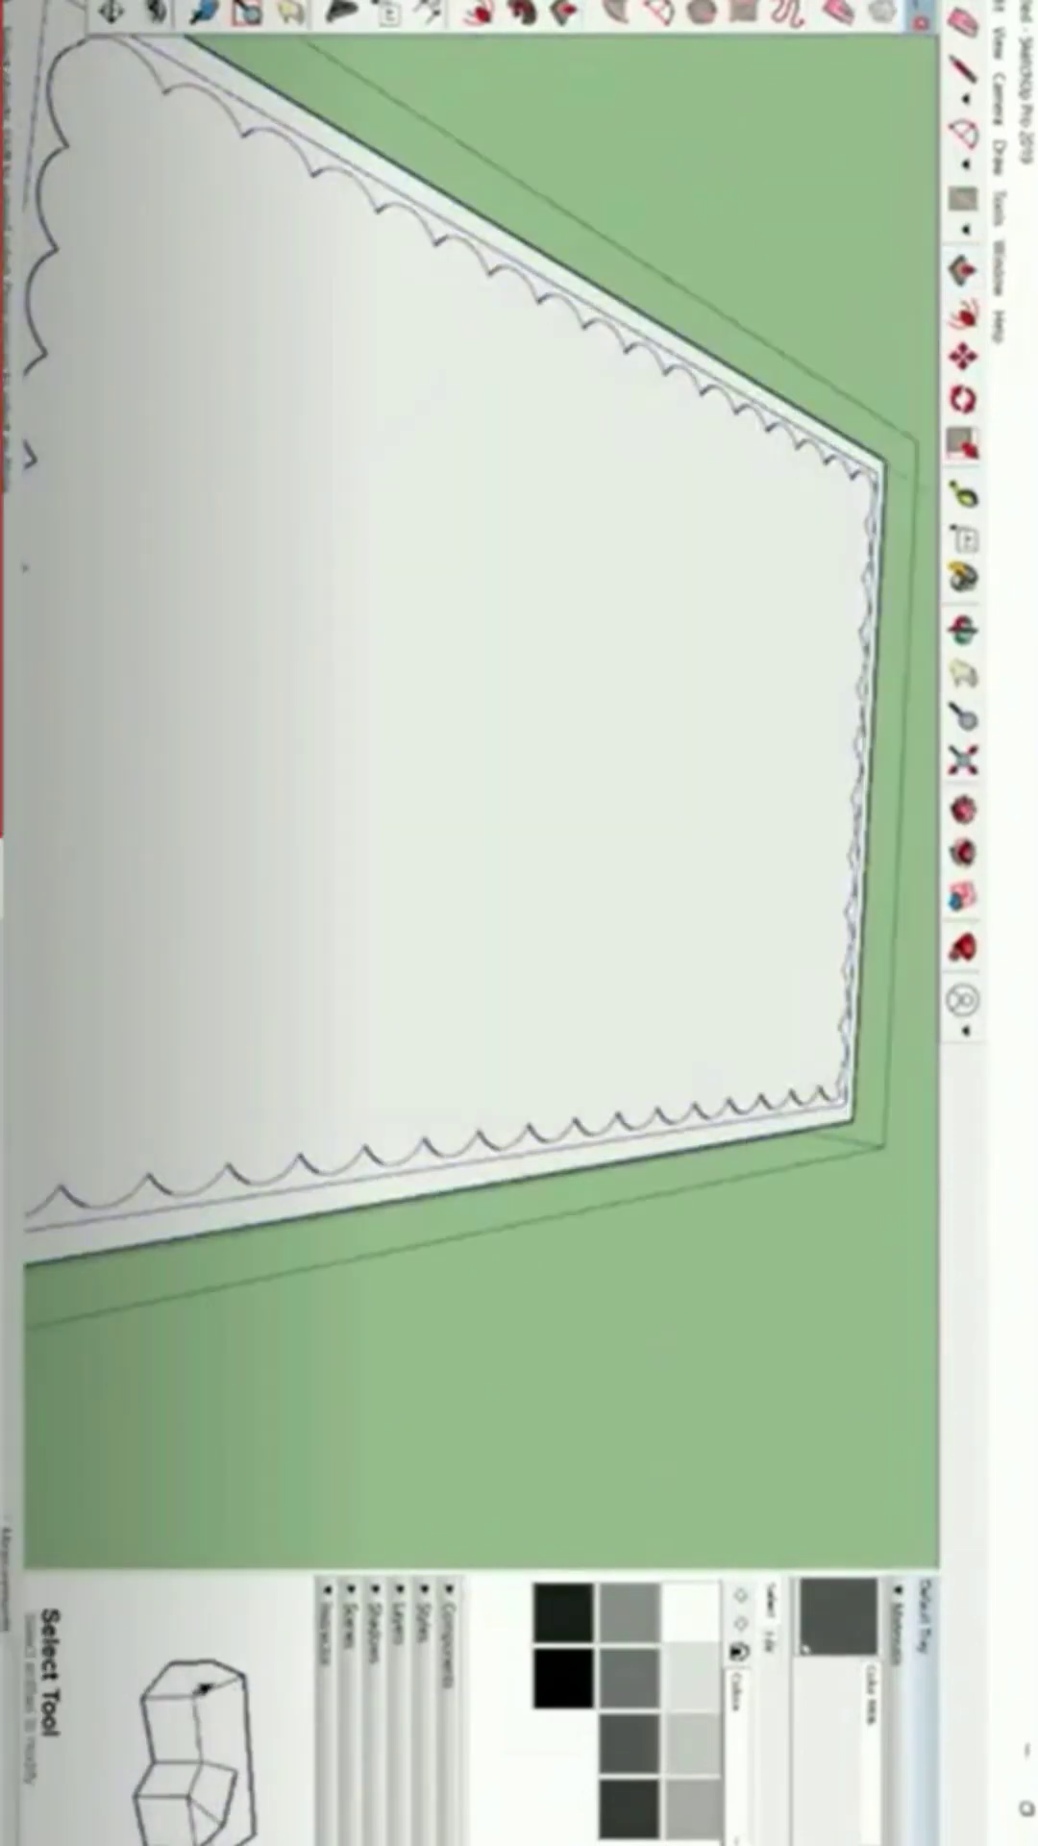
pyautogui.click(497, 500)
pyautogui.scroll(5, 289, 384)
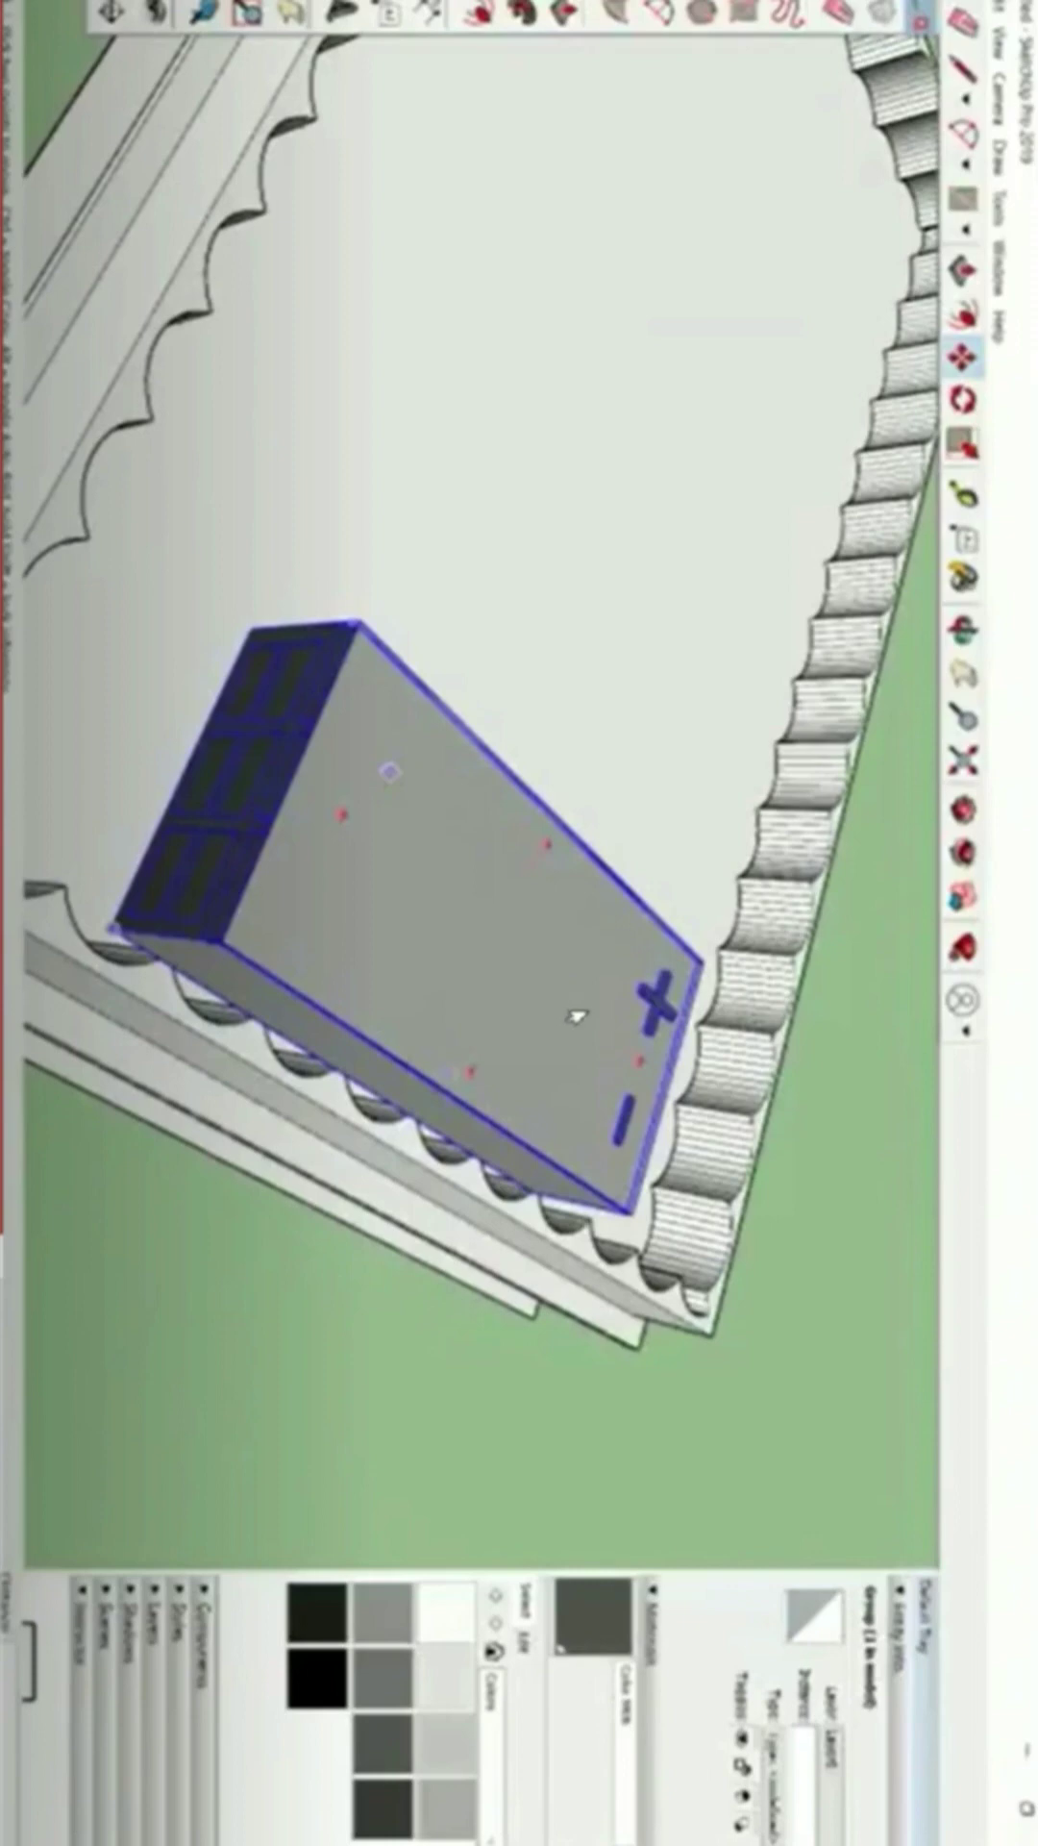
# Move the battery block slightly clear of the scalloped edge running beside its long side.
pyautogui.scroll(-3, 490, 1014)
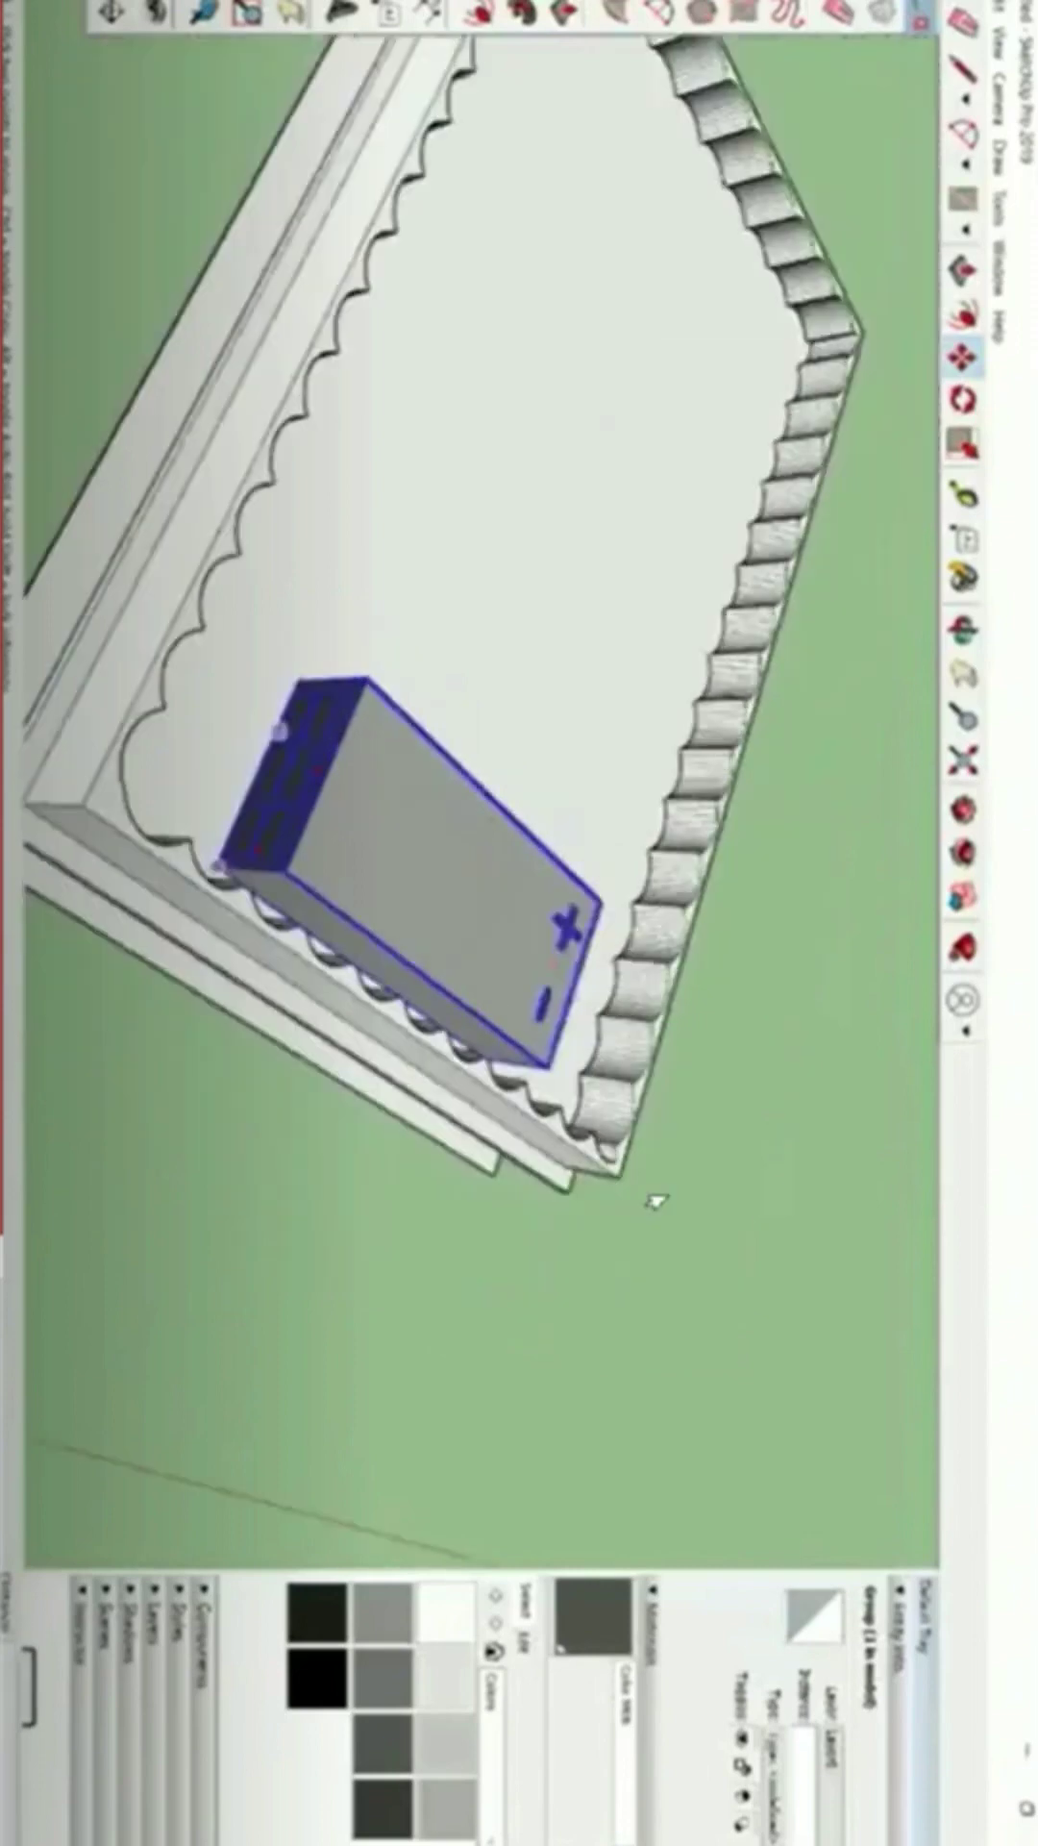
pyautogui.moveTo(490, 1014); pyautogui.dragTo(655, 1199, button='middle')
pyautogui.scroll(2, 657, 1199)
pyautogui.click(445, 1042)
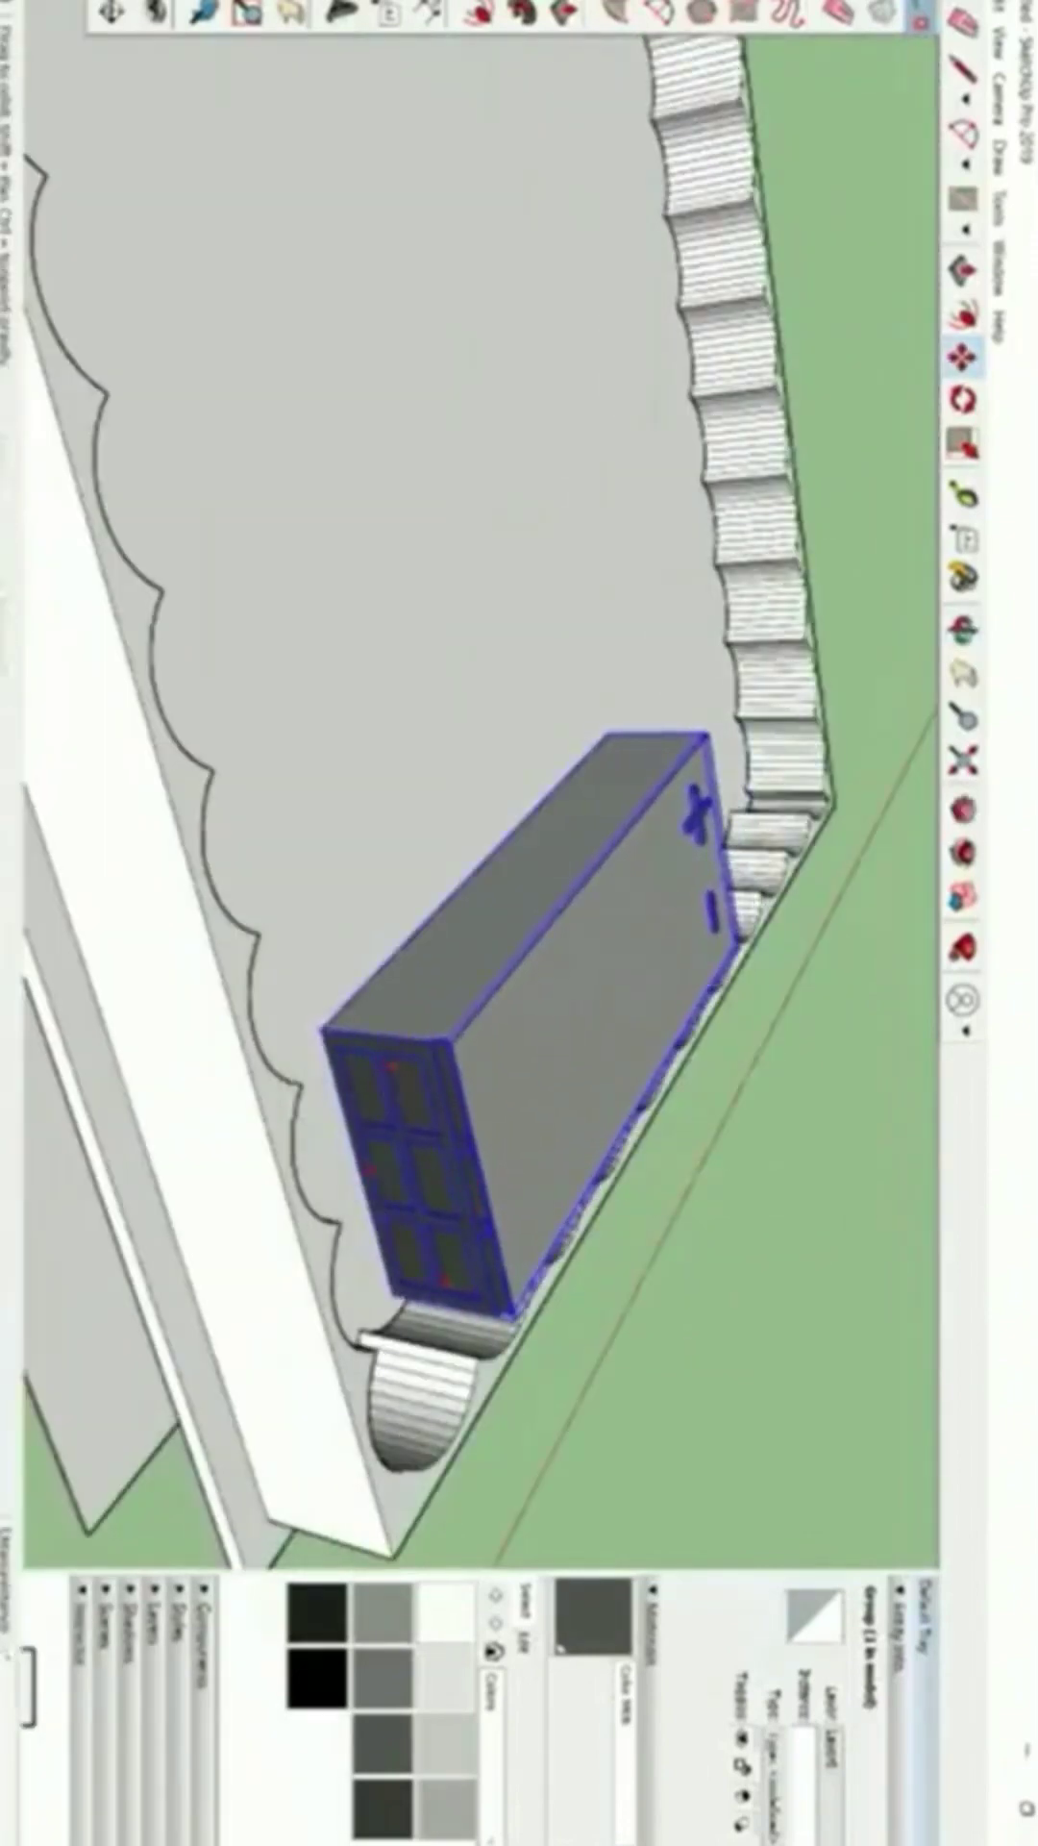
pyautogui.moveTo(567, 1106); pyautogui.dragTo(445, 755, button='middle')
pyautogui.scroll(2, 445, 752)
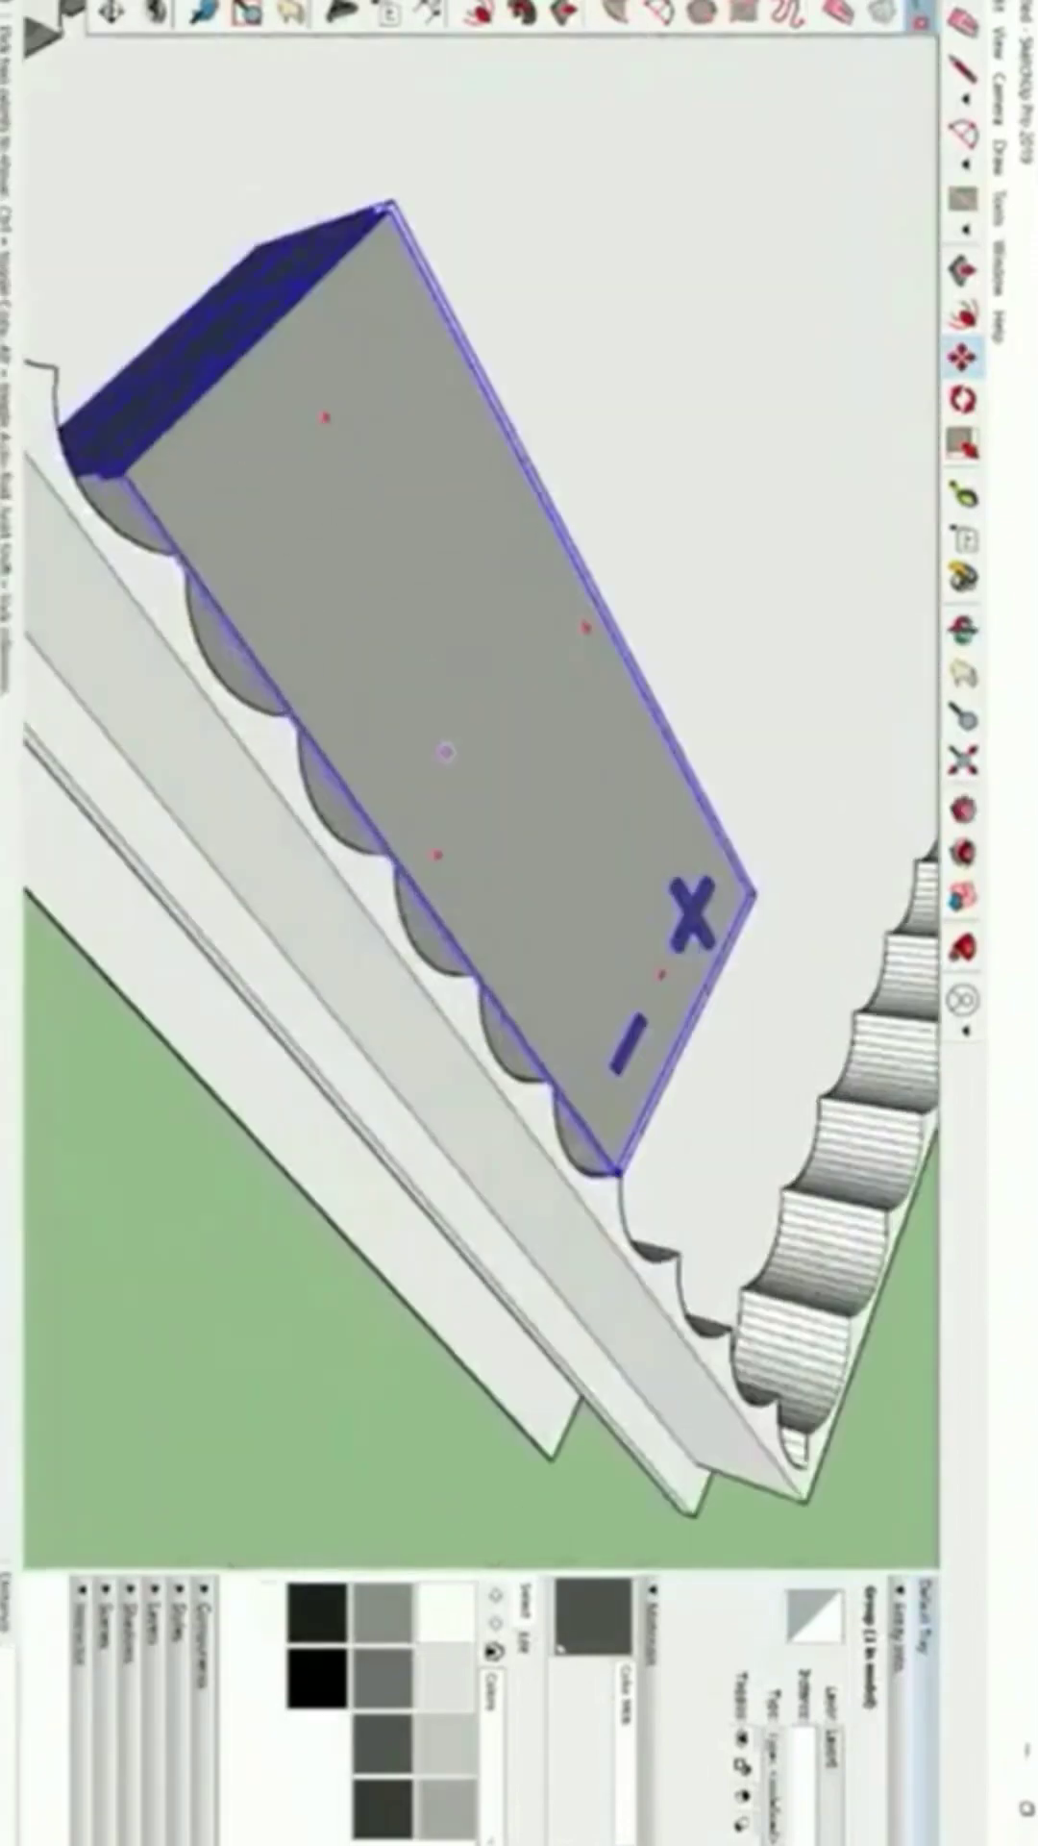
pyautogui.click(450, 706)
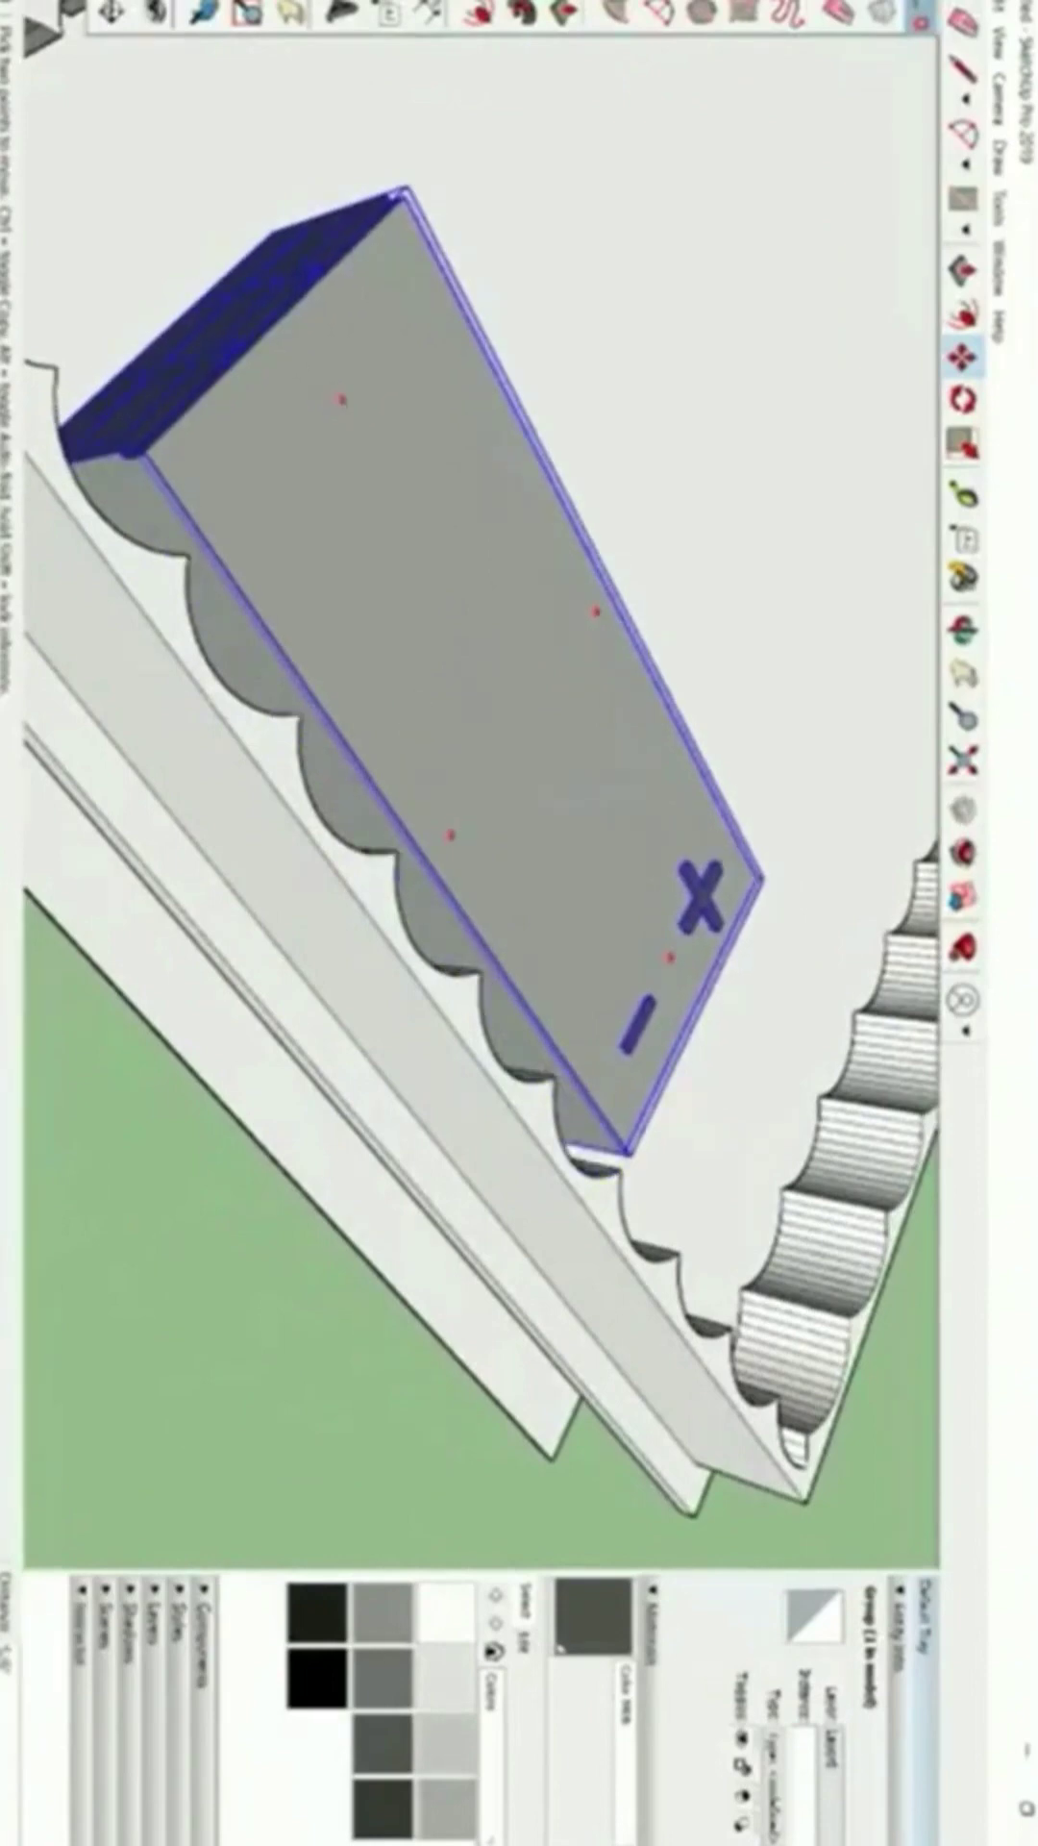
# Move the battery block lengthwise along the scalloped edge into the corner of the tray.
pyautogui.scroll(-3, 466, 817)
pyautogui.moveTo(193, 615); pyautogui.dragTo(317, 702, button='middle')
pyautogui.click(354, 678)
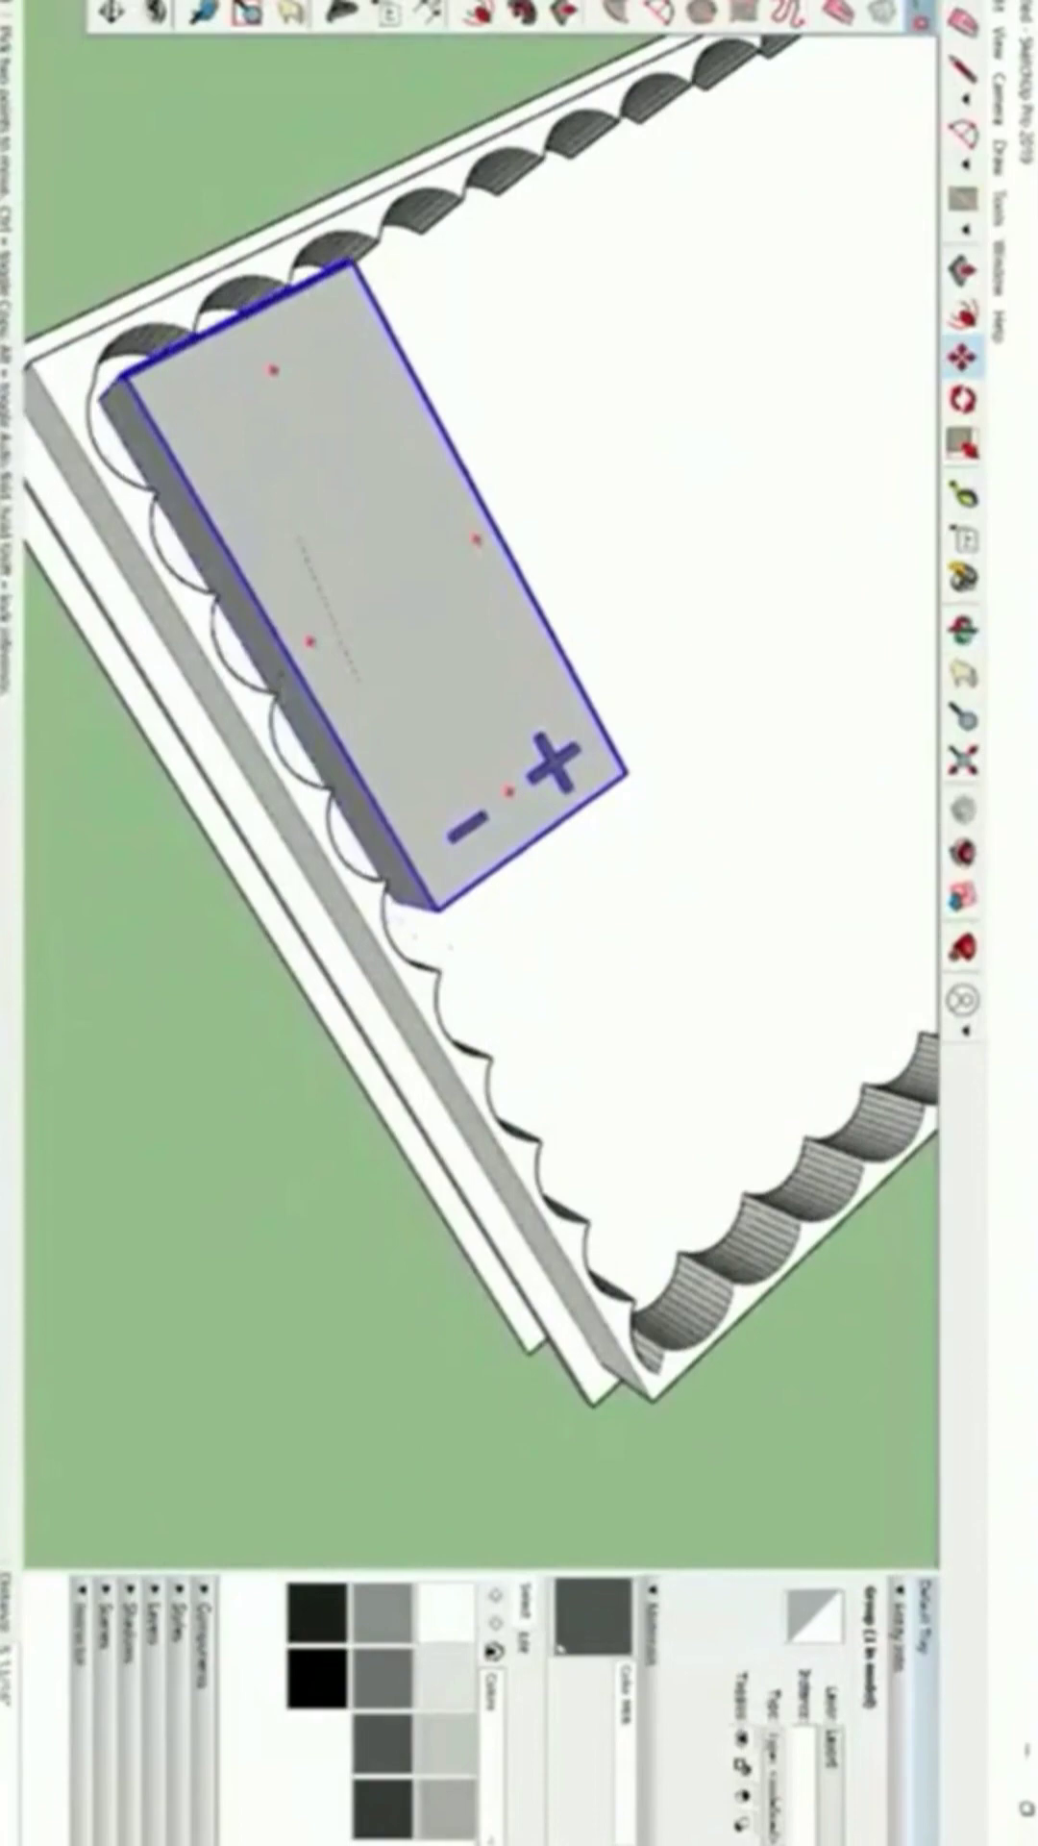
pyautogui.click(283, 545)
pyautogui.moveTo(284, 545); pyautogui.dragTo(286, 556, button='middle')
pyautogui.moveTo(456, 539); pyautogui.dragTo(185, 567, button='middle')
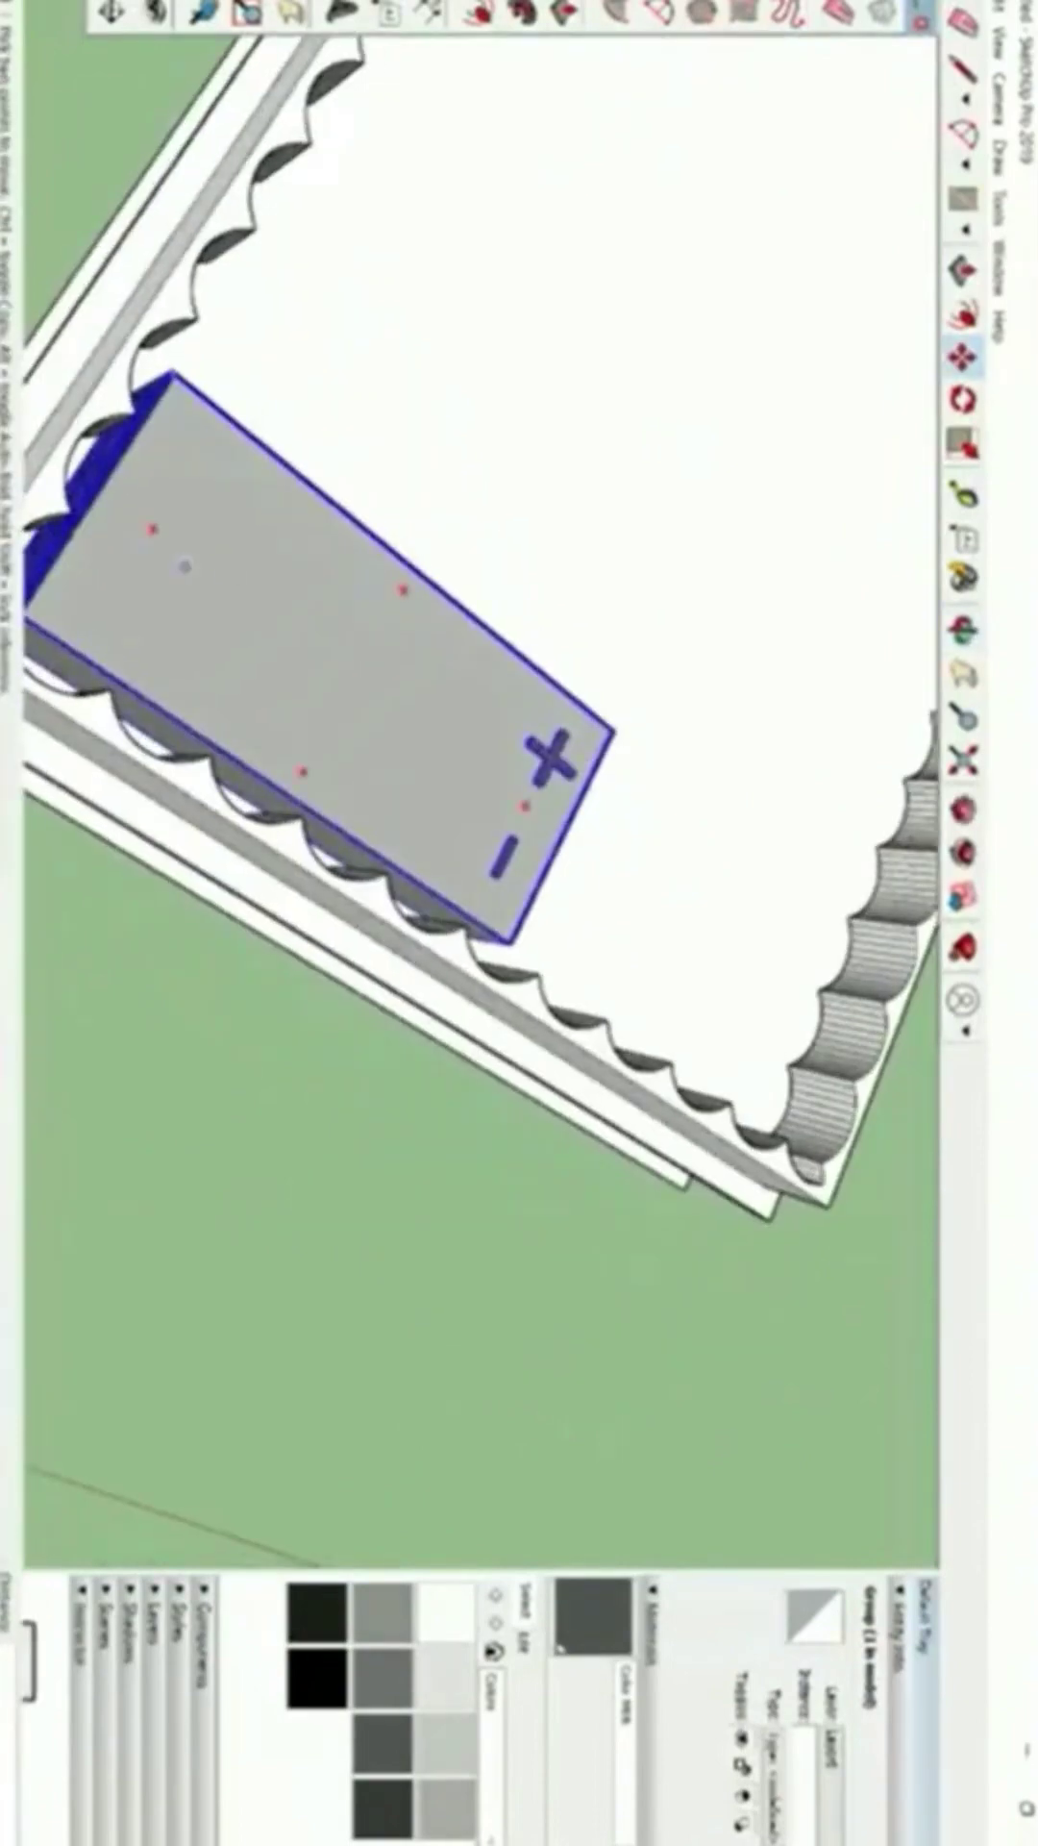
# Try to copy the battery block along the scalloped edge.
pyautogui.moveTo(375, 753); pyautogui.dragTo(247, 301, button='middle')
pyautogui.press('ctrl')
pyautogui.click(161, 292)
pyautogui.click(392, 869)
pyautogui.moveTo(391, 869); pyautogui.dragTo(268, 478, button='middle')
pyautogui.scroll(-2, 268, 478)
pyautogui.hotkey('ctrl', 'z')
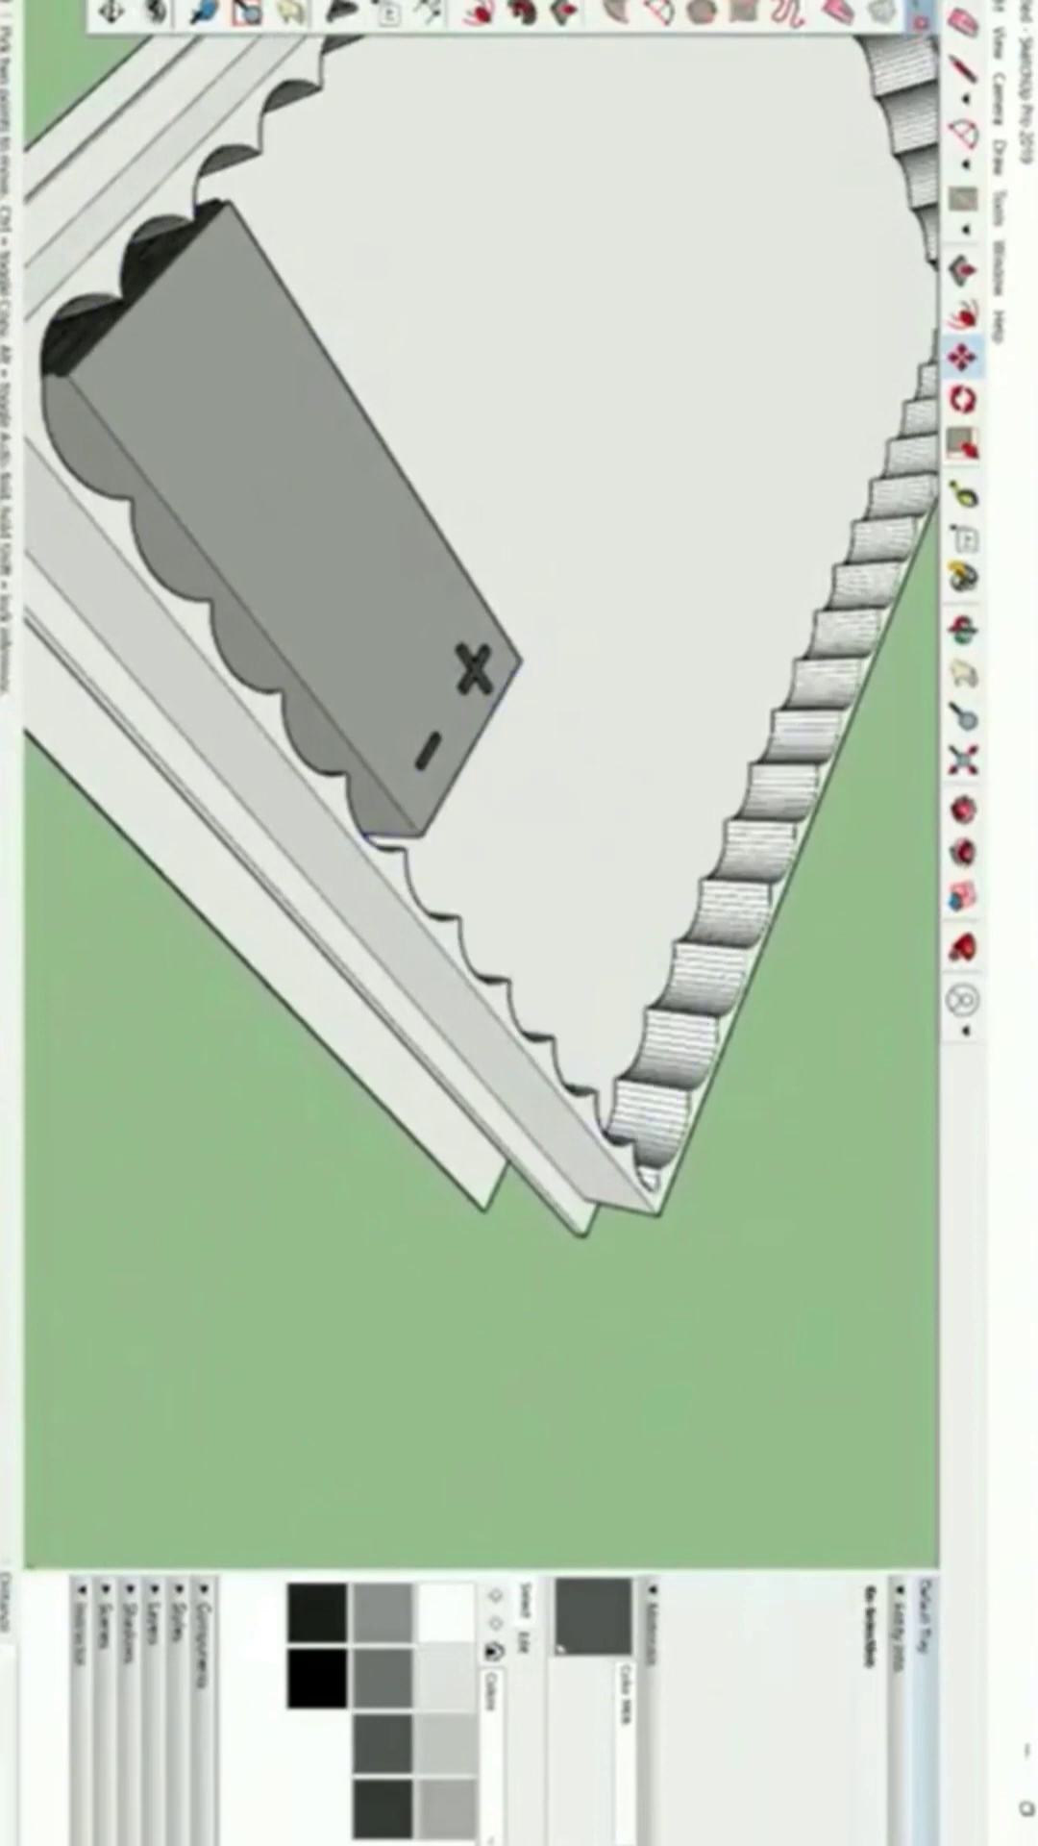
# Open the enclosing group and copy the battery block lengthwise along the red axis, filling the other half of the row.
pyautogui.press('space')
pyautogui.doubleClick(299, 511)
pyautogui.click(299, 510)
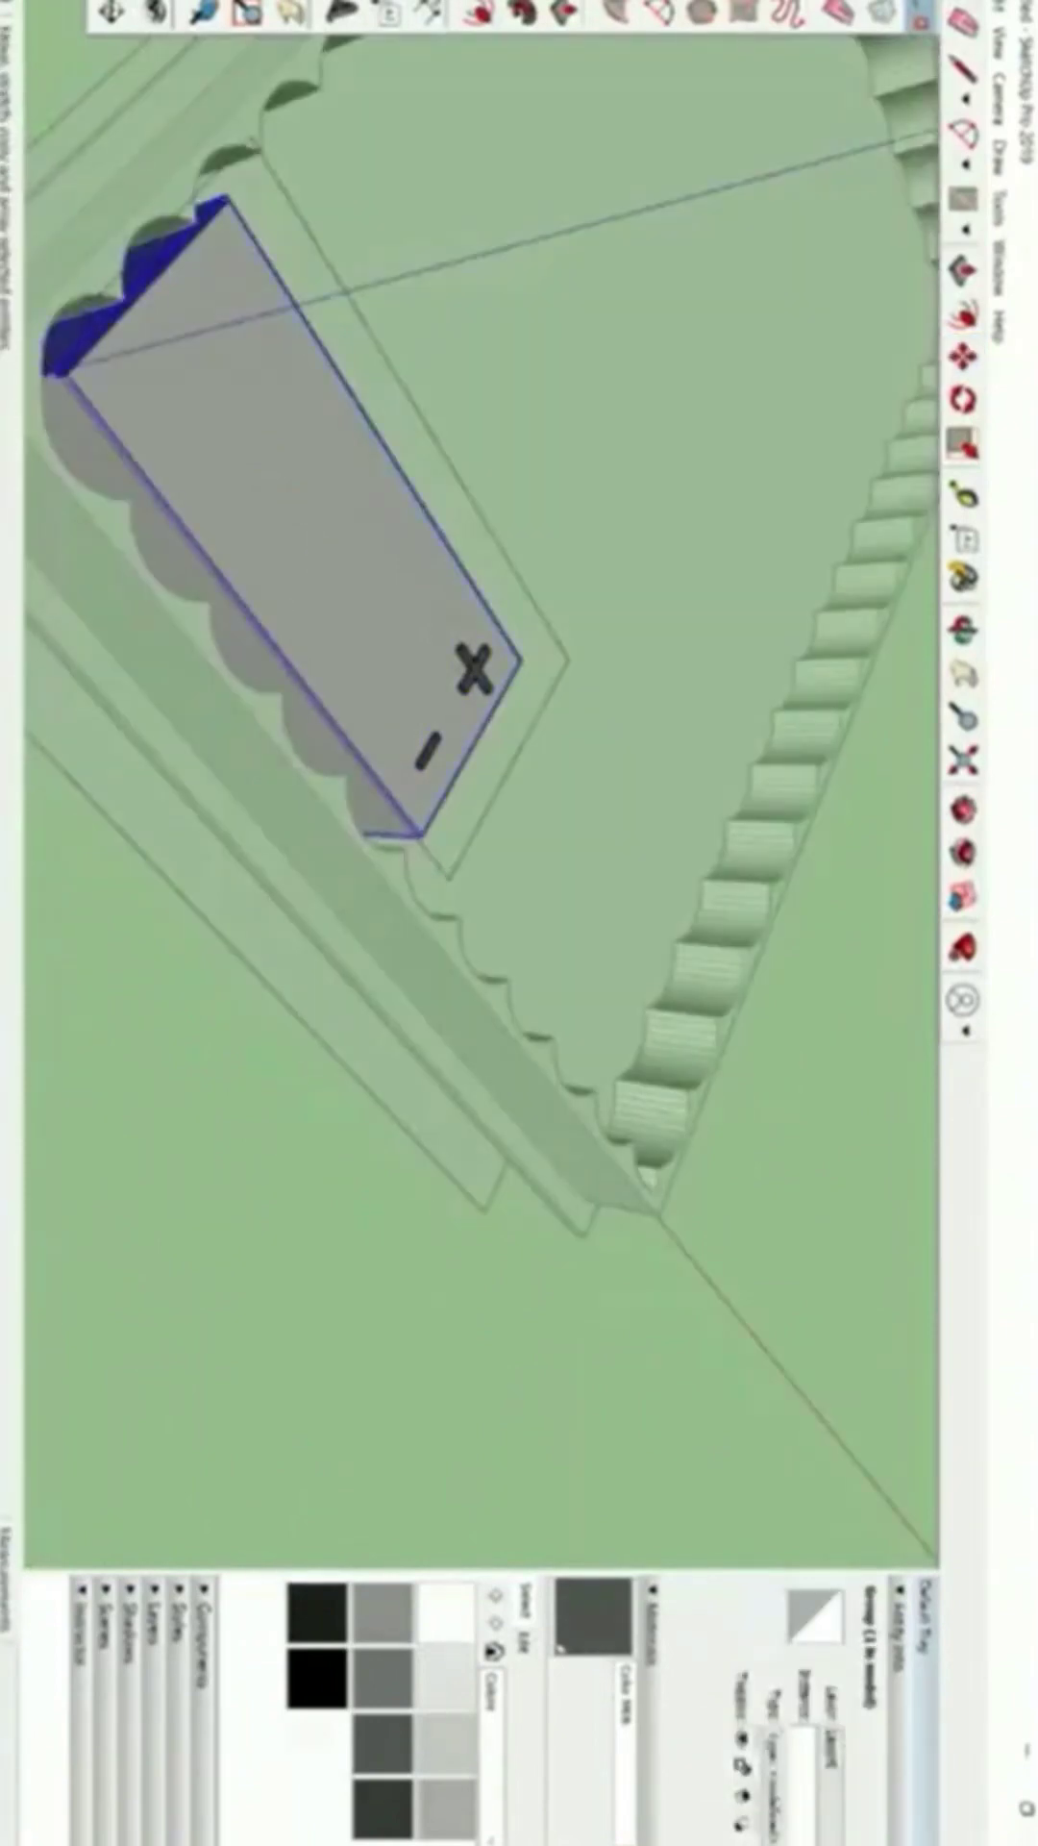
pyautogui.press('m')
pyautogui.click(248, 430)
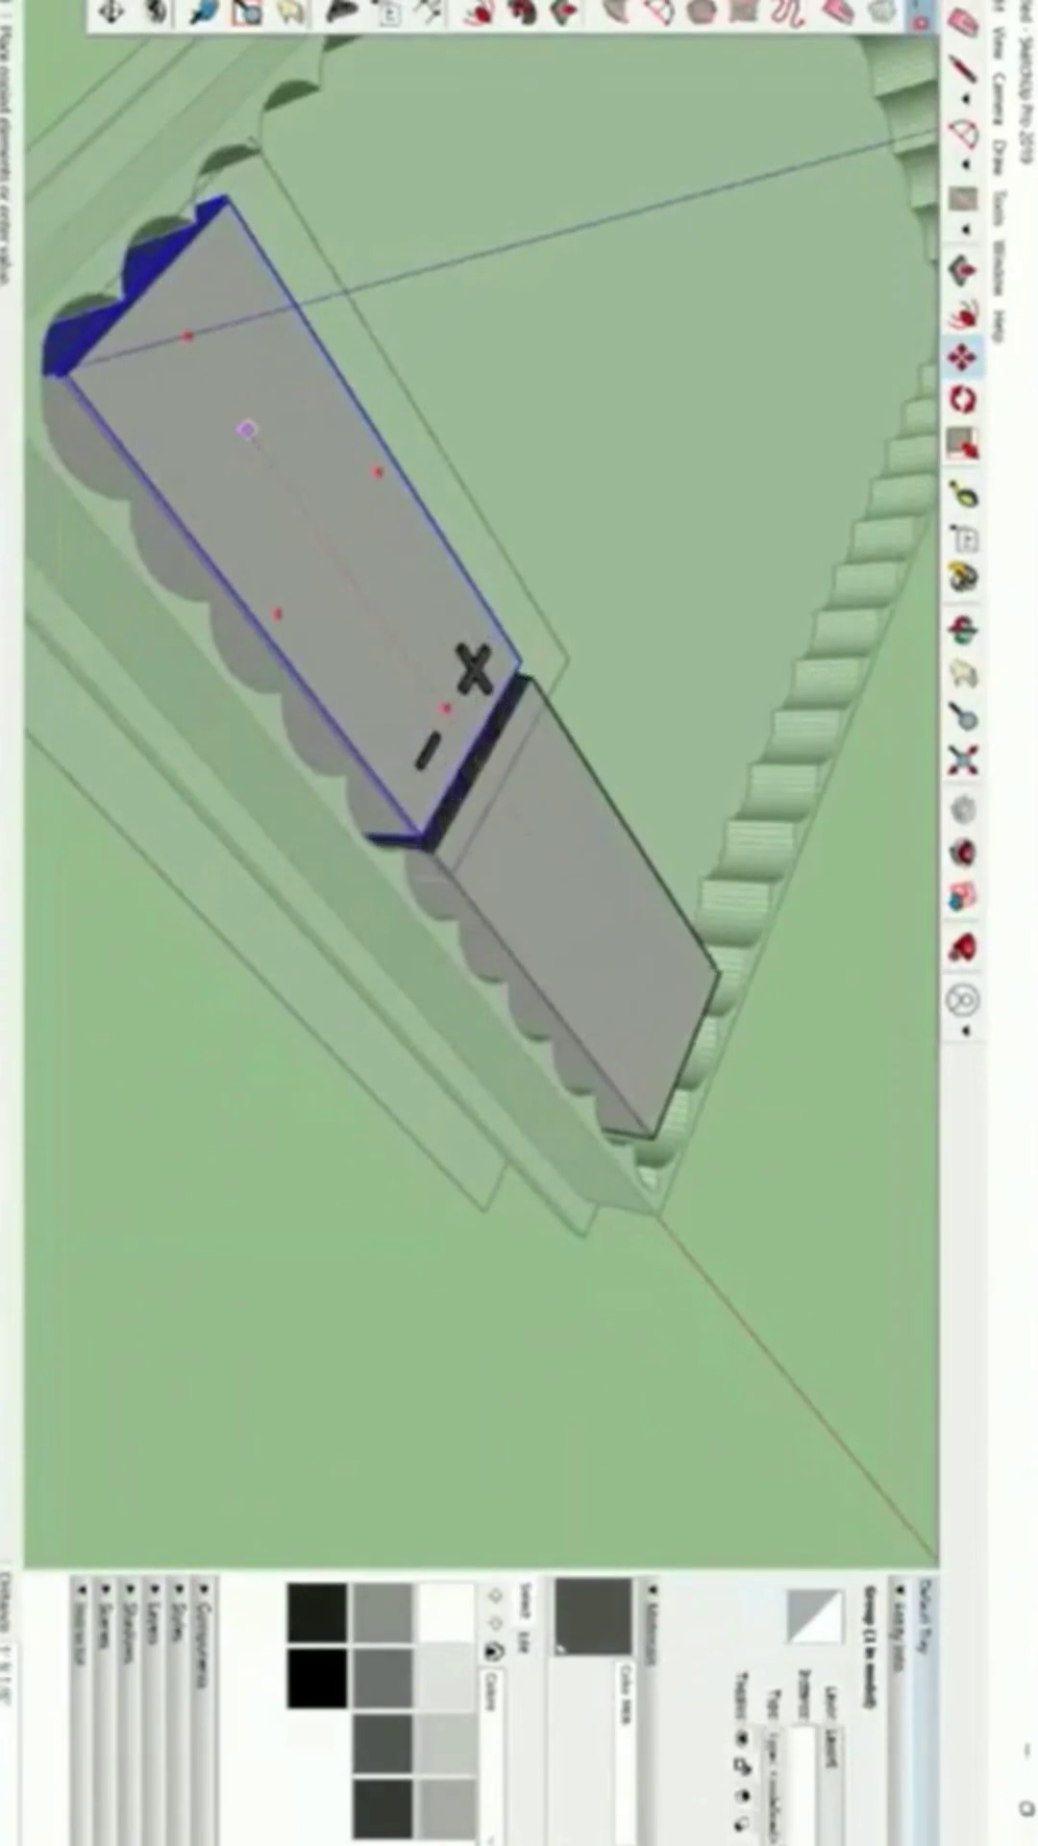
pyautogui.click(527, 835)
# Select both battery blocks and array them across the tray along the green axis as five additional rows.
pyautogui.moveTo(526, 835); pyautogui.dragTo(519, 1177, button='middle')
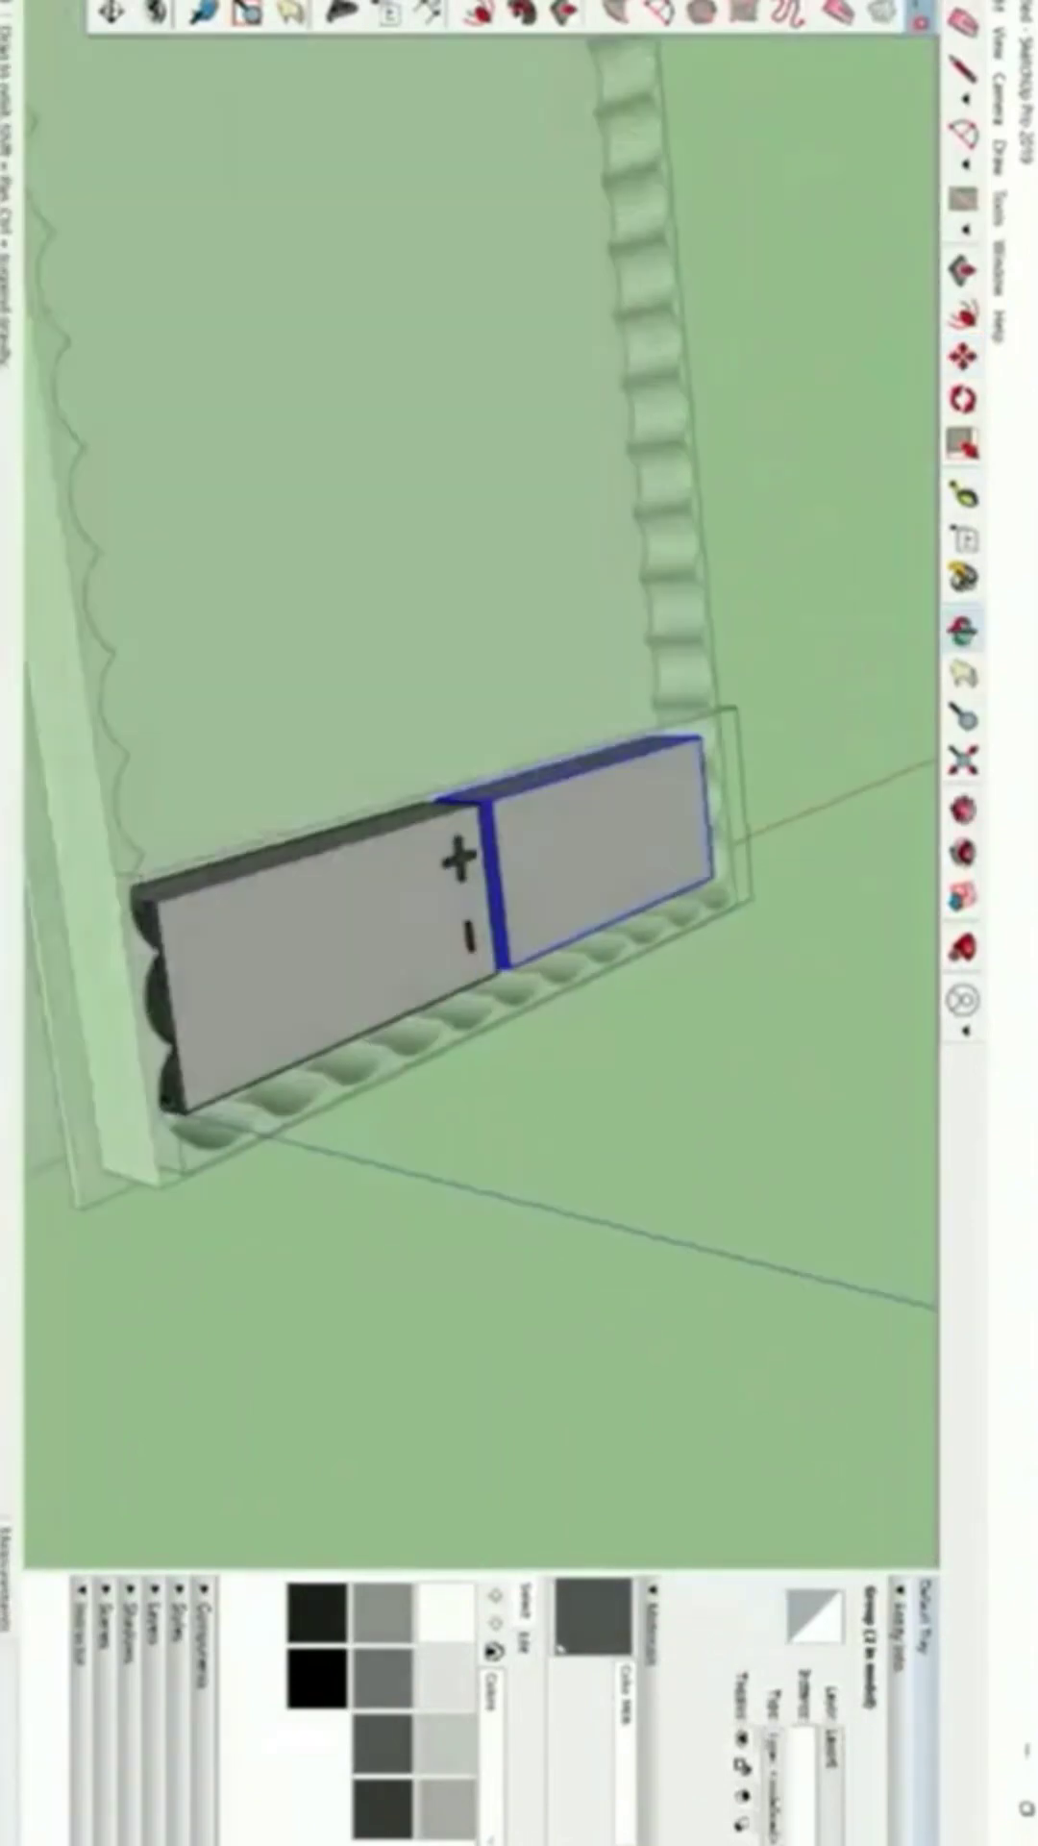
pyautogui.press('space')
pyautogui.keyDown('shift'); pyautogui.click(336, 937); pyautogui.keyUp('shift')
pyautogui.press('m')
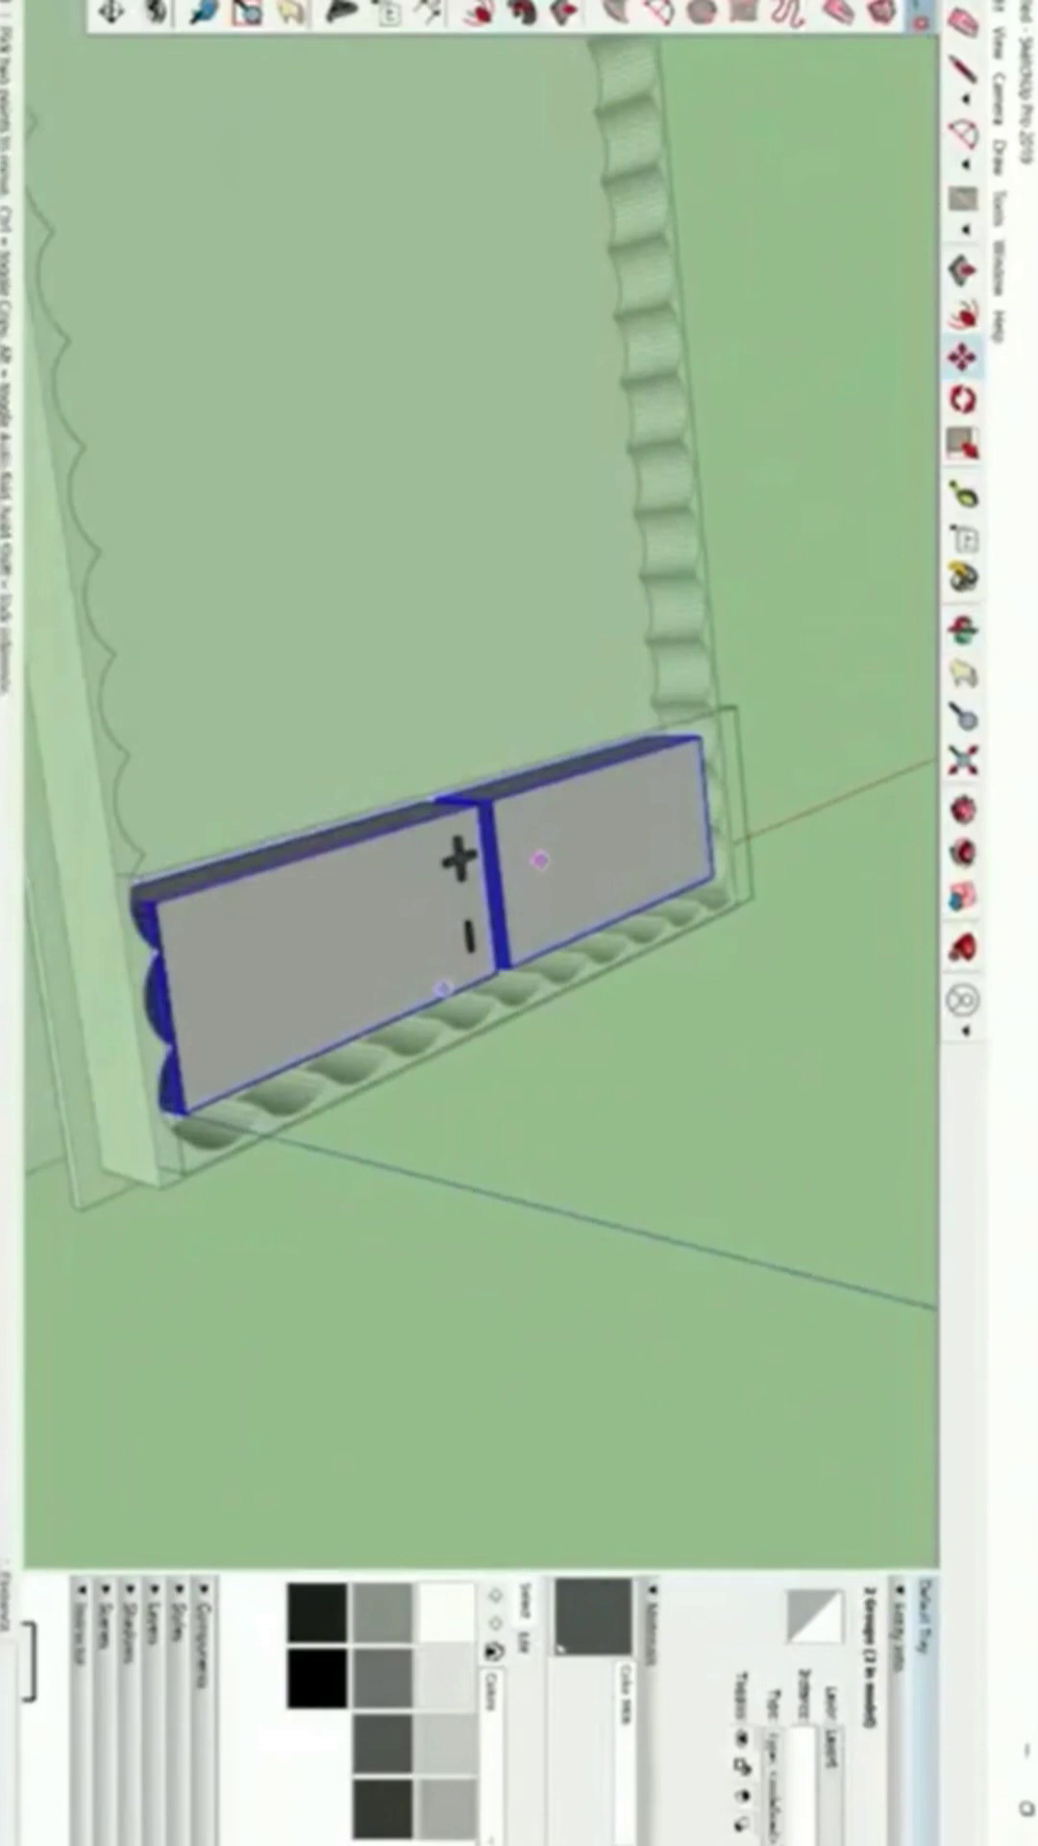
pyautogui.click(543, 862)
pyautogui.press('ctrl')
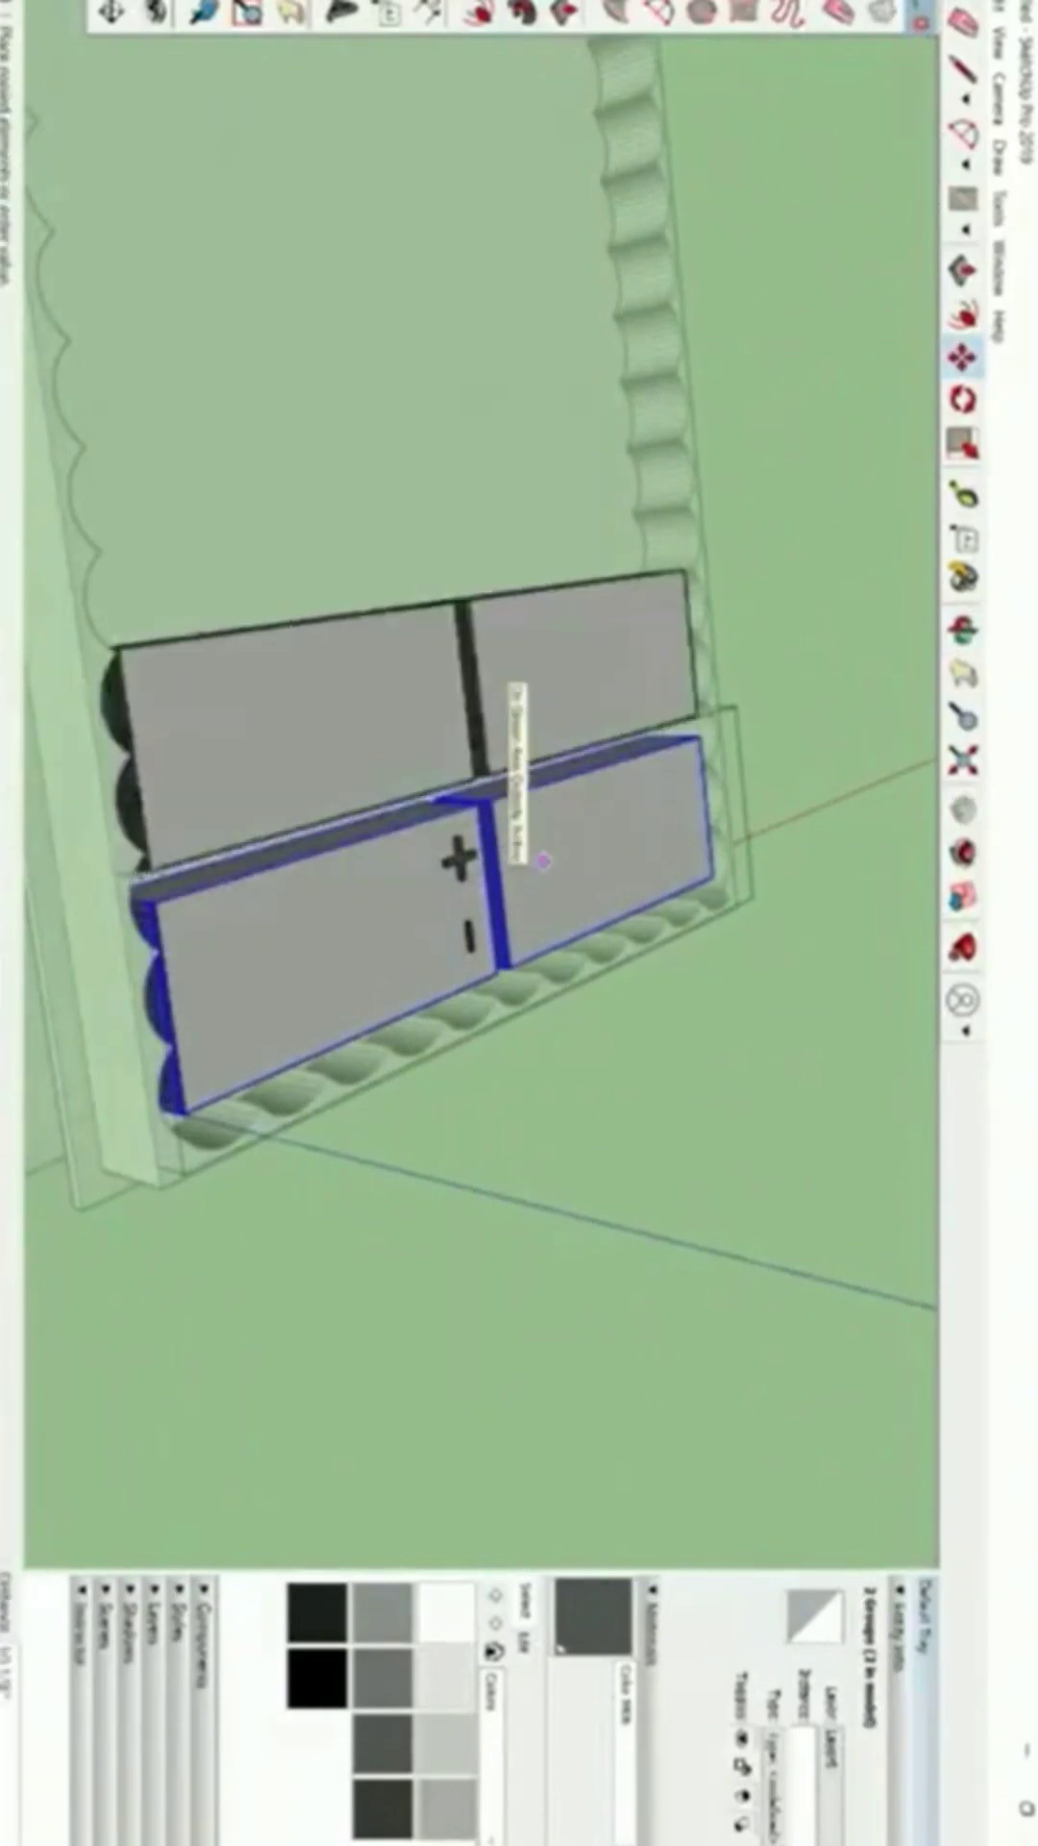
pyautogui.click(519, 685)
pyautogui.press('Return')
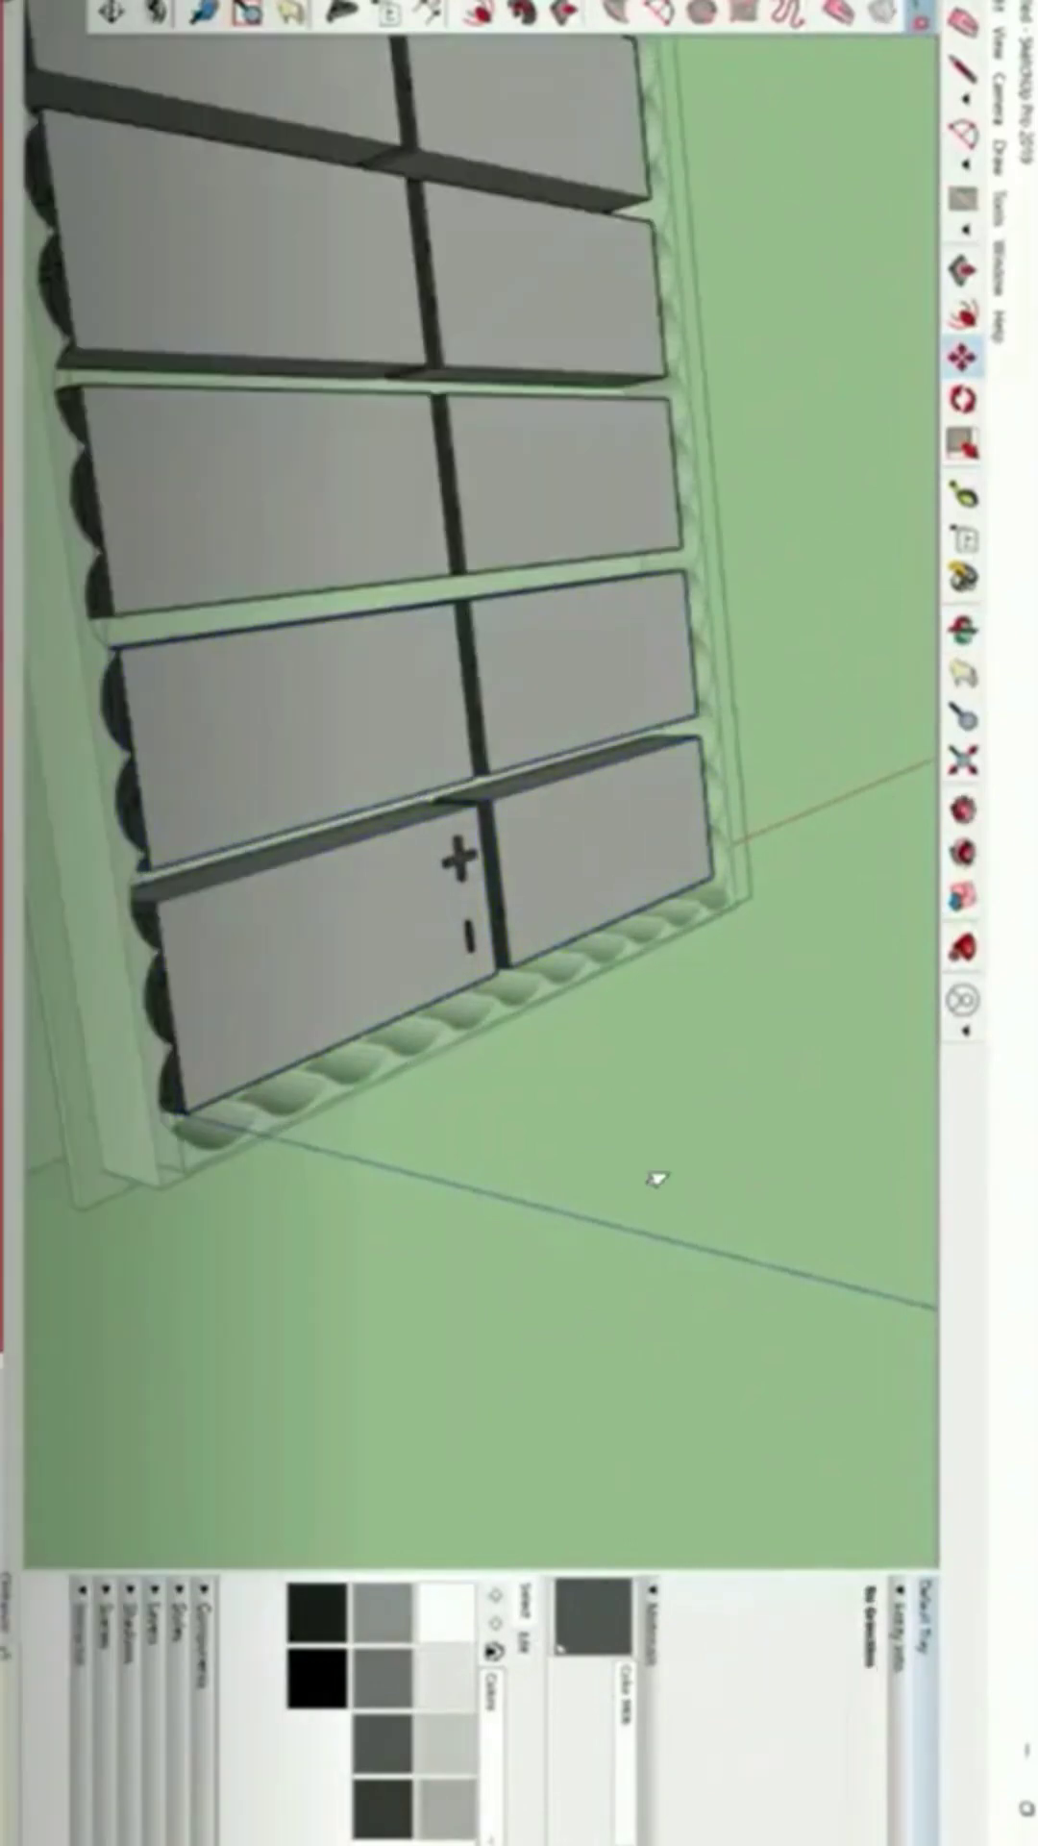
# Move both blocks of the farthest row toward the scalloped border at the far end of the tray.
pyautogui.scroll(-4, 483, 800)
pyautogui.press('space')
pyautogui.click(495, 279)
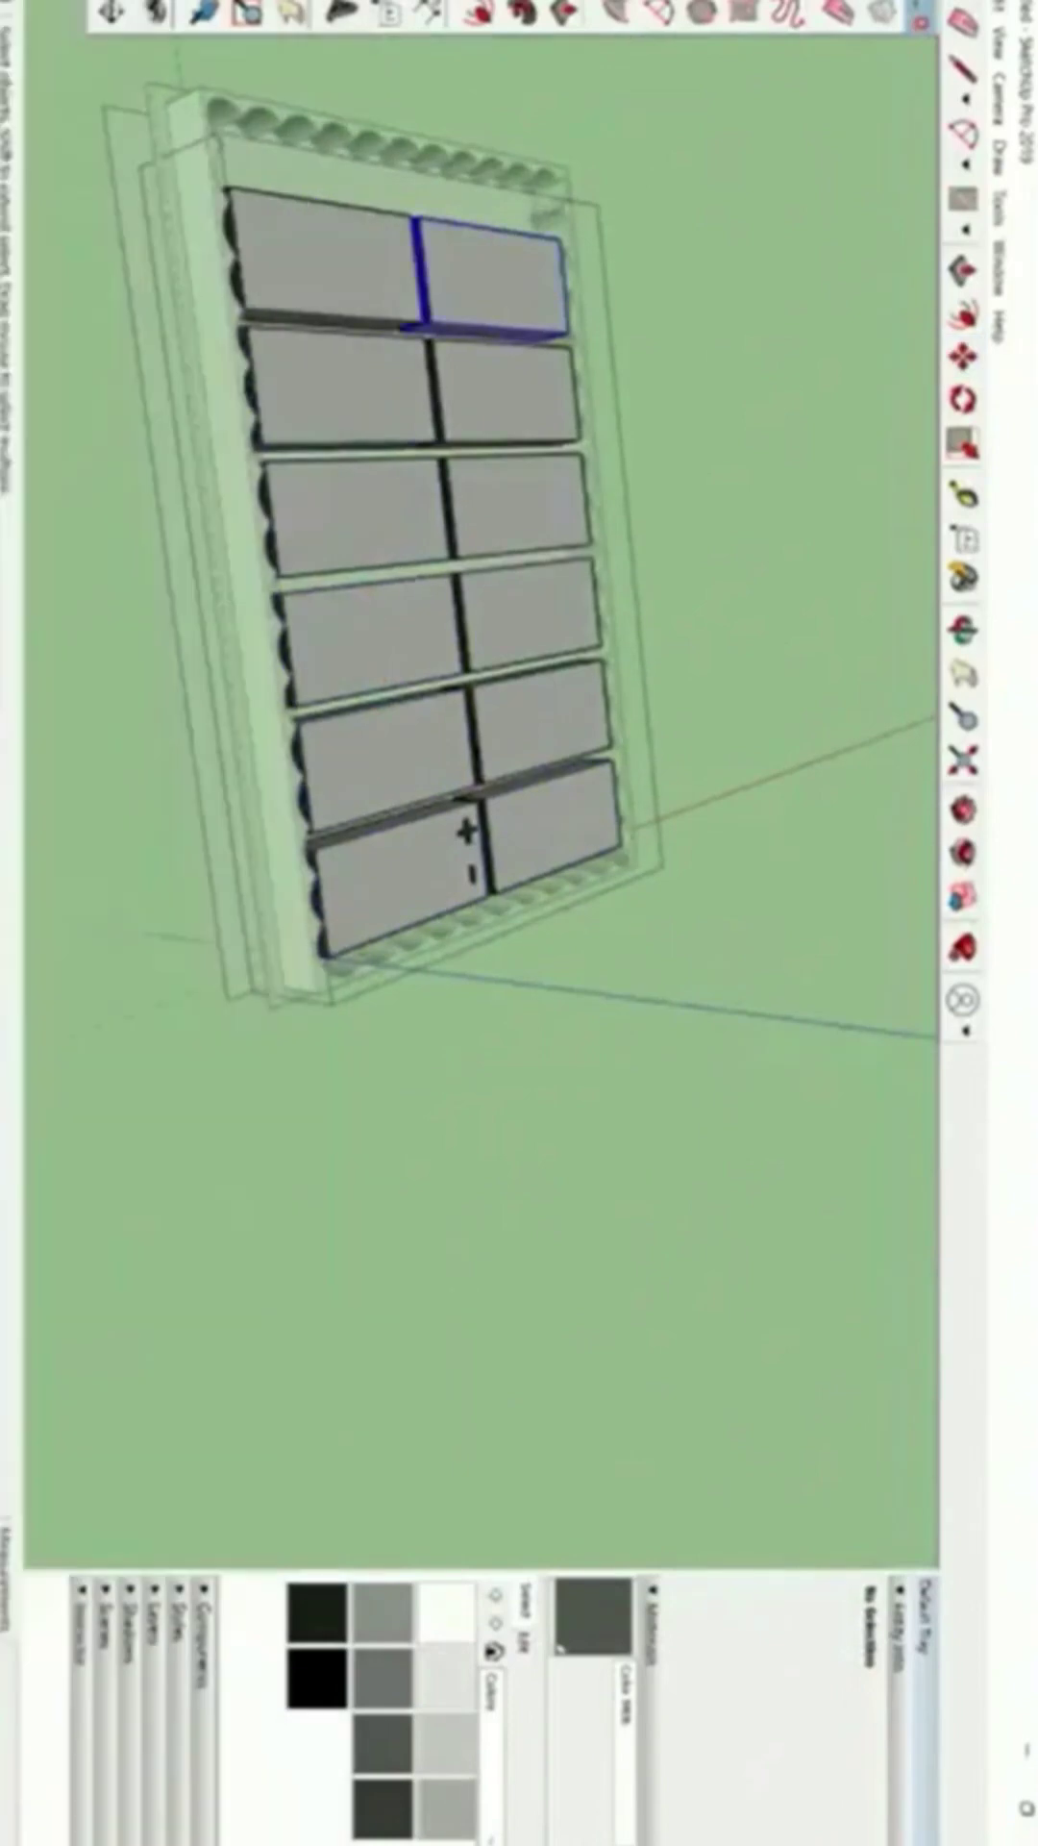
pyautogui.keyDown('shift'); pyautogui.click(332, 259); pyautogui.keyUp('shift')
pyautogui.press('m')
pyautogui.scroll(3, 452, 173)
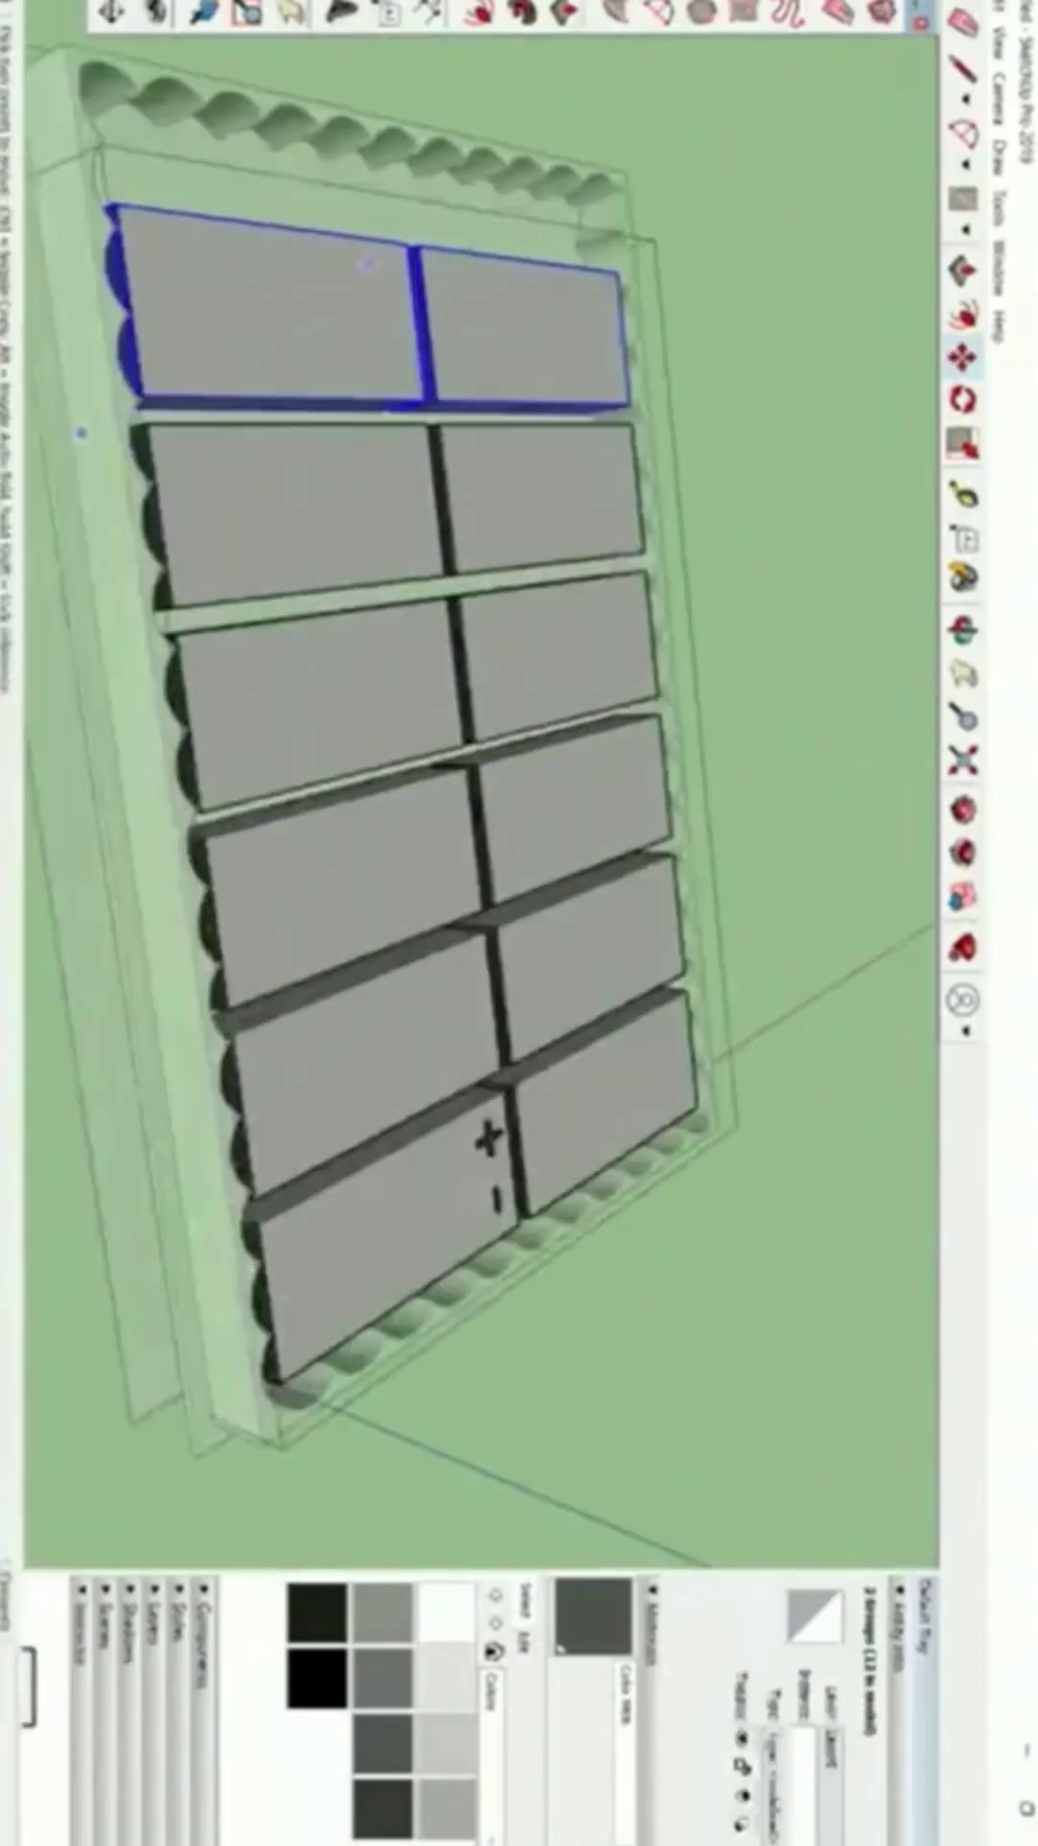
pyautogui.click(81, 431)
pyautogui.click(675, 1182)
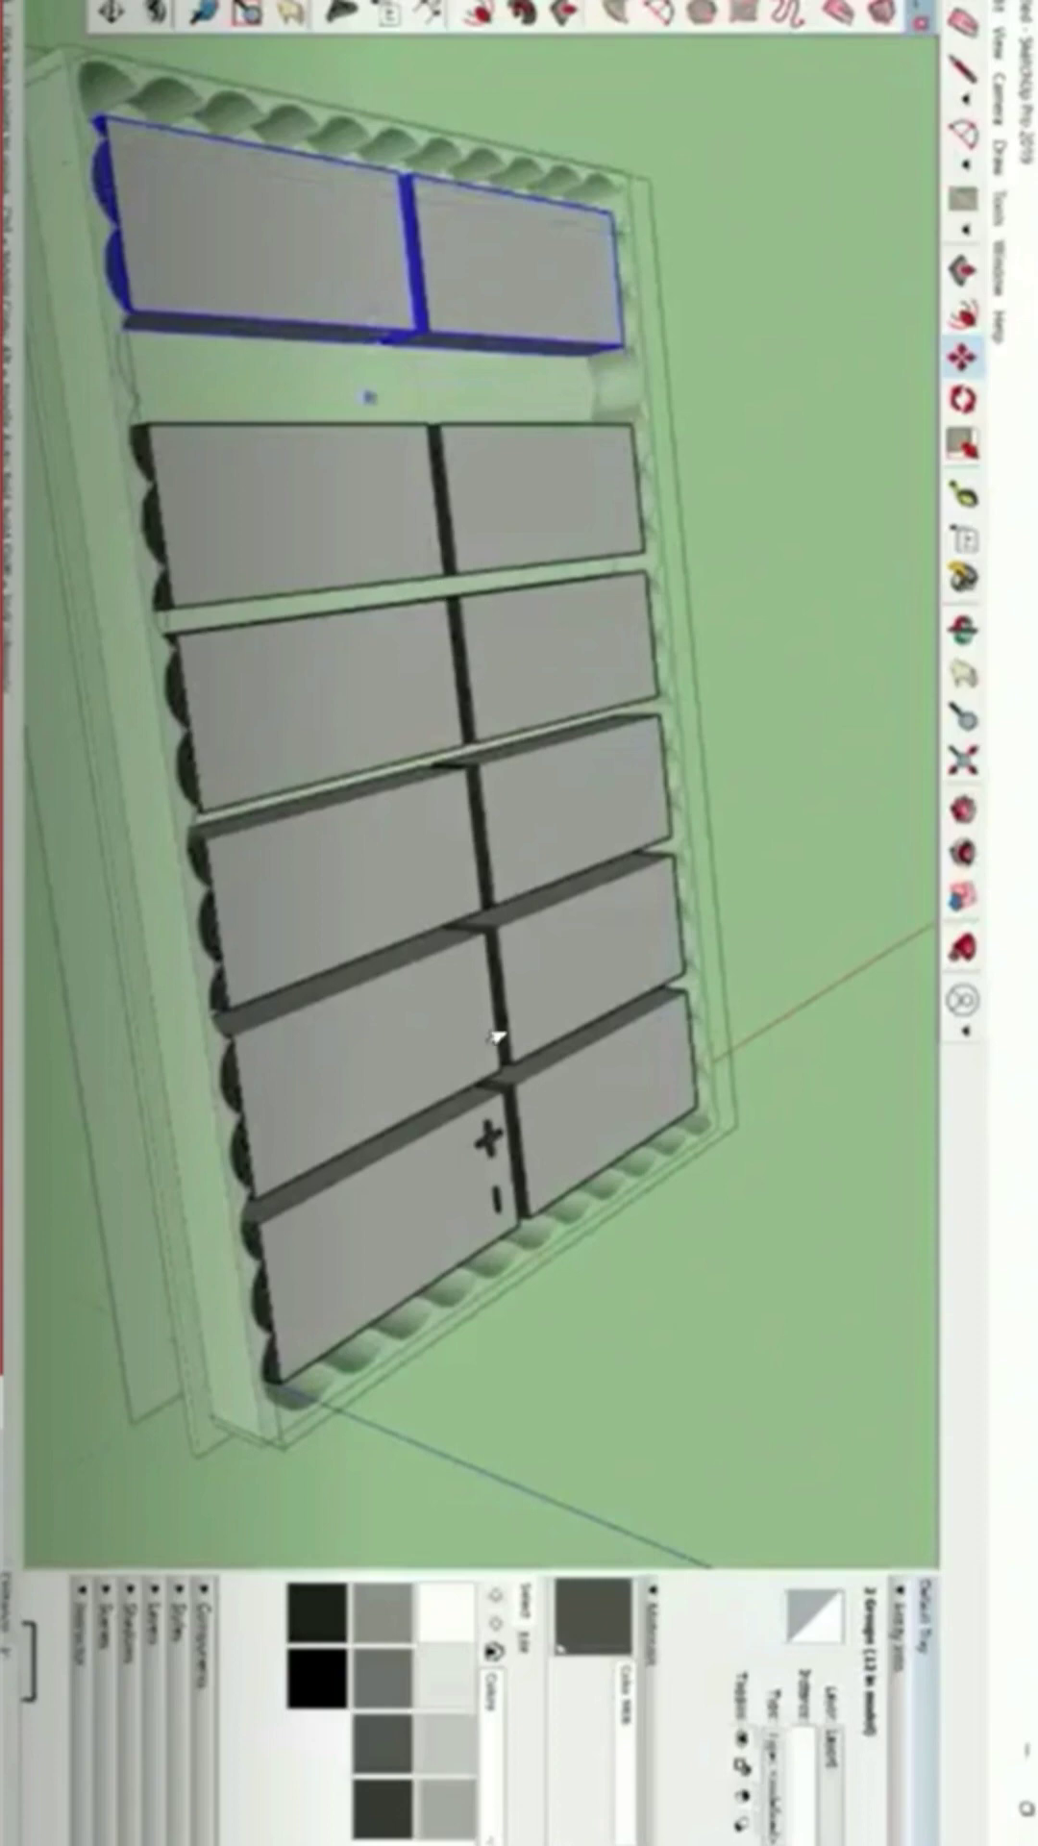
# Move both blocks of the second-farthest row toward the farthest row, narrowing the gap between them.
pyautogui.press('space')
pyautogui.click(508, 1124)
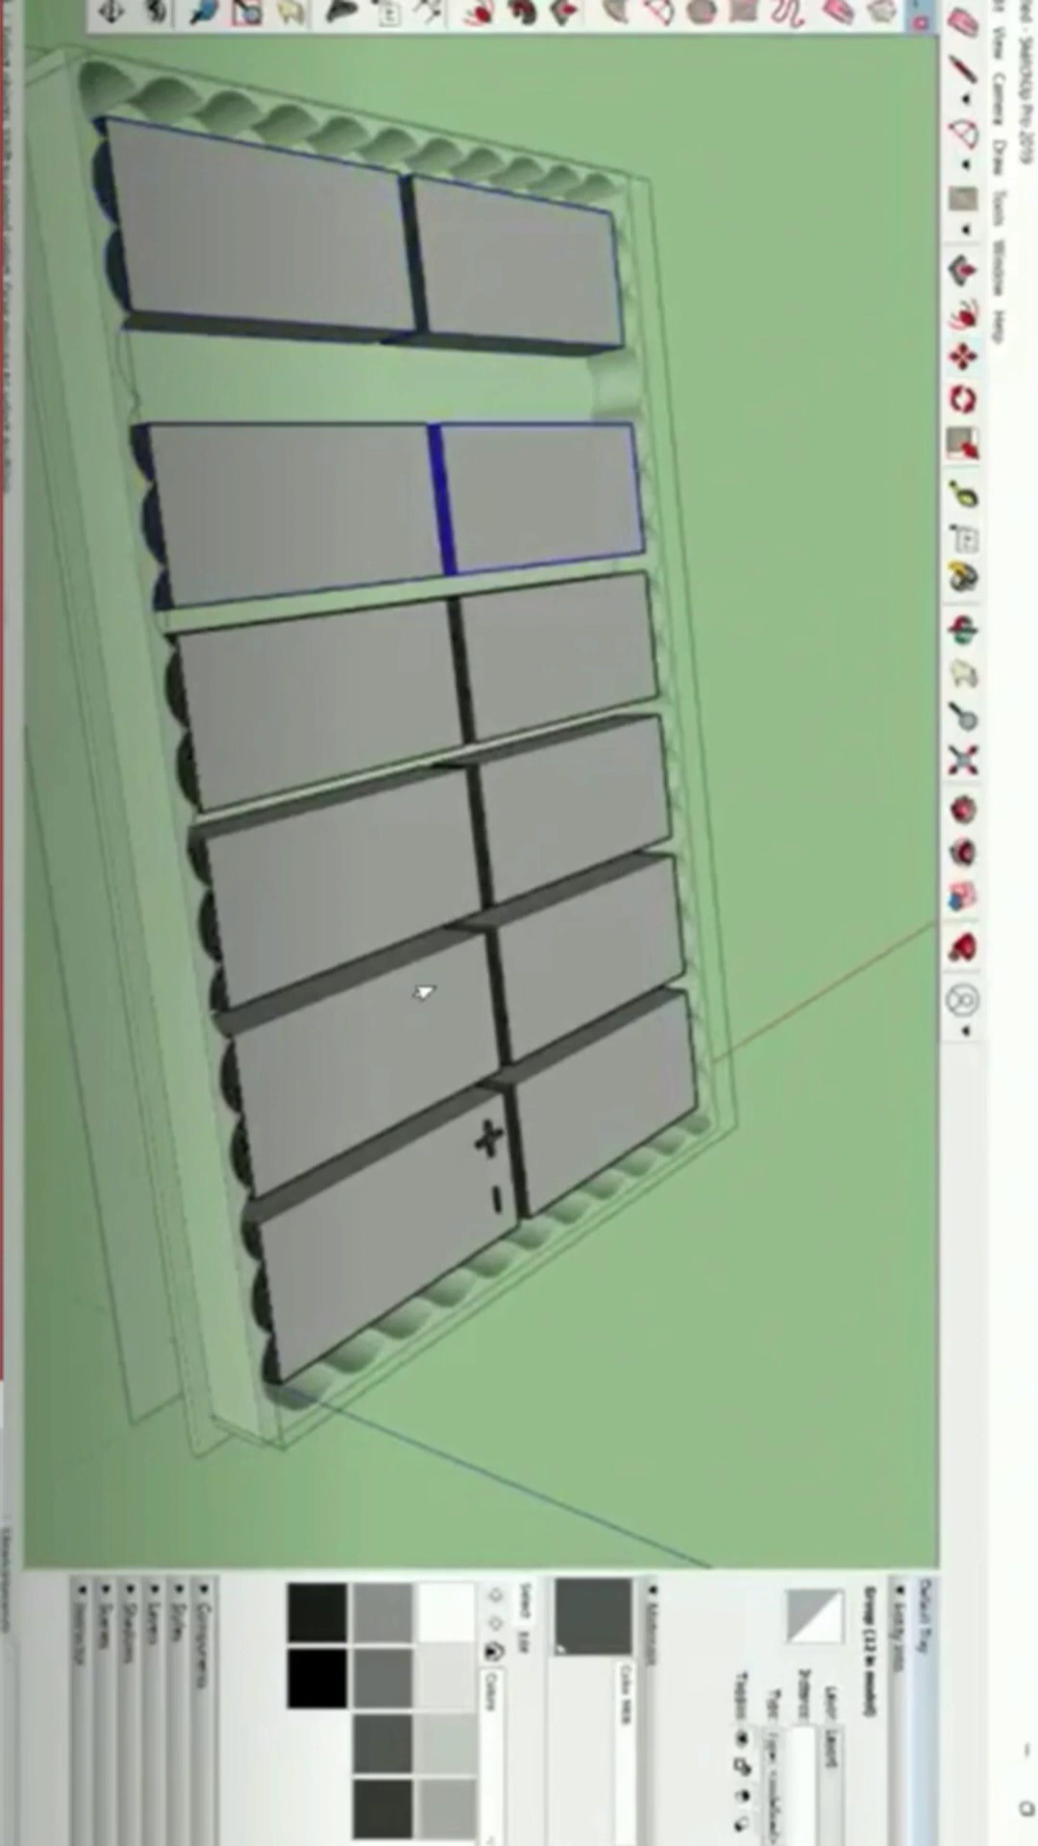
pyautogui.hotkey('ctrl', 'z')
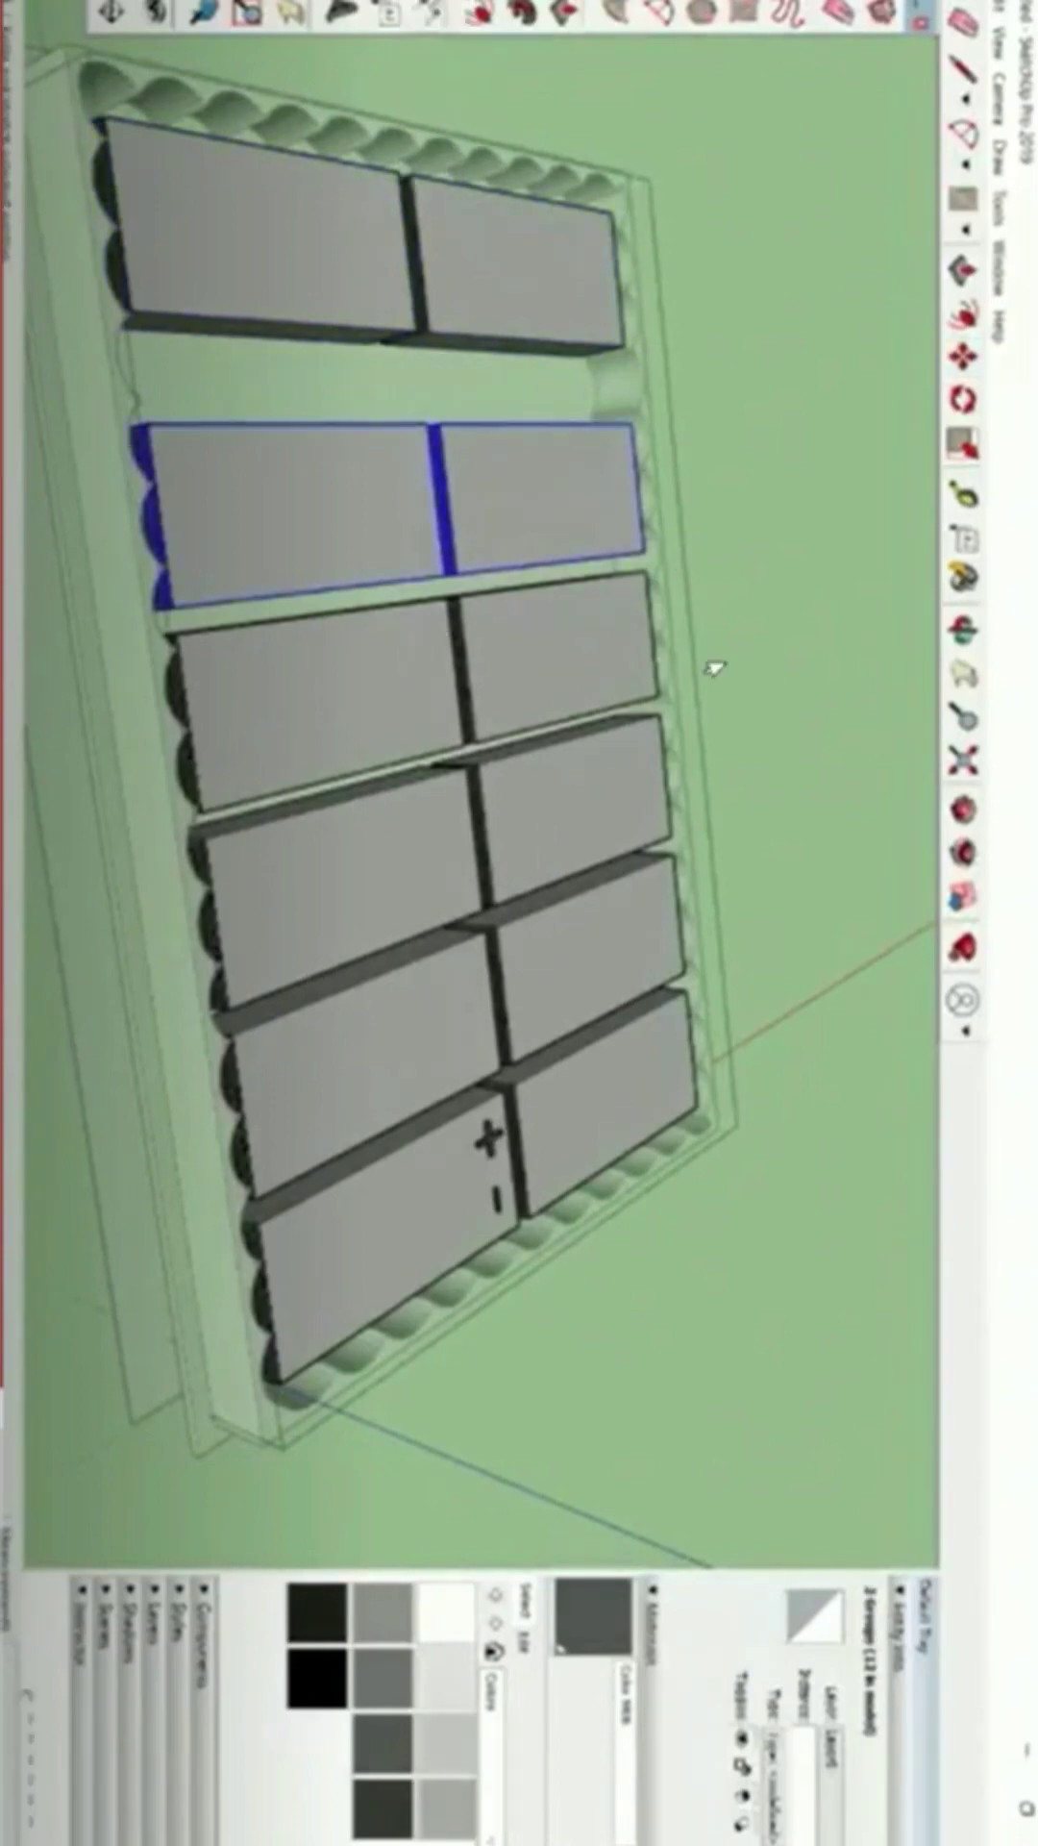
pyautogui.press('m')
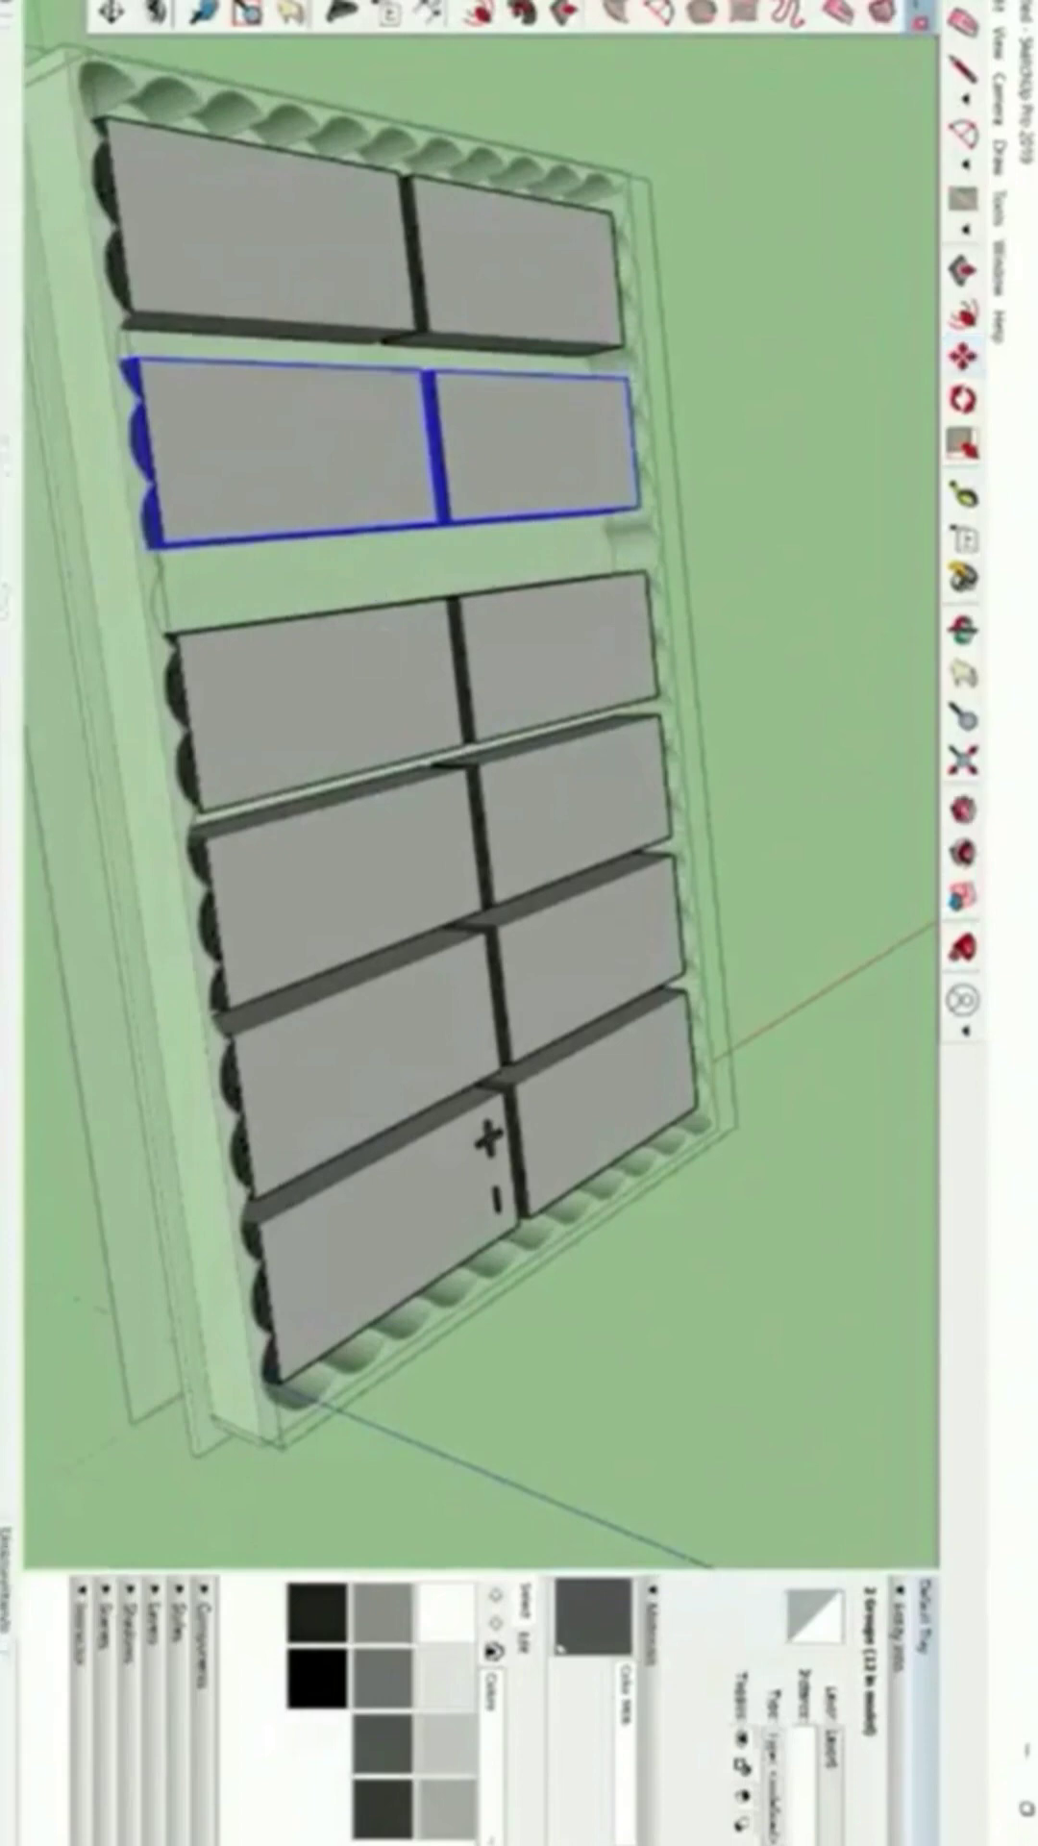
# Move both blocks of the third row from the far end toward the second, leaving a narrow gap.
pyautogui.click(418, 663)
pyautogui.keyDown('shift'); pyautogui.click(505, 654); pyautogui.keyUp('shift')
pyautogui.press('m')
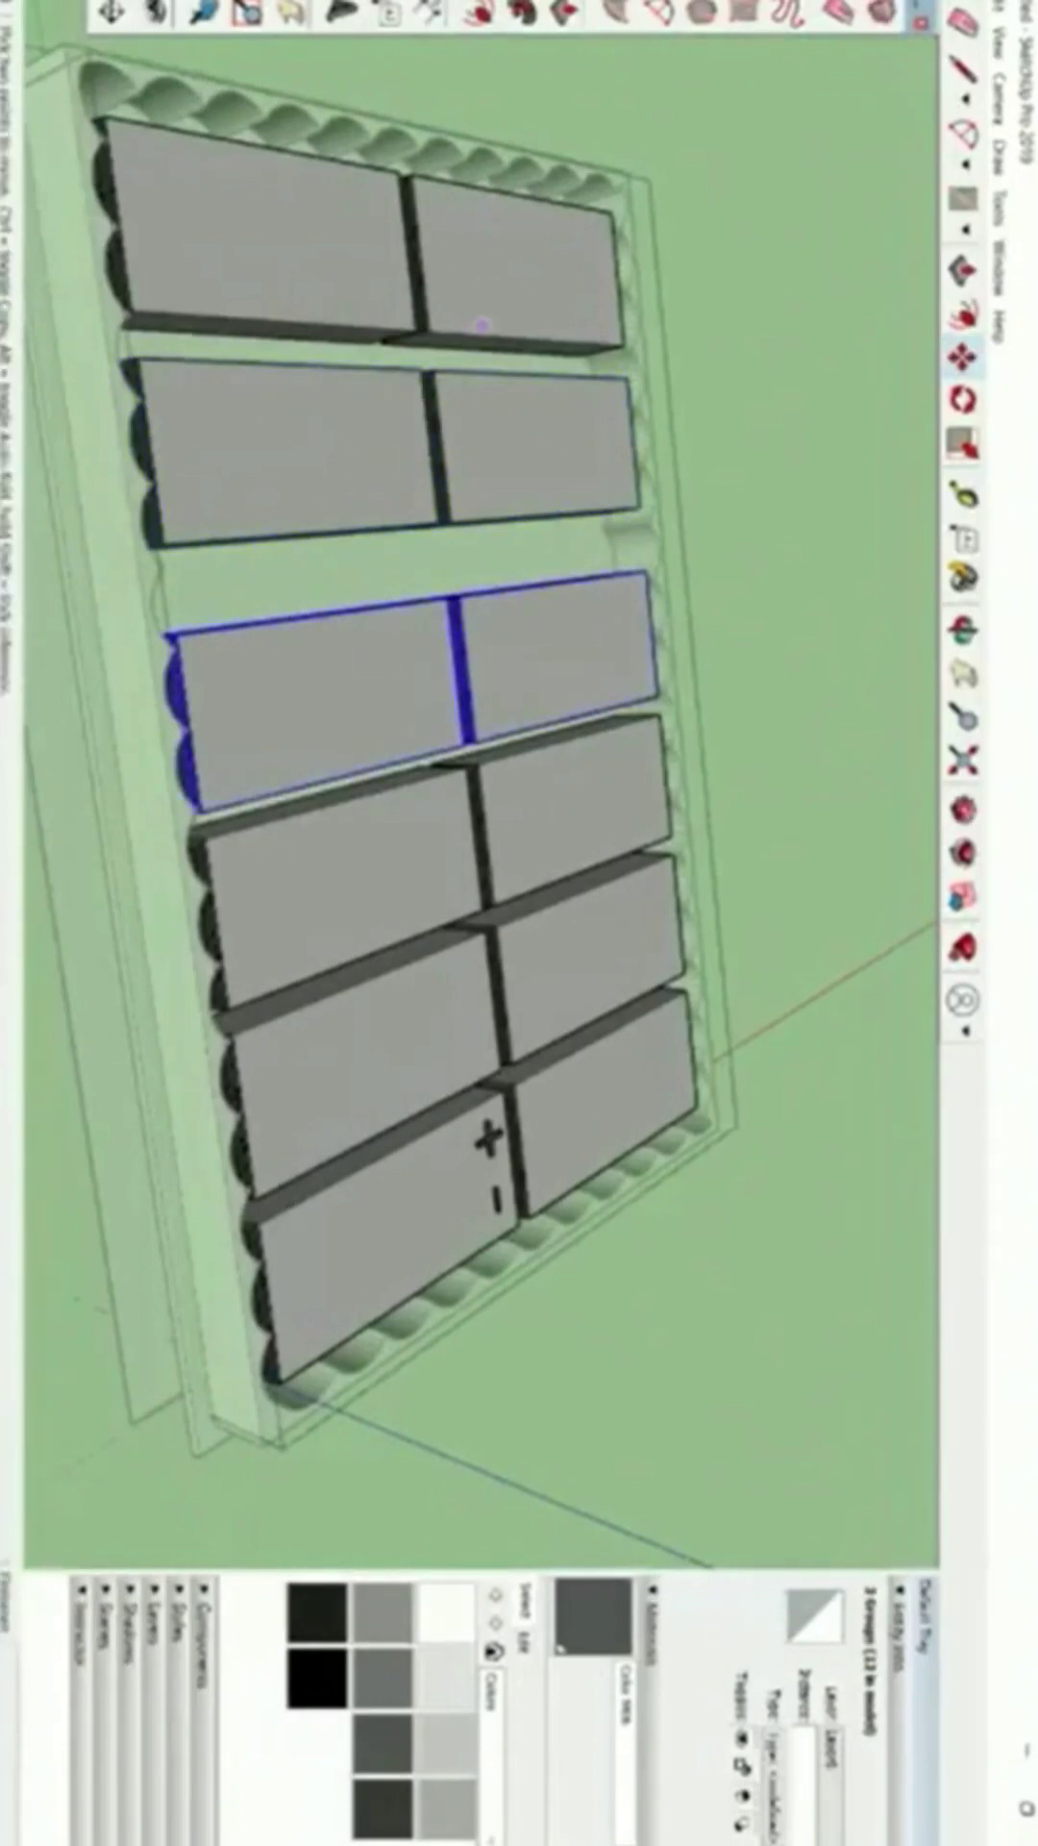
pyautogui.click(521, 683)
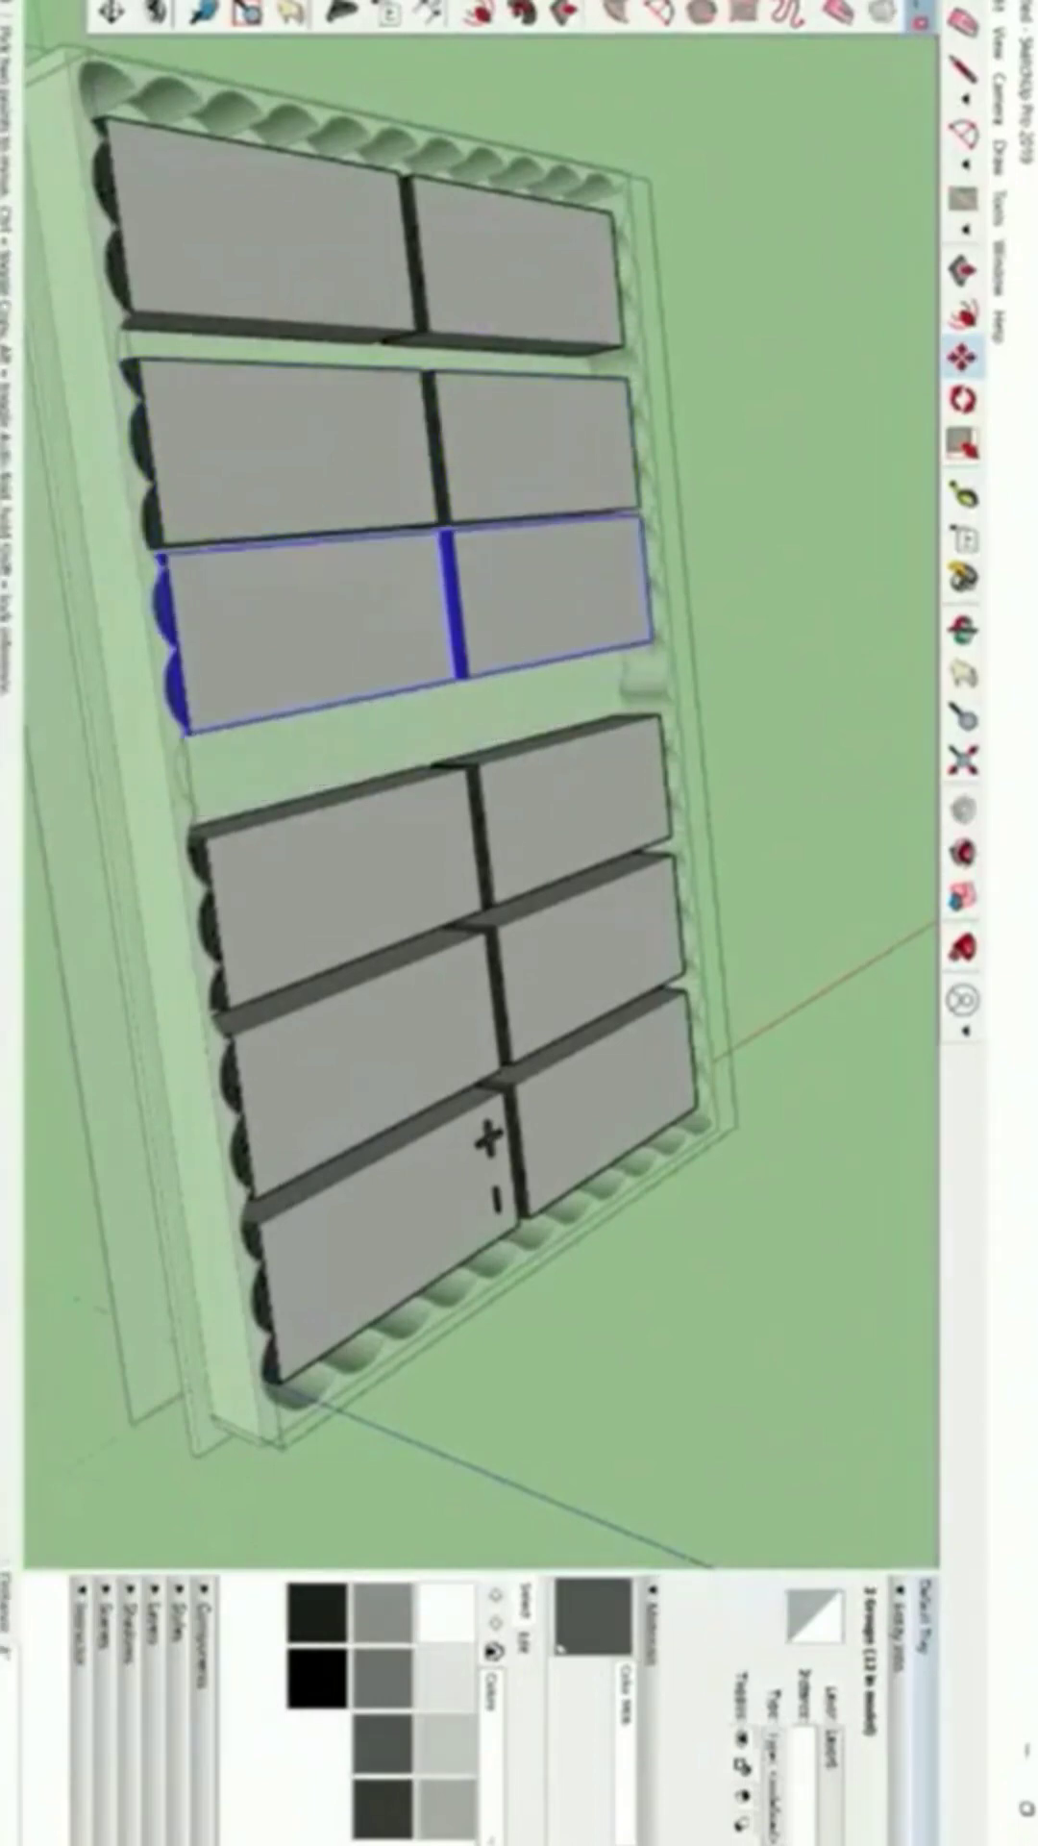
pyautogui.click(530, 650)
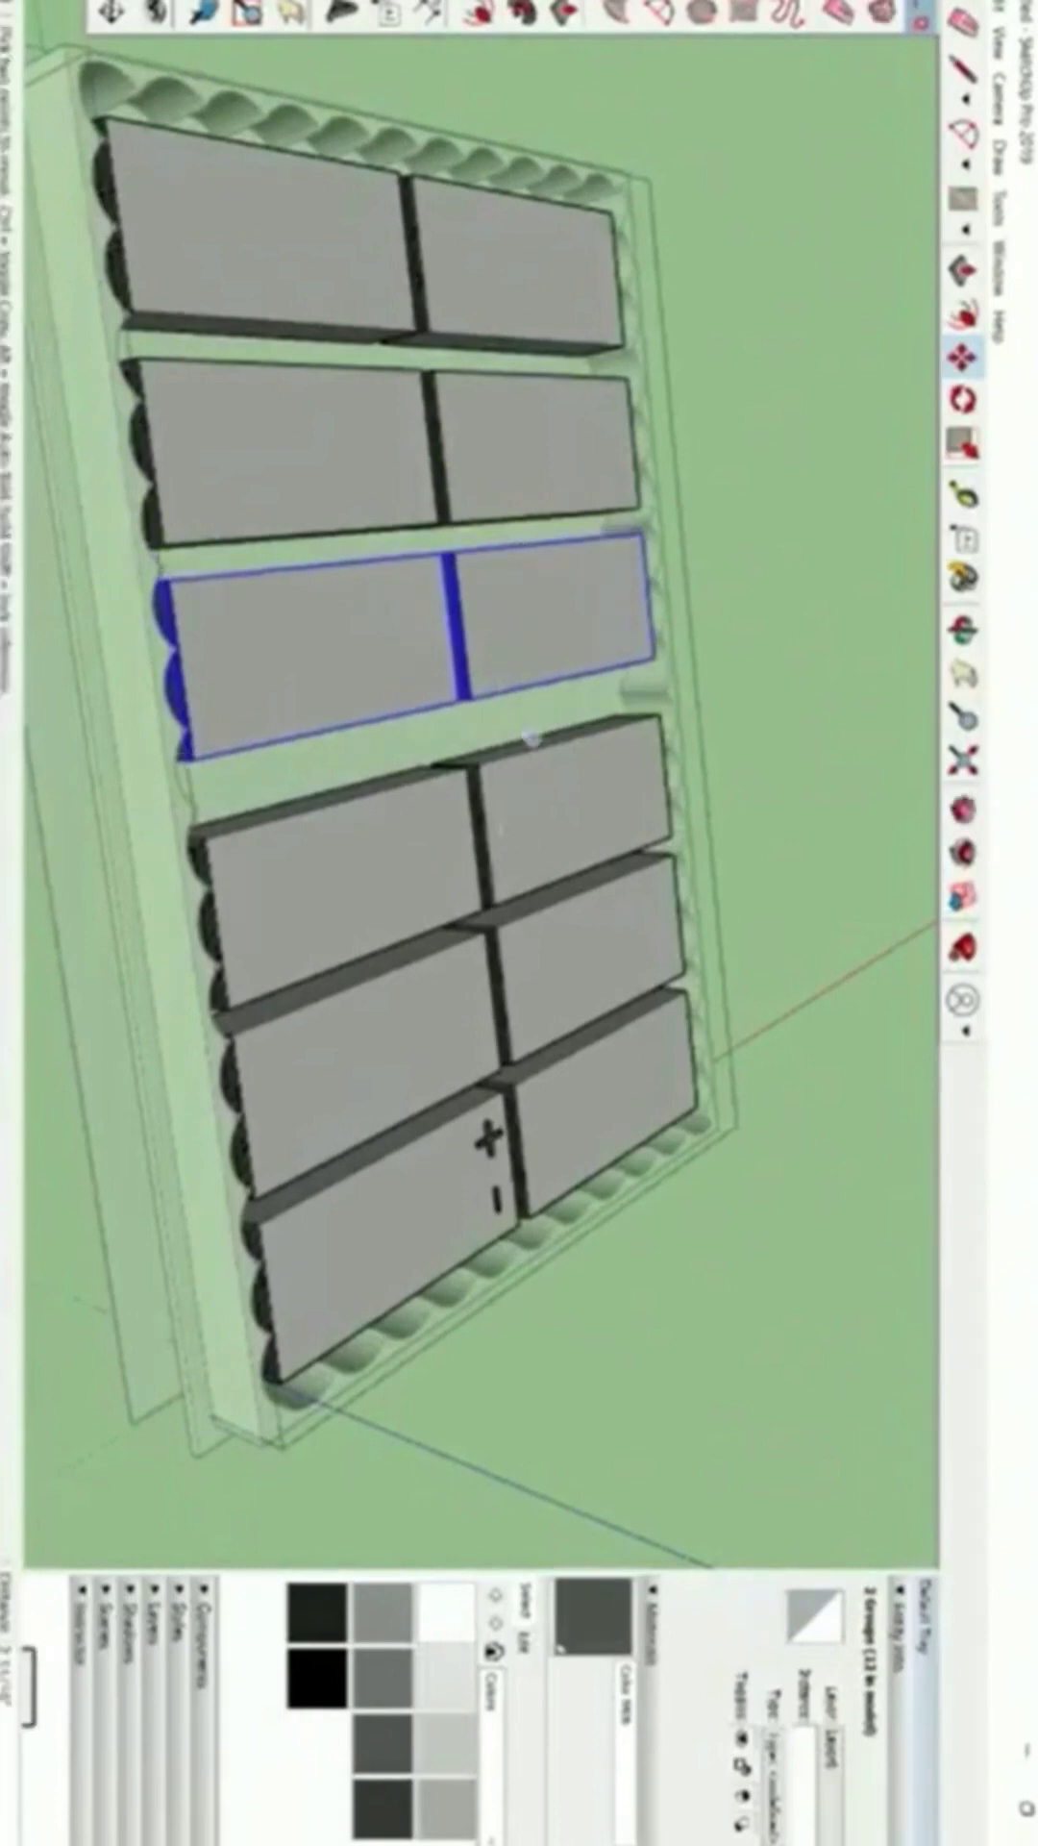
# Move both blocks of the fourth row from the far end closer to the third row.
pyautogui.press('space')
pyautogui.click(523, 817)
pyautogui.keyDown('shift'); pyautogui.click(444, 827); pyautogui.keyUp('shift')
pyautogui.press('m')
pyautogui.moveTo(597, 733); pyautogui.dragTo(556, 828, button='middle')
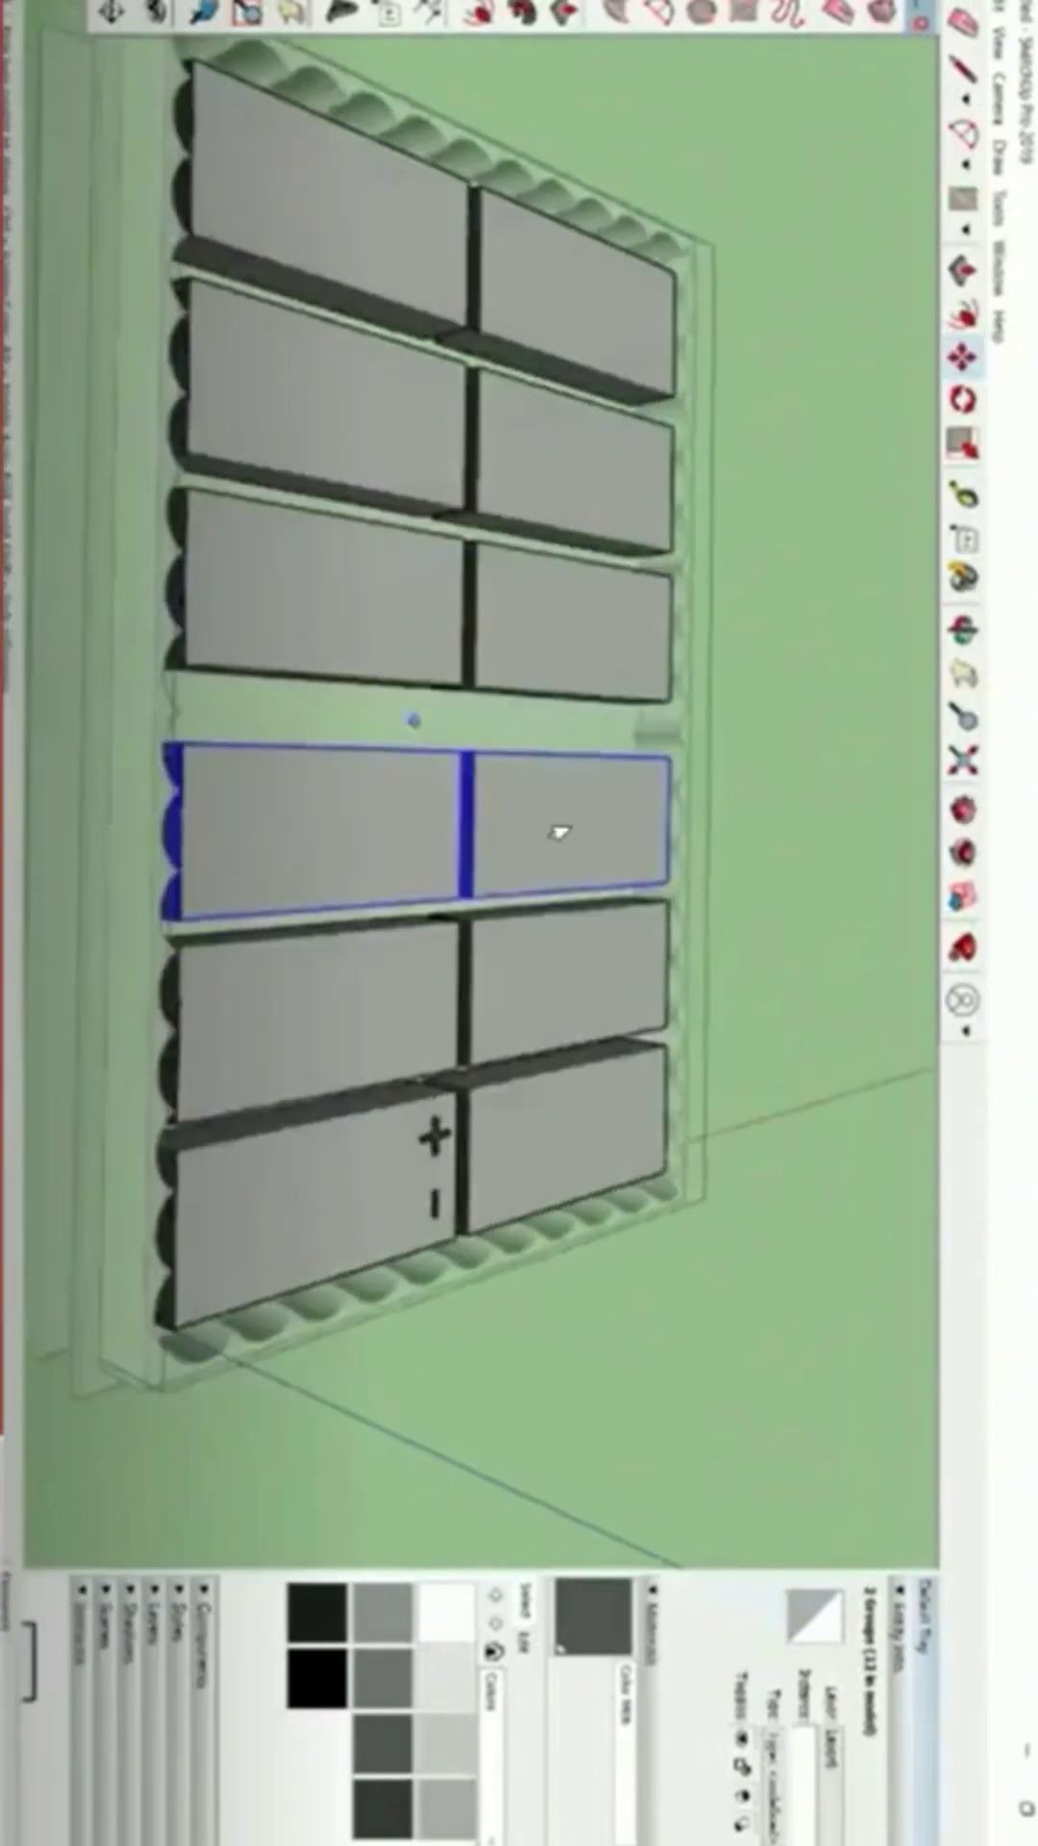
pyautogui.click(505, 1096)
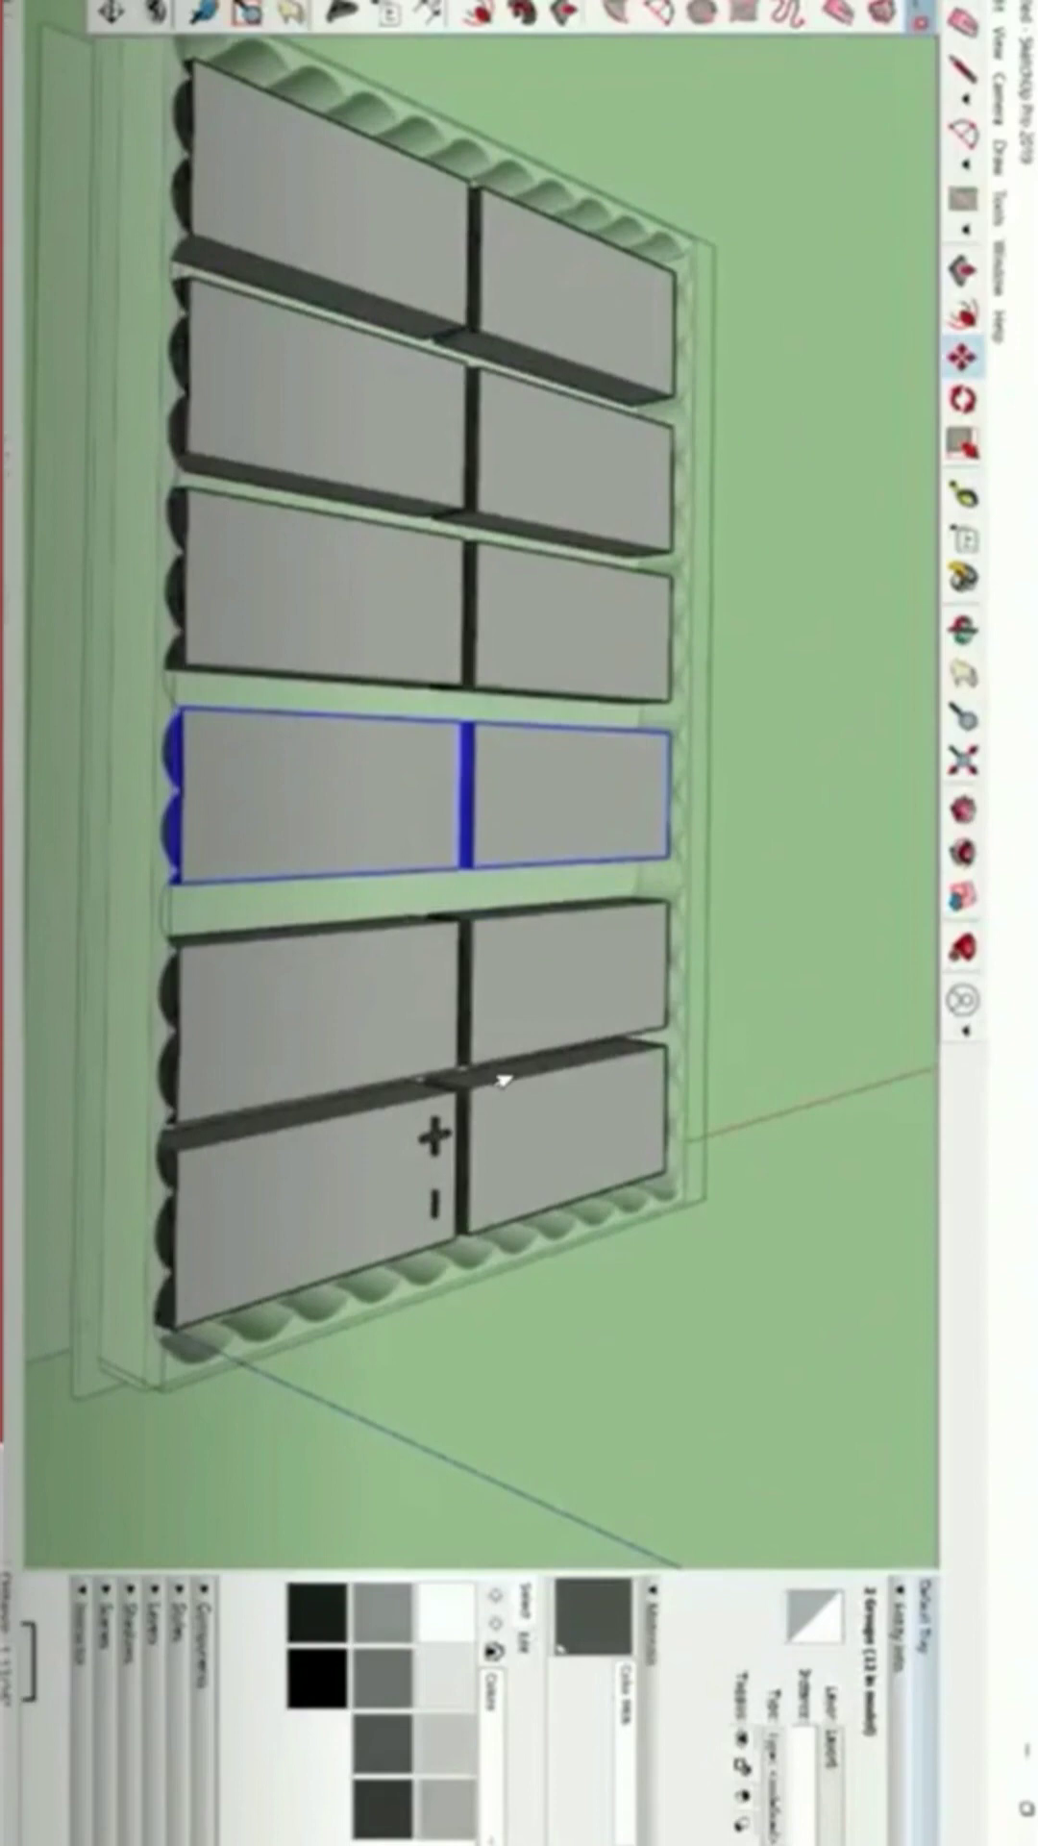
# Move both blocks of the fifth row slightly away from the row containing the plus and minus marks.
pyautogui.moveTo(494, 1079); pyautogui.dragTo(524, 1024, button='middle')
pyautogui.press('space')
pyautogui.click(428, 1005)
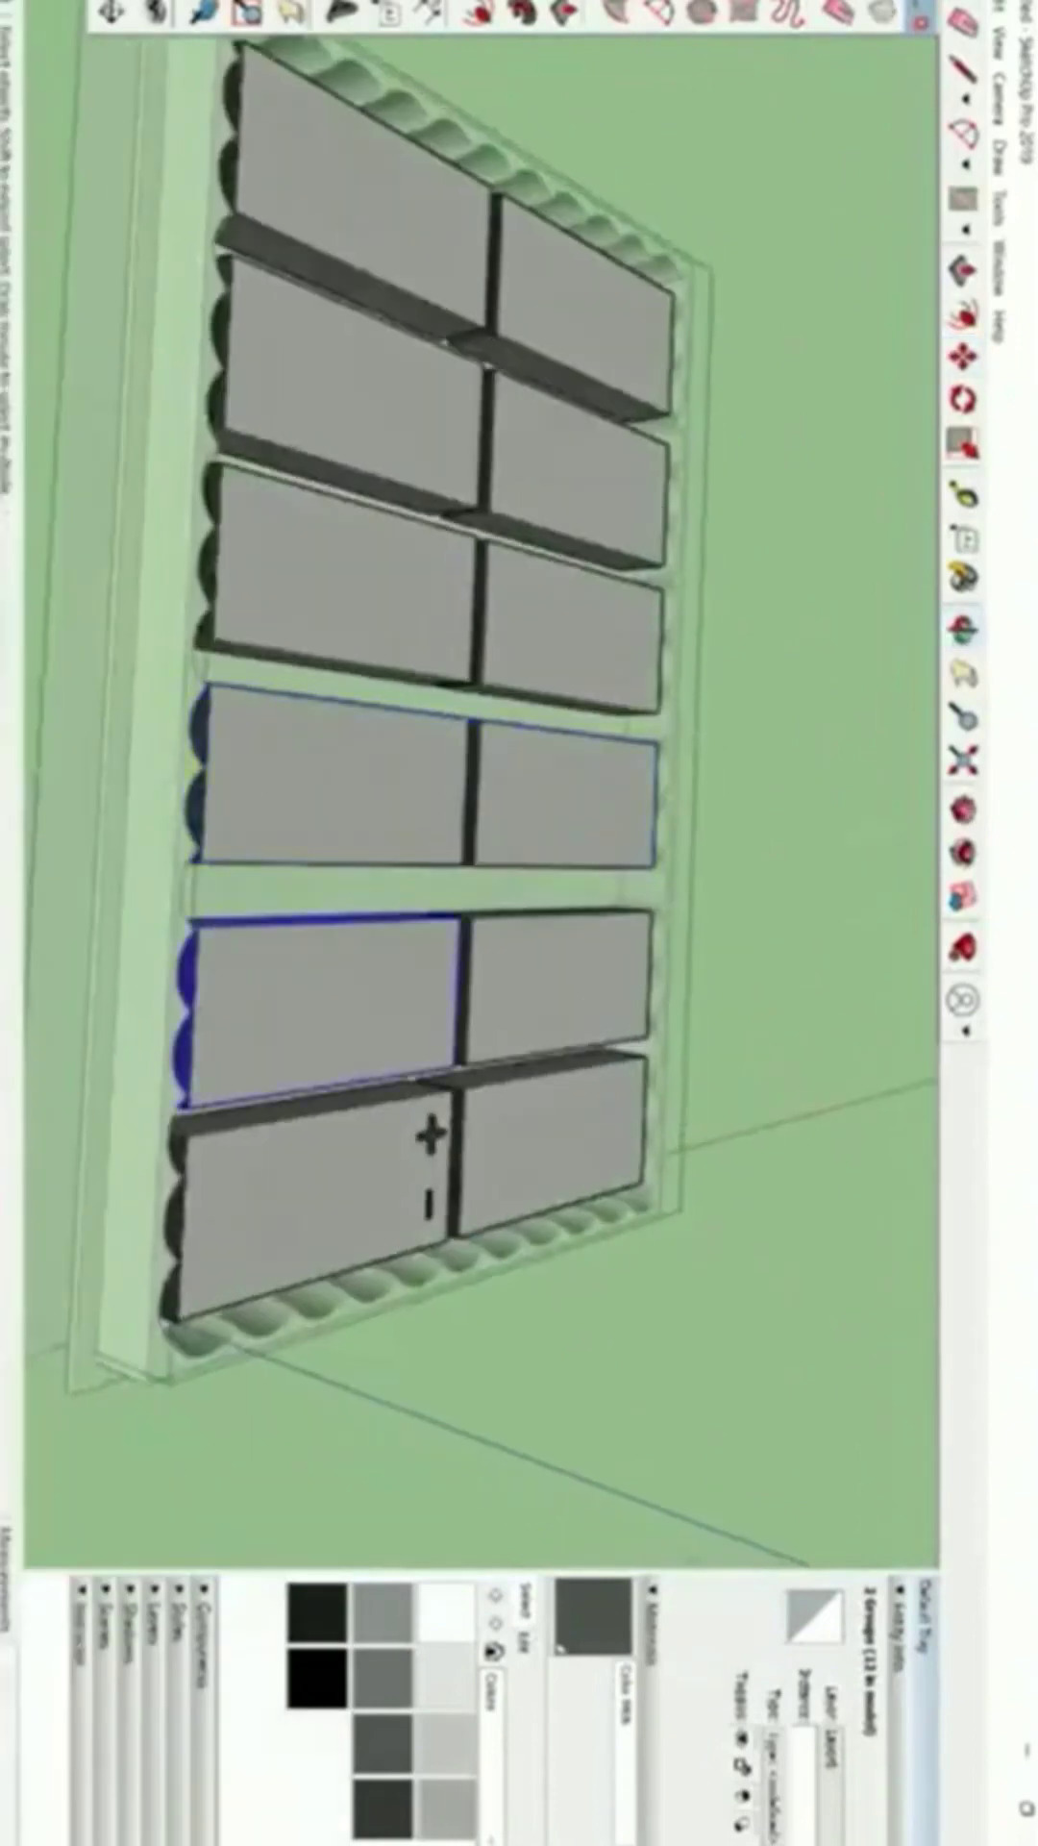
pyautogui.keyDown('shift'); pyautogui.click(509, 995); pyautogui.keyUp('shift')
pyautogui.press('m')
pyautogui.click(413, 971)
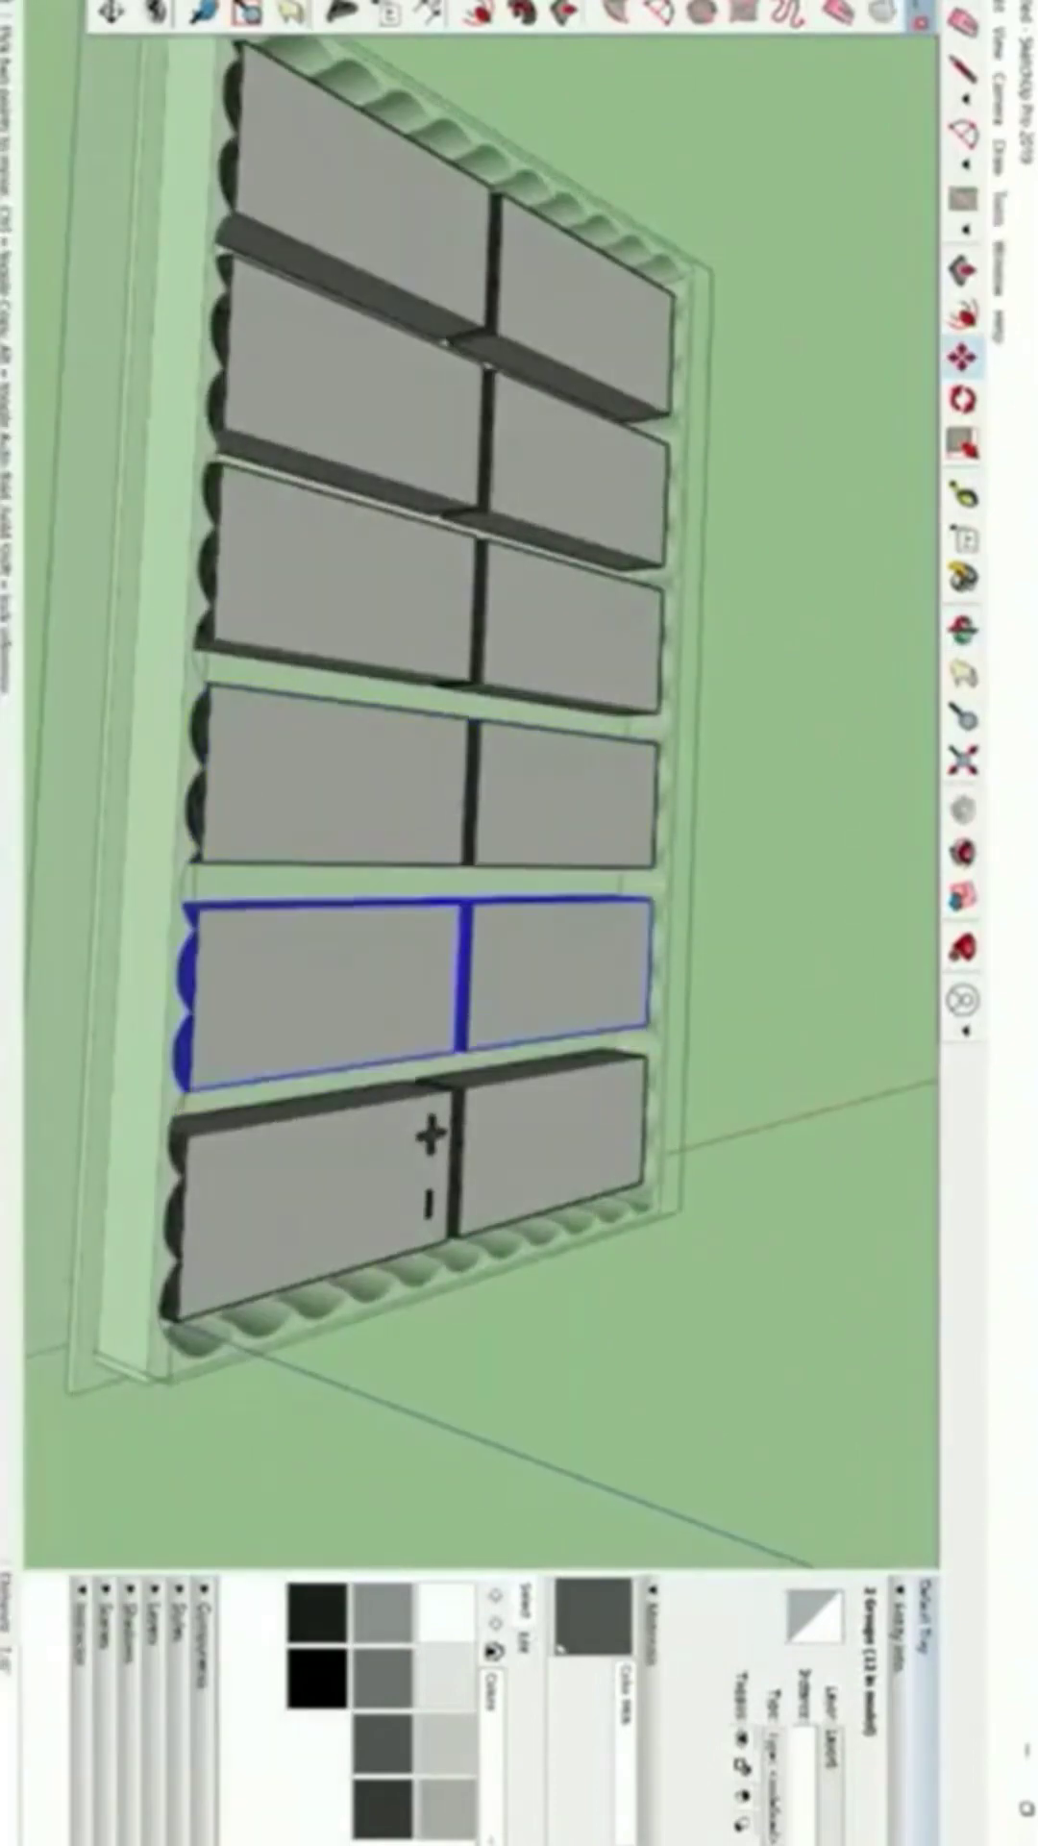
pyautogui.click(414, 965)
# Open the battery block with the plus and minus marks and select all its geometry for scaling.
pyautogui.moveTo(119, 1100); pyautogui.dragTo(104, 1069, button='middle')
pyautogui.press('space')
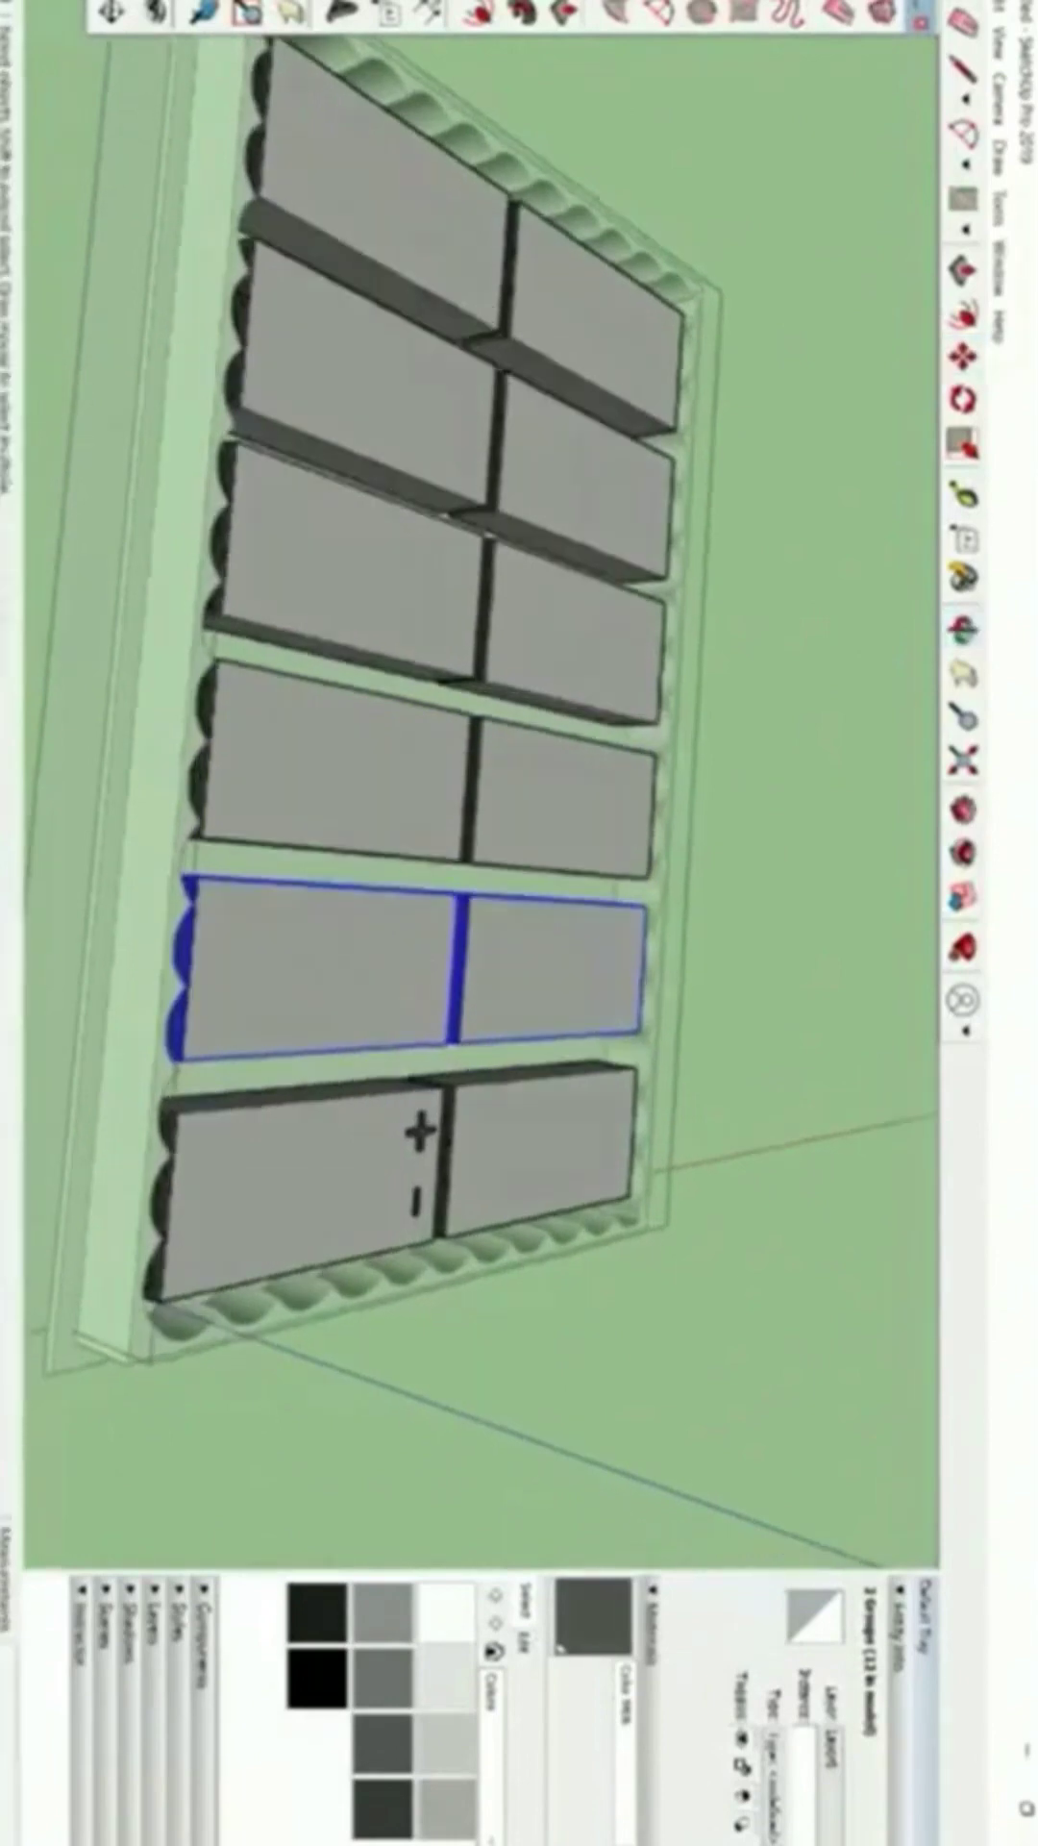
pyautogui.doubleClick(327, 1173)
pyautogui.tripleClick(327, 1173)
pyautogui.hotkey('ctrl', 'a')
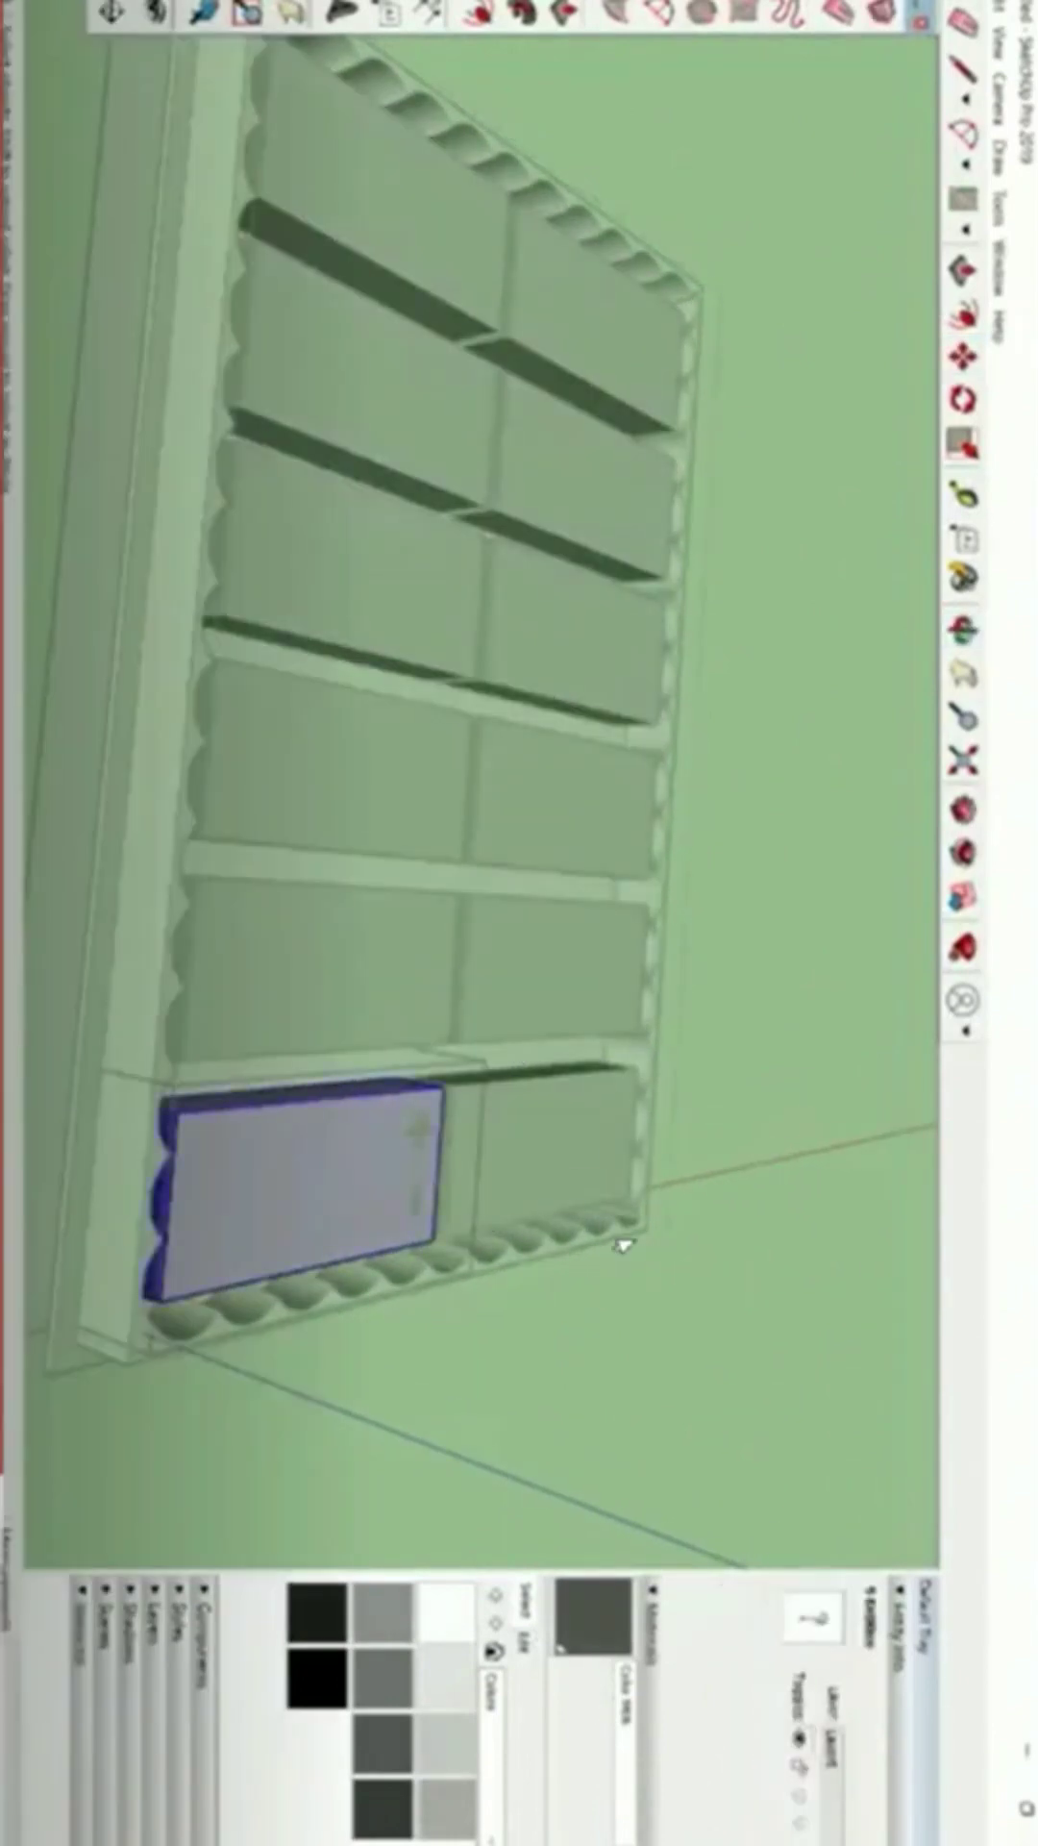
pyautogui.press('s')
pyautogui.scroll(3, 623, 1248)
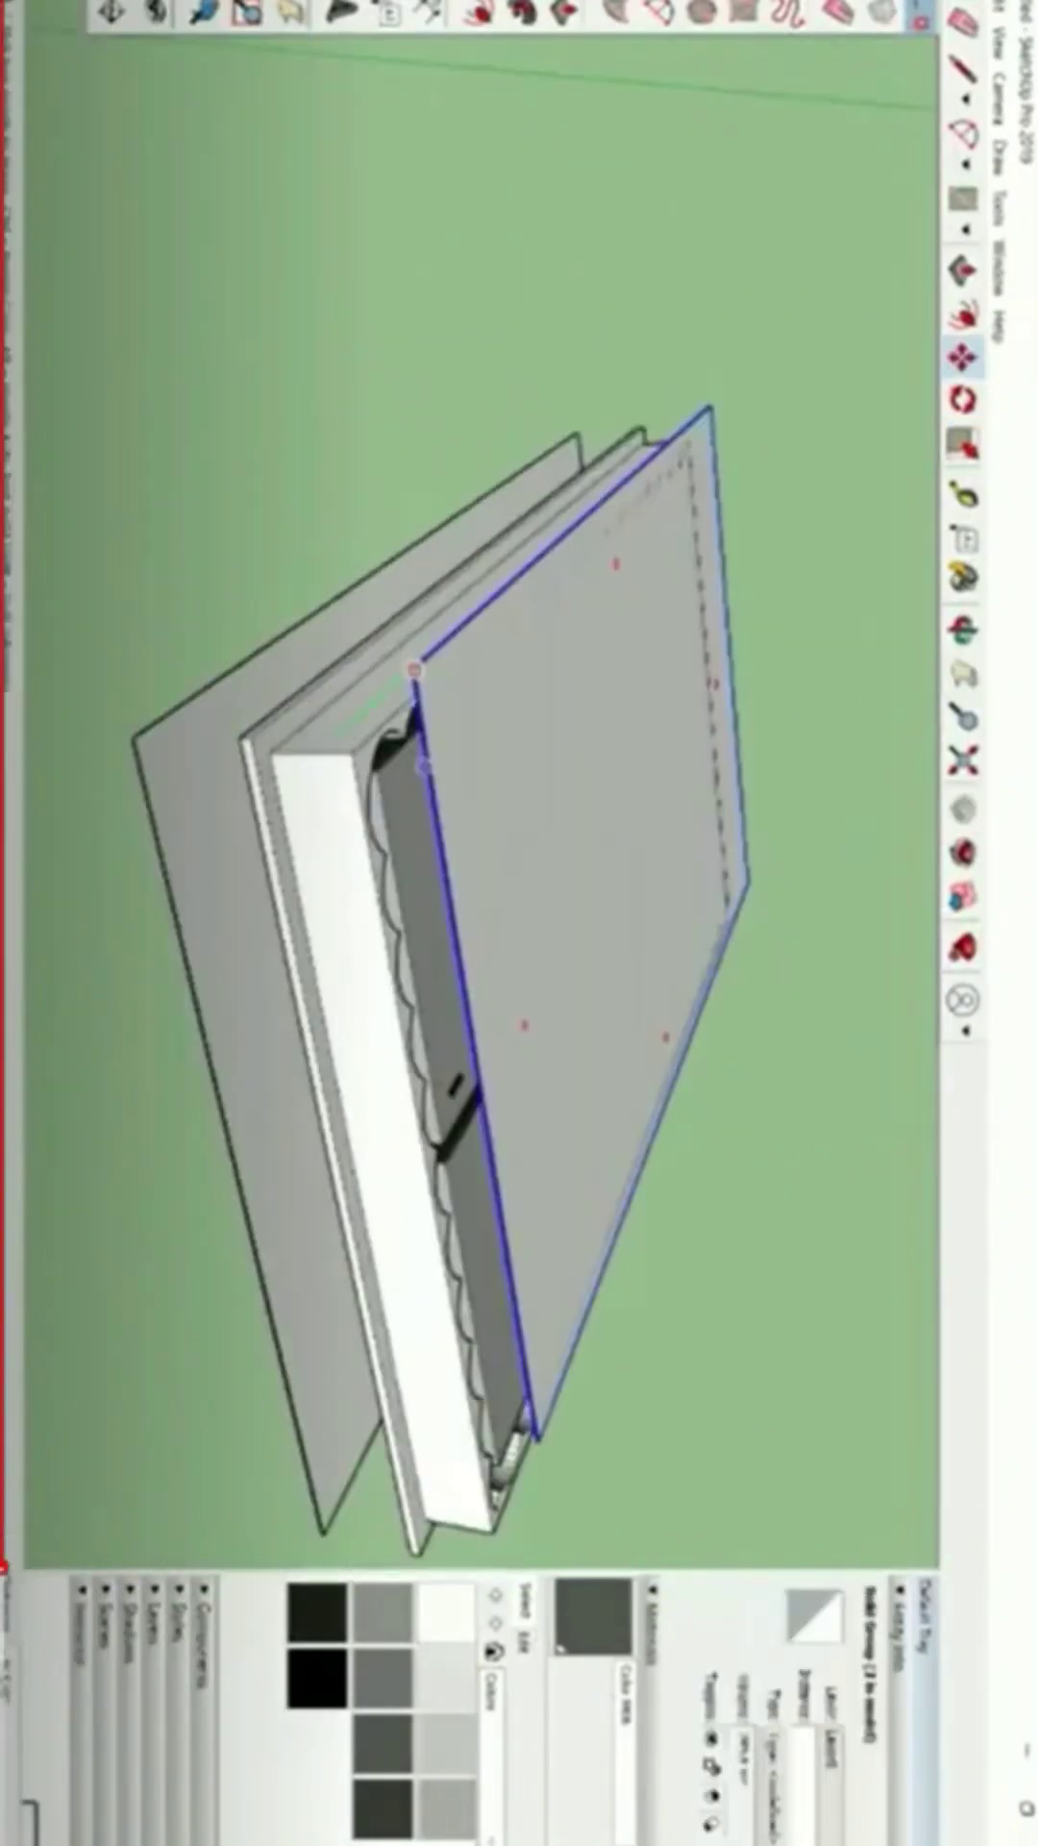
# Move the flat cover panel by its corner onto the matching top corner of the scalloped tray.
pyautogui.moveTo(221, 1202); pyautogui.dragTo(247, 1298, button='middle')
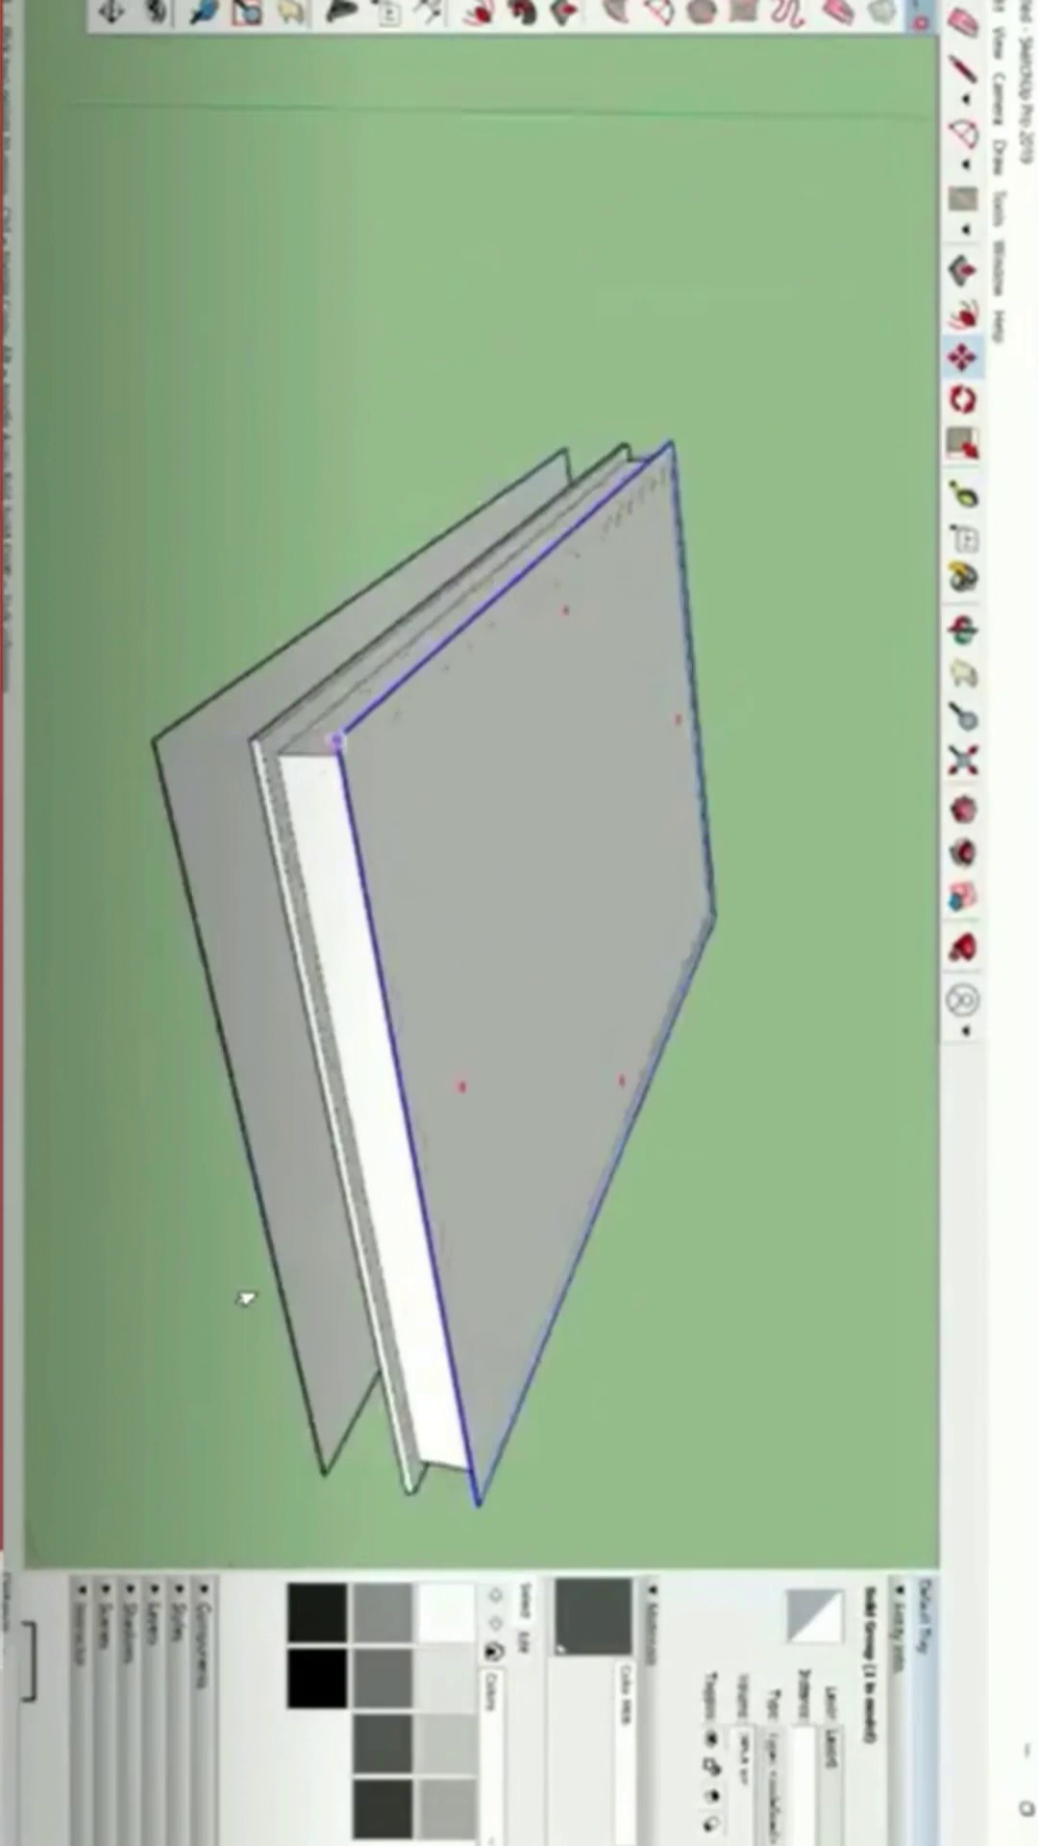
pyautogui.moveTo(247, 1298); pyautogui.dragTo(519, 1038)
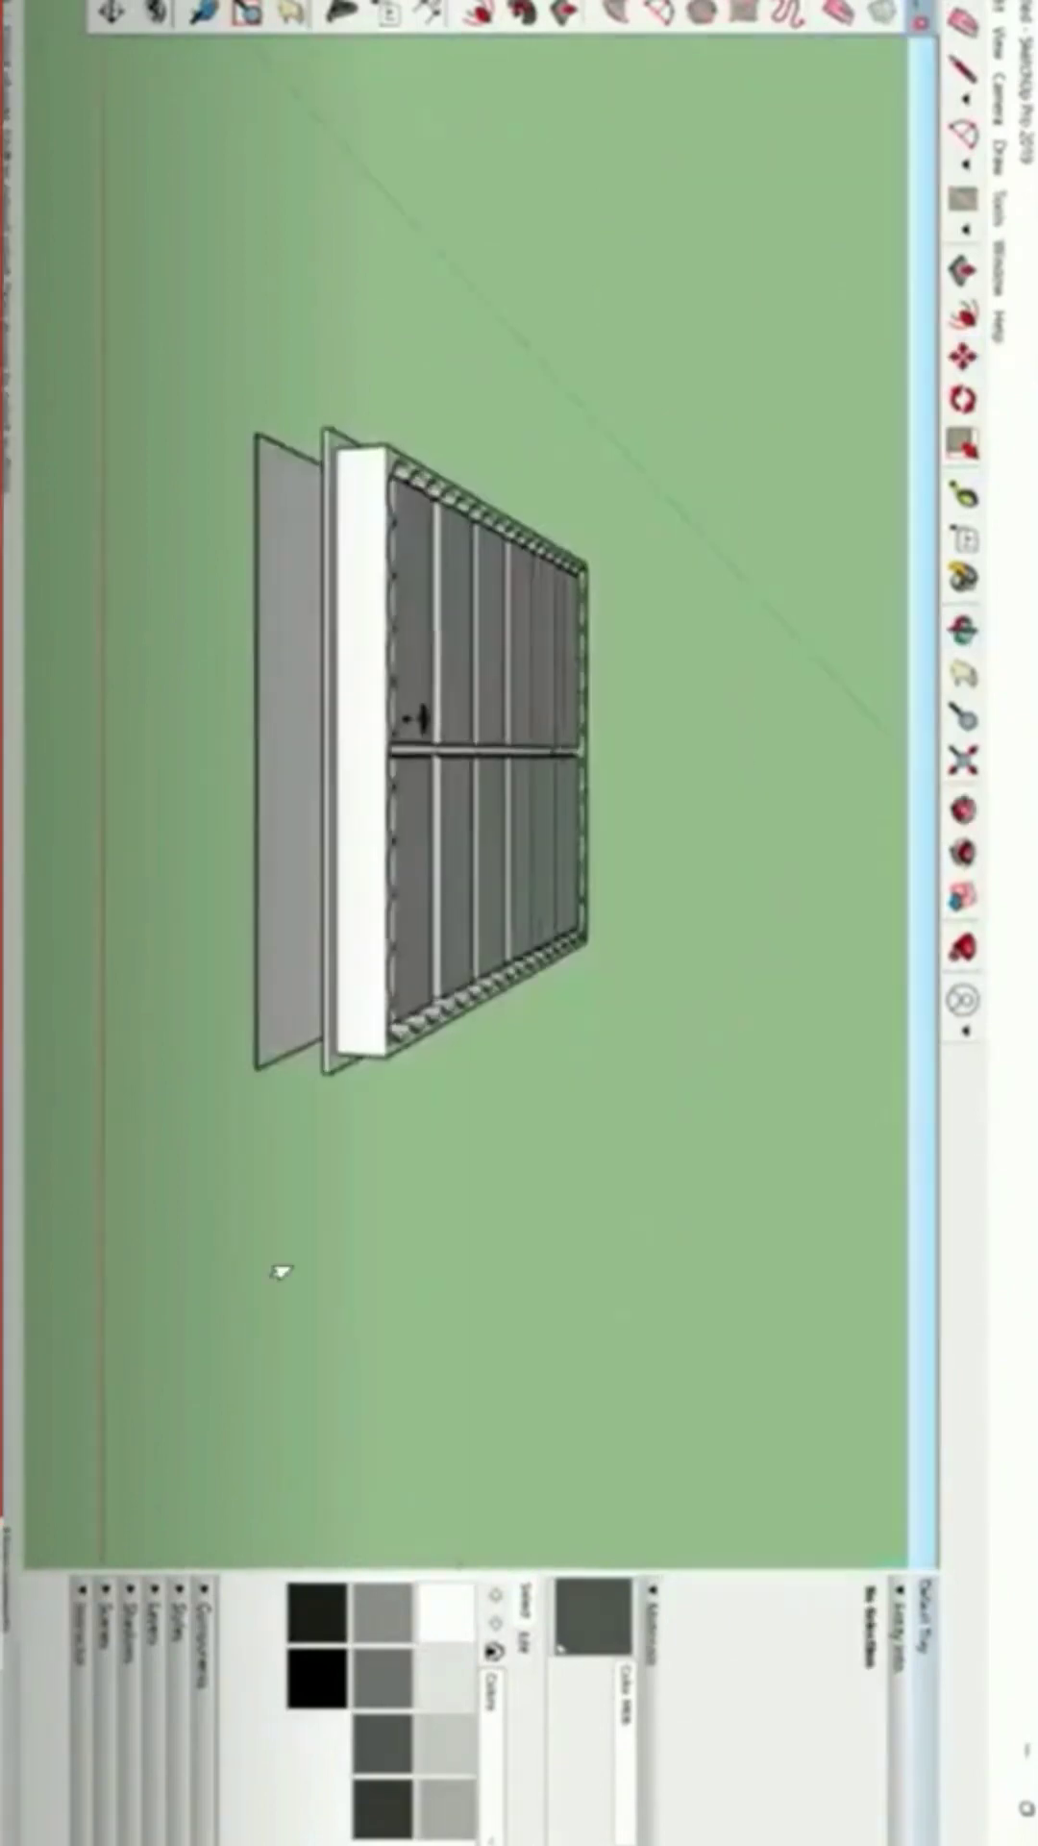
# Draw a flat rectangular panel on the ground and align its corner with the top corner of the scalloped tray.
pyautogui.moveTo(279, 1271); pyautogui.dragTo(382, 1134, button='middle')
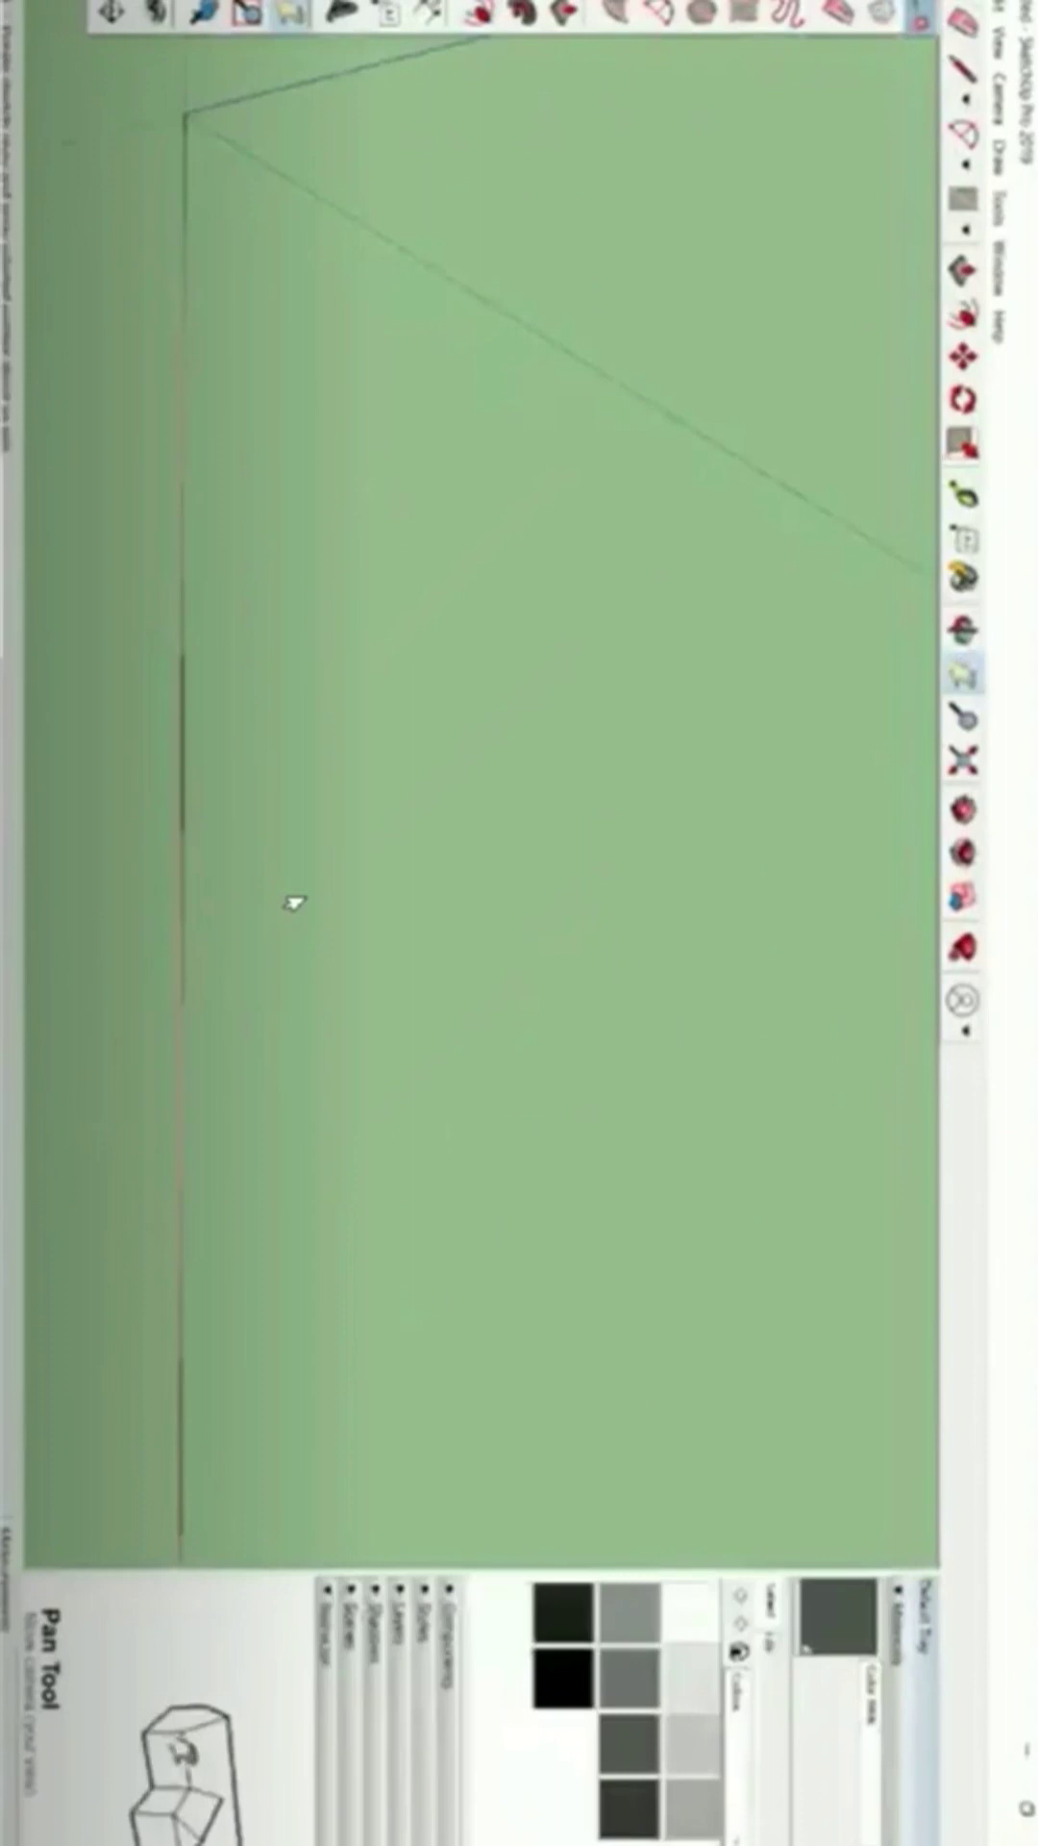
pyautogui.press('r')
pyautogui.click(248, 294)
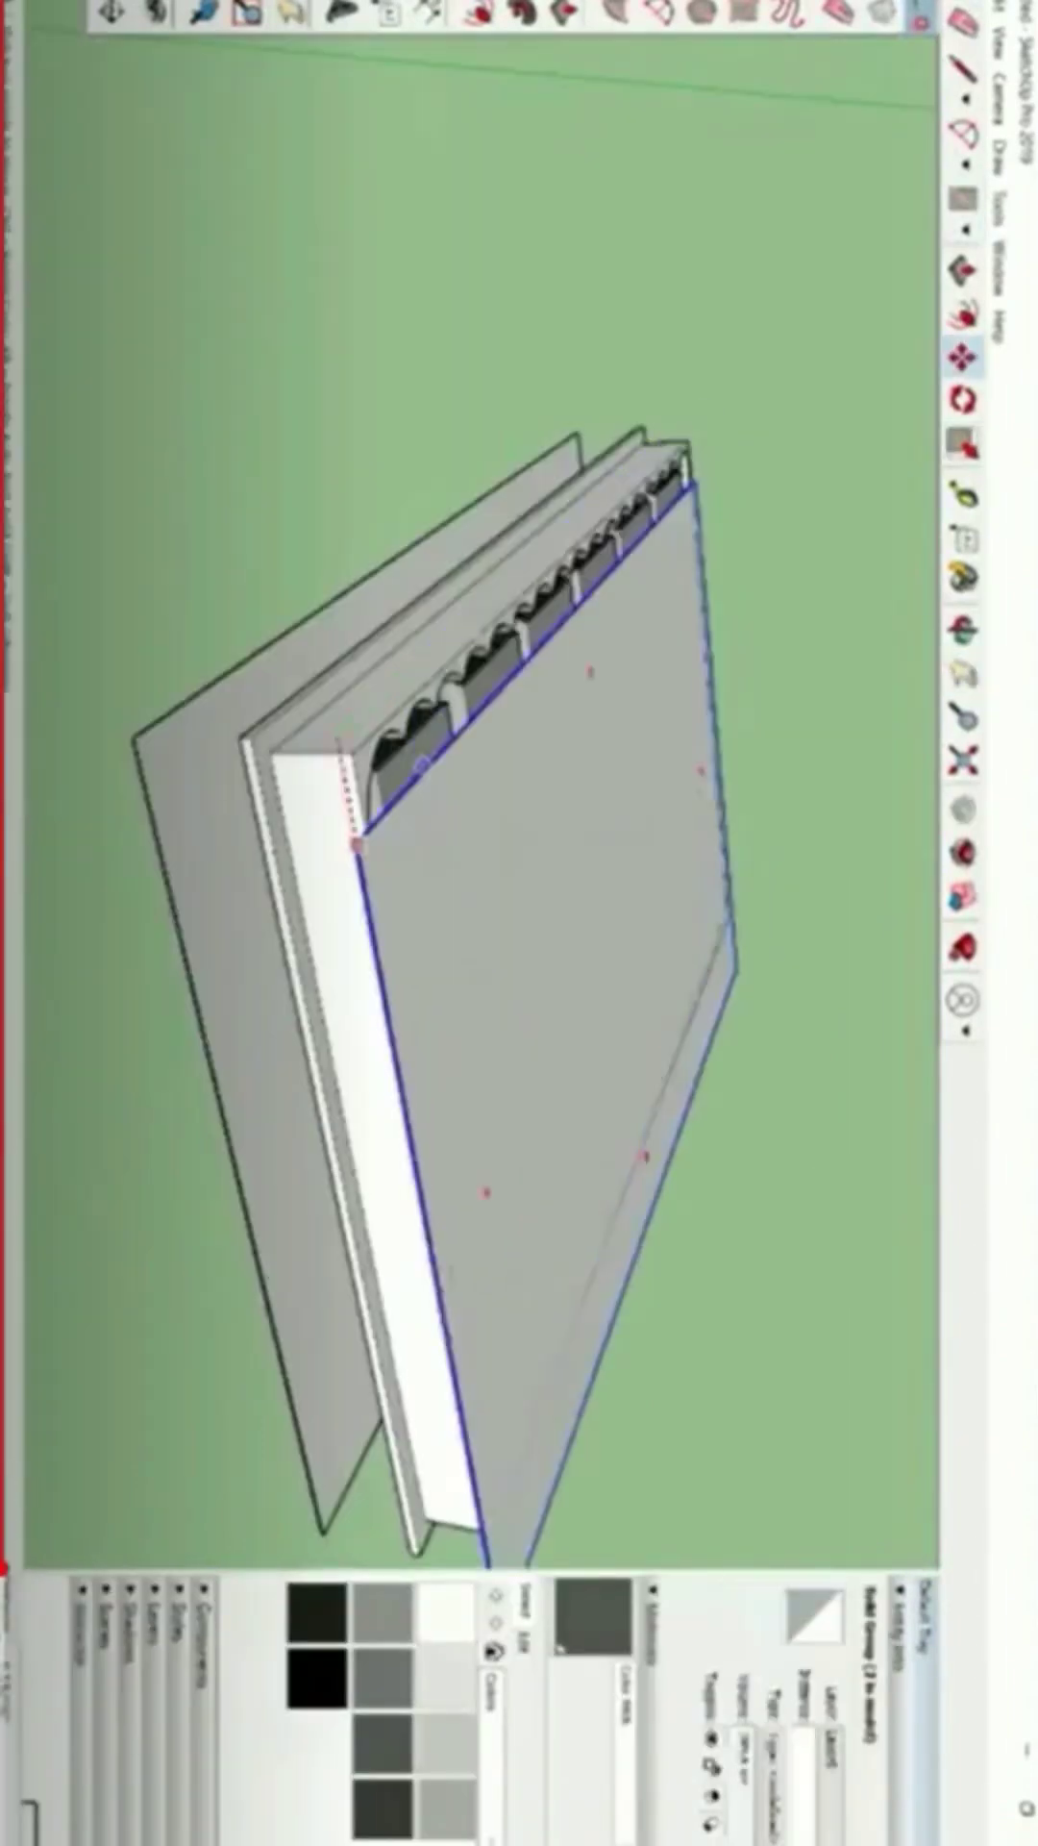
pyautogui.press('Delete')
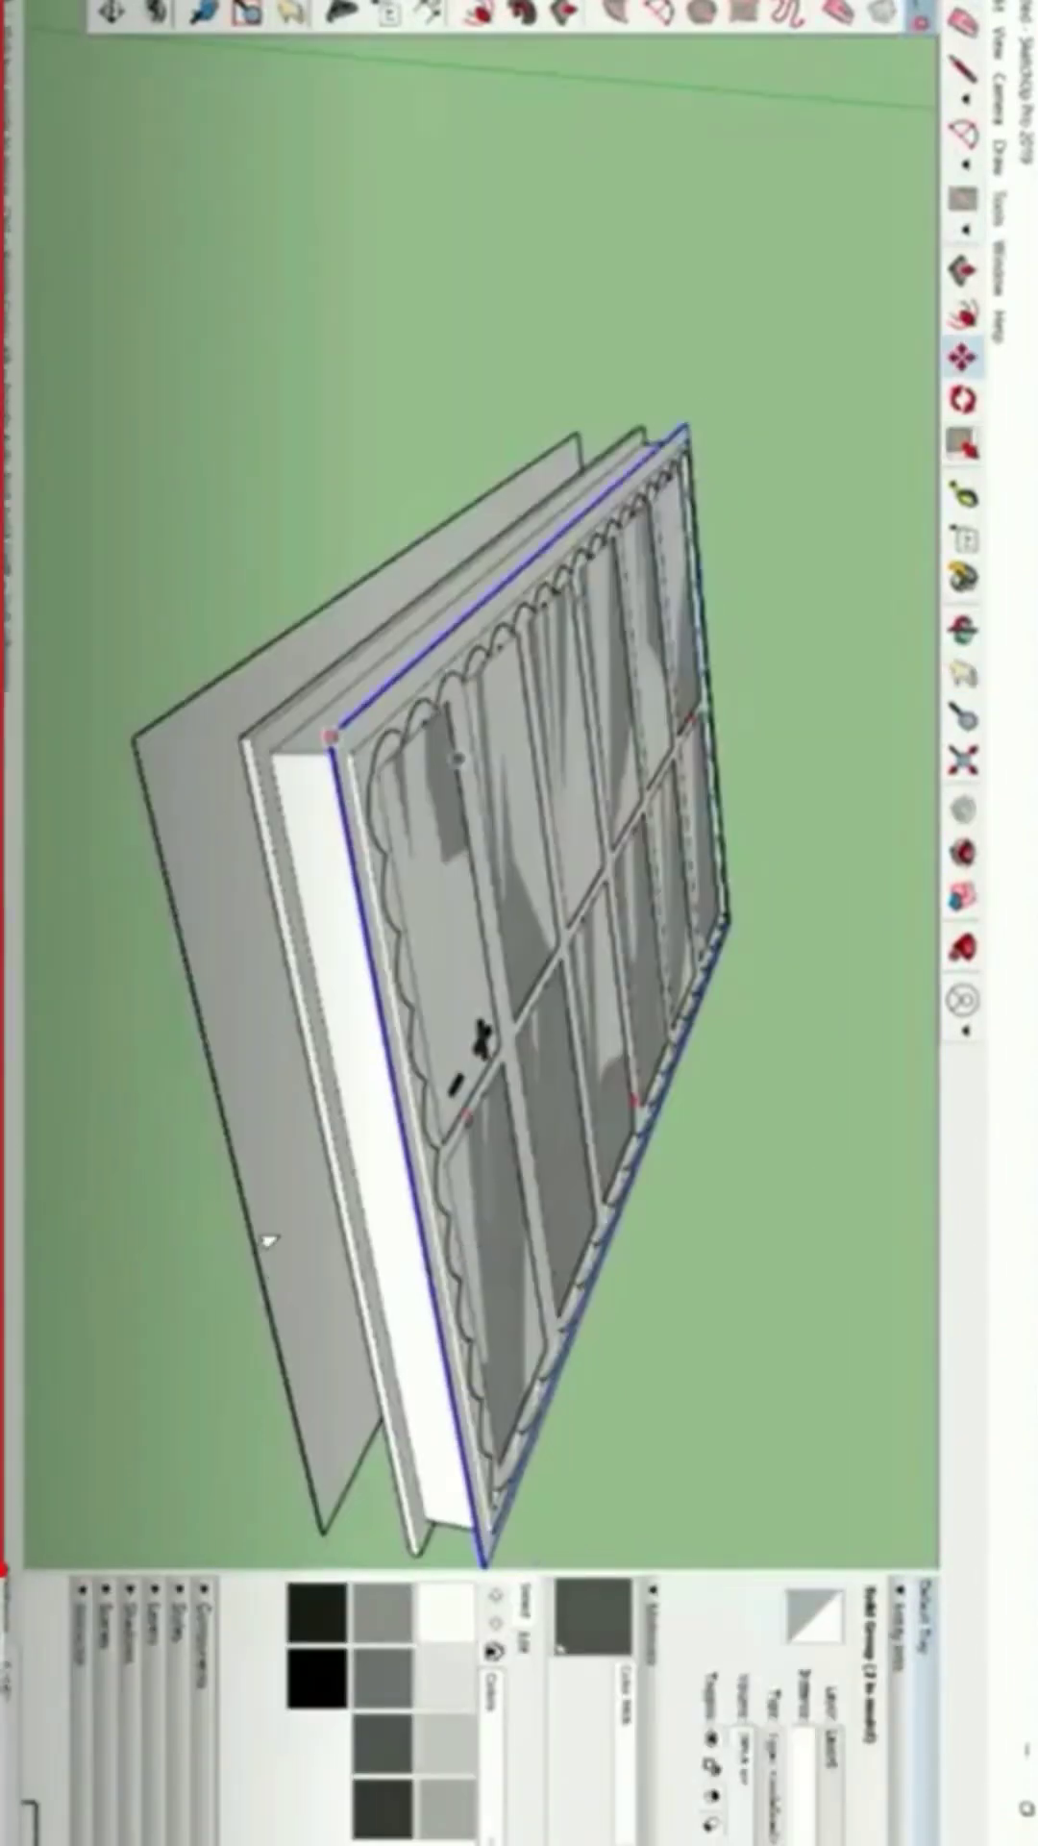
pyautogui.hotkey('ctrl', 'z')
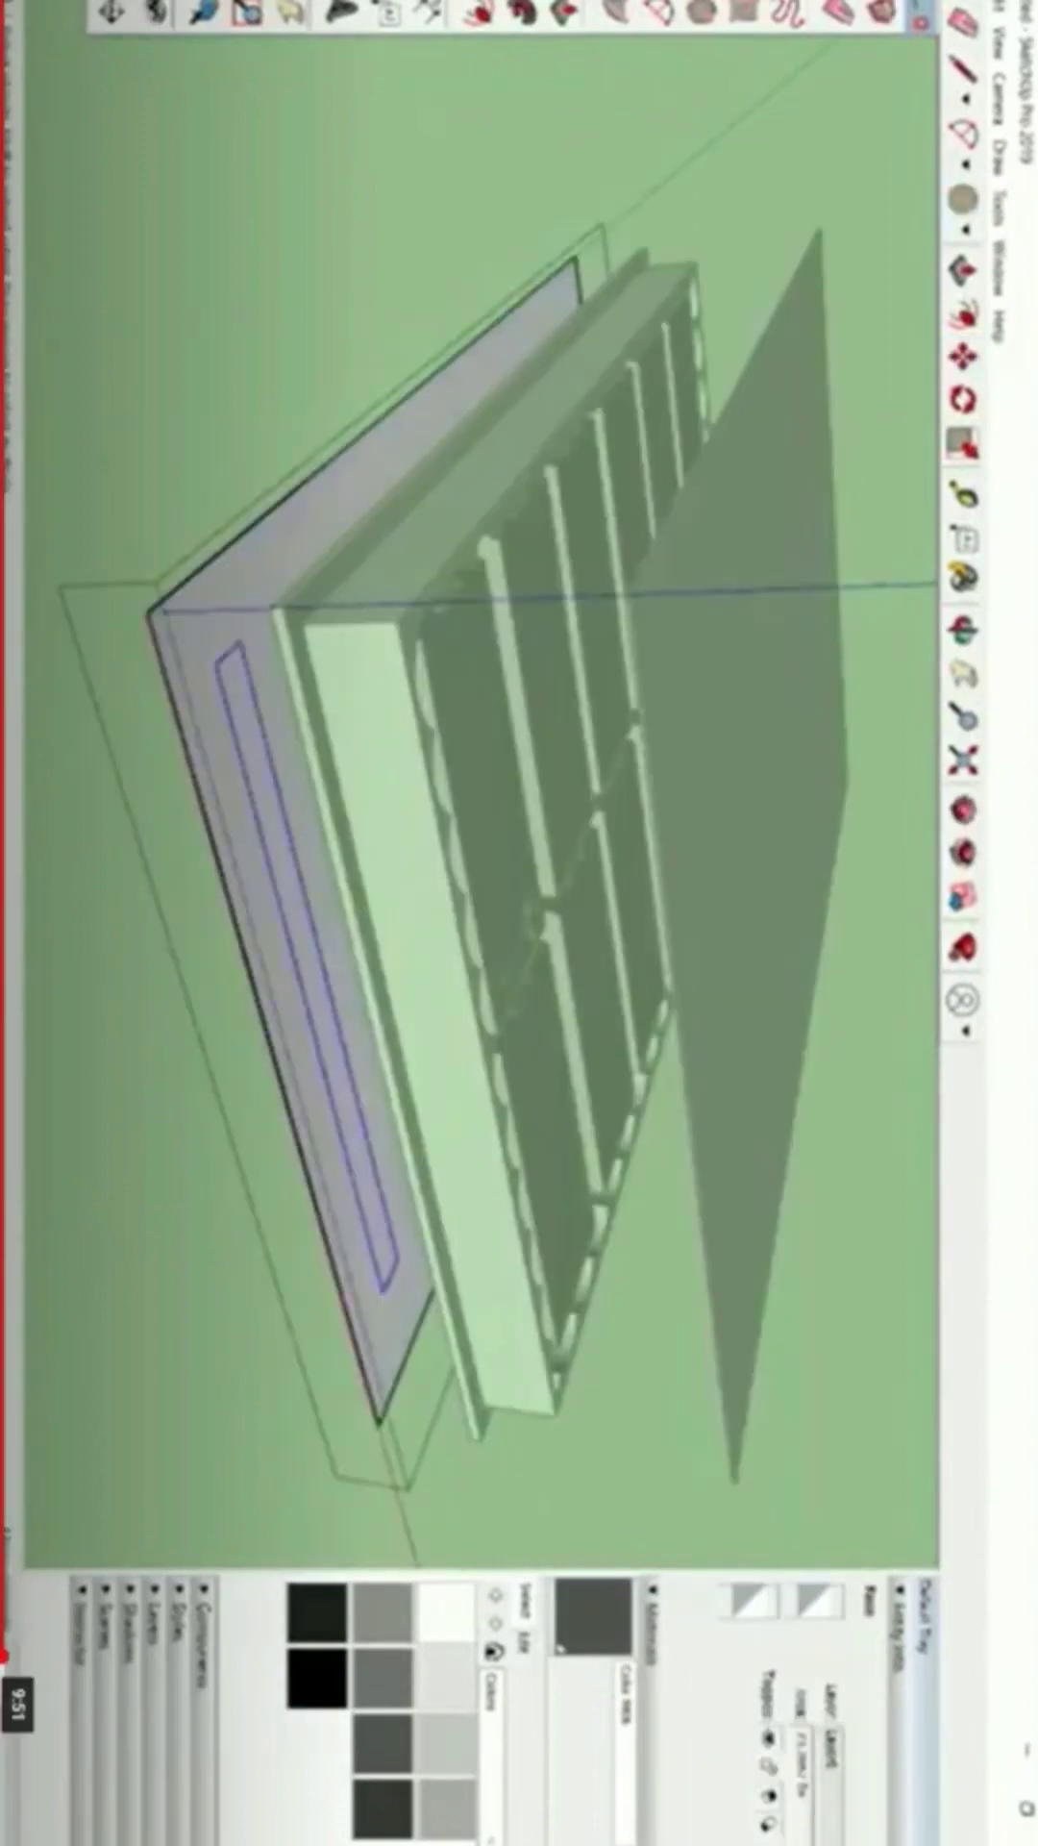
# Make the narrow rectangle on the lower plate a group and open it for editing.
pyautogui.scroll(3, 594, 1134)
pyautogui.scroll(3, 594, 1135)
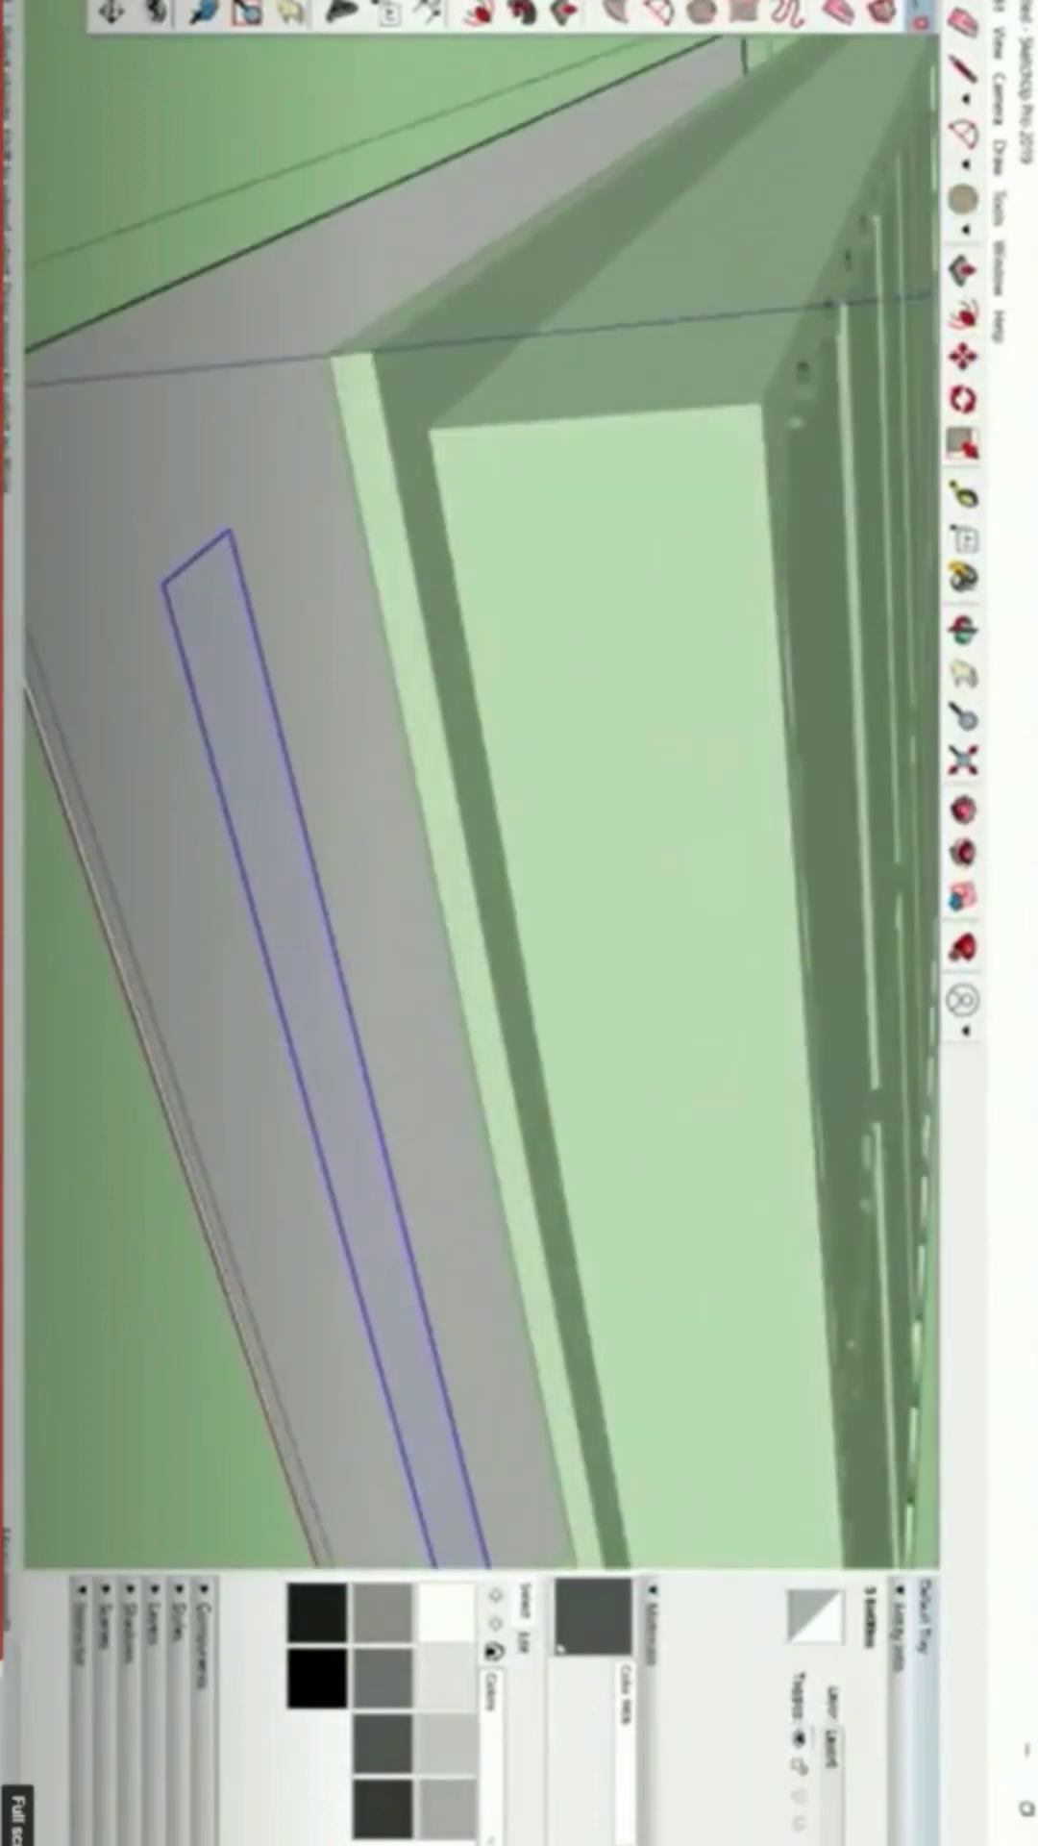
pyautogui.rightClick(194, 618)
pyautogui.press('Escape')
pyautogui.rightClick(198, 625)
pyautogui.click(381, 803)
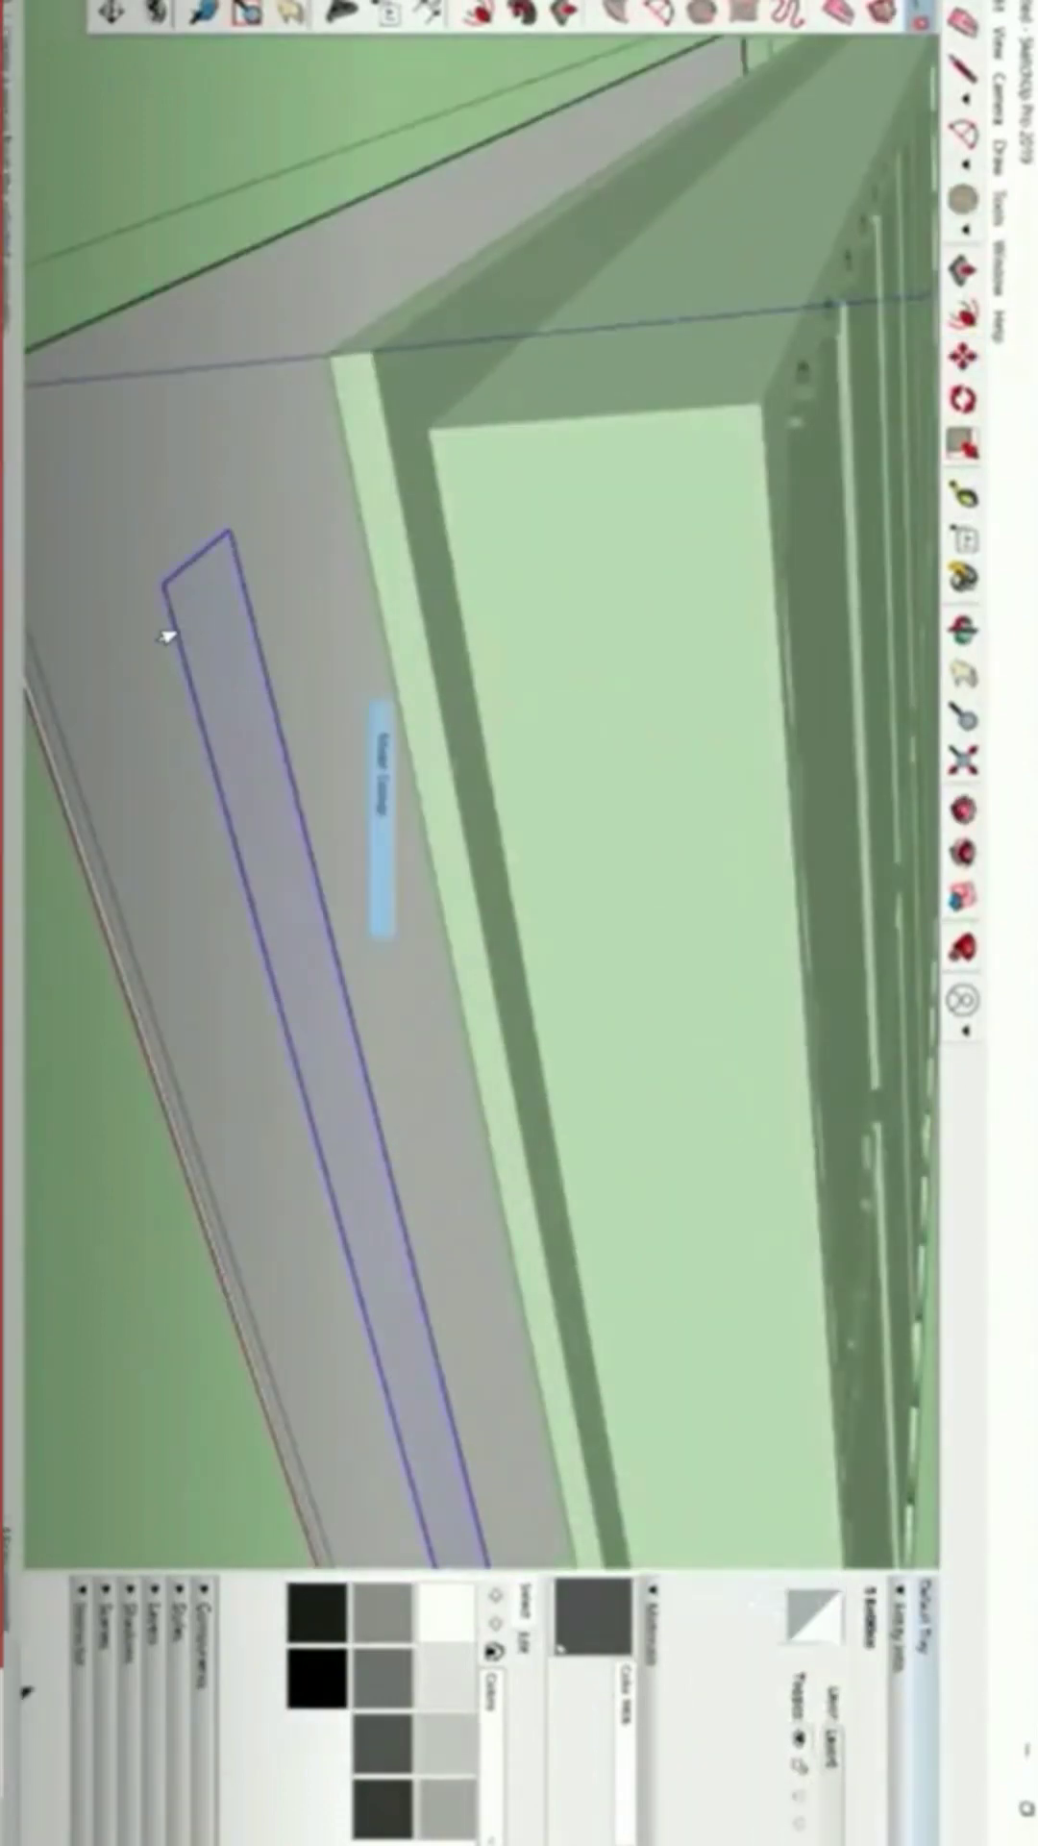
pyautogui.doubleClick(297, 1231)
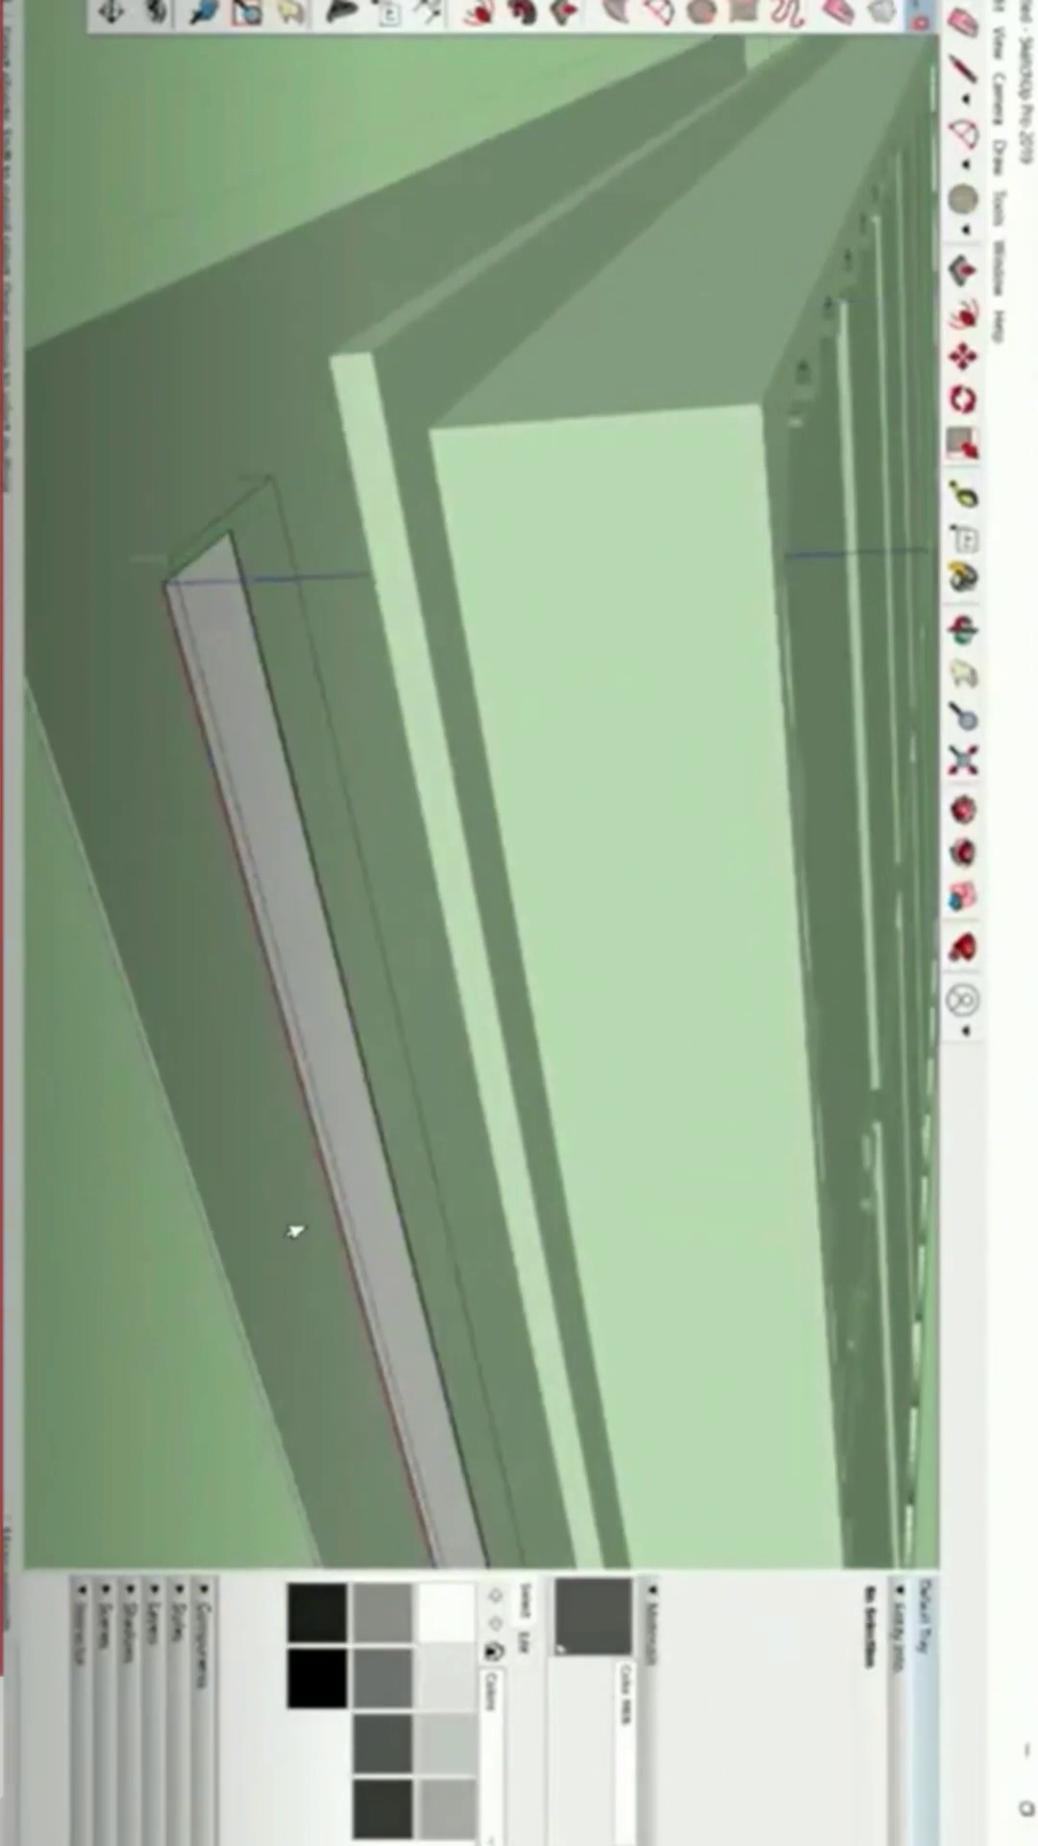
# Extrude the narrow strip on the lower plate slightly and draw a small circle near its end.
pyautogui.press('c')
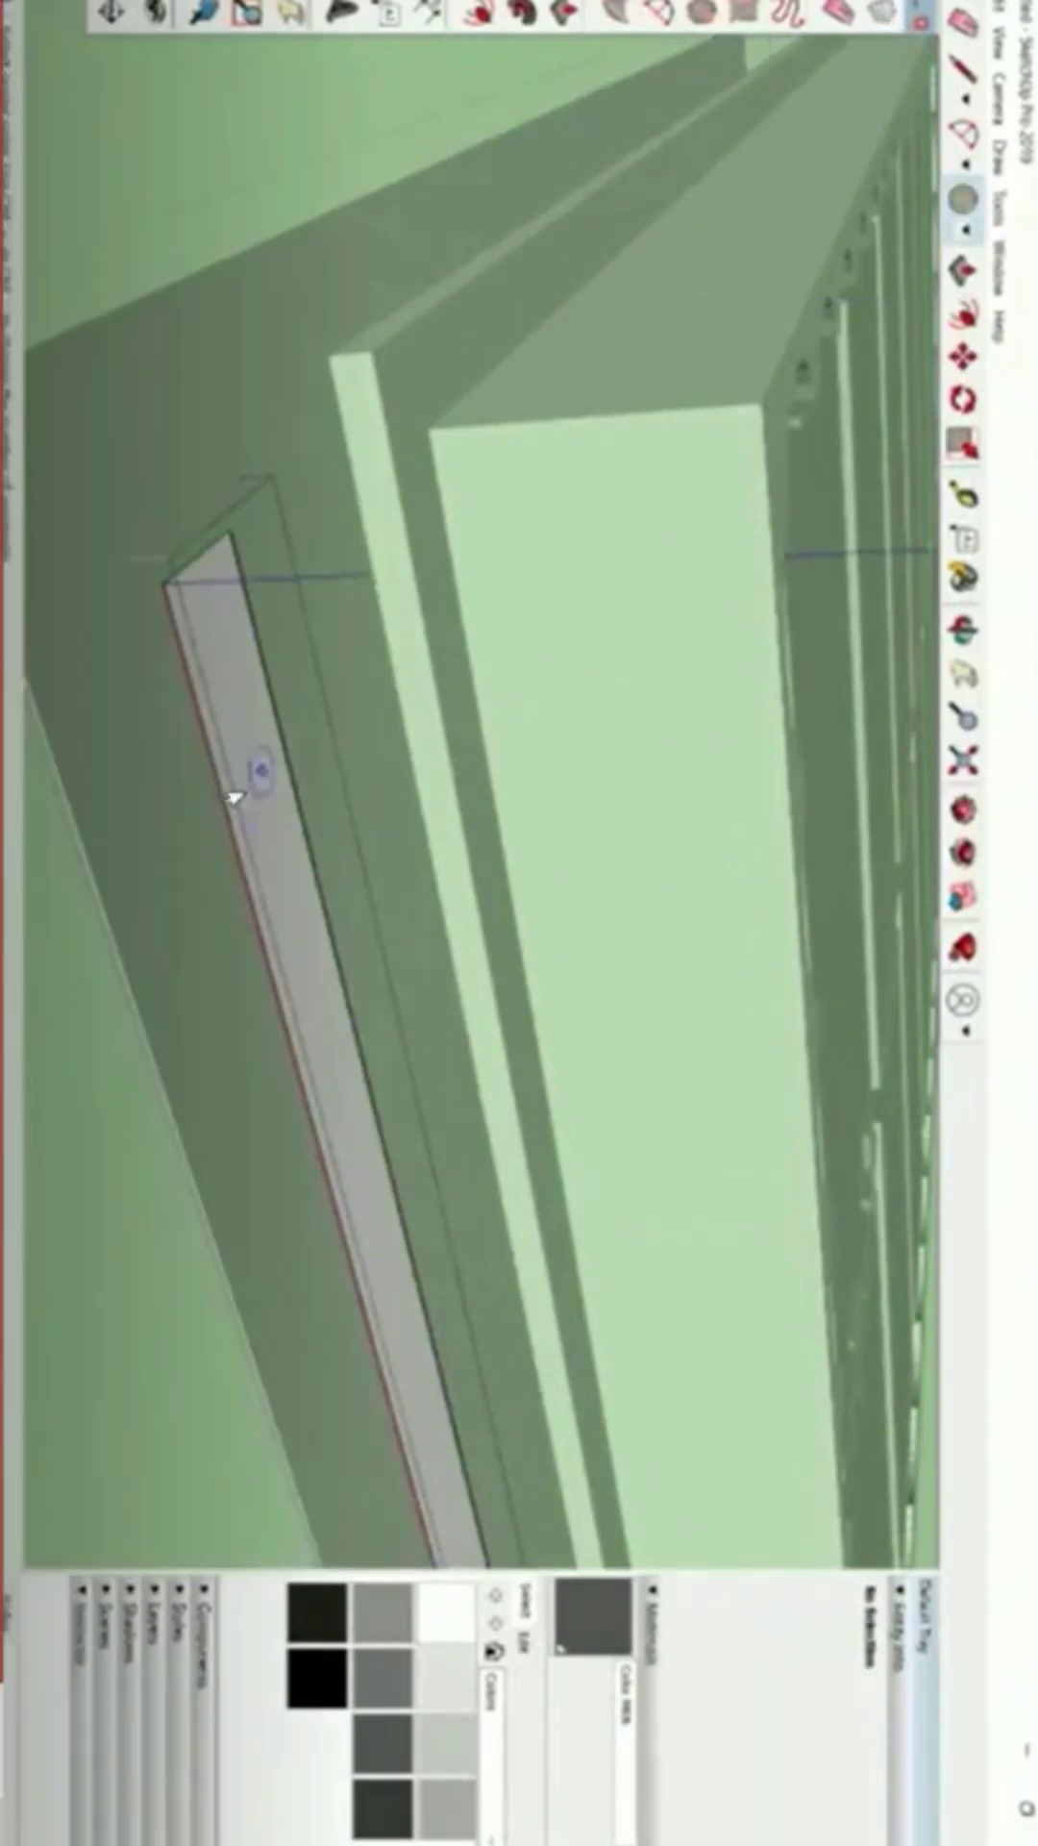
pyautogui.press('p')
pyautogui.click(182, 413)
pyautogui.click(175, 431)
pyautogui.press('c')
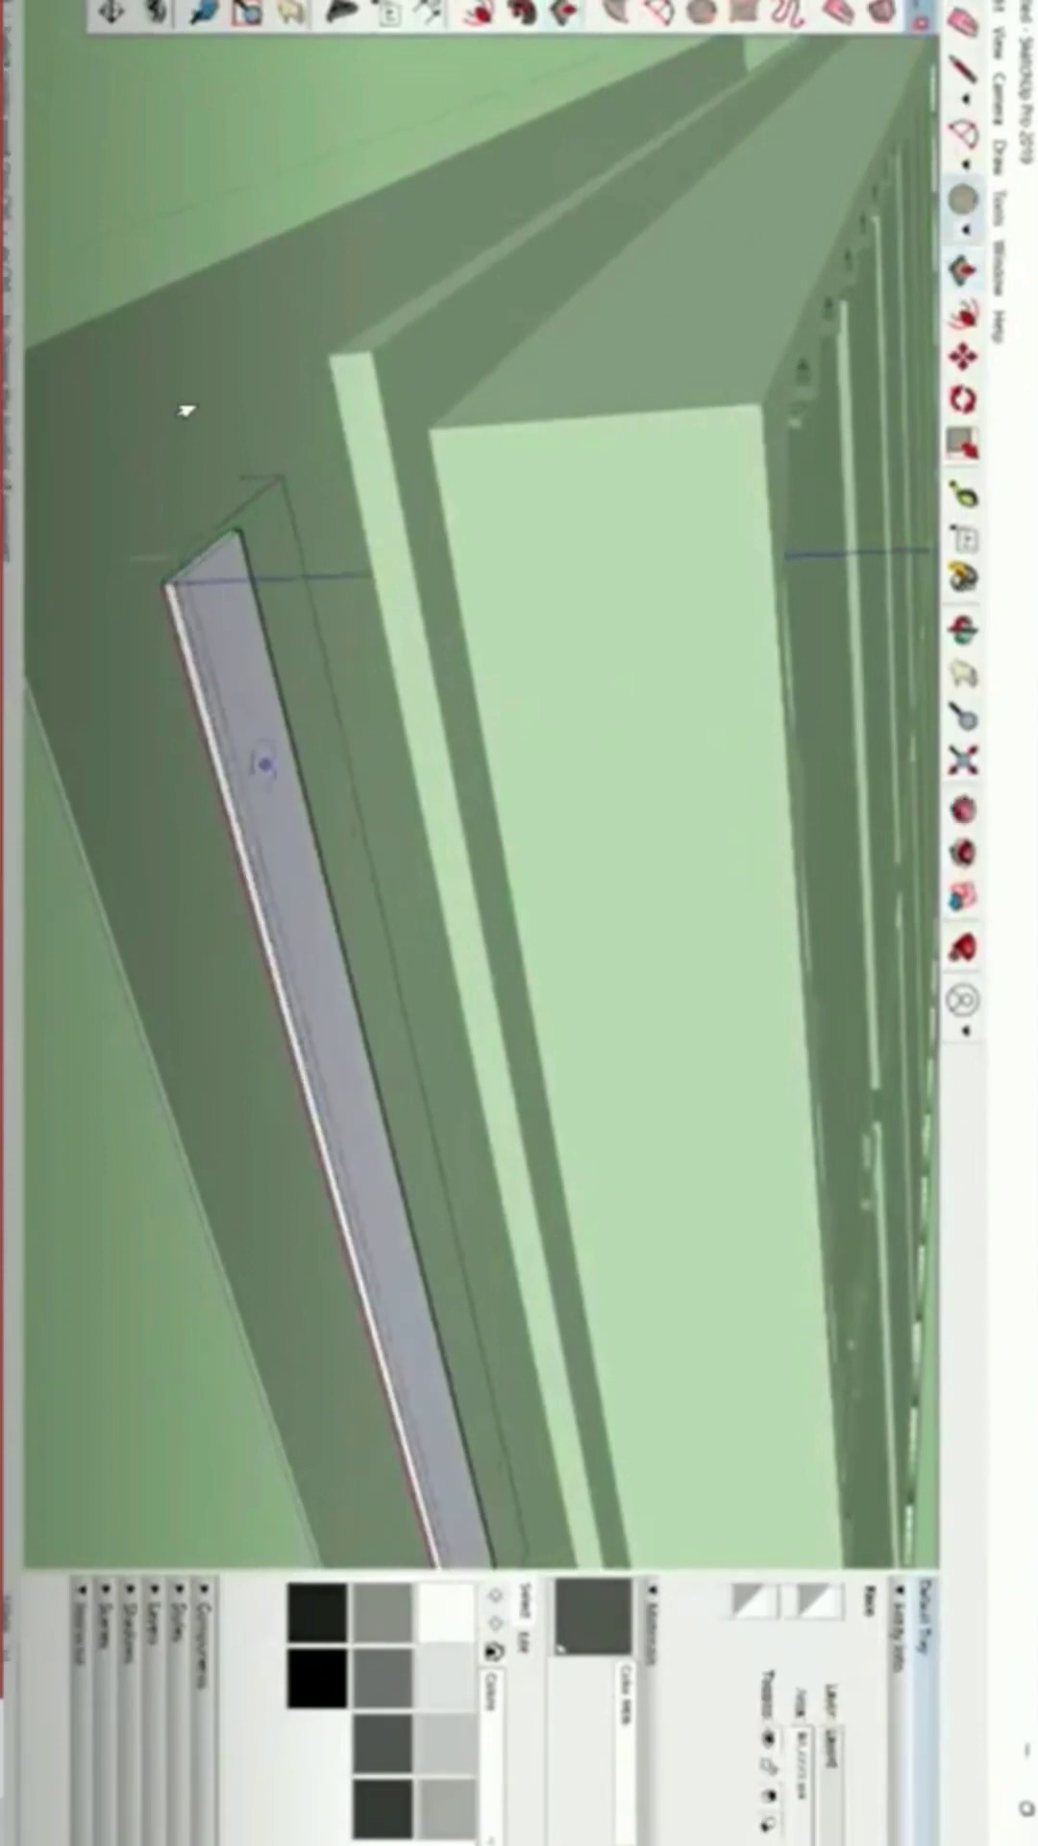
pyautogui.scroll(-3, 264, 765)
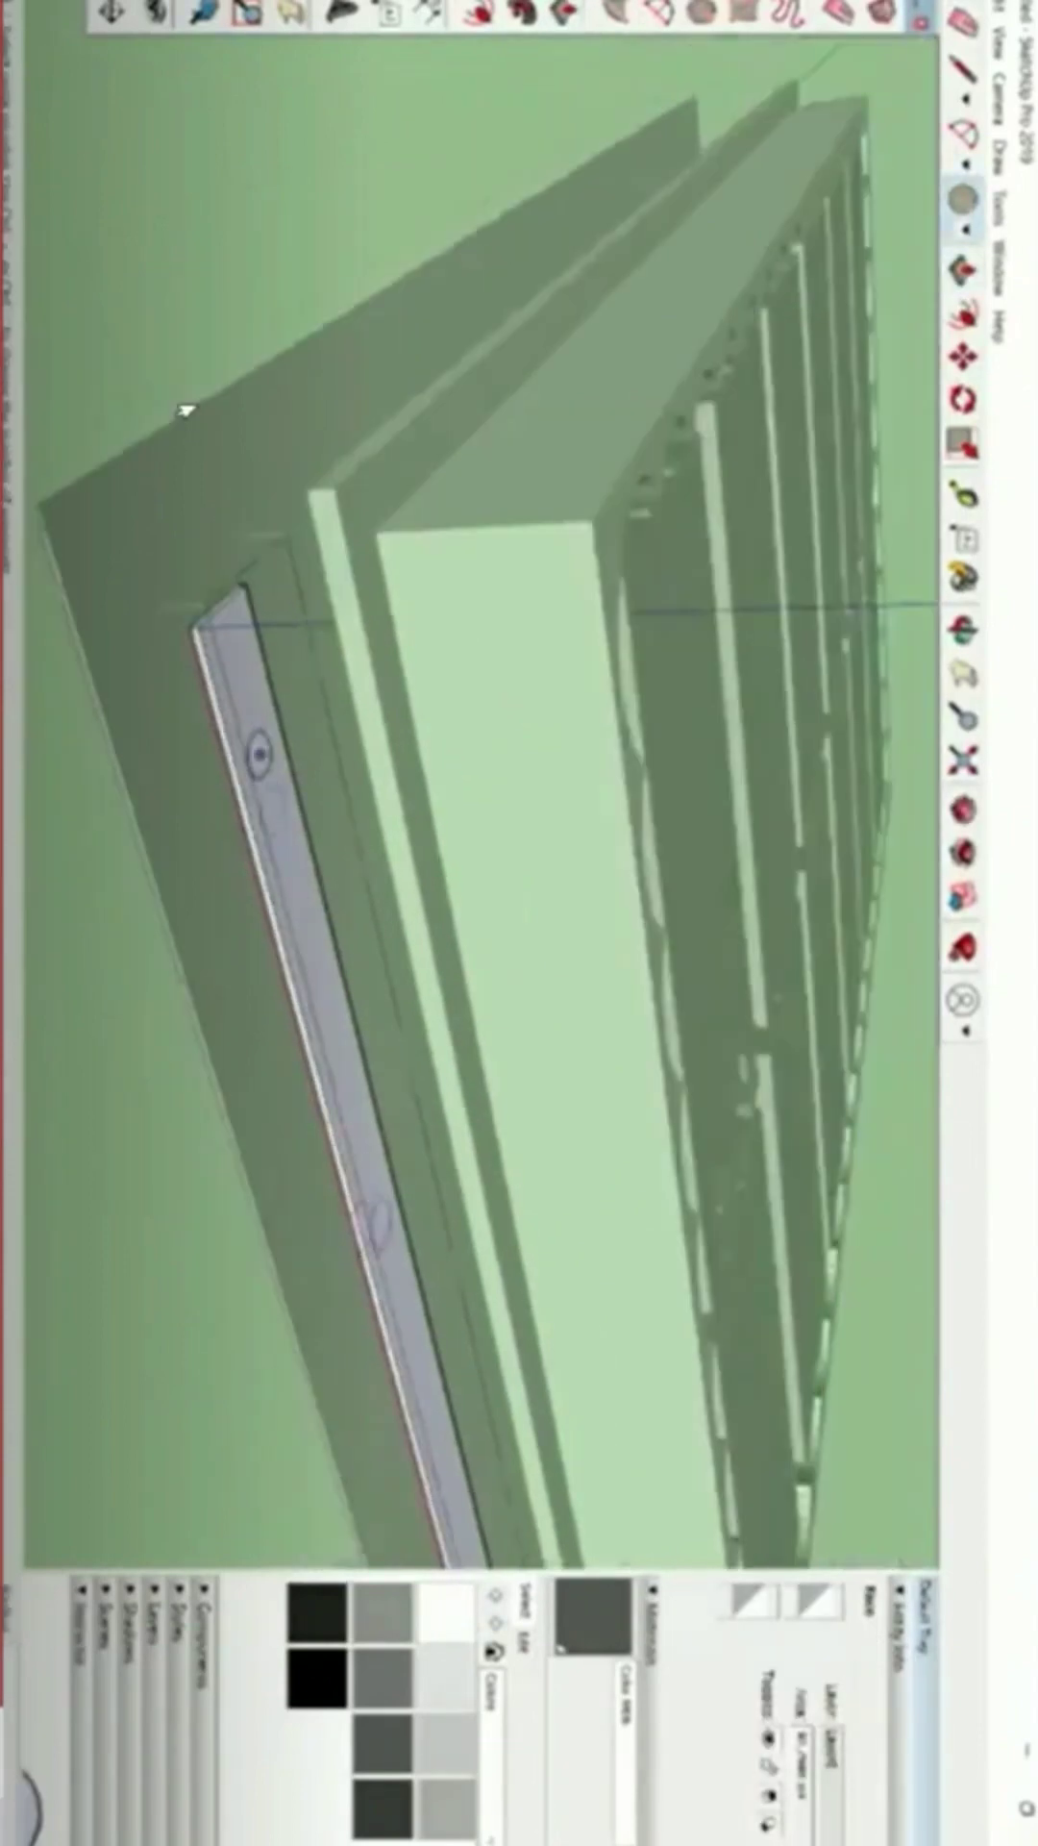
# Copy a strip with its hole along the lower plate to extend the row to the plate's far end.
pyautogui.scroll(5, 439, 1436)
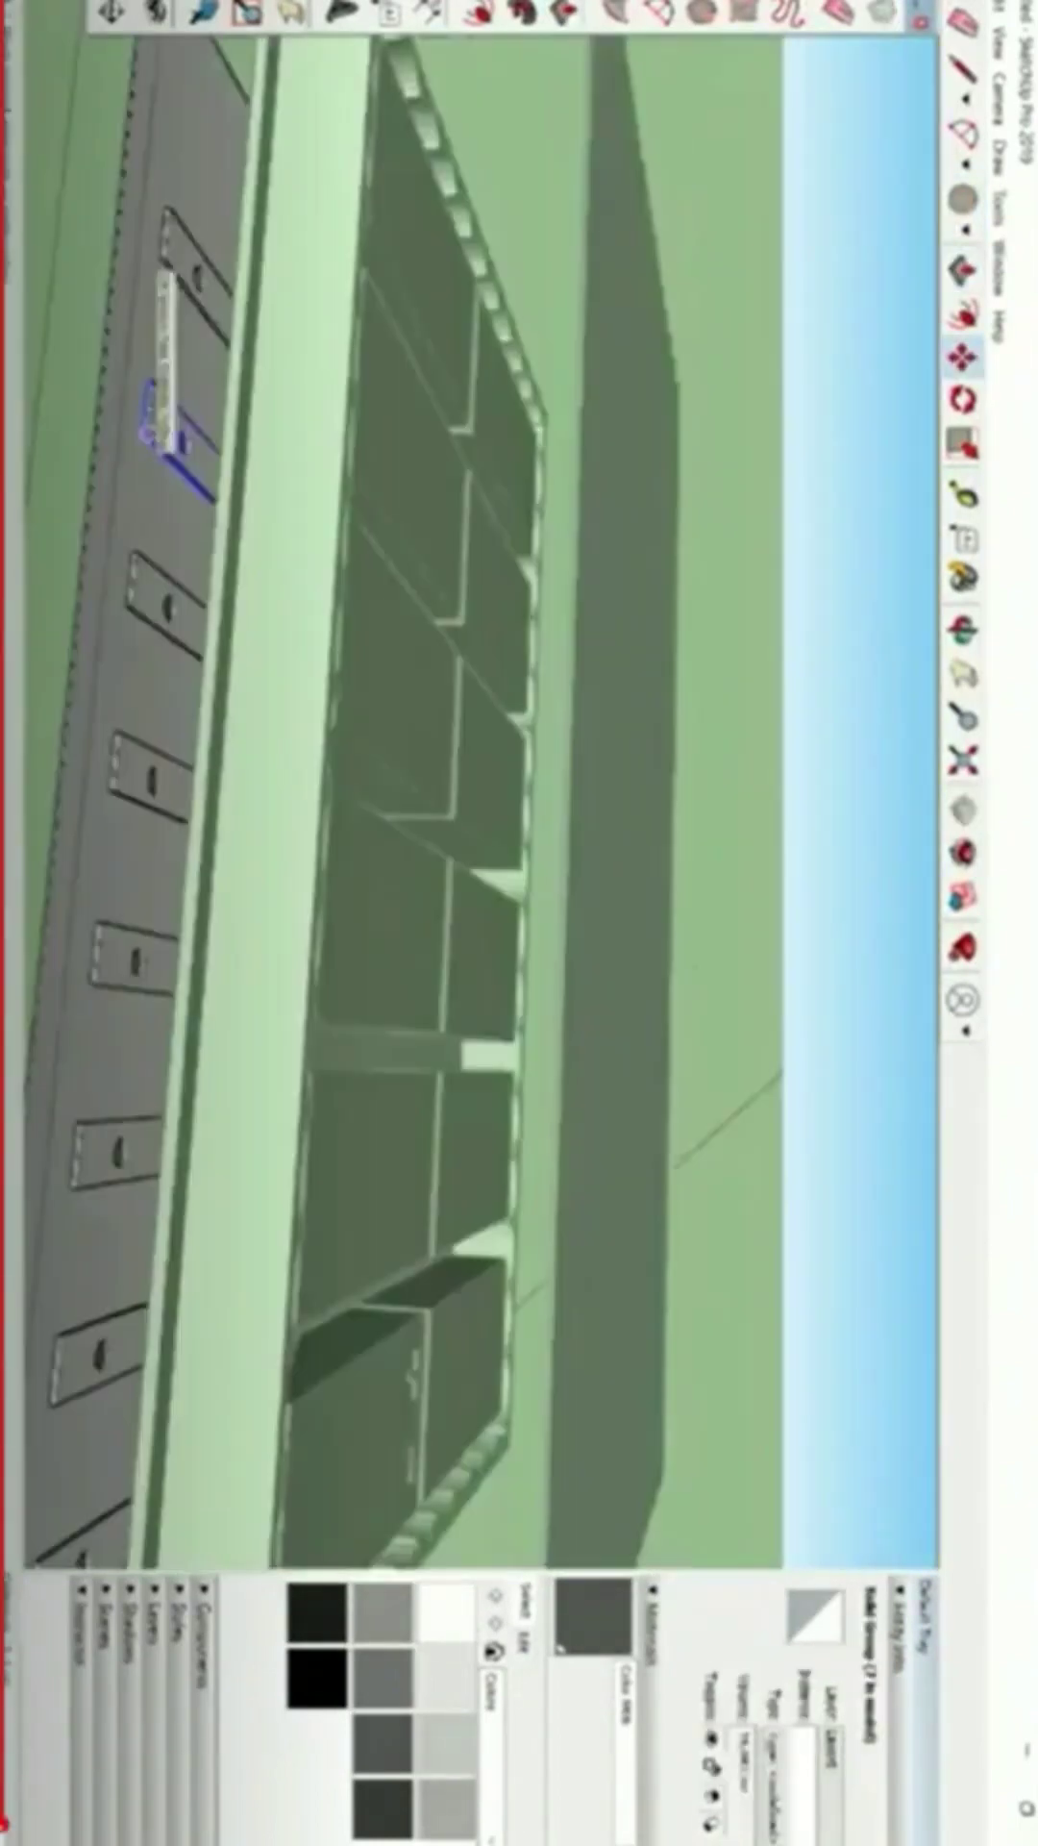
pyautogui.click(161, 264)
pyautogui.scroll(-4, 191, 336)
pyautogui.scroll(4, 183, 265)
pyautogui.click(175, 332)
pyautogui.press('ctrl')
pyautogui.click(188, 133)
pyautogui.scroll(-3, 222, 530)
pyautogui.scroll(-2, 199, 702)
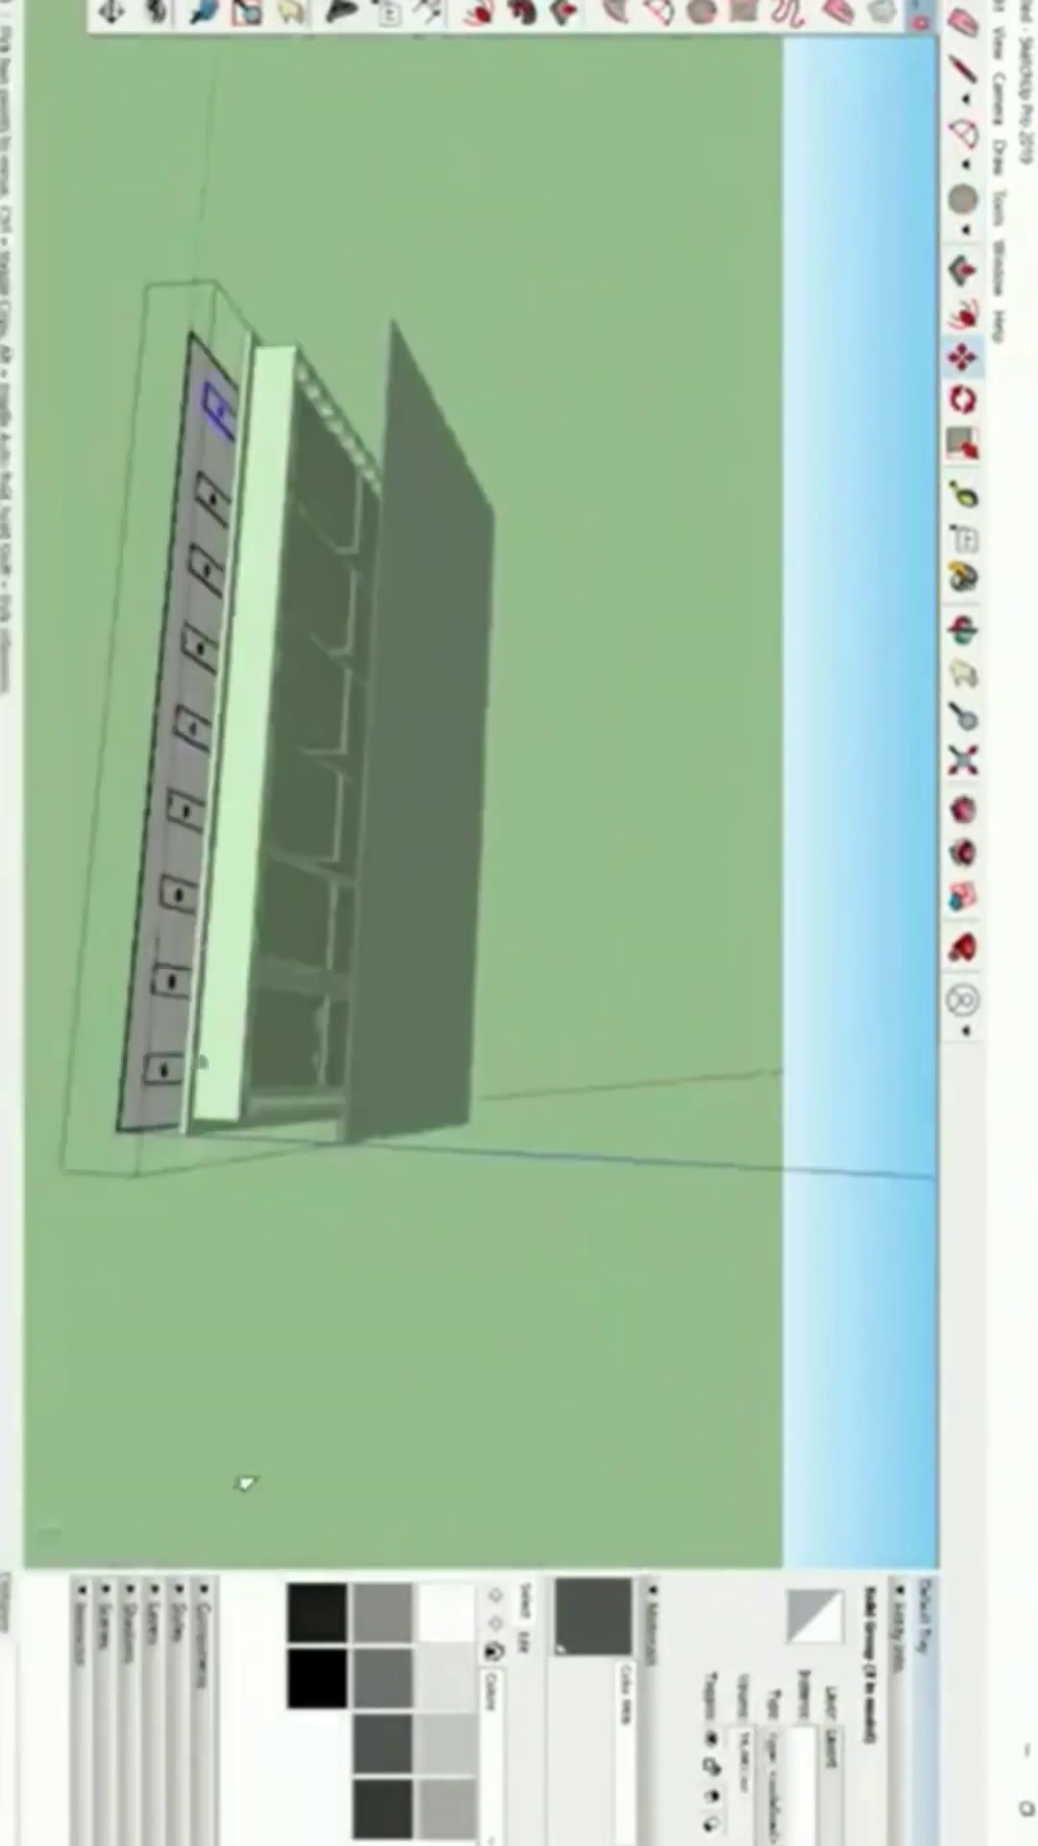
# Examine the exploded battery assembly and its labelled parts from several angles and distances.
pyautogui.moveTo(245, 1483)
pyautogui.mouseDown(button='middle')
pyautogui.moveTo(412, 1393)
pyautogui.moveTo(539, 1199)
pyautogui.mouseUp(button='middle')
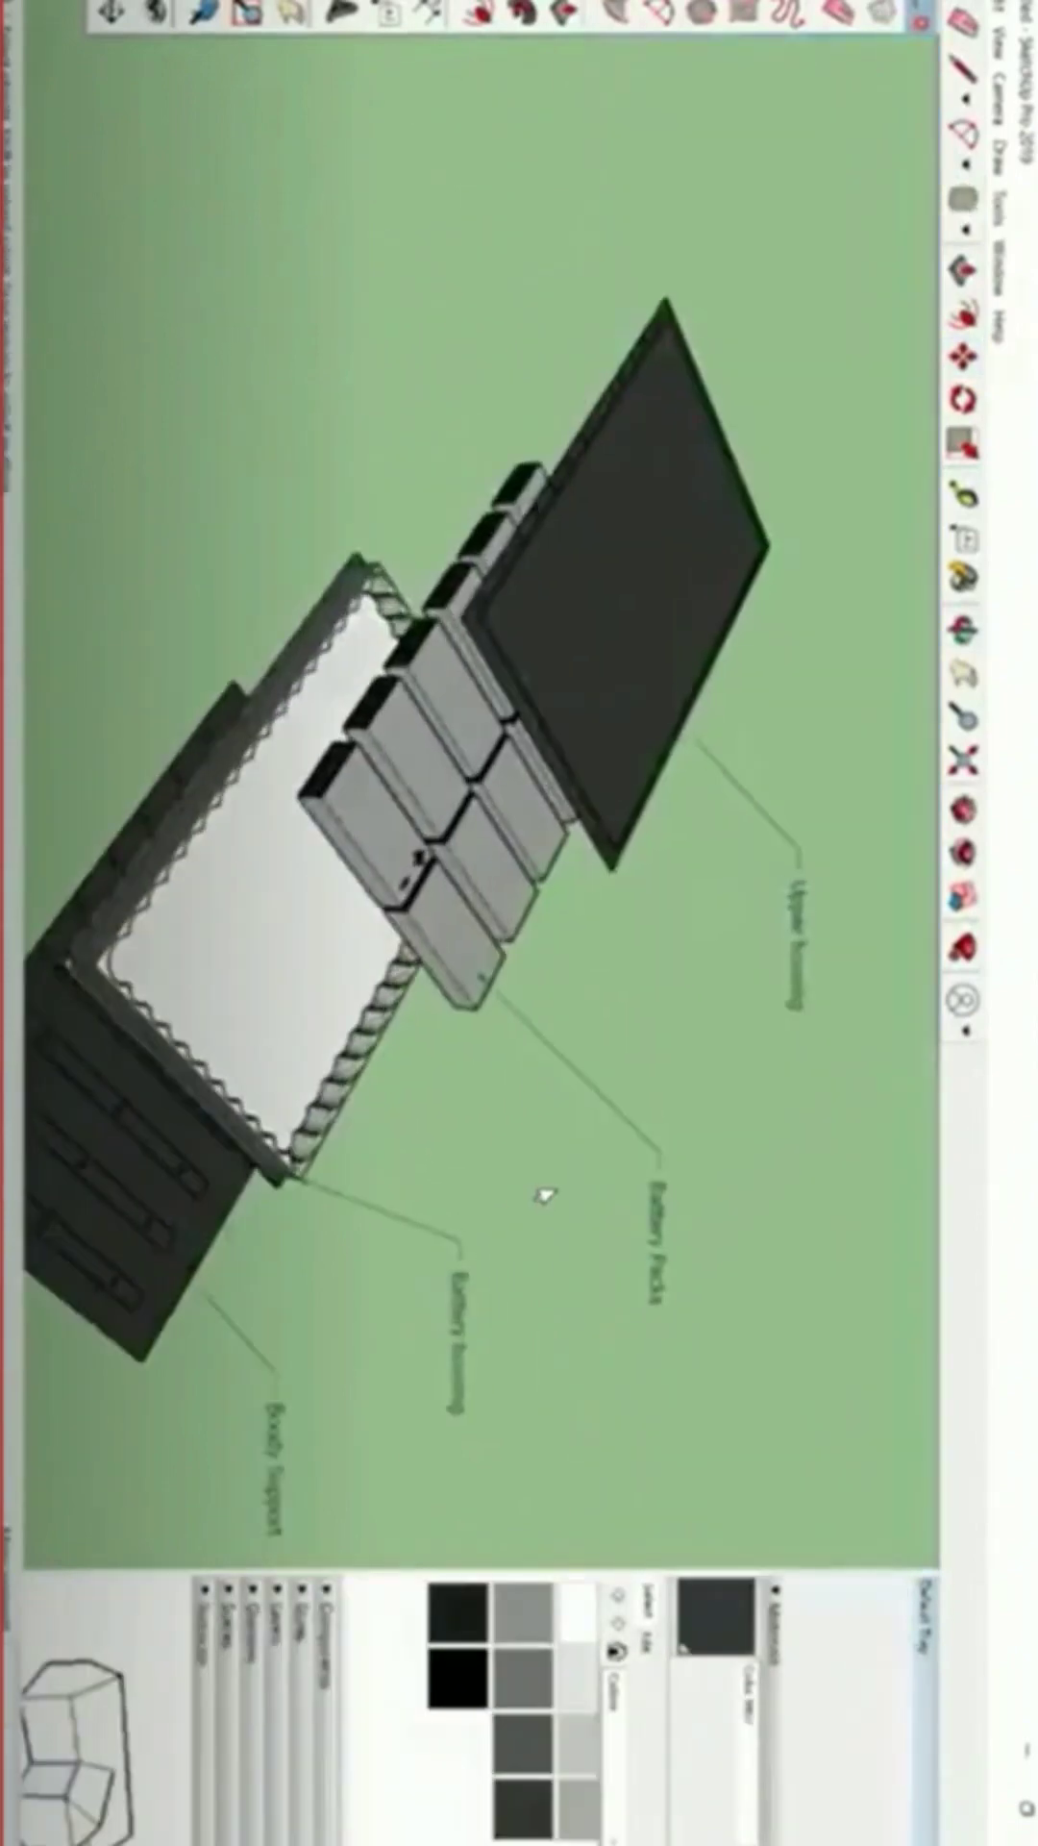
pyautogui.moveTo(544, 1195); pyautogui.dragTo(534, 1095, button='middle')
pyautogui.scroll(-3, 534, 1095)
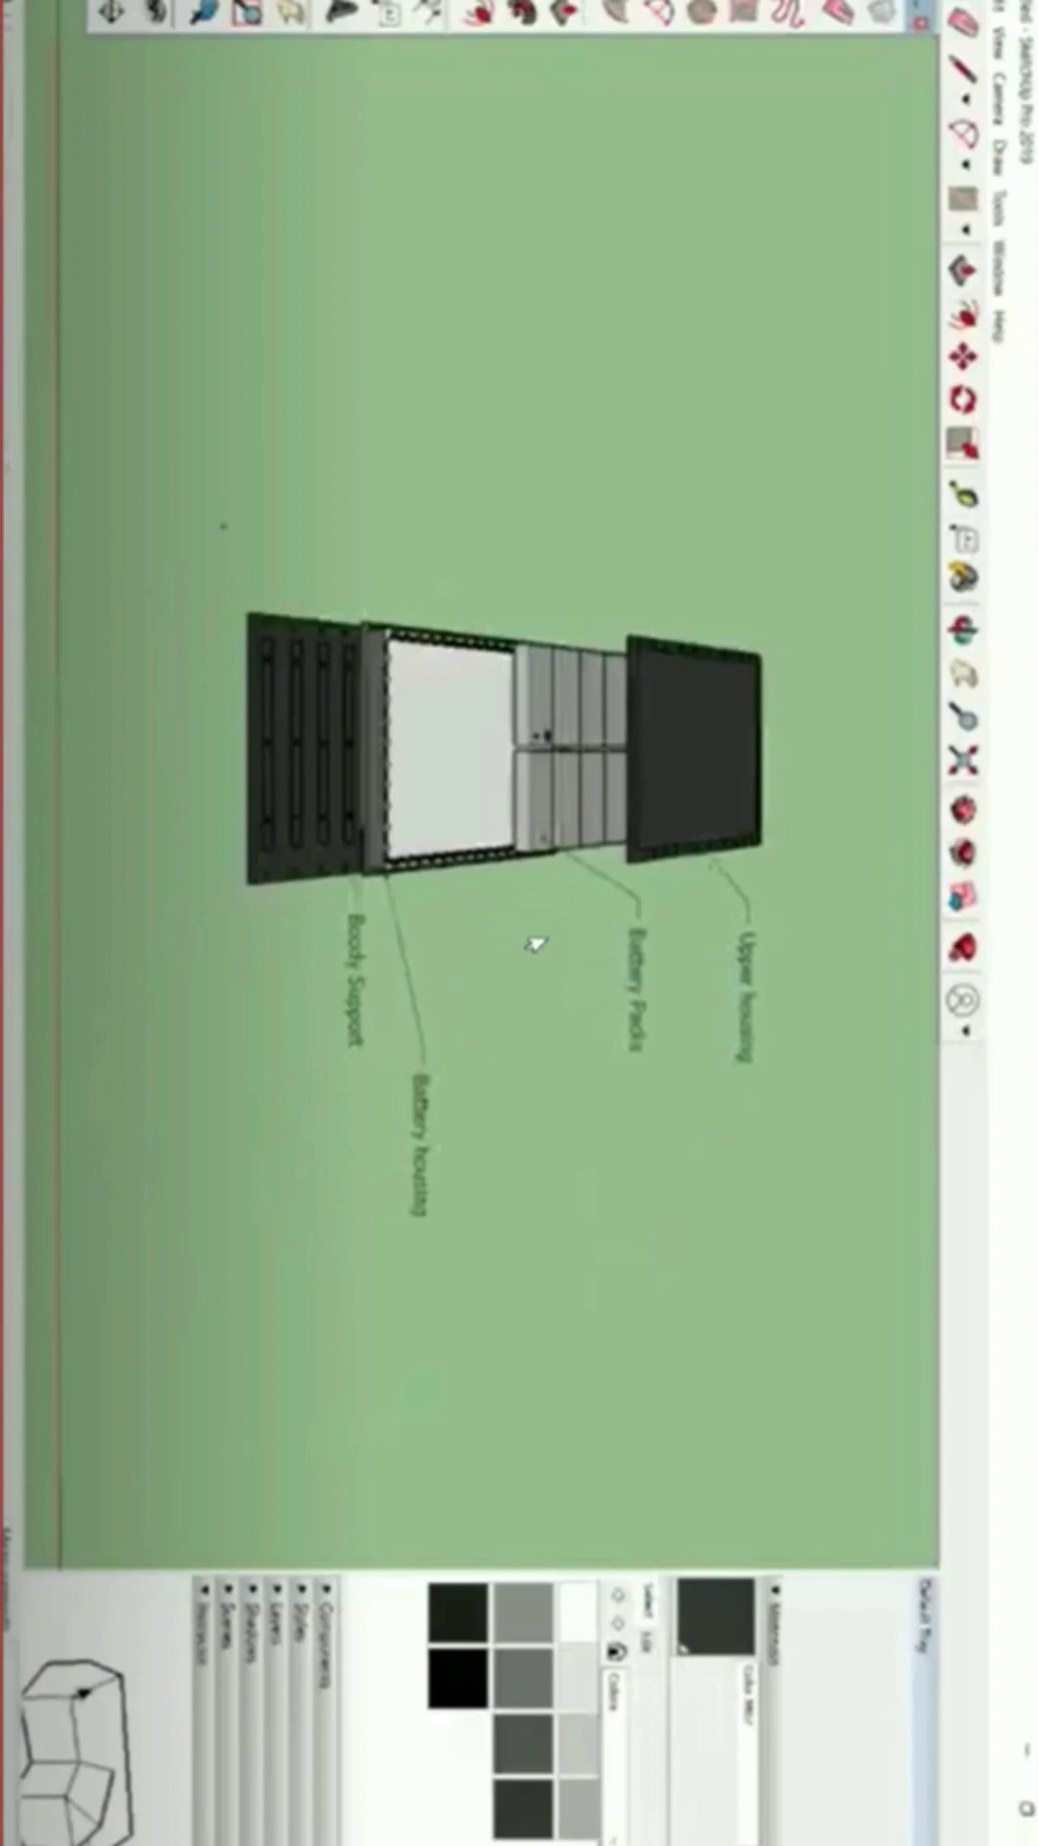
pyautogui.moveTo(457, 889)
pyautogui.mouseDown(button='middle')
pyautogui.moveTo(403, 731)
pyautogui.moveTo(263, 1162)
pyautogui.moveTo(14, 1752)
pyautogui.mouseUp(button='middle')
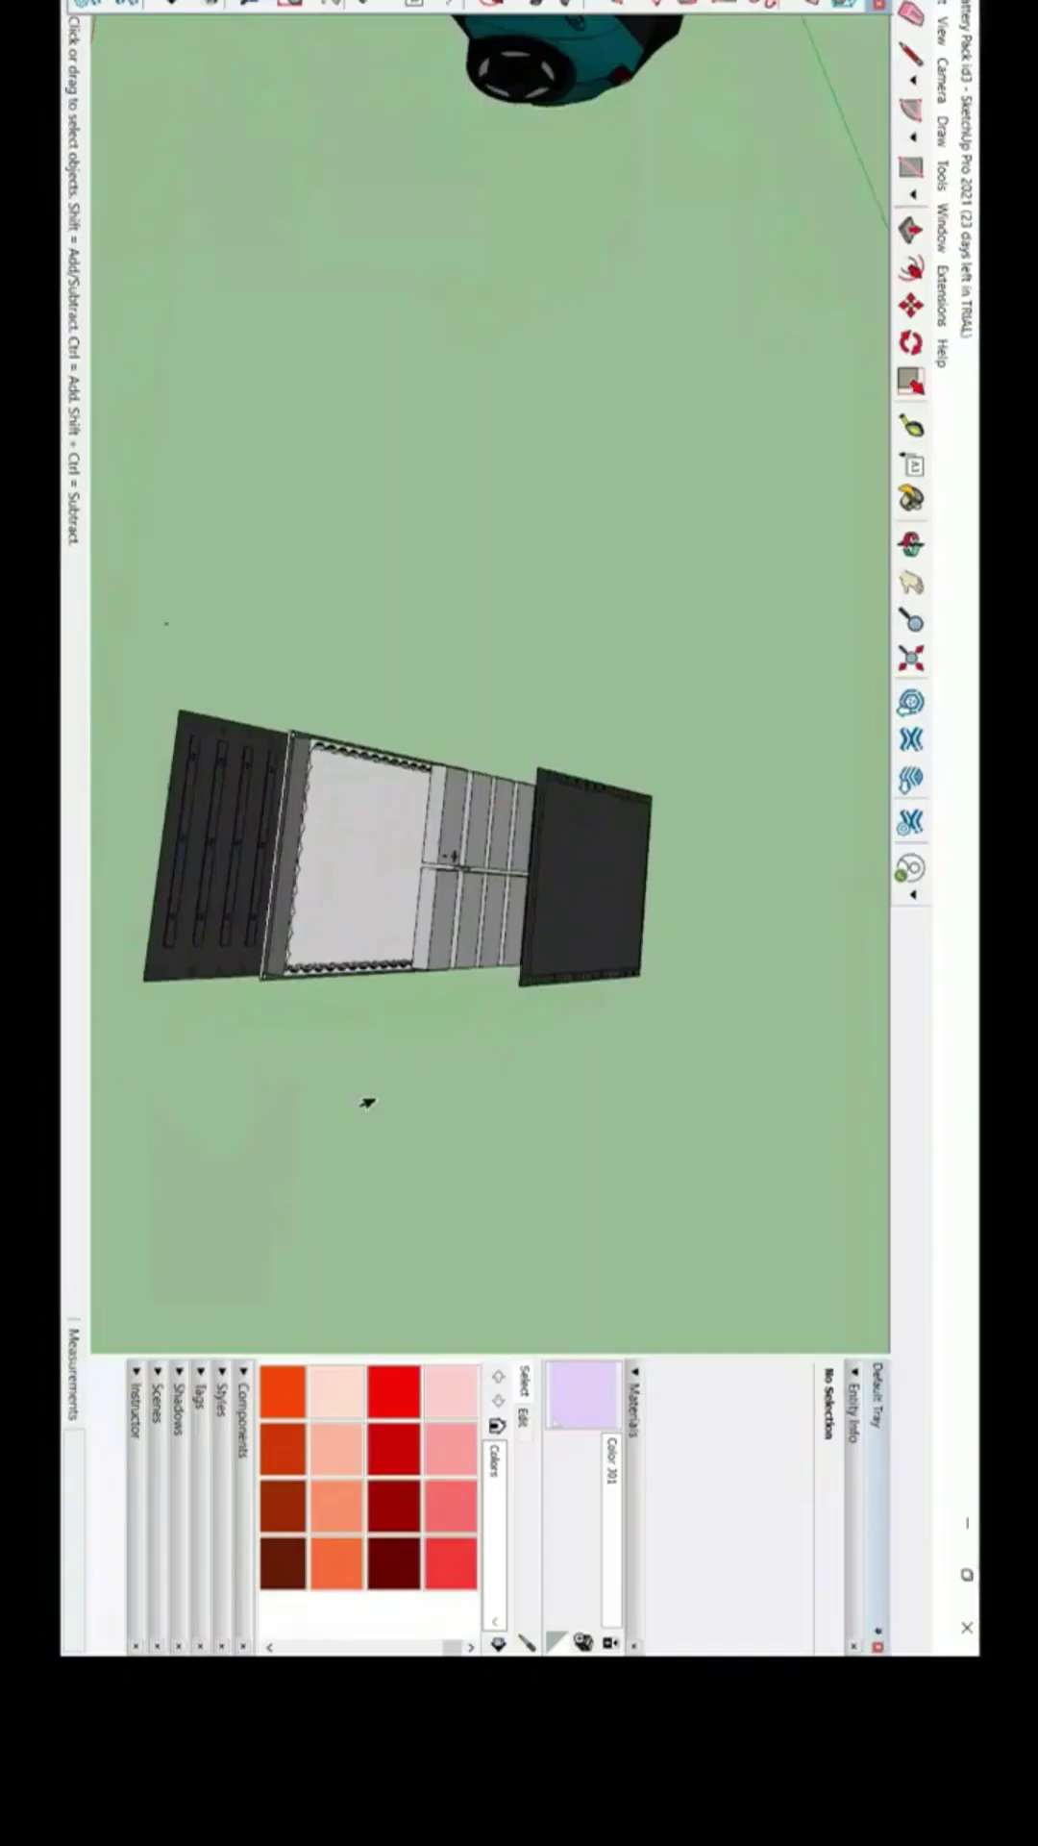
pyautogui.scroll(3, 370, 1098)
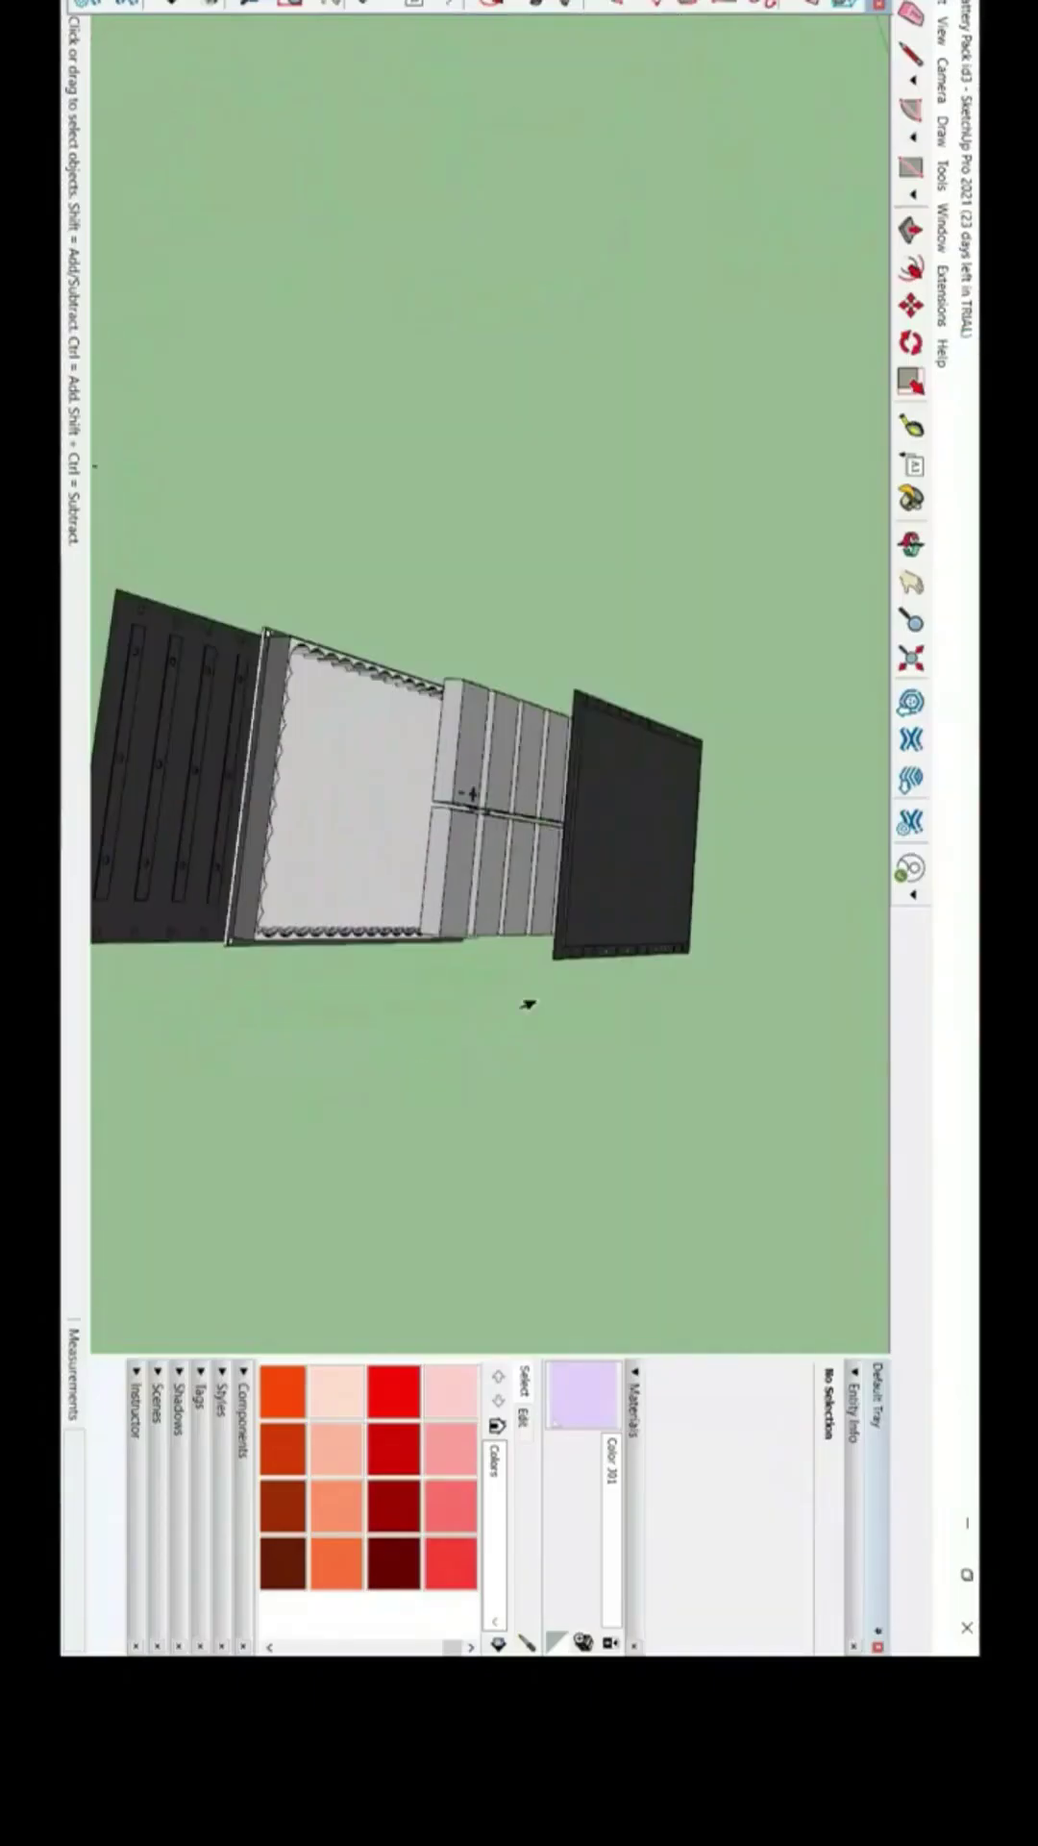
pyautogui.moveTo(556, 1073)
pyautogui.mouseDown(button='middle')
pyautogui.moveTo(544, 1067)
pyautogui.moveTo(536, 923)
pyautogui.moveTo(573, 951)
pyautogui.mouseUp(button='middle')
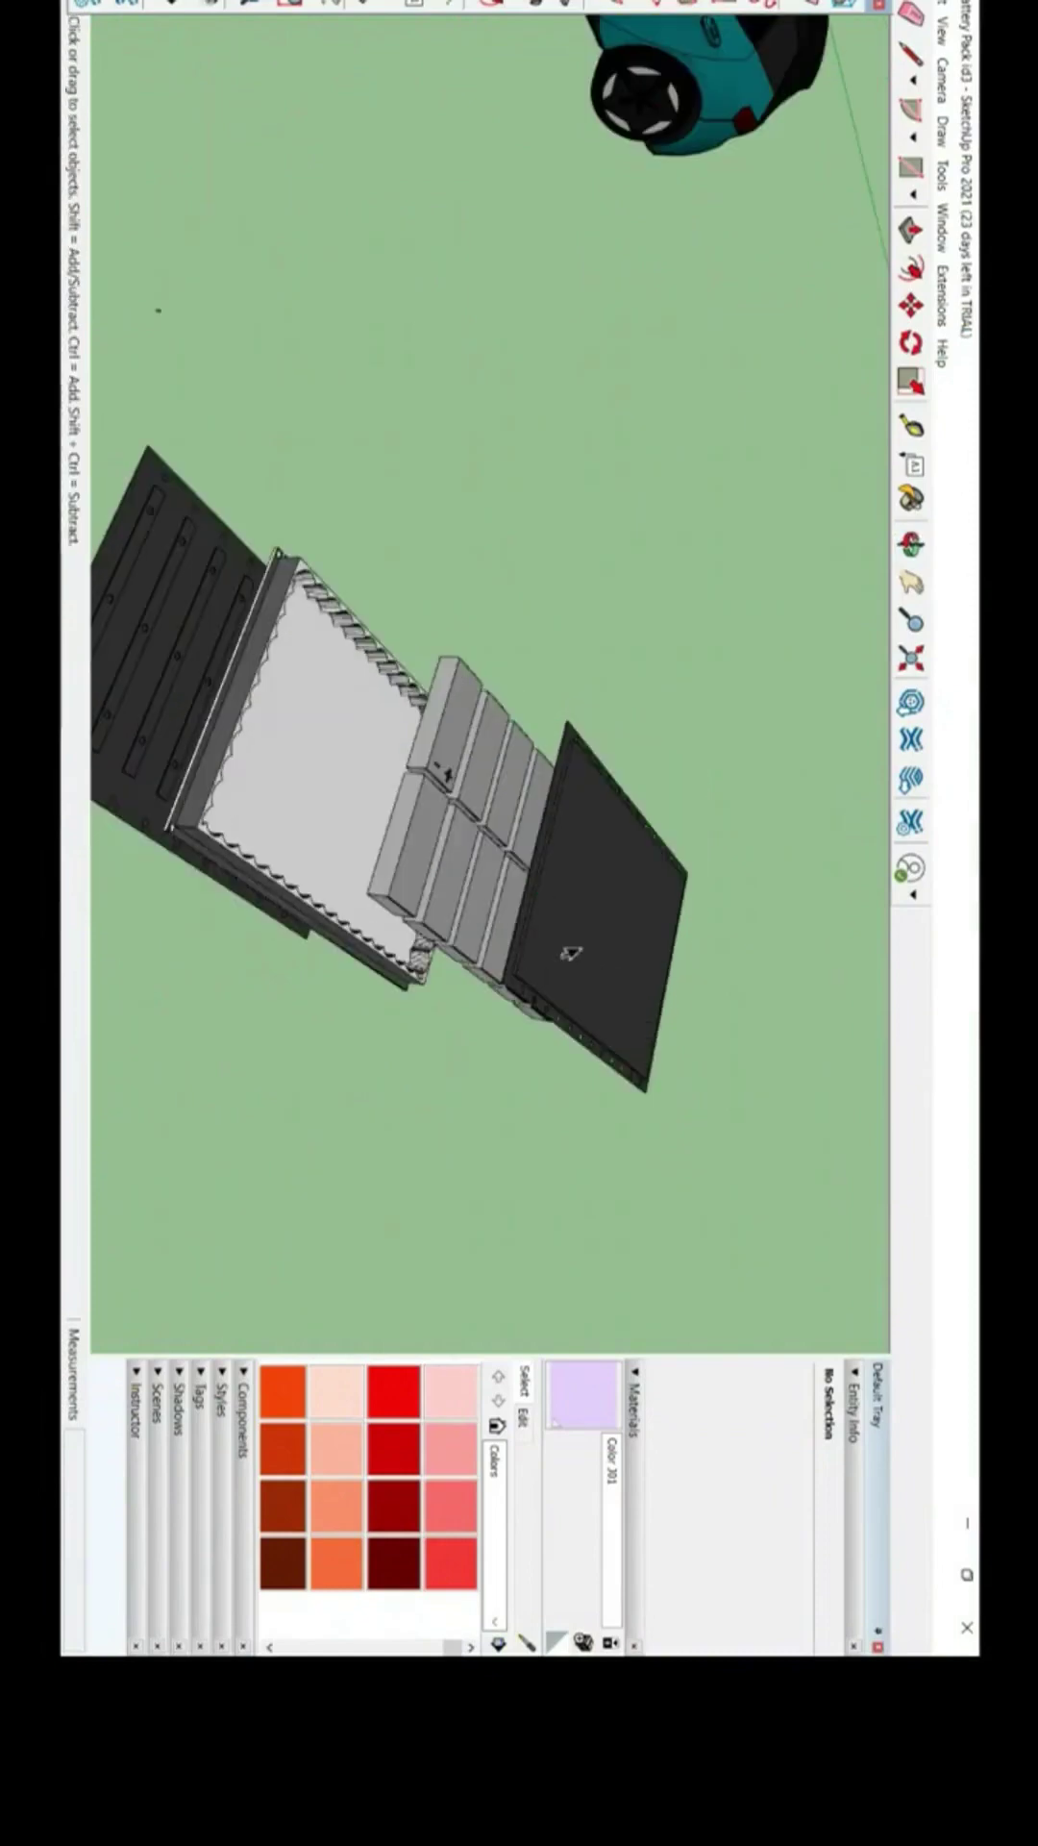
pyautogui.scroll(-3, 575, 952)
pyautogui.moveTo(450, 981); pyautogui.dragTo(491, 965, button='middle')
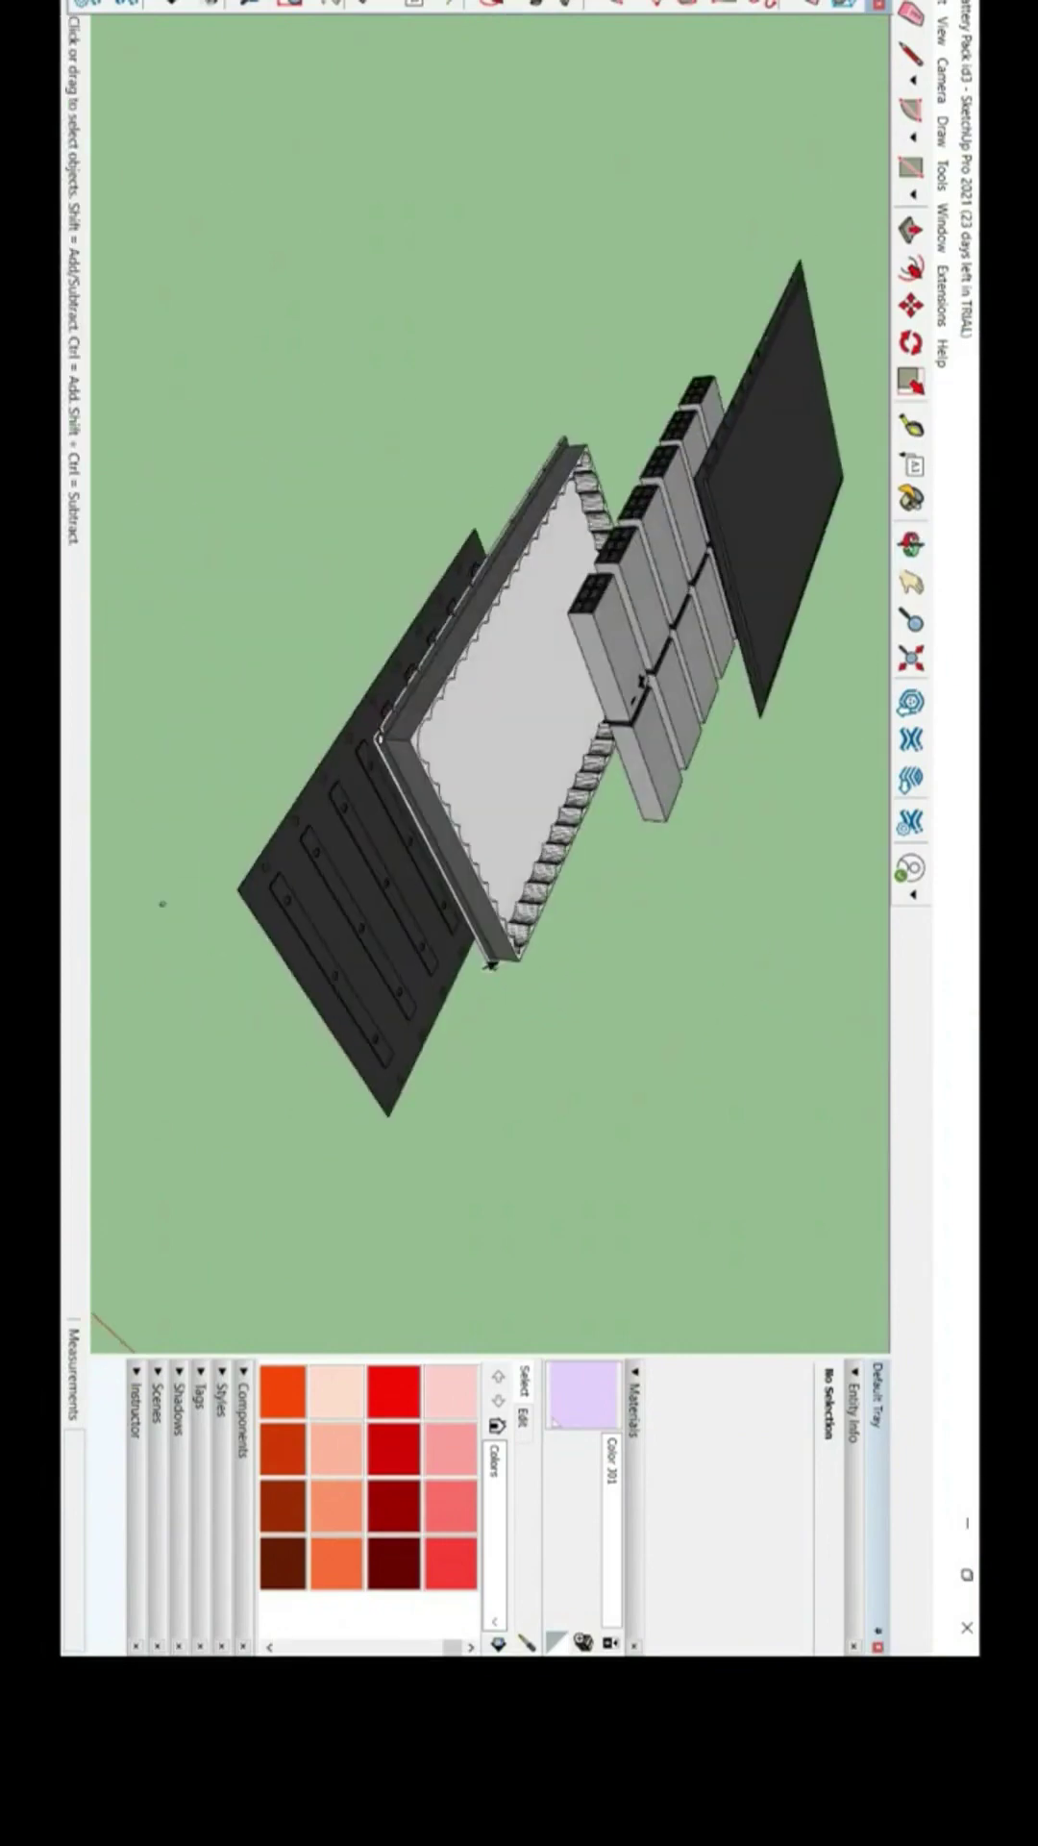
pyautogui.scroll(-2, 491, 965)
pyautogui.scroll(-4, 577, 1036)
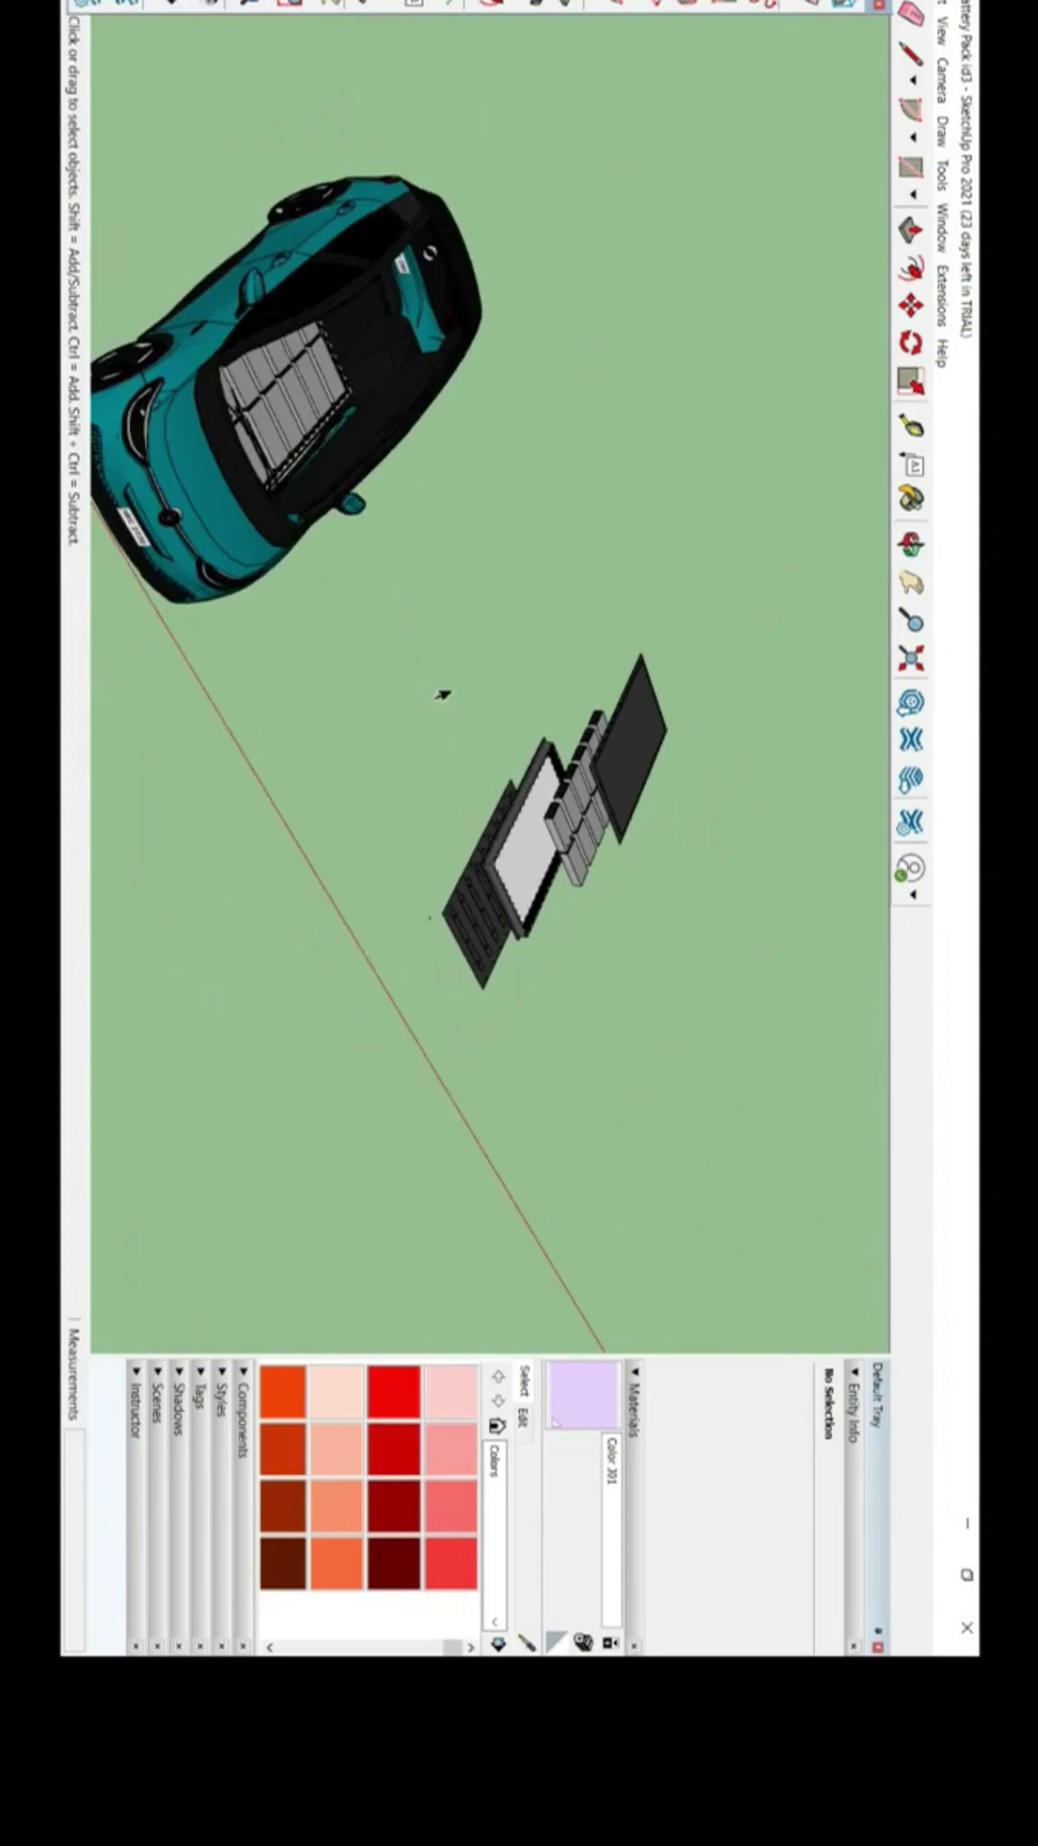
# Open the teal car's group and select its hood and a rear body part in turn.
pyautogui.moveTo(335, 772); pyautogui.dragTo(580, 736, button='middle')
pyautogui.scroll(5, 437, 322)
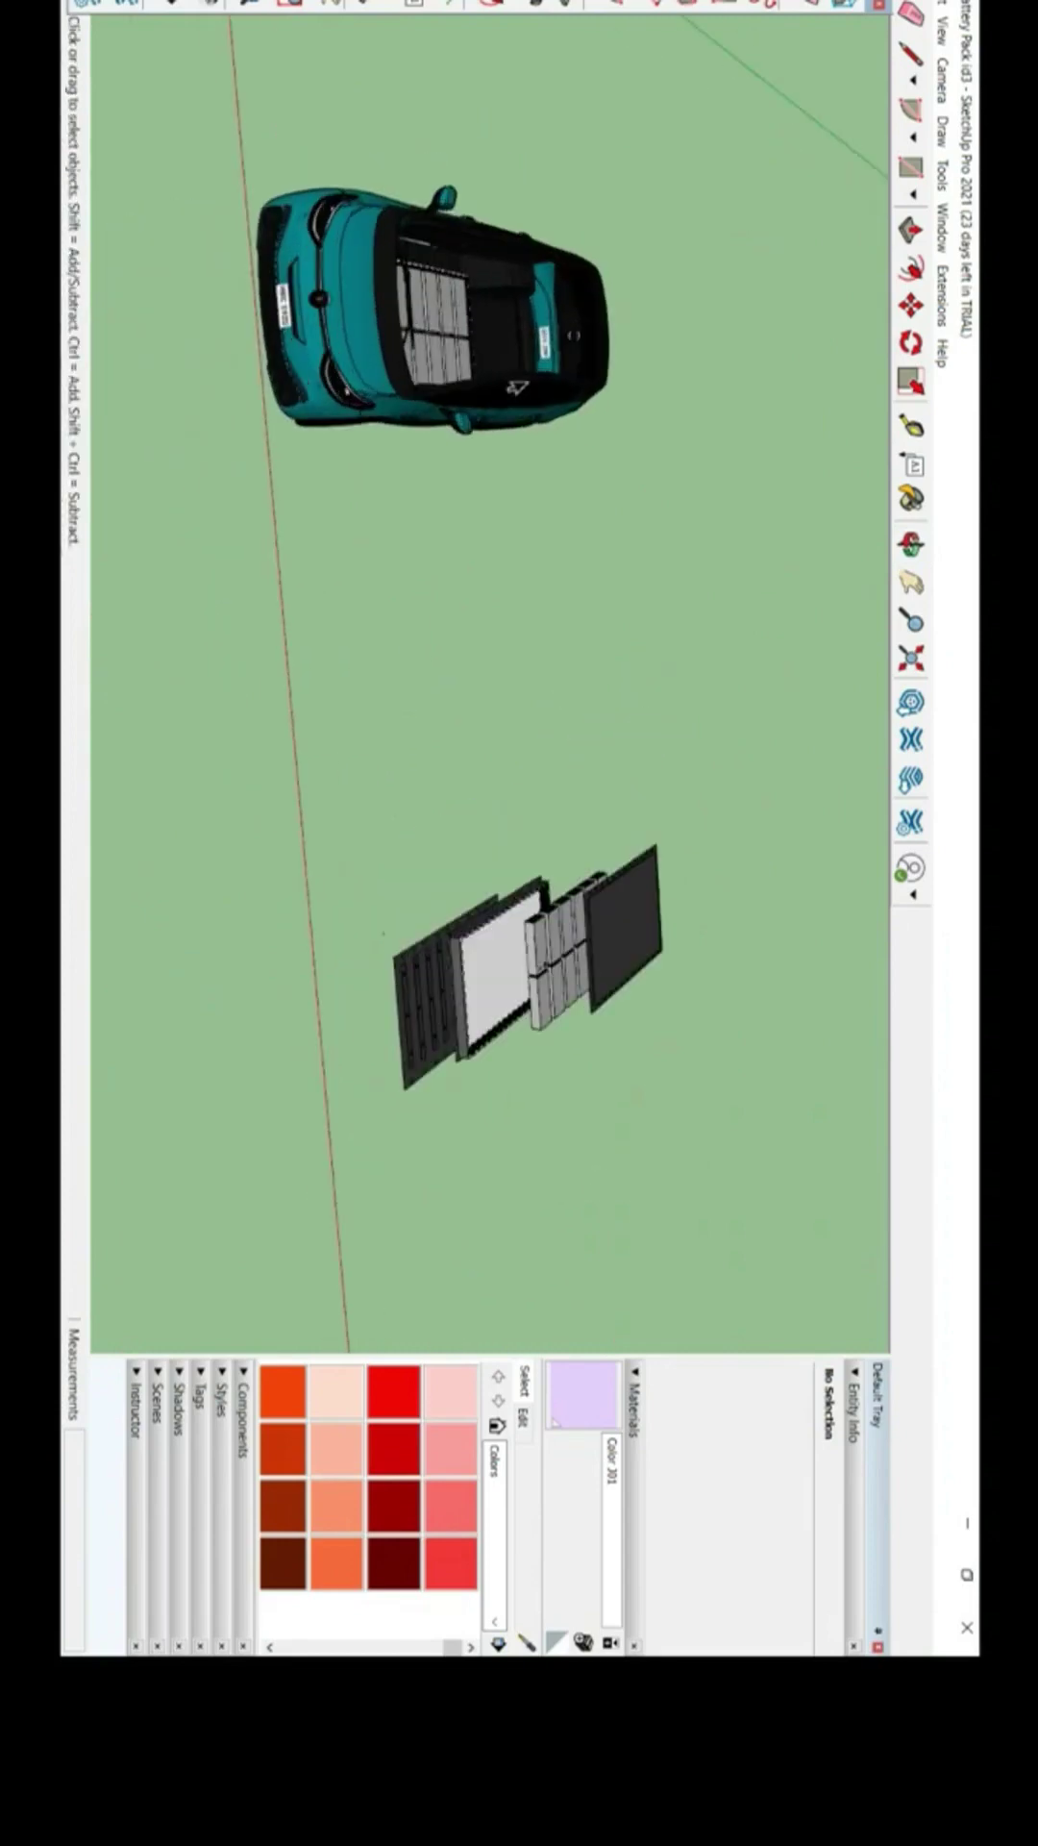
pyautogui.scroll(2, 504, 269)
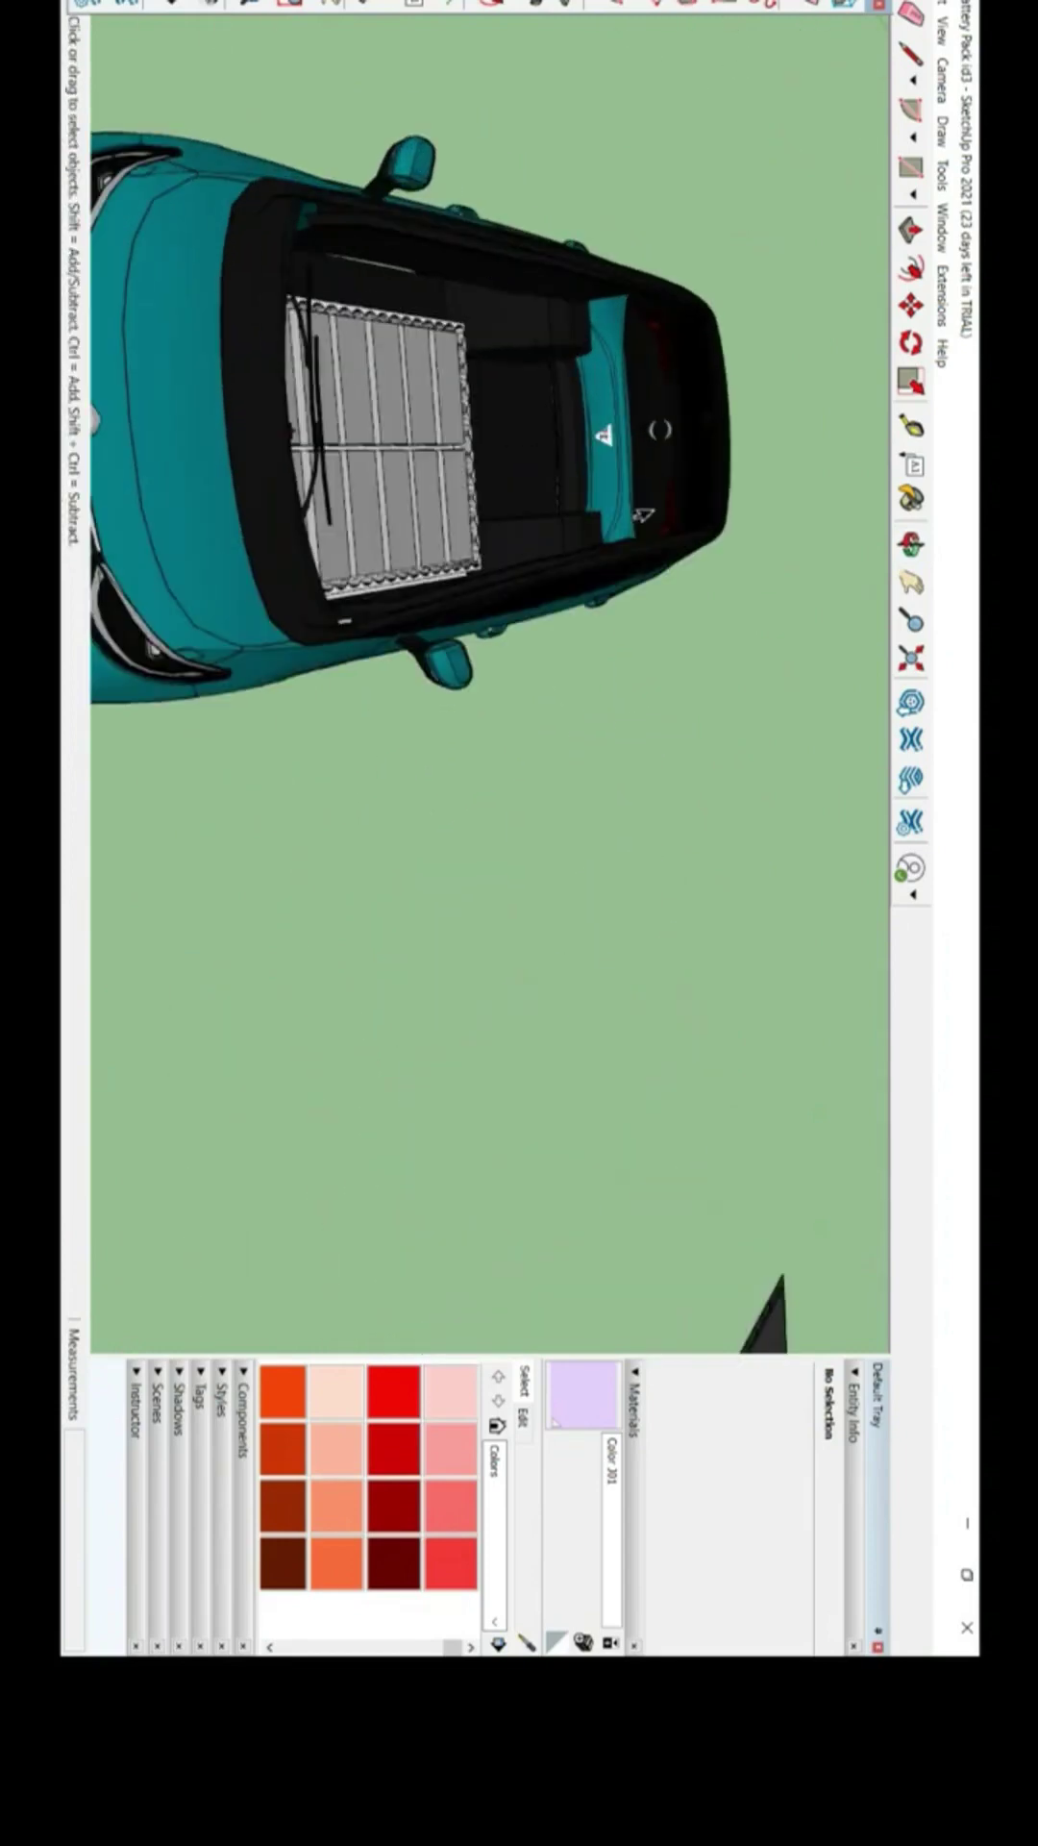
pyautogui.scroll(-4, 643, 516)
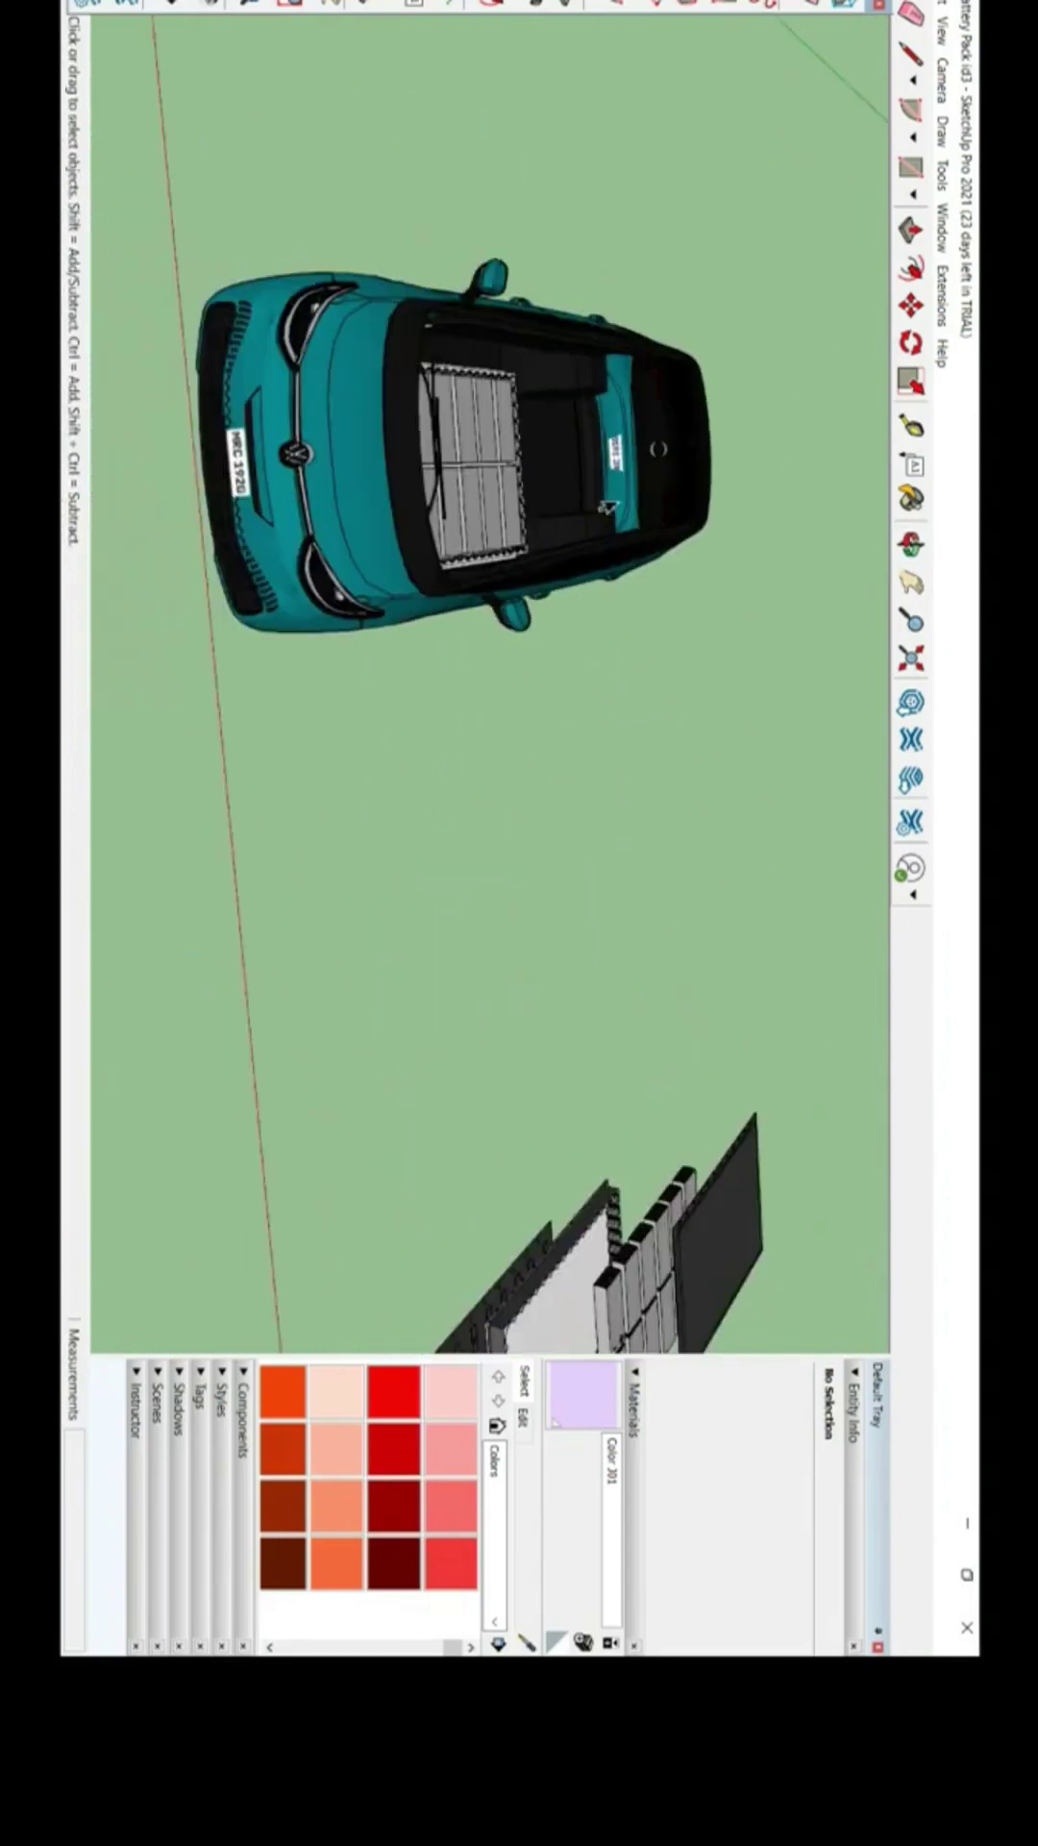
pyautogui.click(390, 520)
pyautogui.rightClick(395, 519)
pyautogui.click(267, 595)
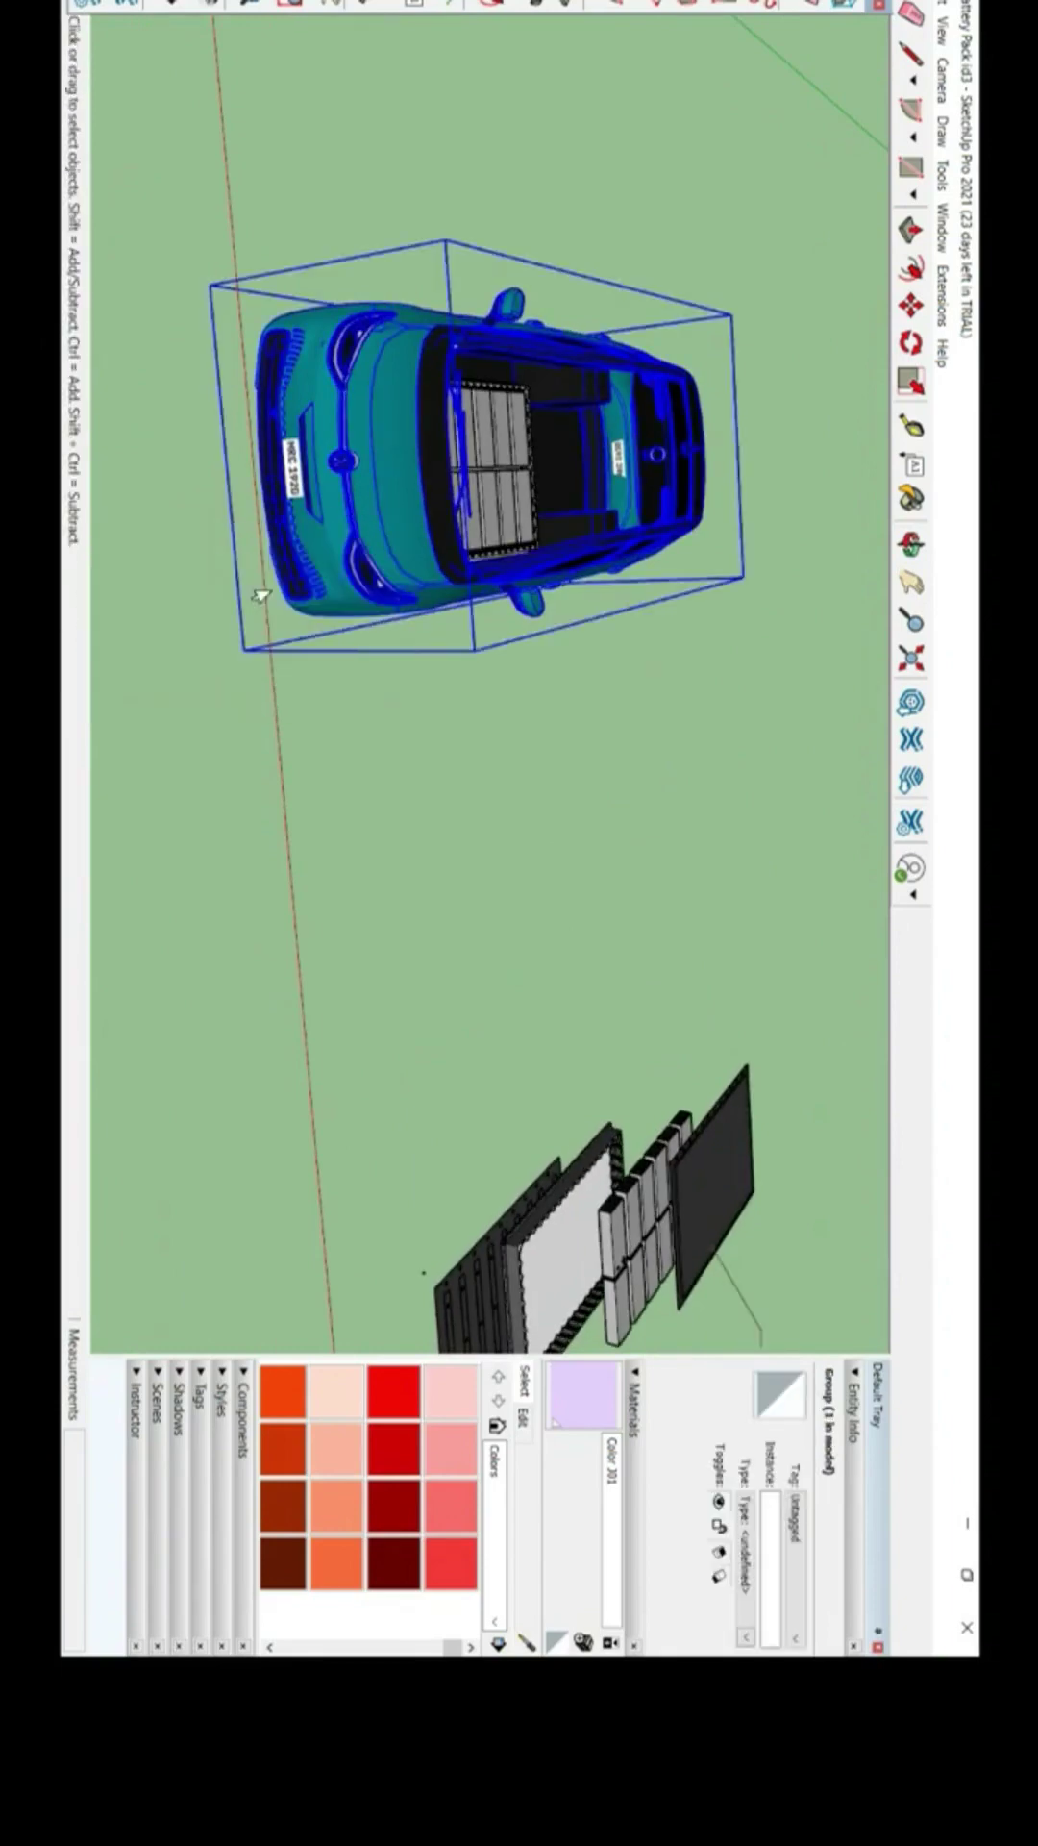
pyautogui.click(392, 535)
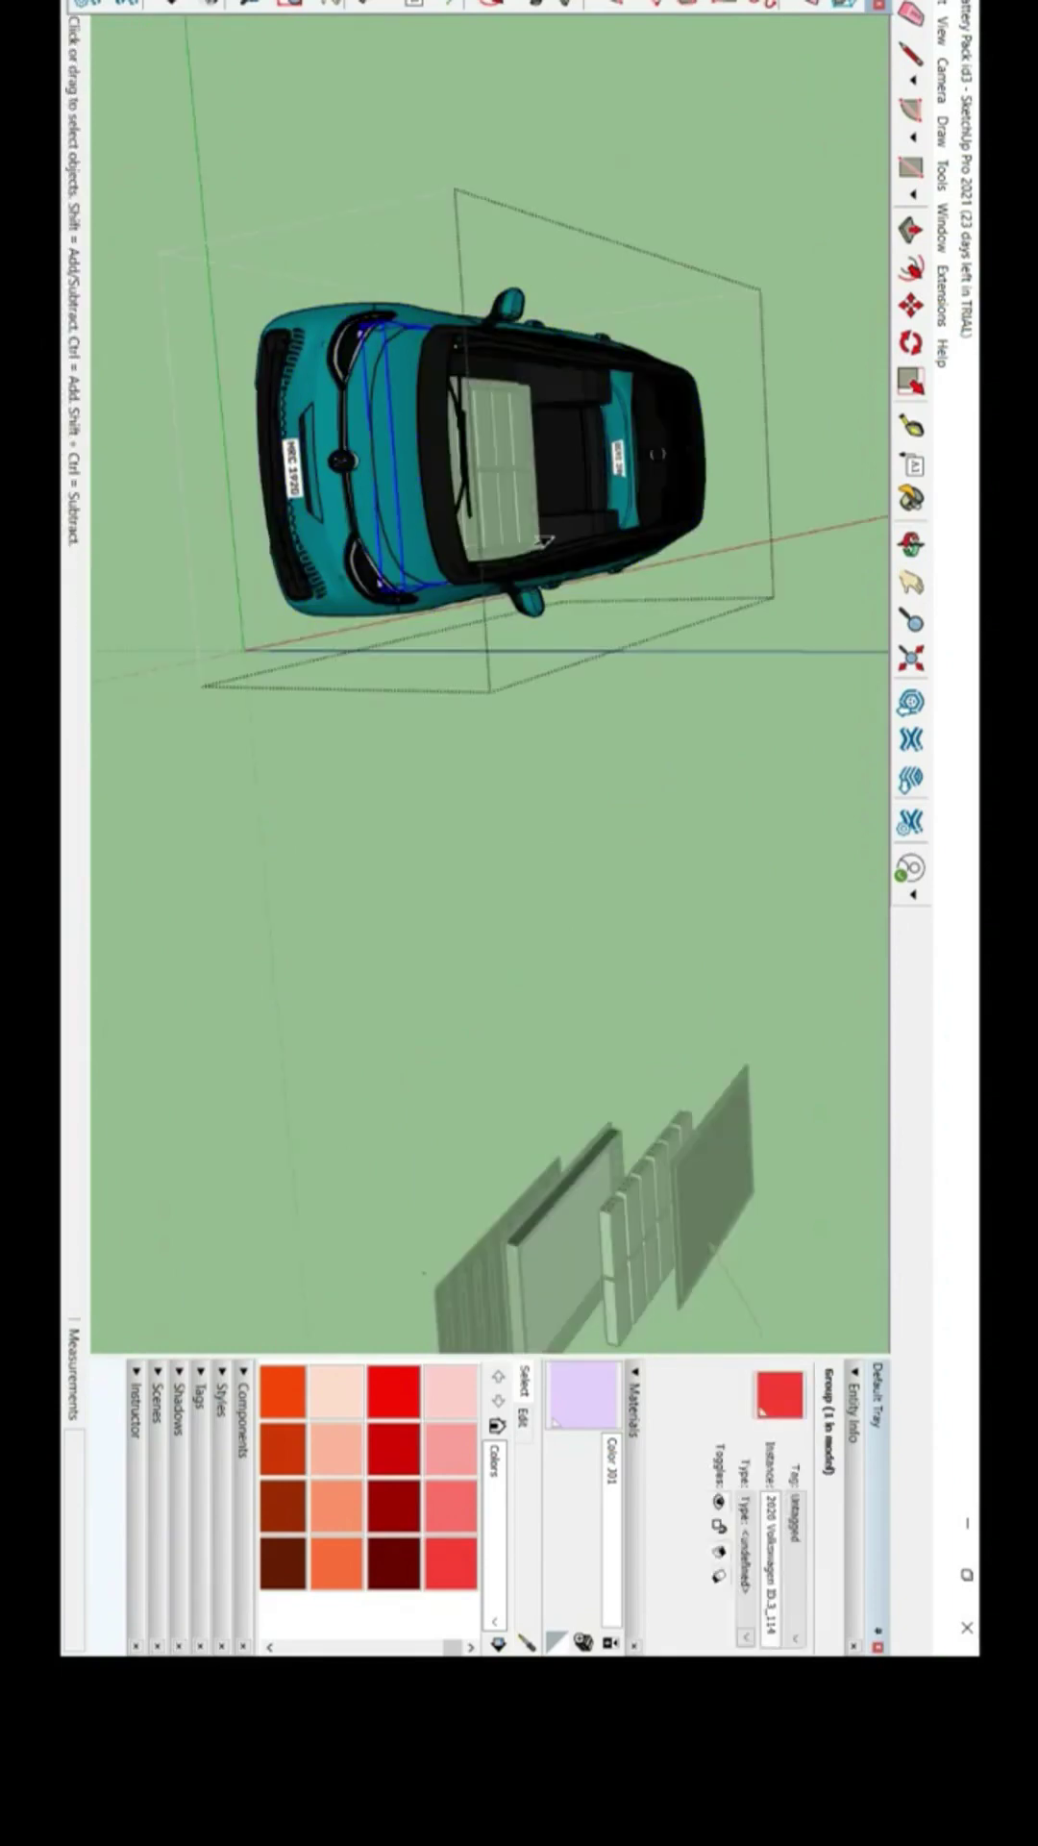
pyautogui.click(642, 495)
# Inspect the battery pack on the car's floor, select the surrounding interior part, and close the car group.
pyautogui.scroll(4, 480, 496)
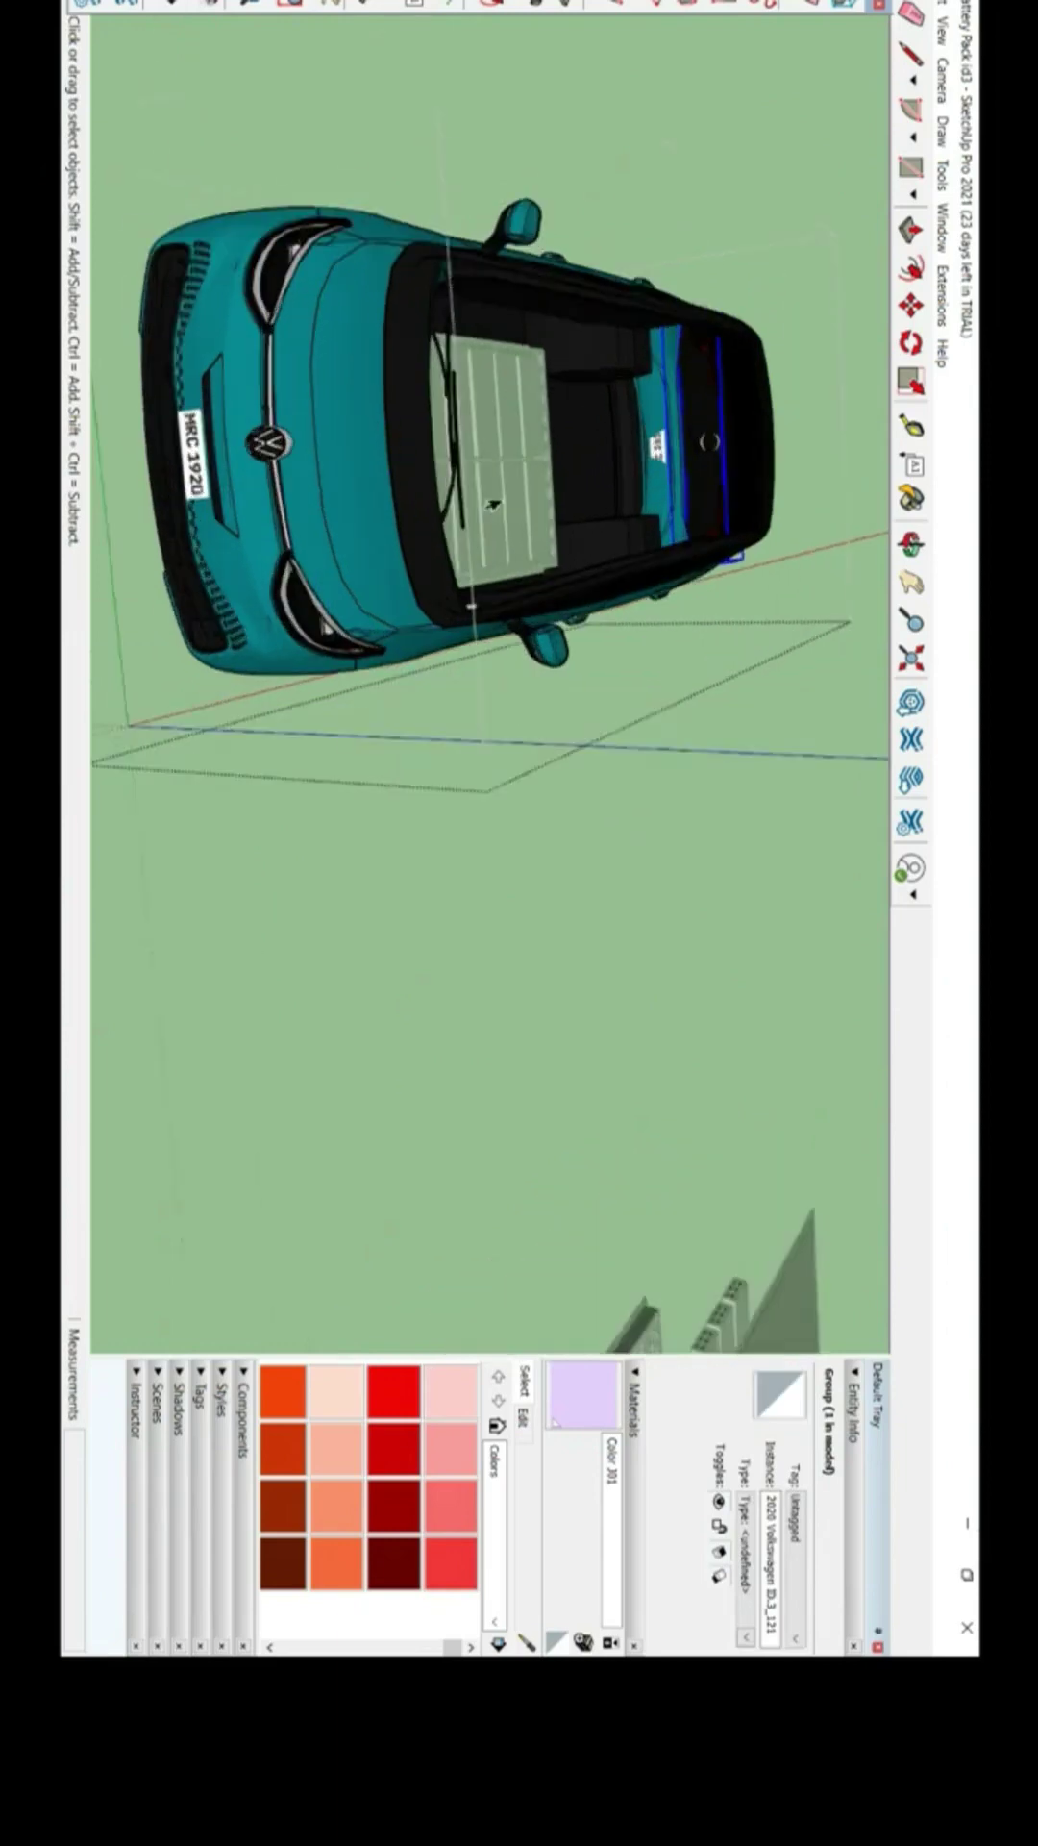
pyautogui.moveTo(481, 496); pyautogui.dragTo(420, 519, button='middle')
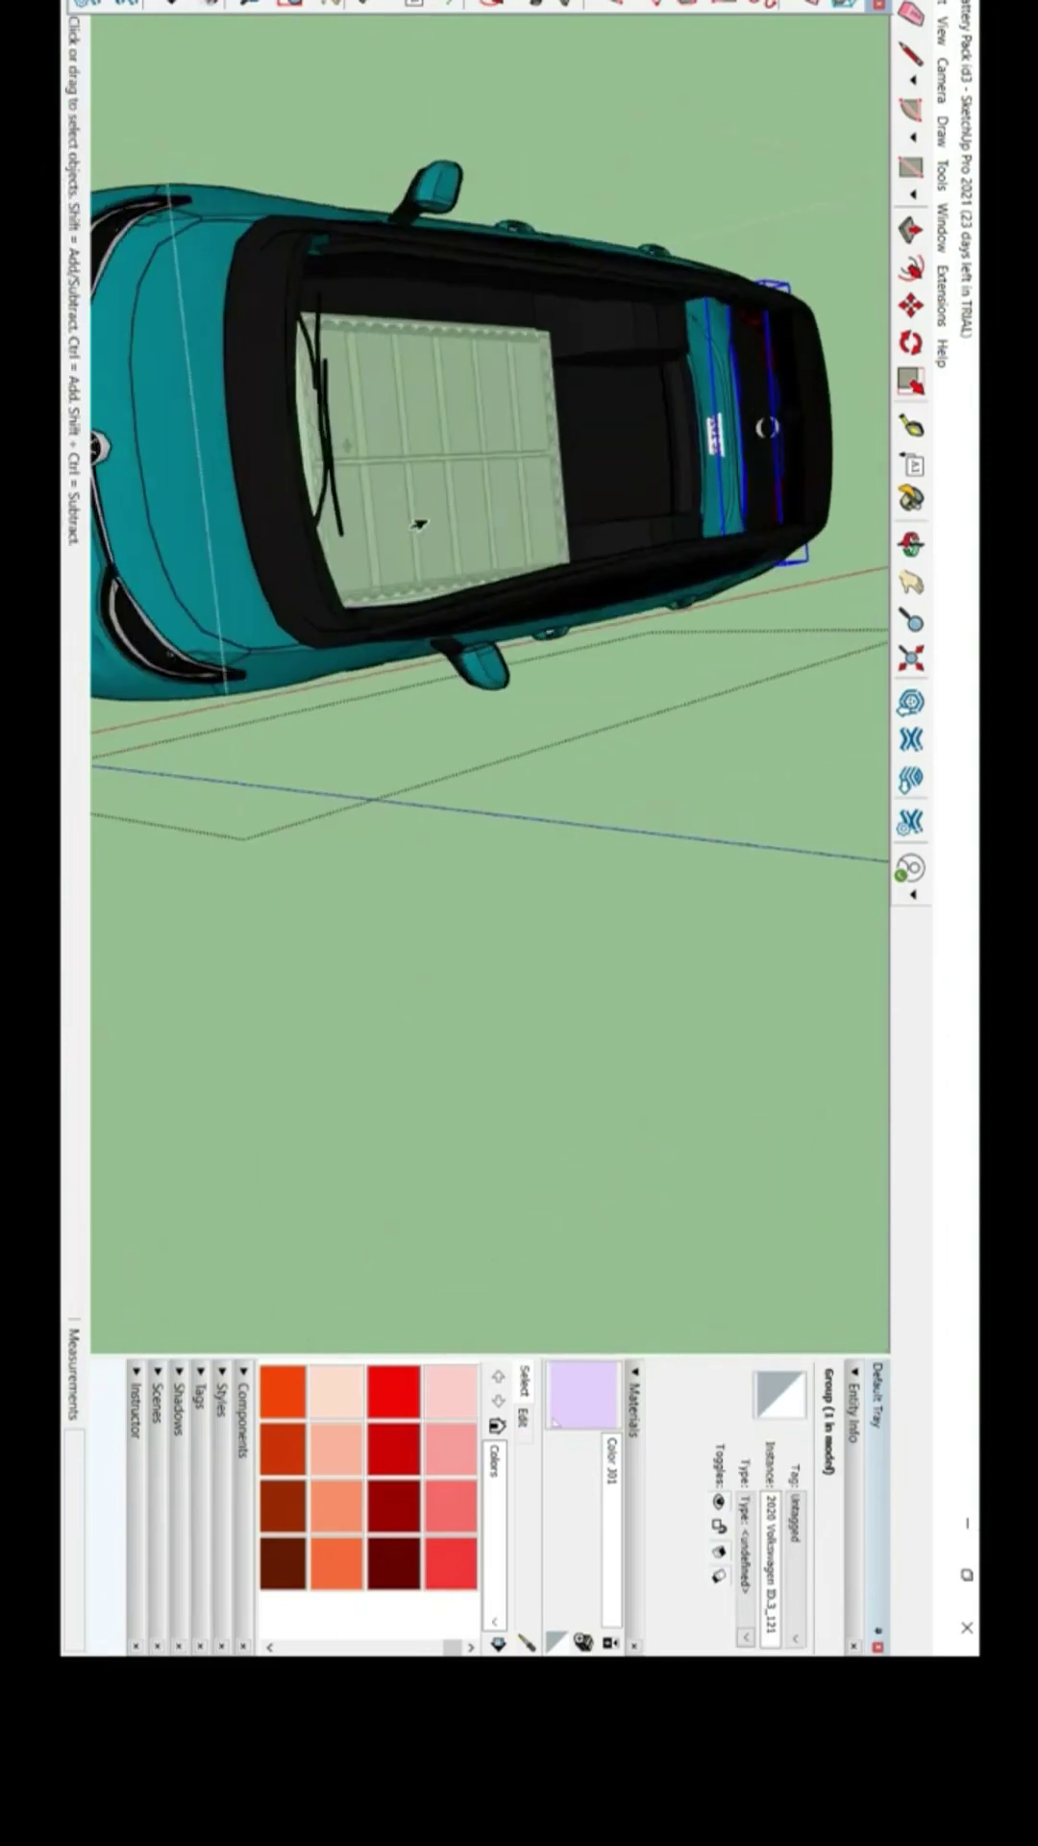
pyautogui.scroll(6, 420, 519)
pyautogui.moveTo(448, 465); pyautogui.dragTo(490, 1037, button='middle')
pyautogui.scroll(-3, 386, 788)
pyautogui.scroll(2, 490, 1036)
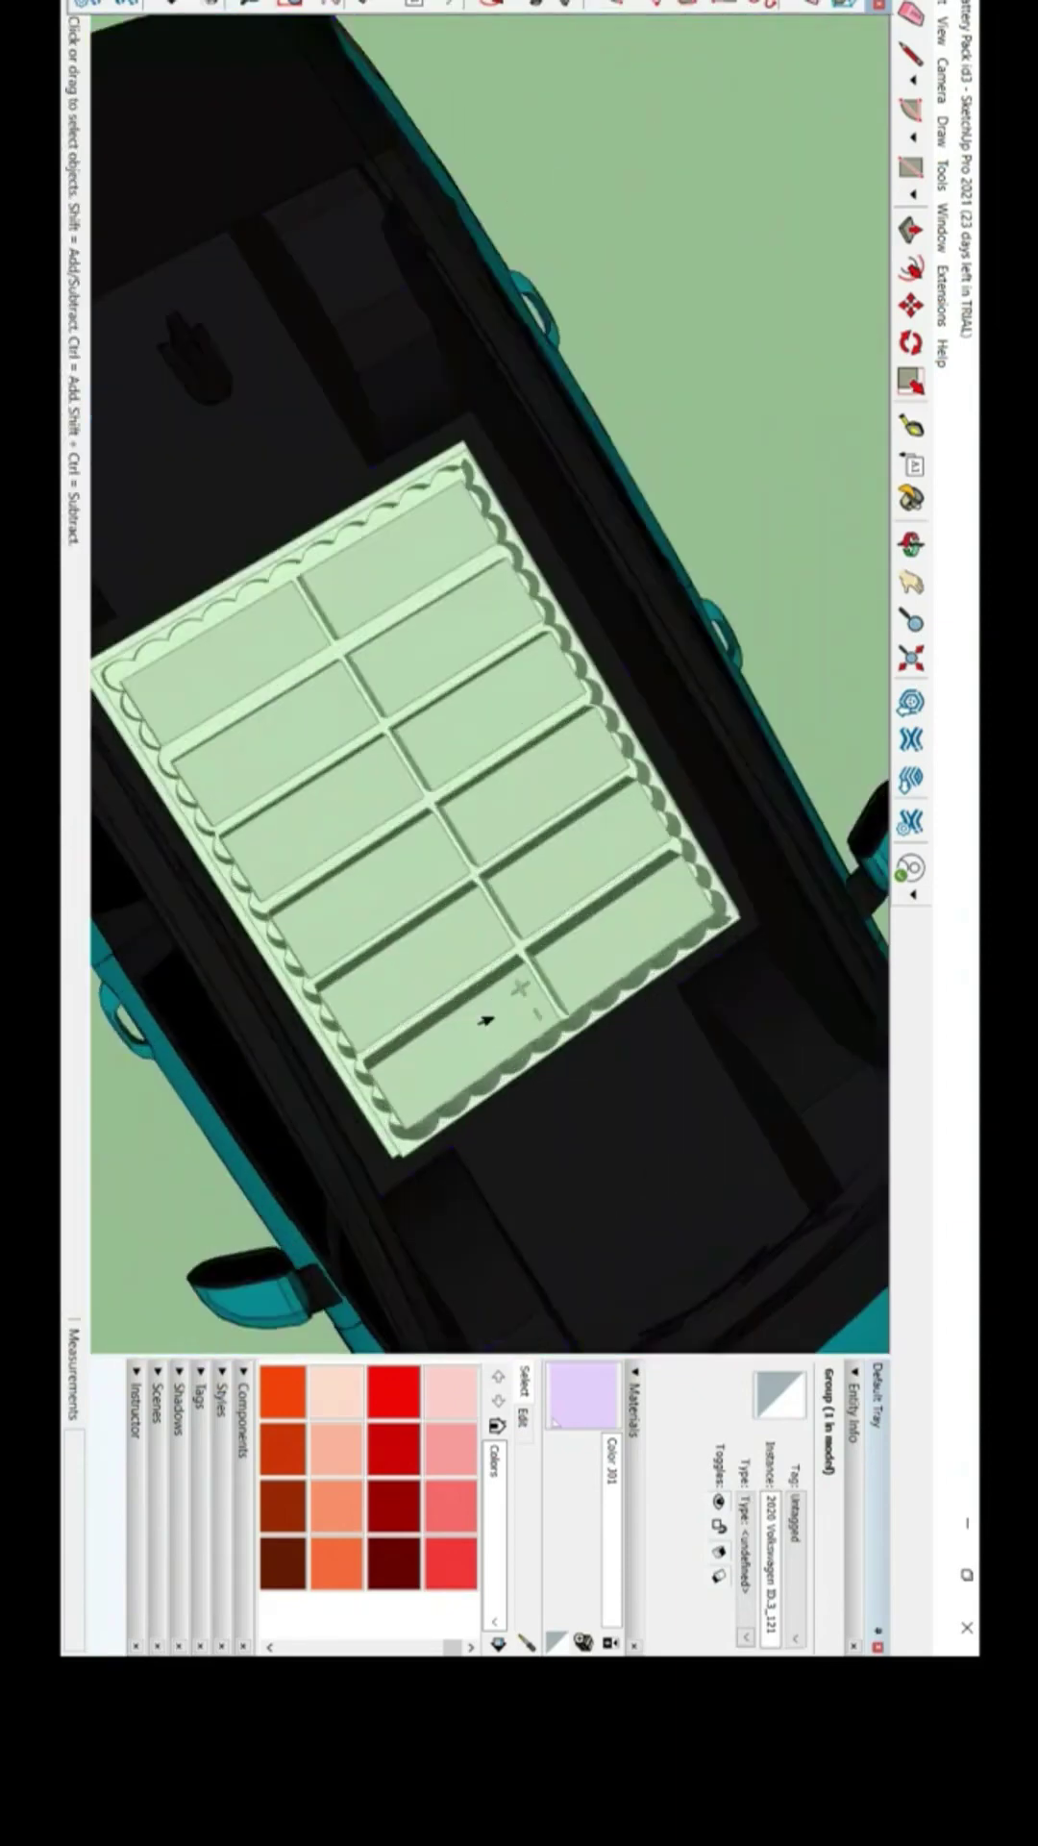
pyautogui.click(486, 1017)
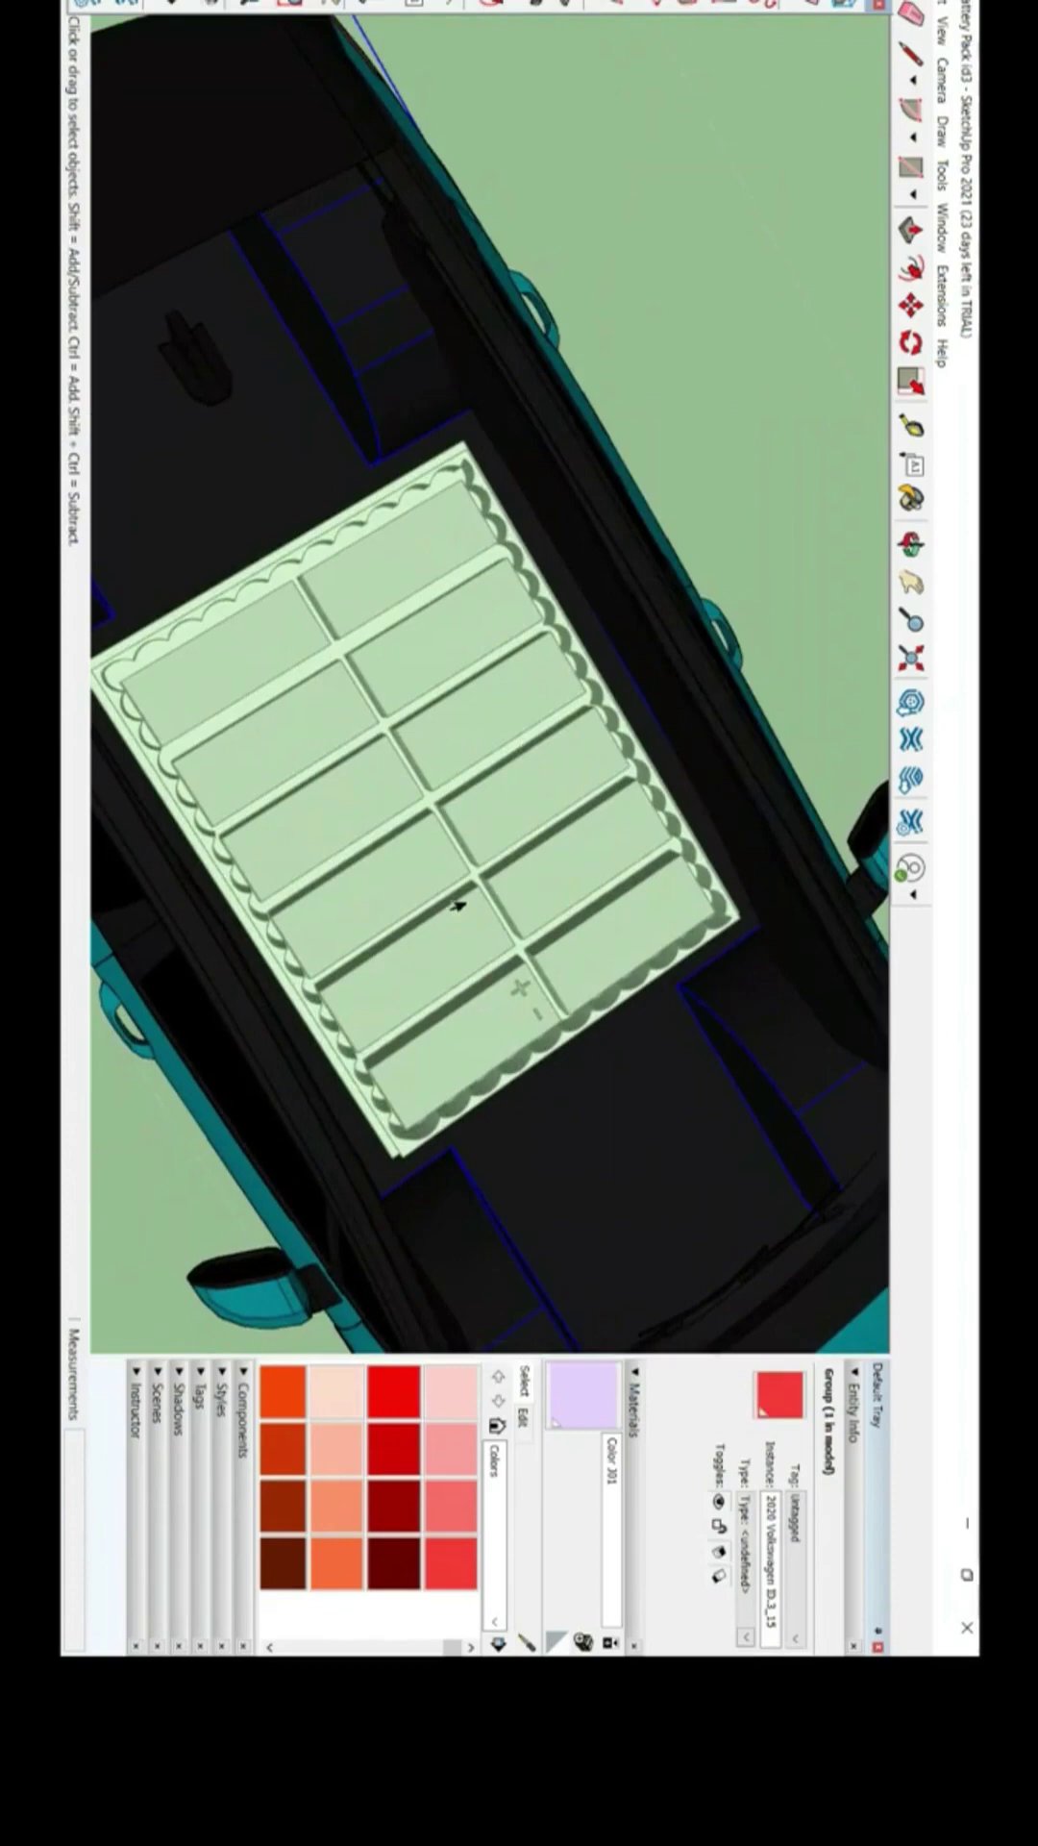
pyautogui.click(750, 526)
# Examine how the battery pack sits inside the car and compare it with the labelled exploded assembly.
pyautogui.moveTo(468, 1049); pyautogui.dragTo(577, 1179, button='middle')
pyautogui.scroll(3, 625, 947)
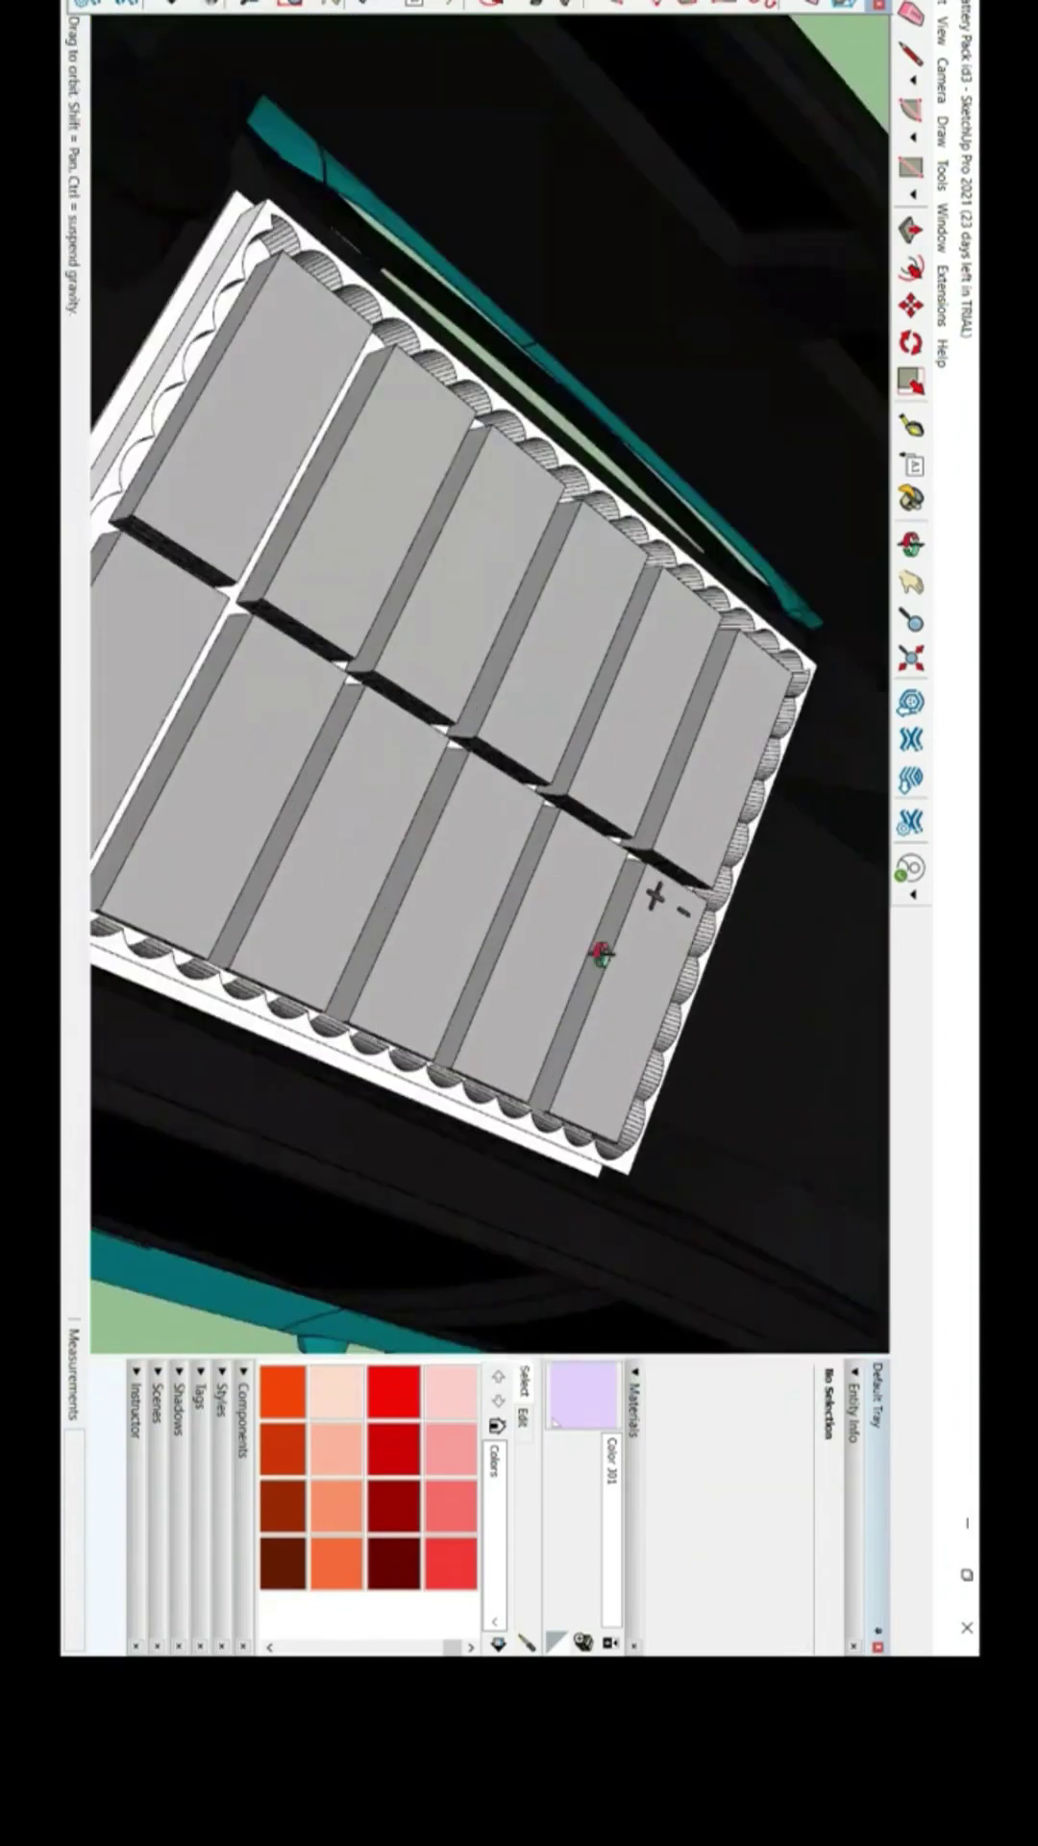
pyautogui.scroll(-5, 597, 947)
pyautogui.scroll(-4, 559, 881)
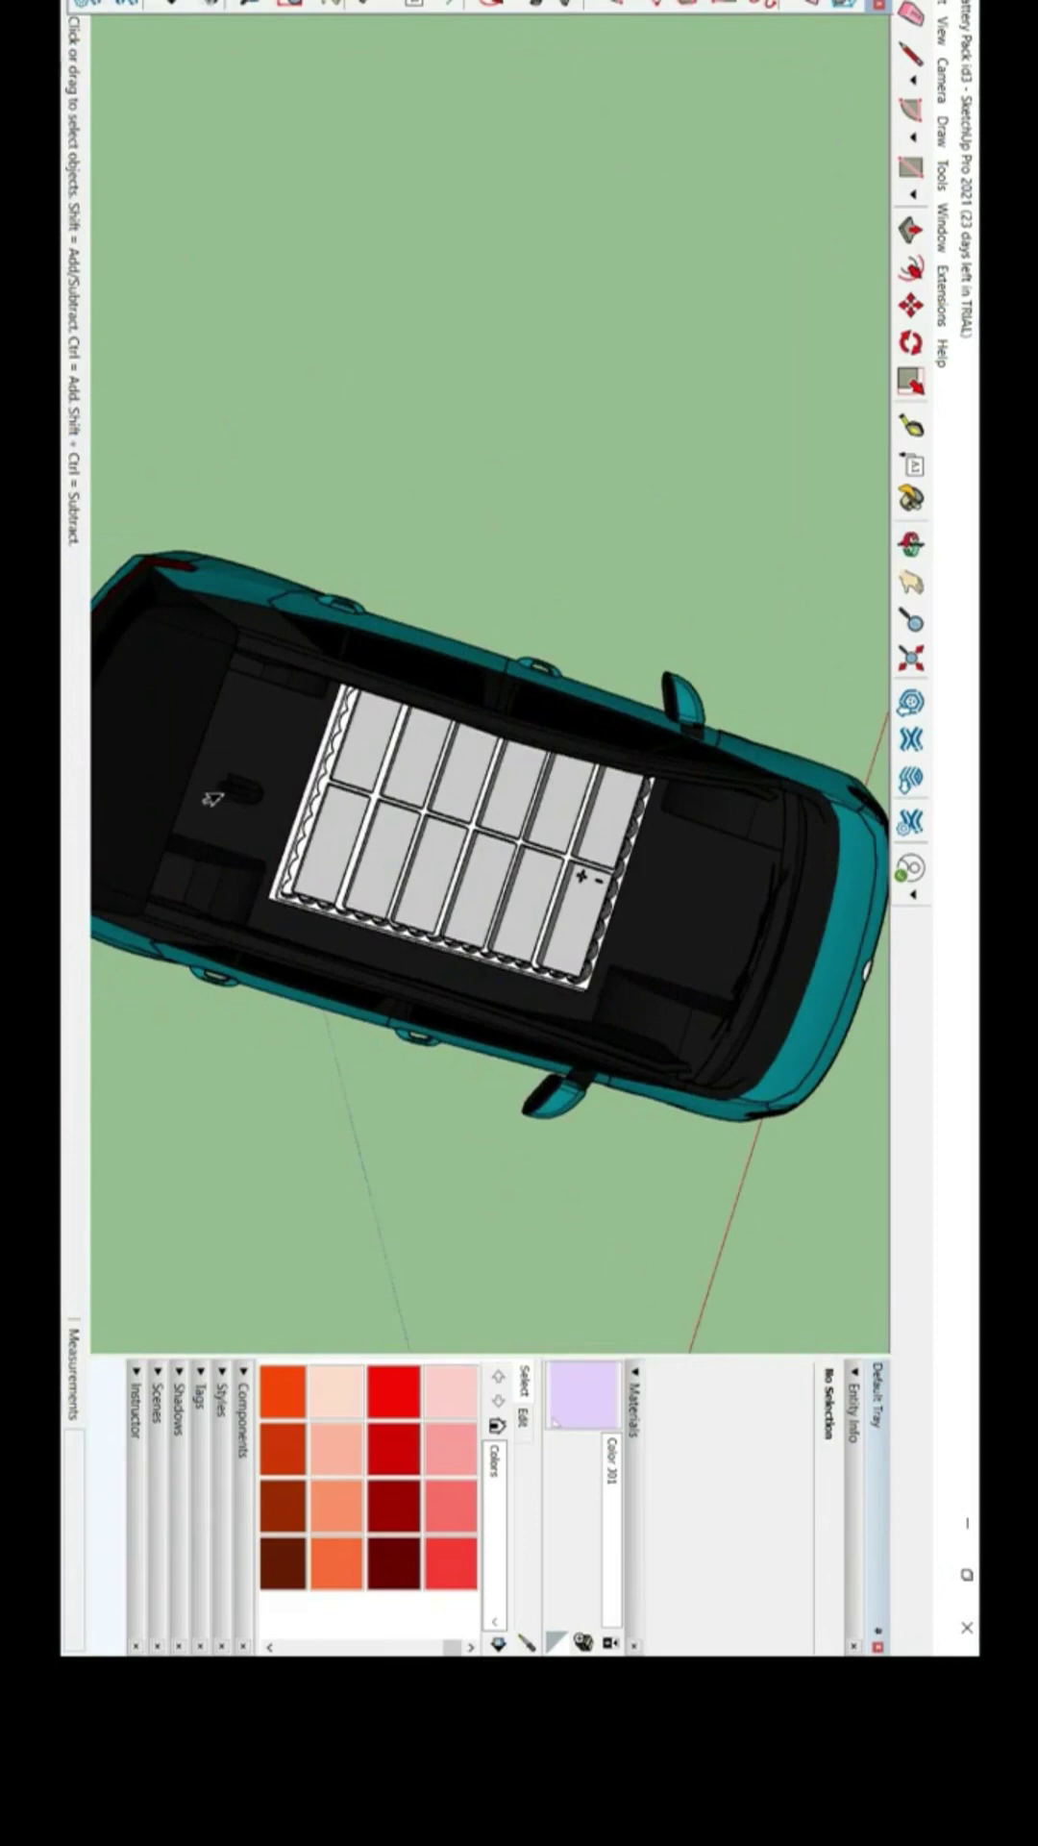
pyautogui.moveTo(206, 832); pyautogui.dragTo(428, 579, button='middle')
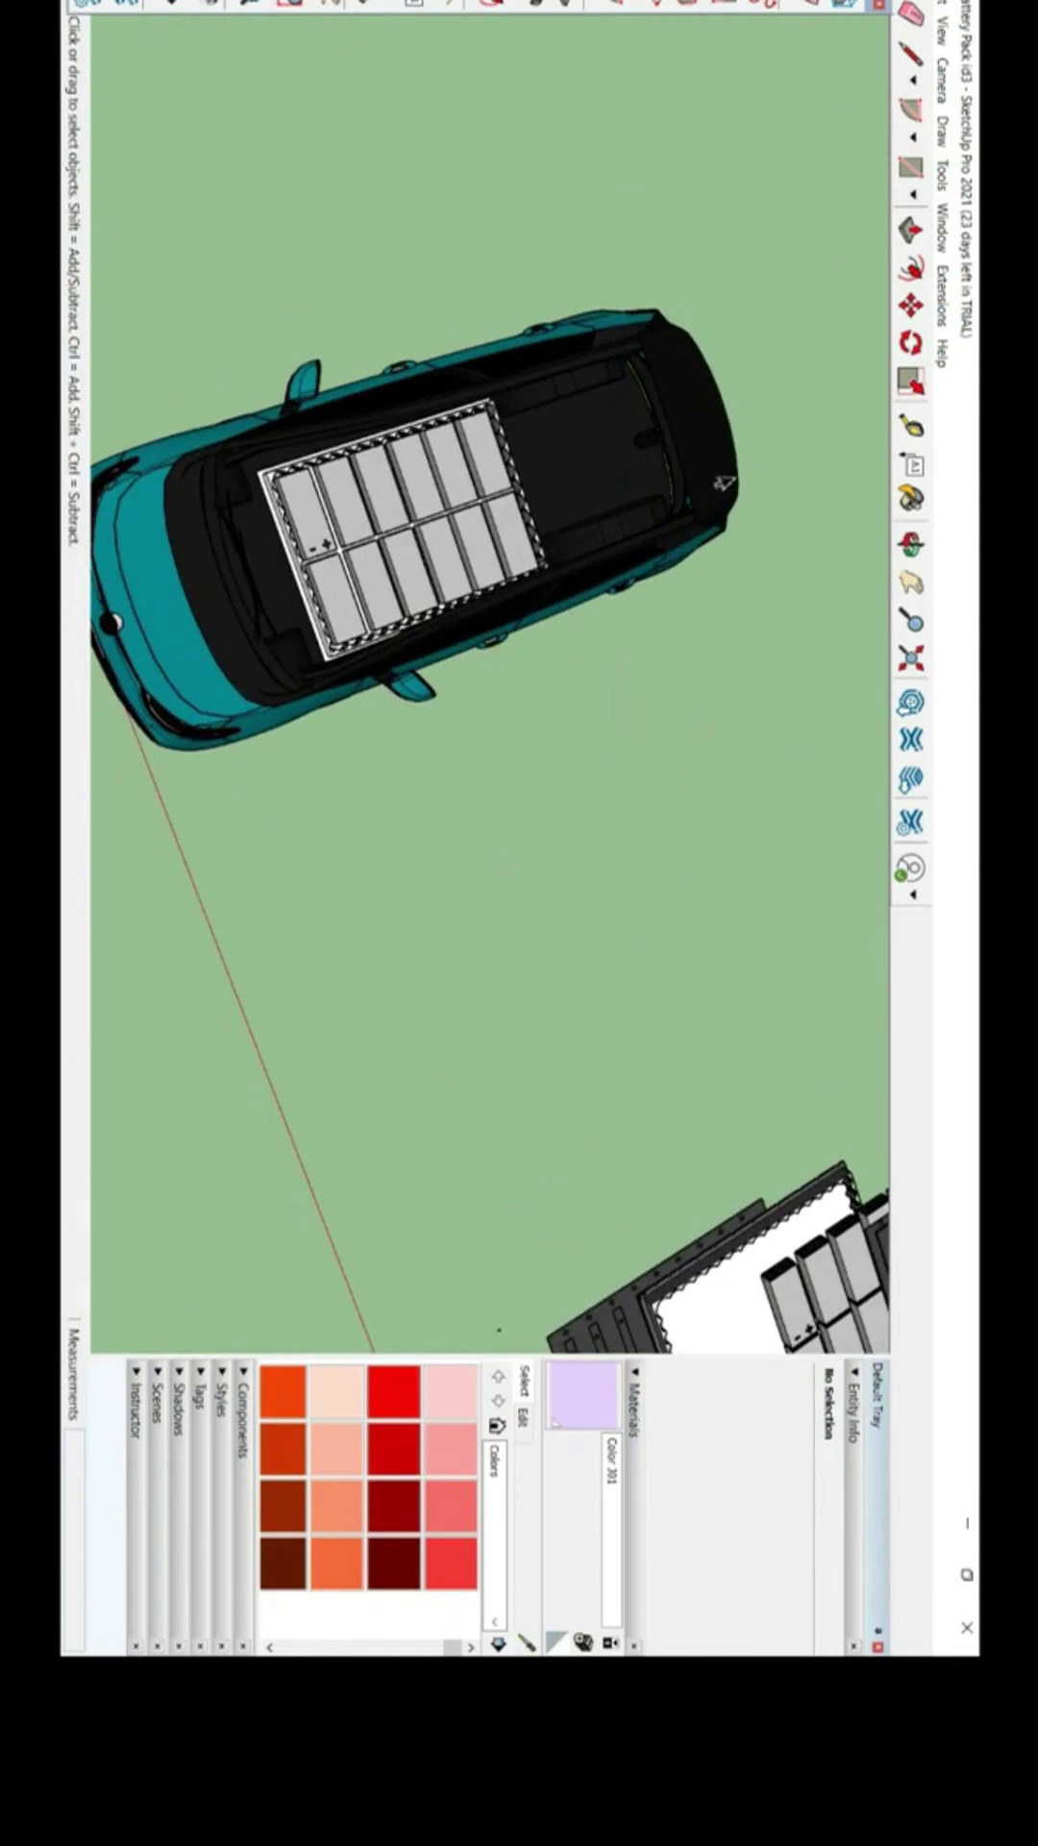
pyautogui.scroll(-3, 745, 473)
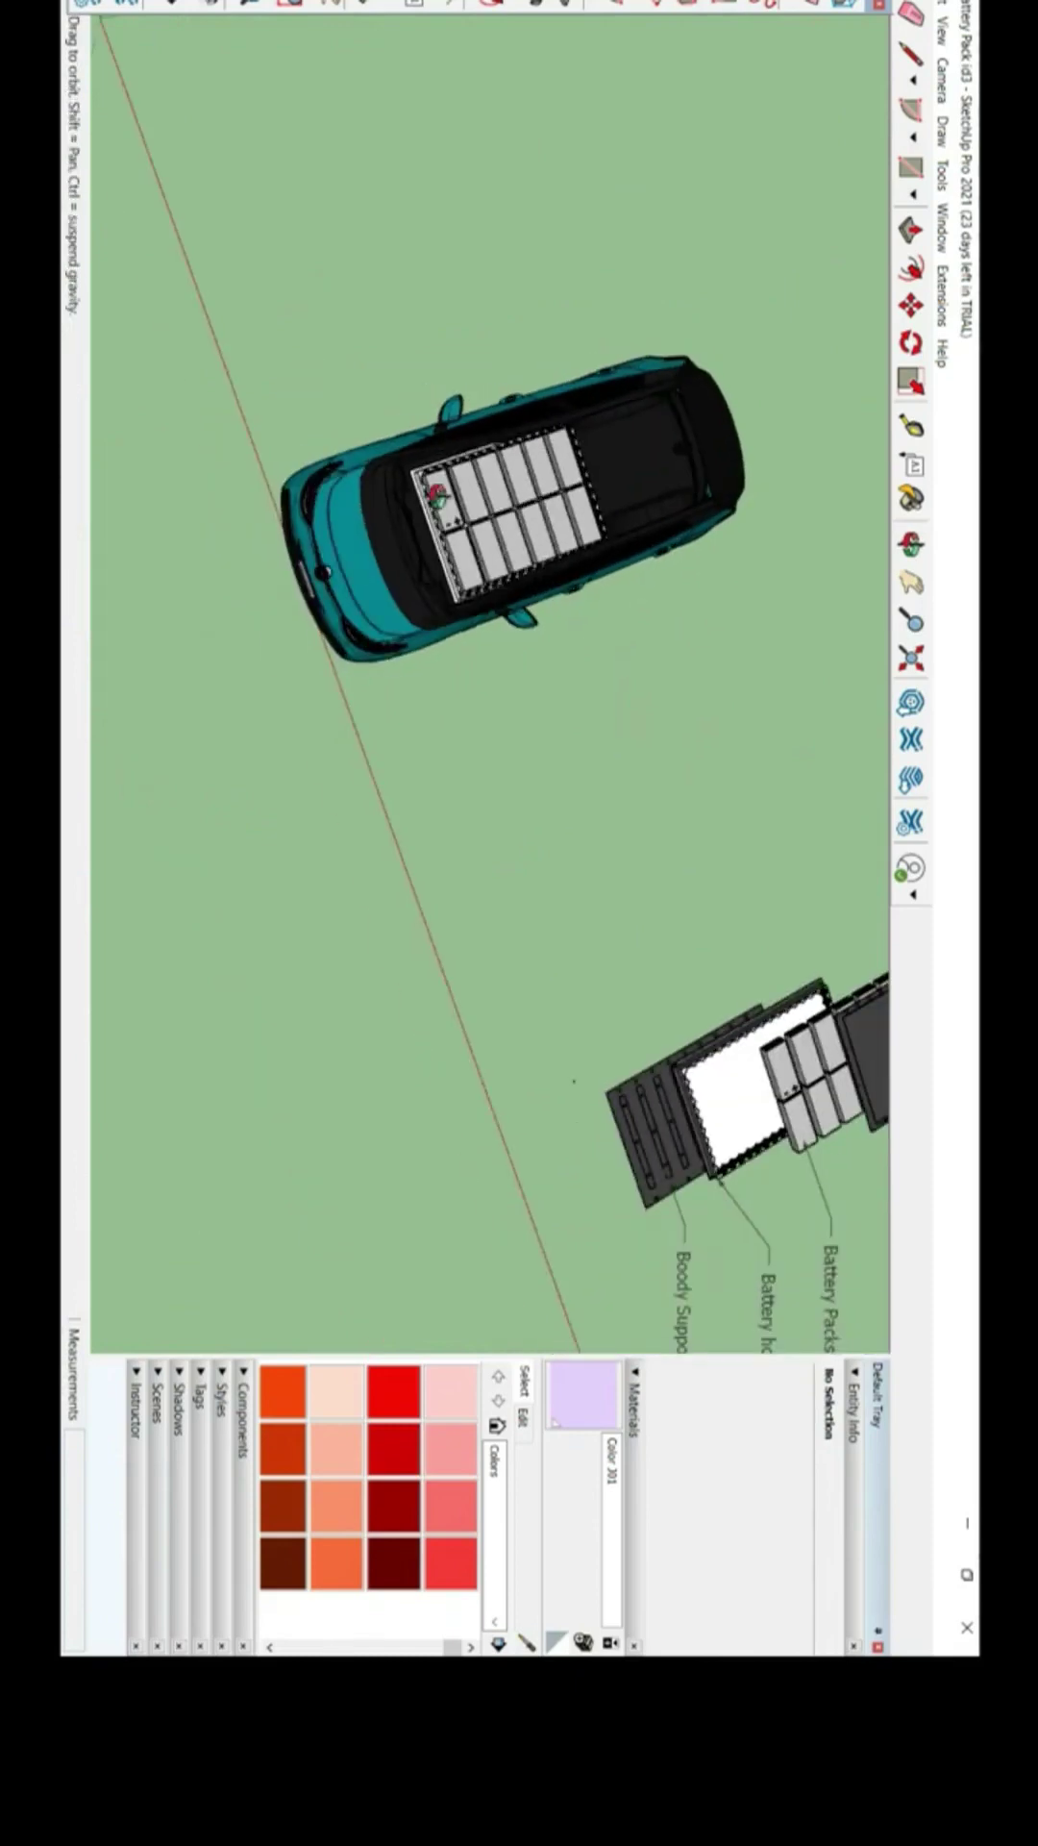
pyautogui.moveTo(375, 663); pyautogui.dragTo(521, 450, button='middle')
pyautogui.scroll(-2, 526, 357)
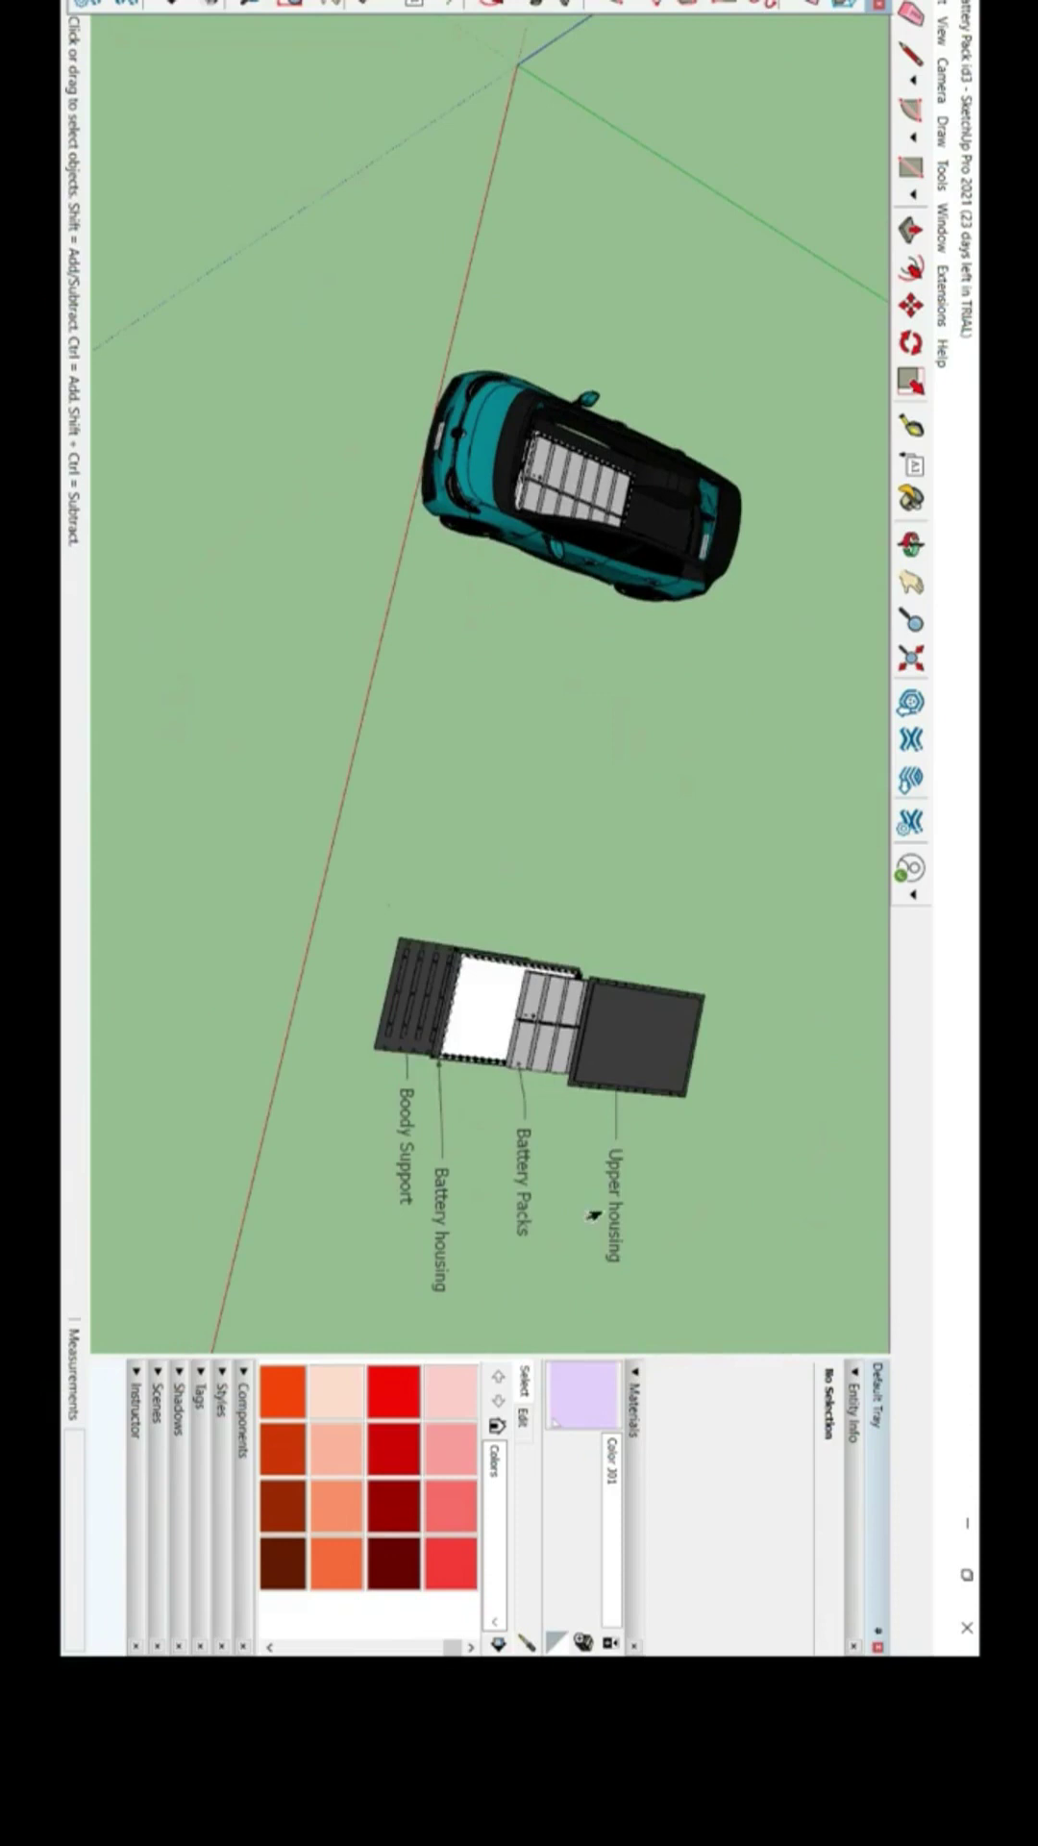
# Try to move the exploded assembly's upper housing along the red axis, and cancel the move.
pyautogui.scroll(2, 609, 1215)
pyautogui.moveTo(607, 1003); pyautogui.dragTo(726, 1235, button='middle')
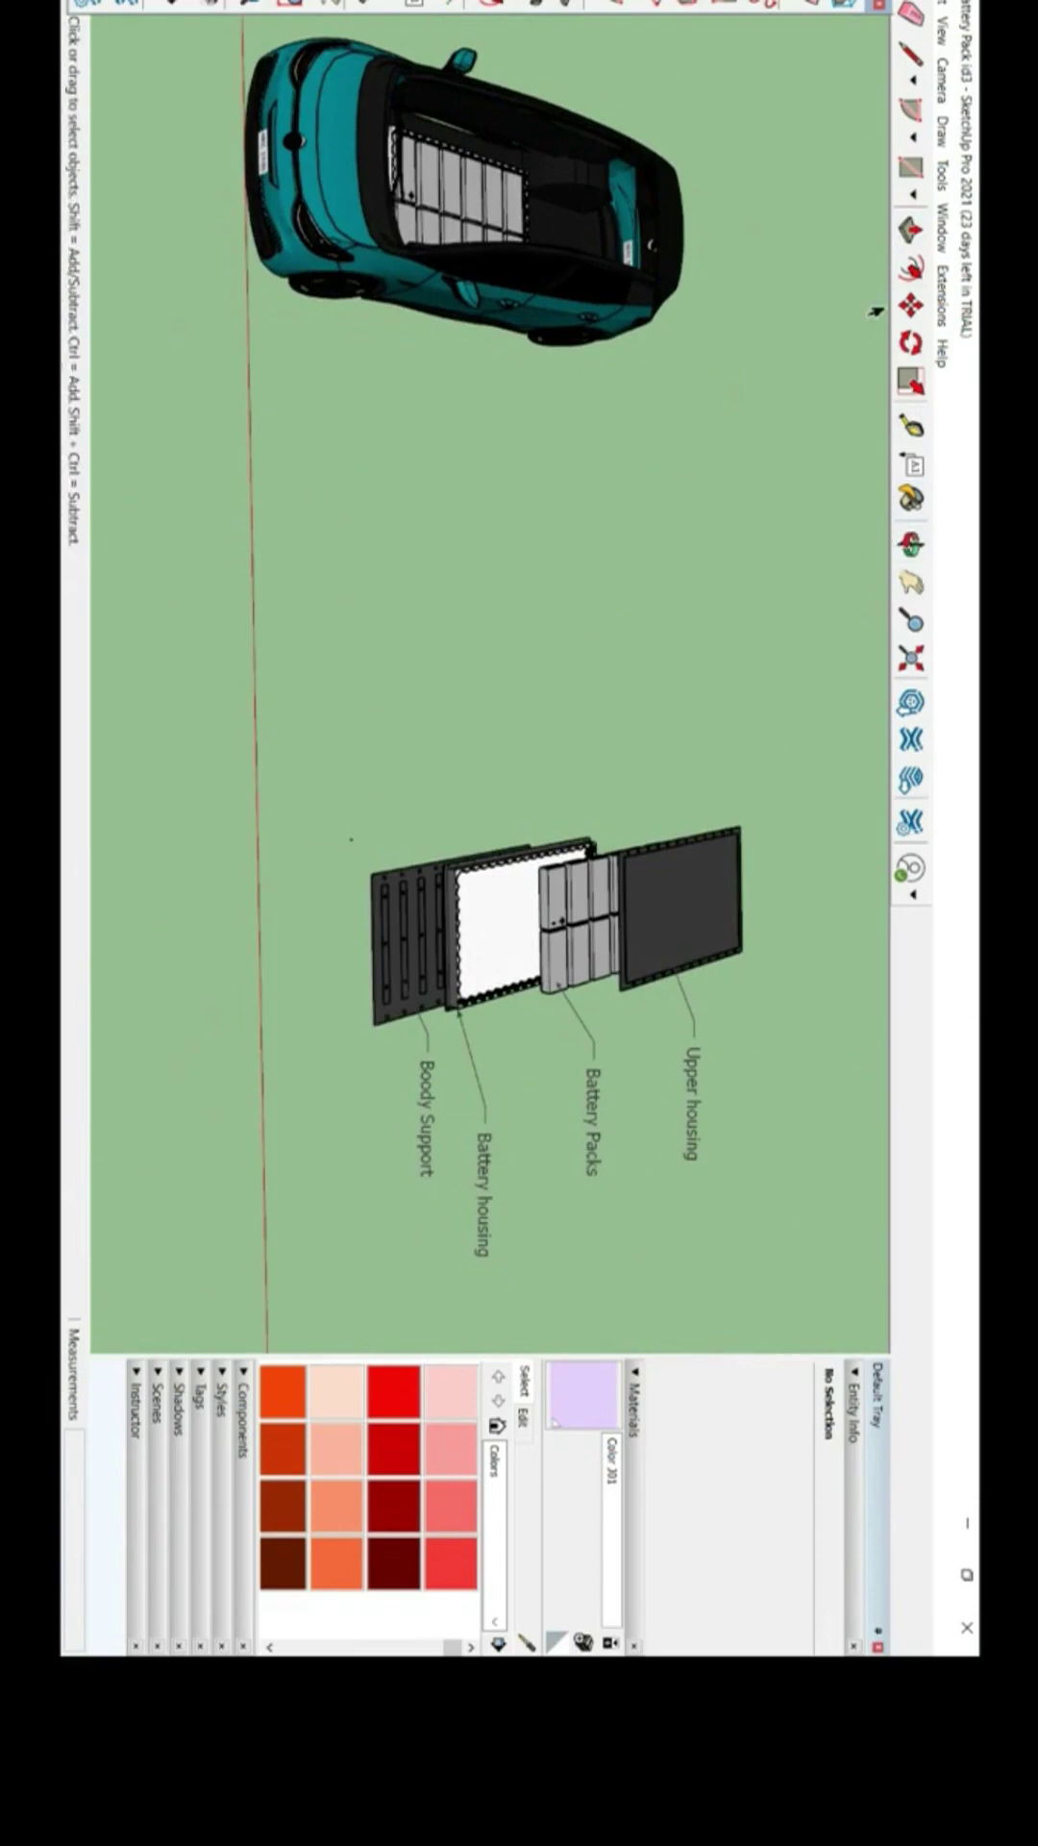
pyautogui.click(911, 306)
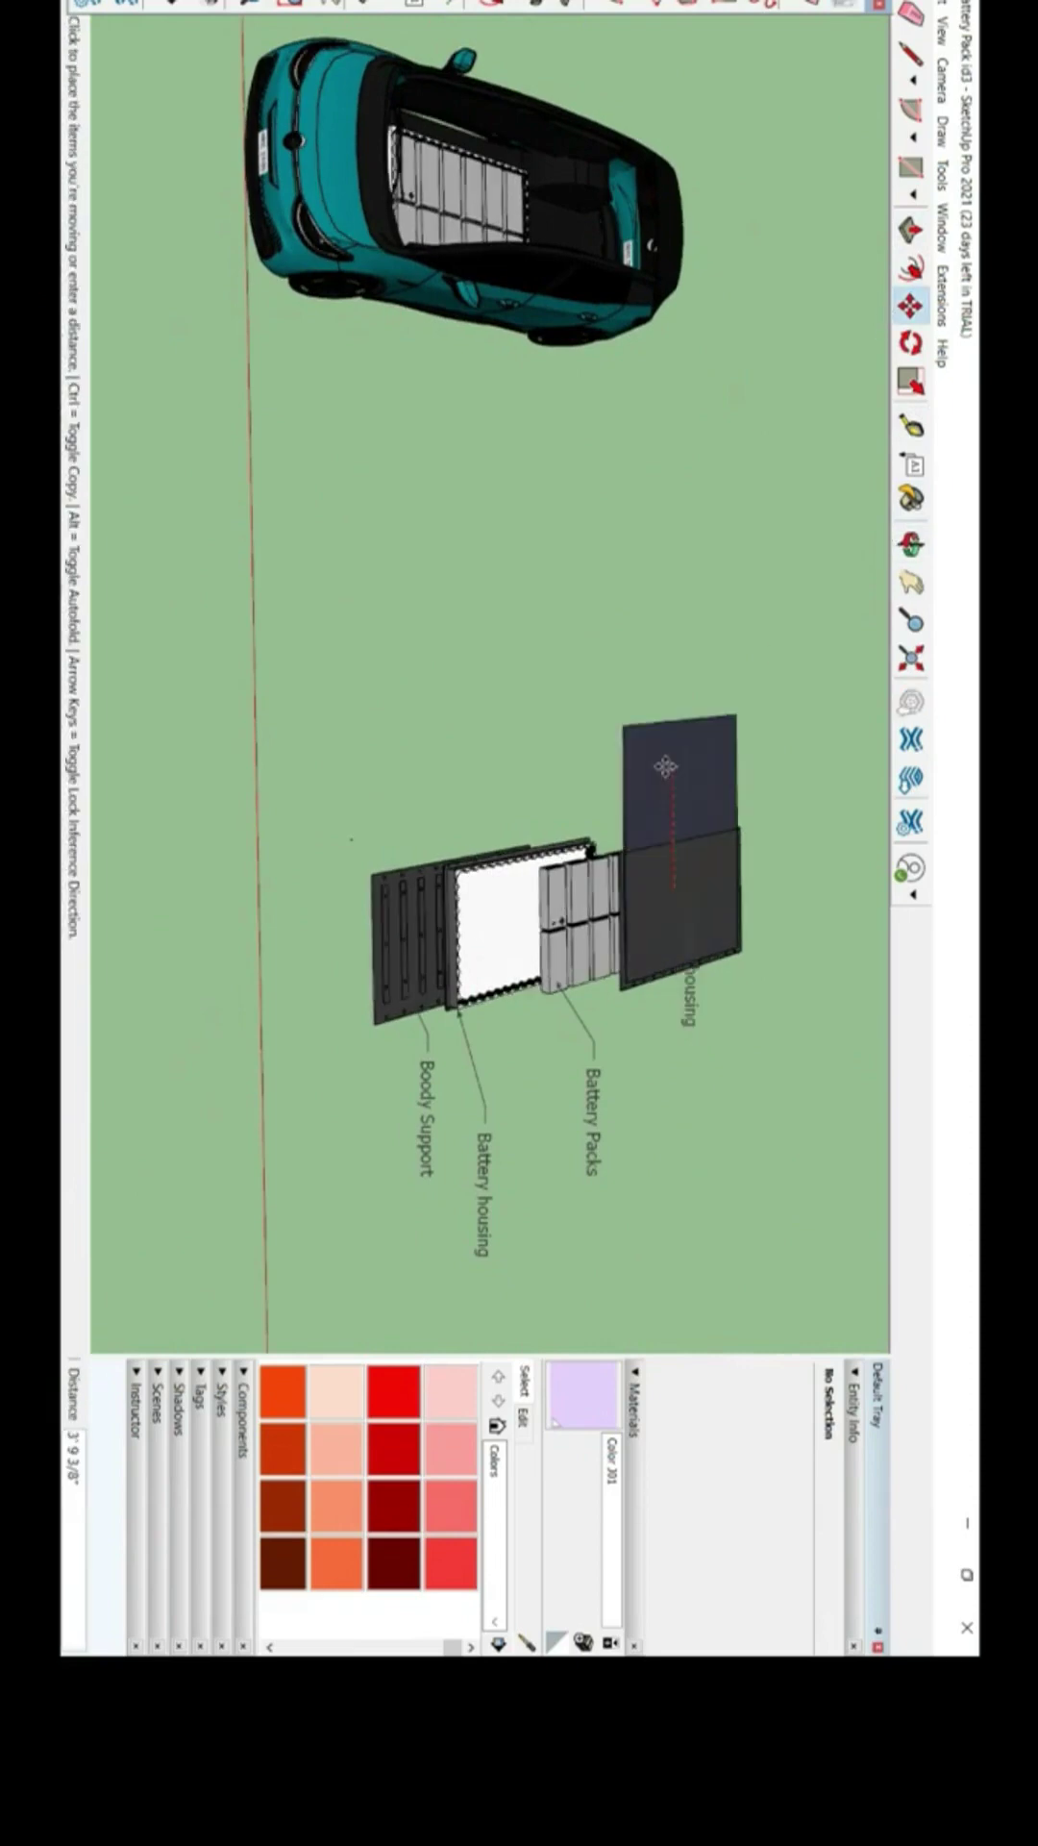
pyautogui.press('Escape')
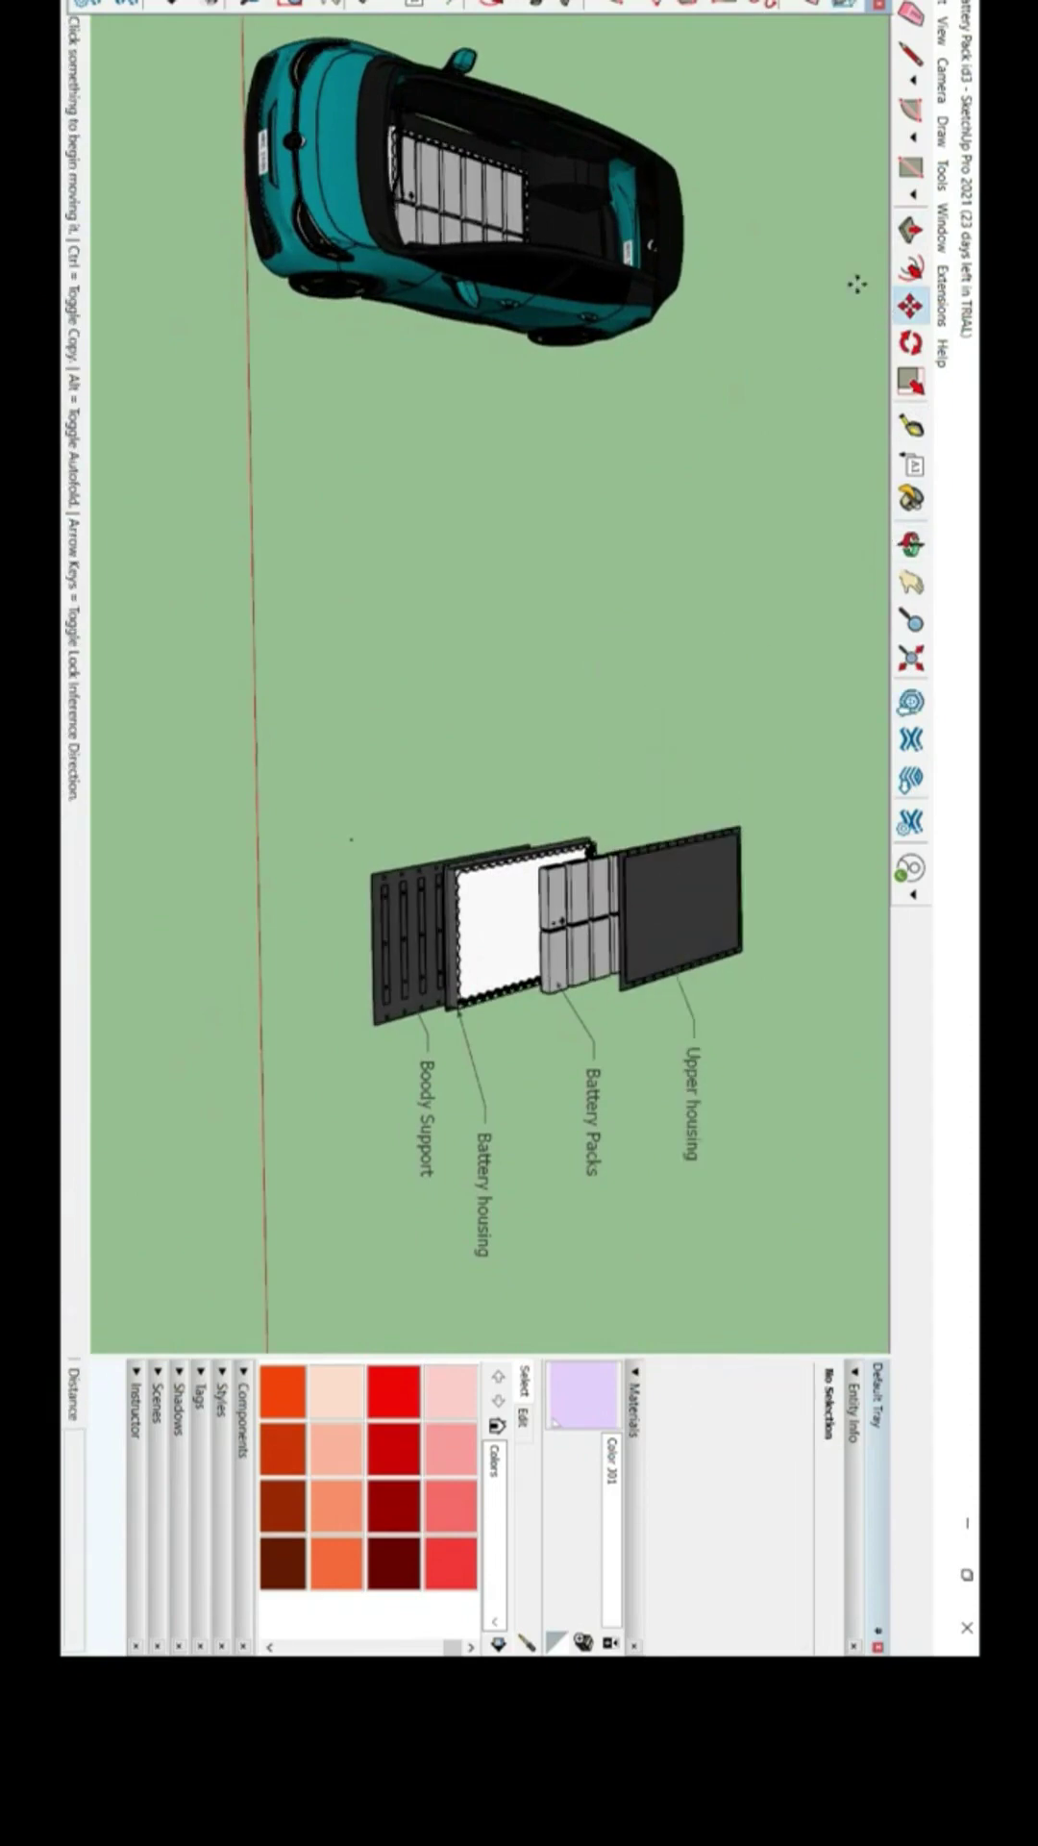
# Open the battery packs group and try to scale the block marked with plus and minus along the green axis.
pyautogui.click(892, 233)
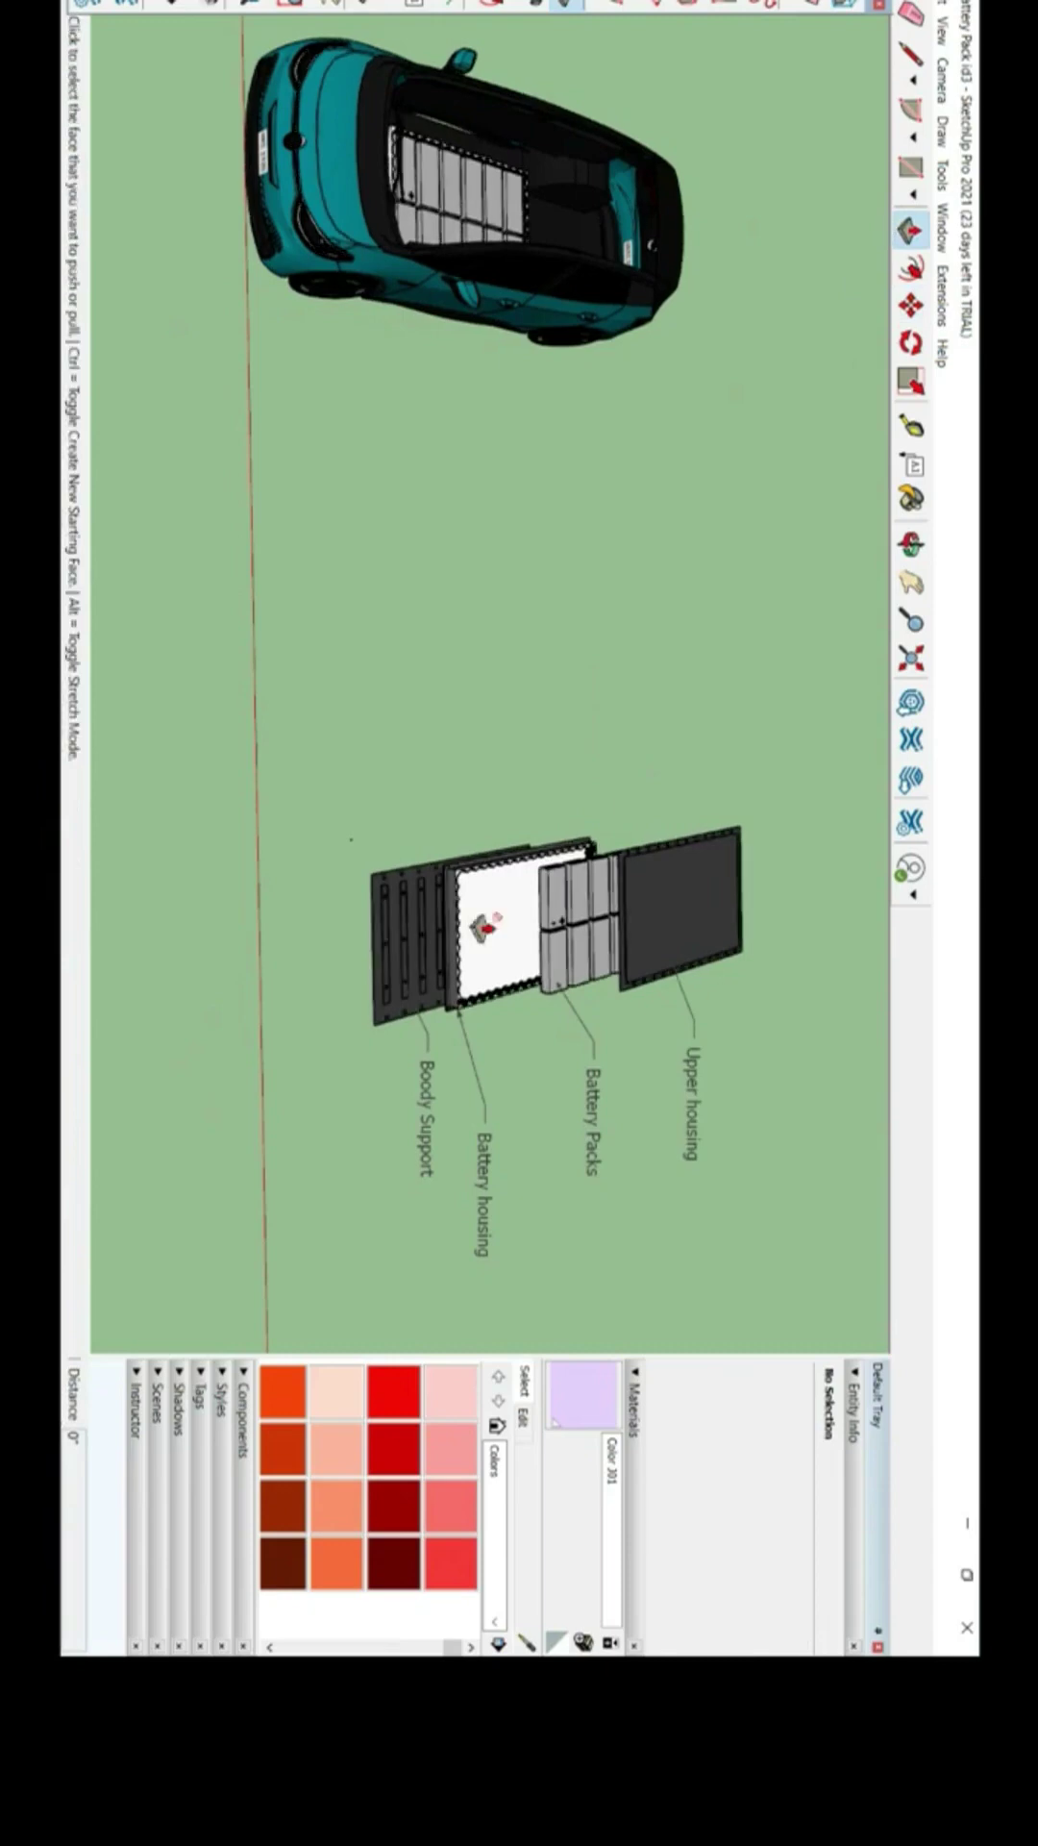
pyautogui.scroll(5, 539, 894)
pyautogui.press('space')
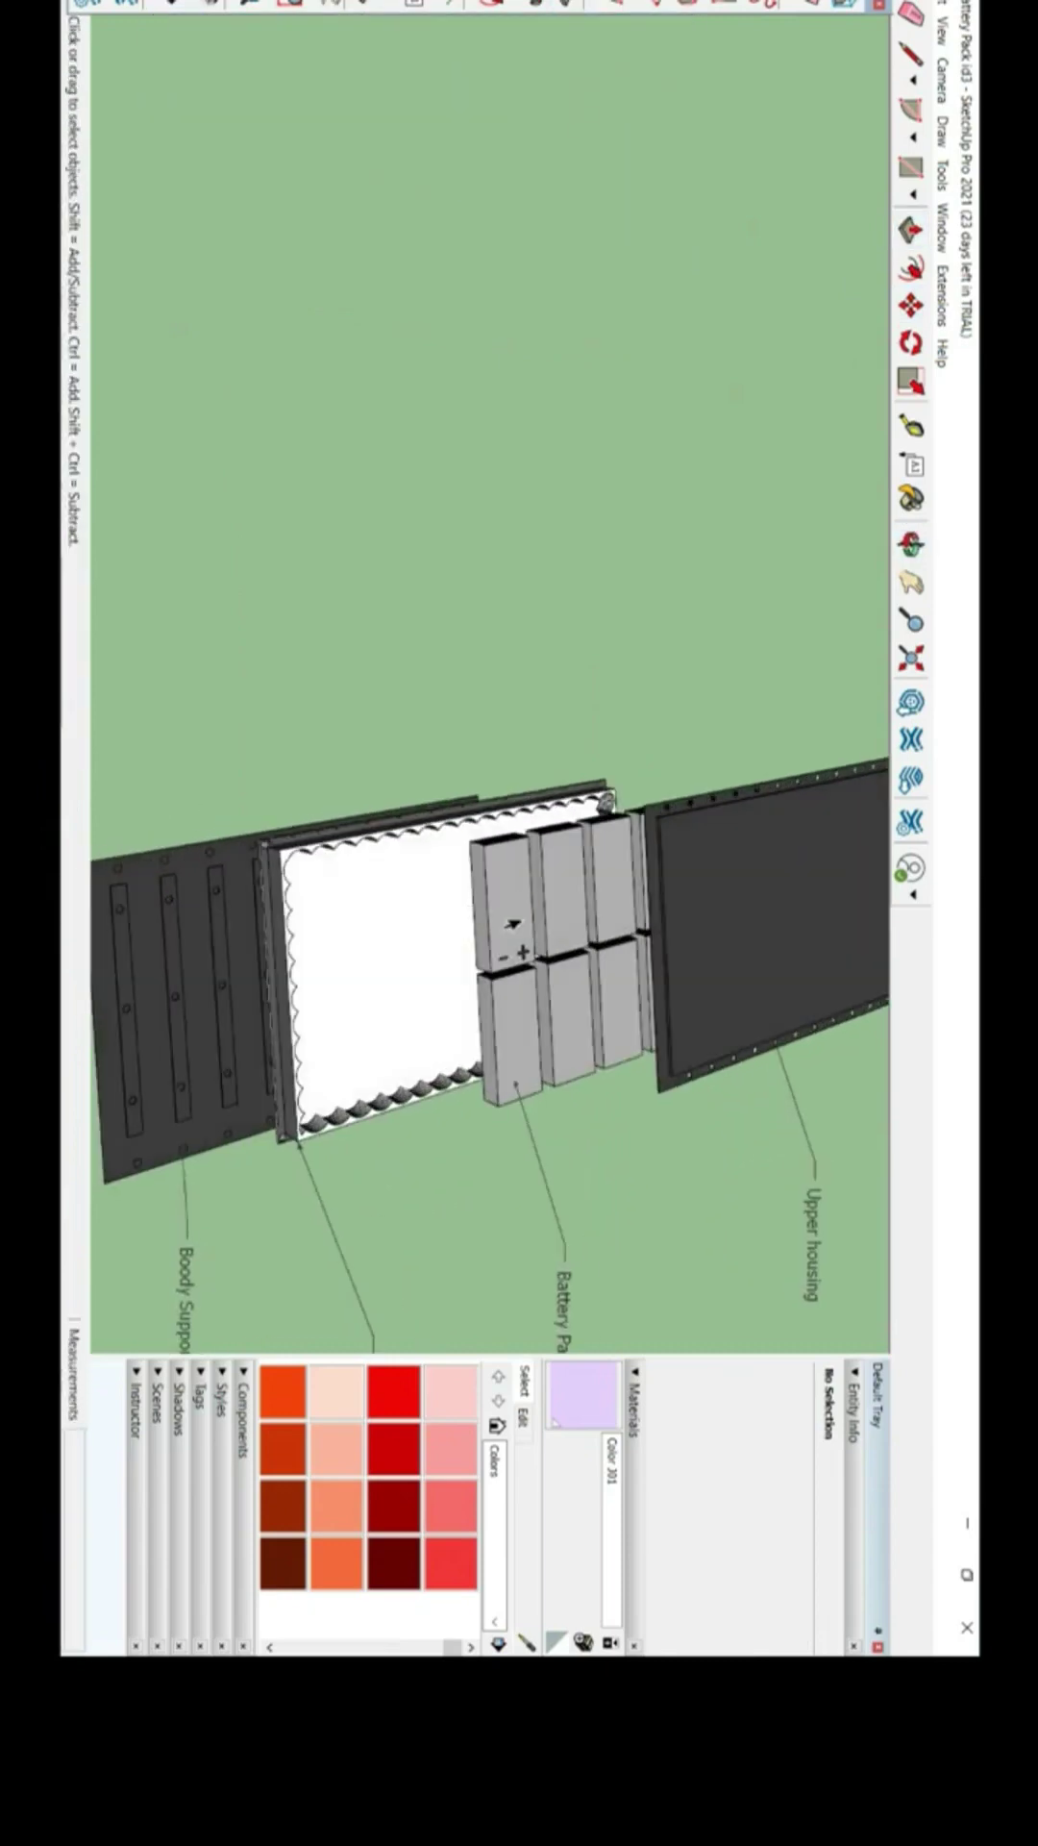
pyautogui.click(519, 913)
pyautogui.rightClick(516, 911)
pyautogui.click(370, 976)
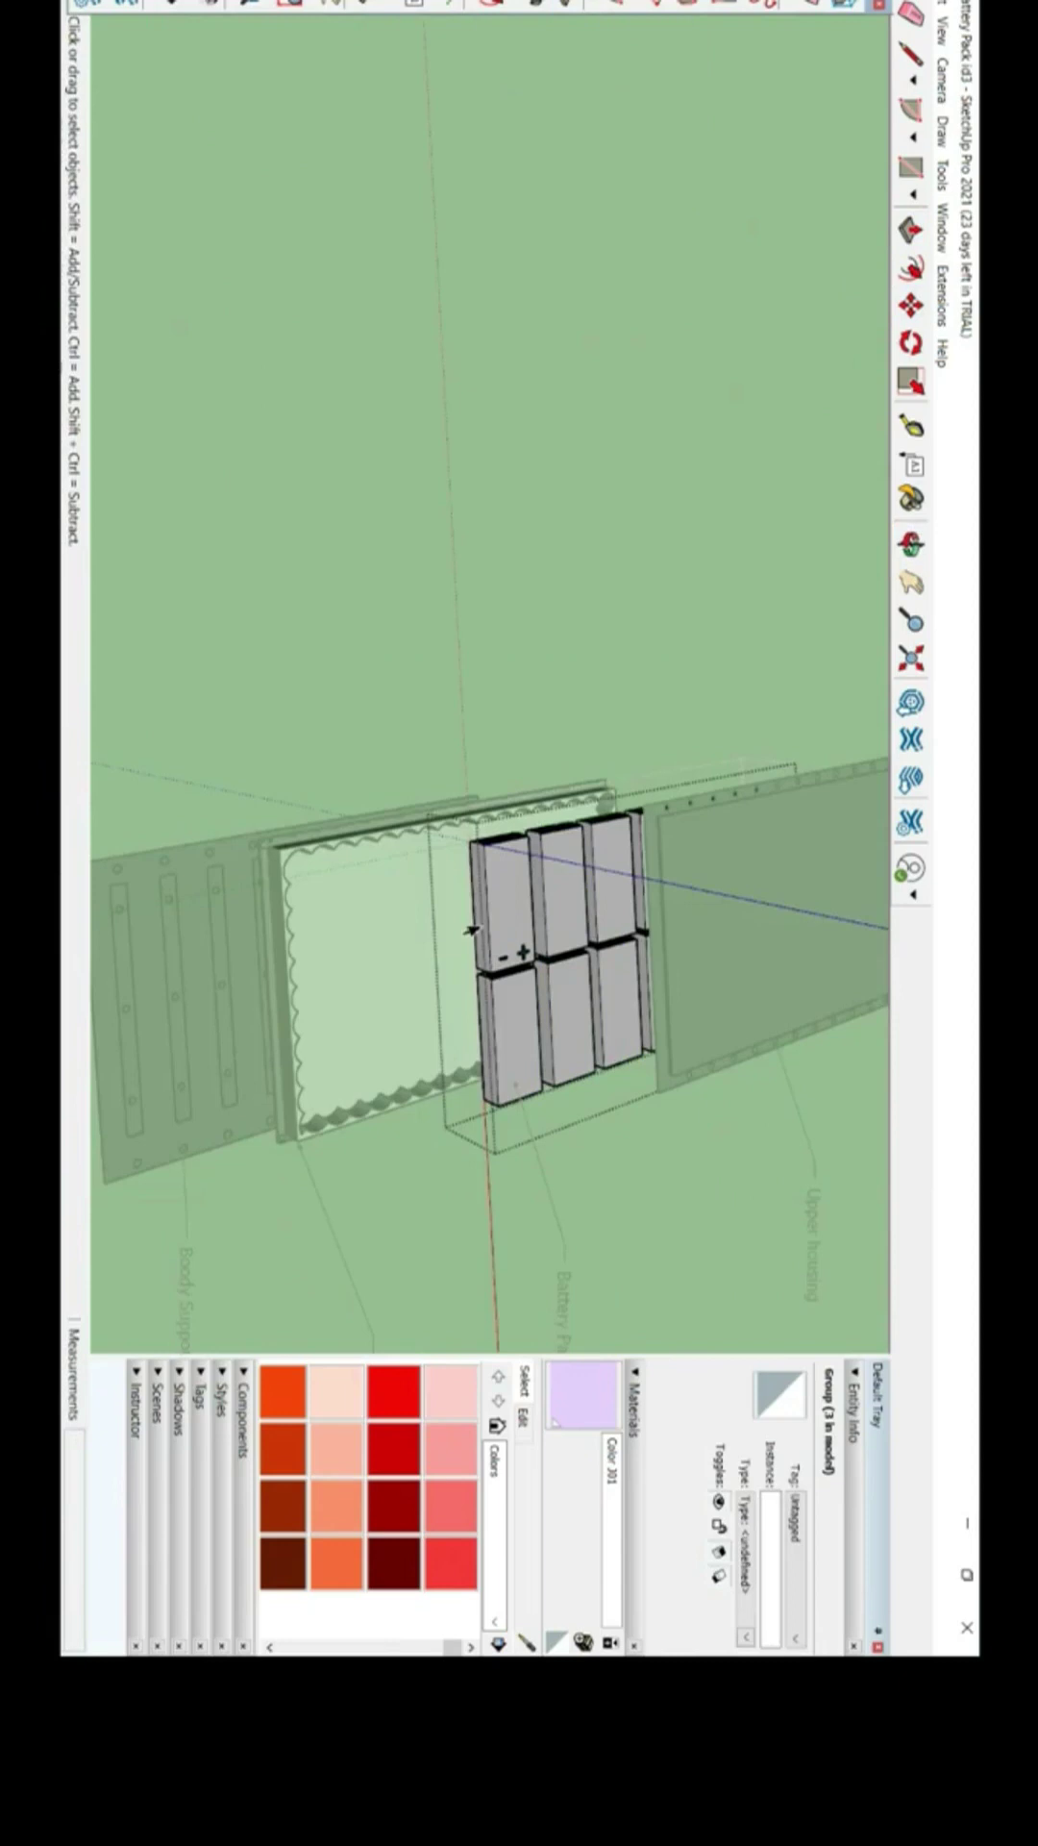
pyautogui.click(500, 908)
pyautogui.press('s')
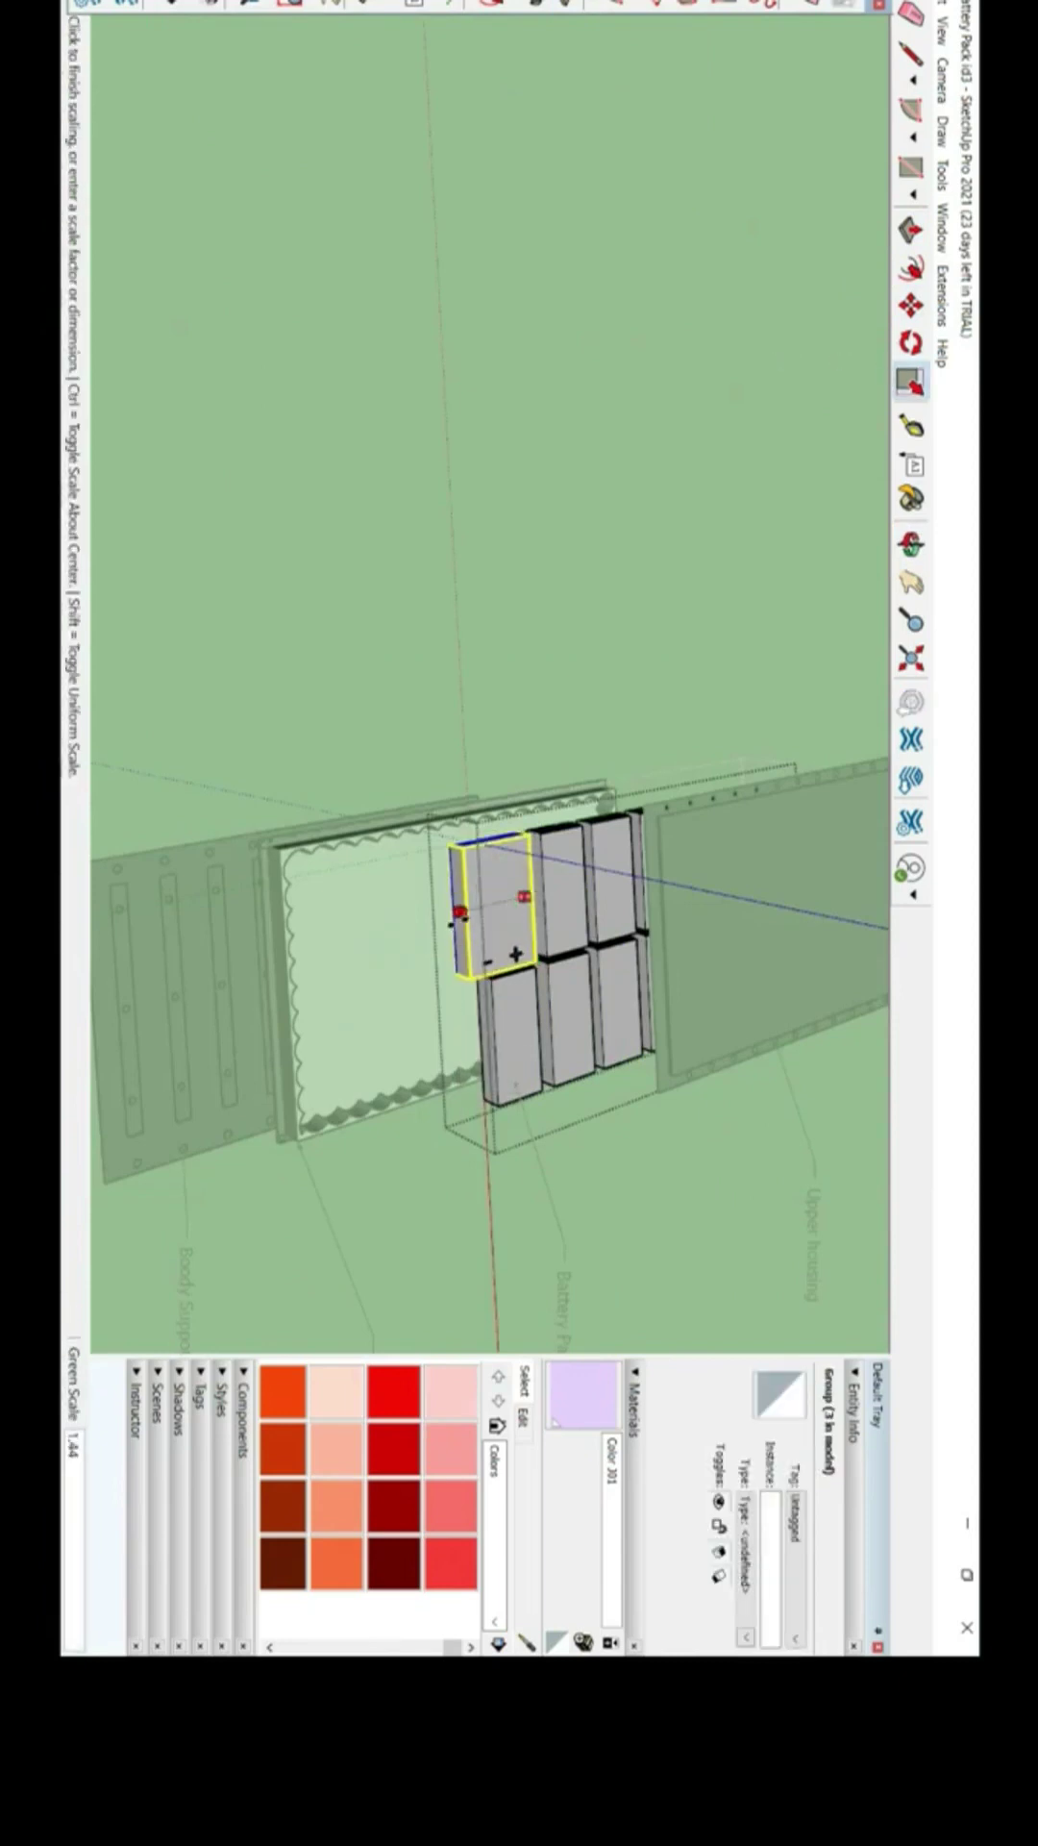
# Open the marked battery block's group, try to push/pull its large face outward, cancel, and close the open groups.
pyautogui.rightClick(486, 925)
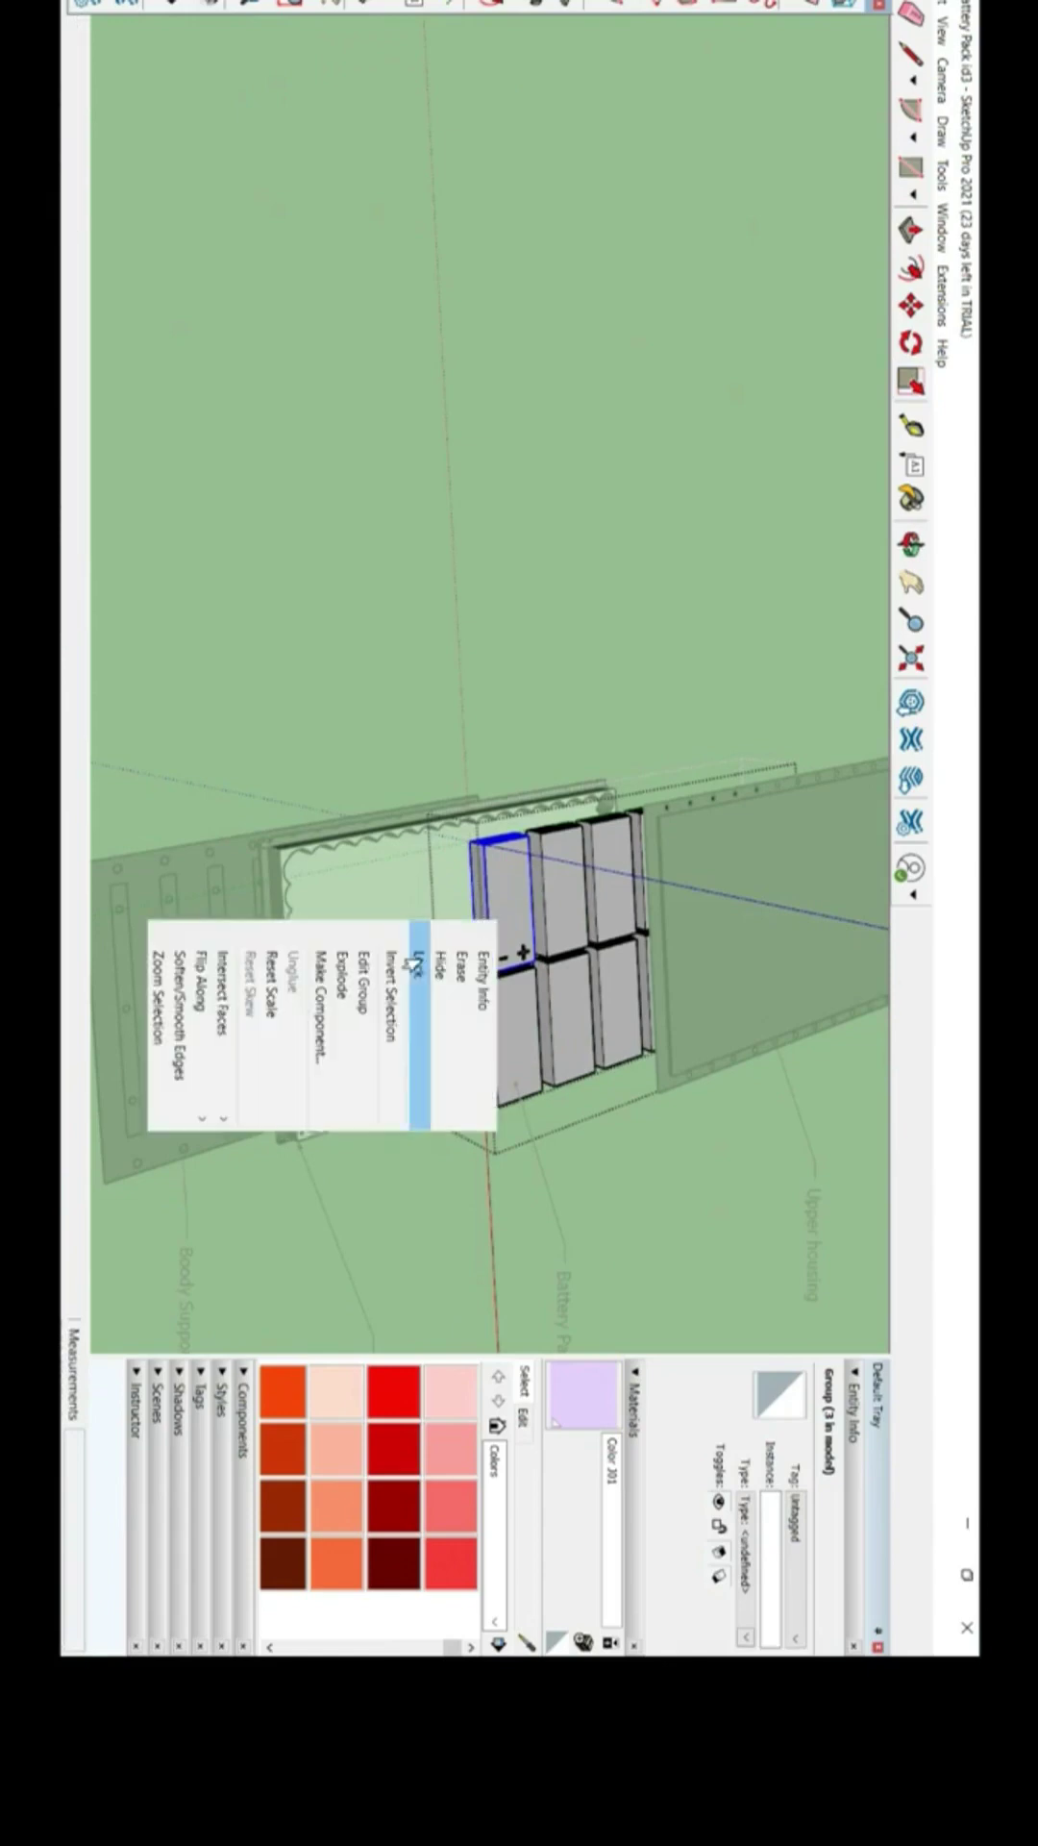
pyautogui.click(351, 985)
pyautogui.click(501, 925)
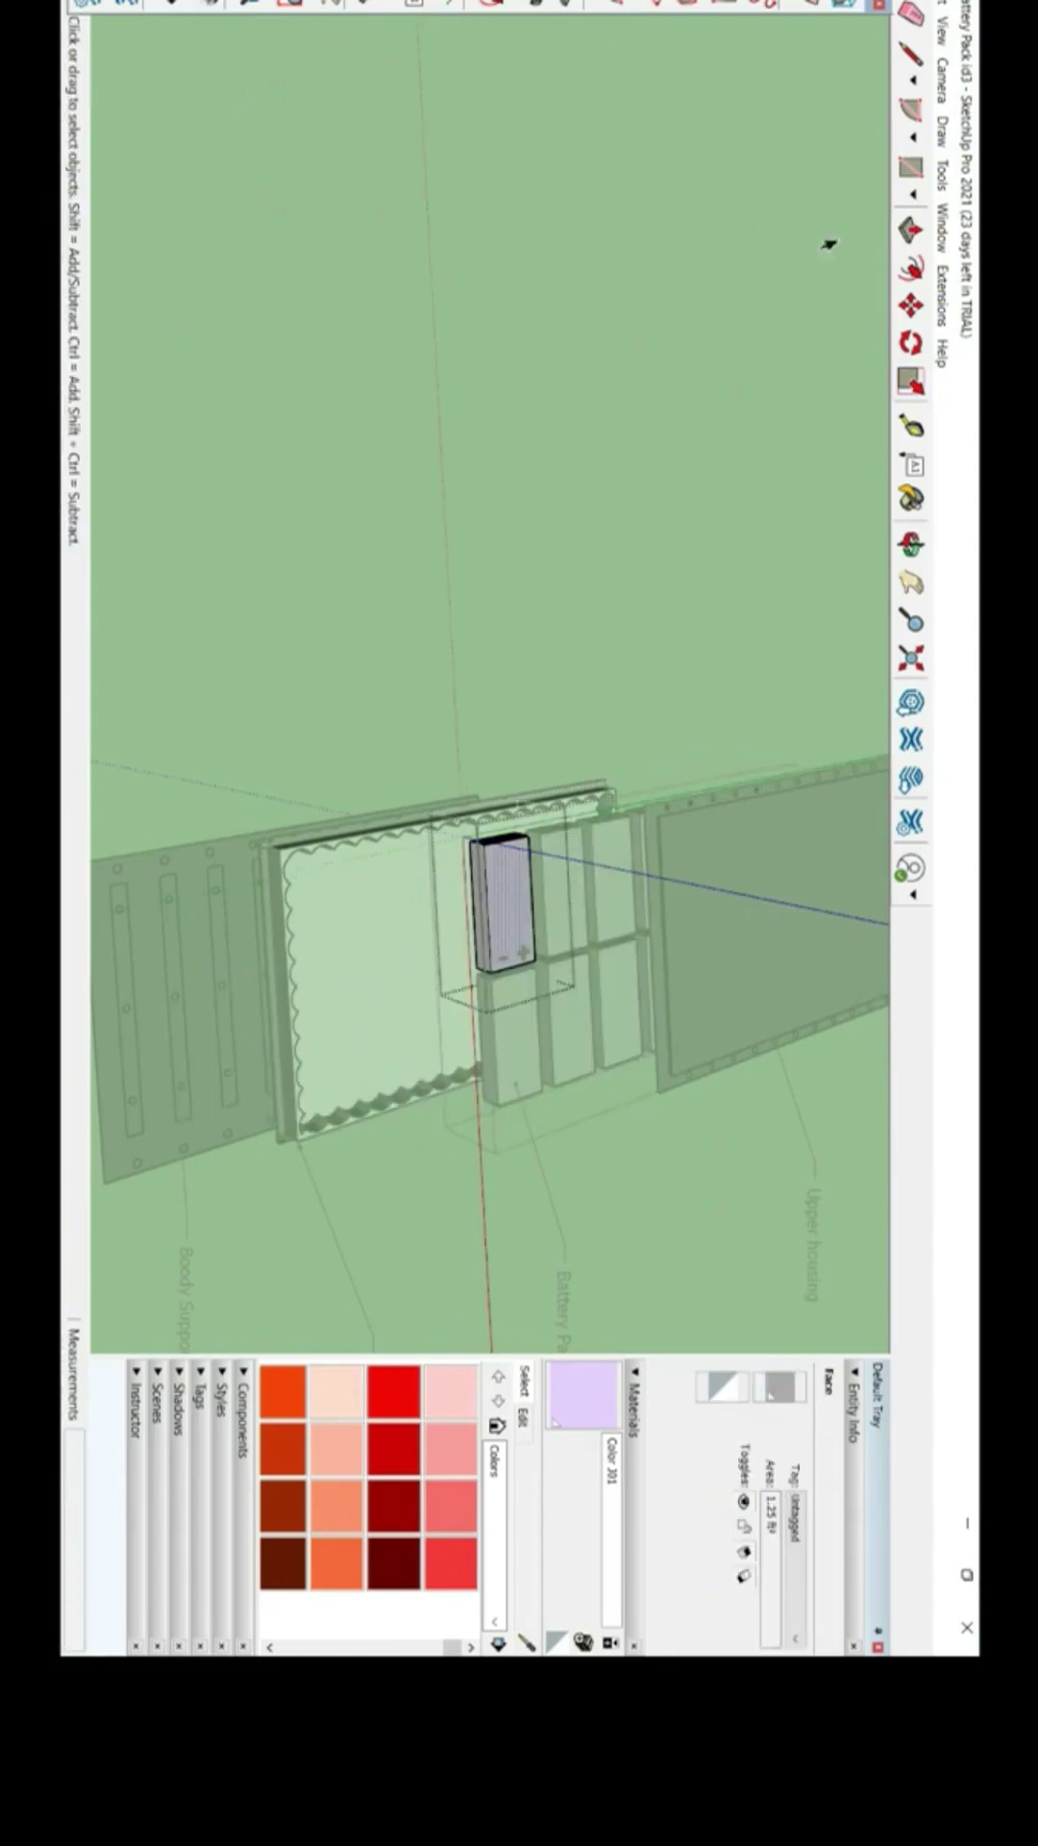
pyautogui.click(894, 235)
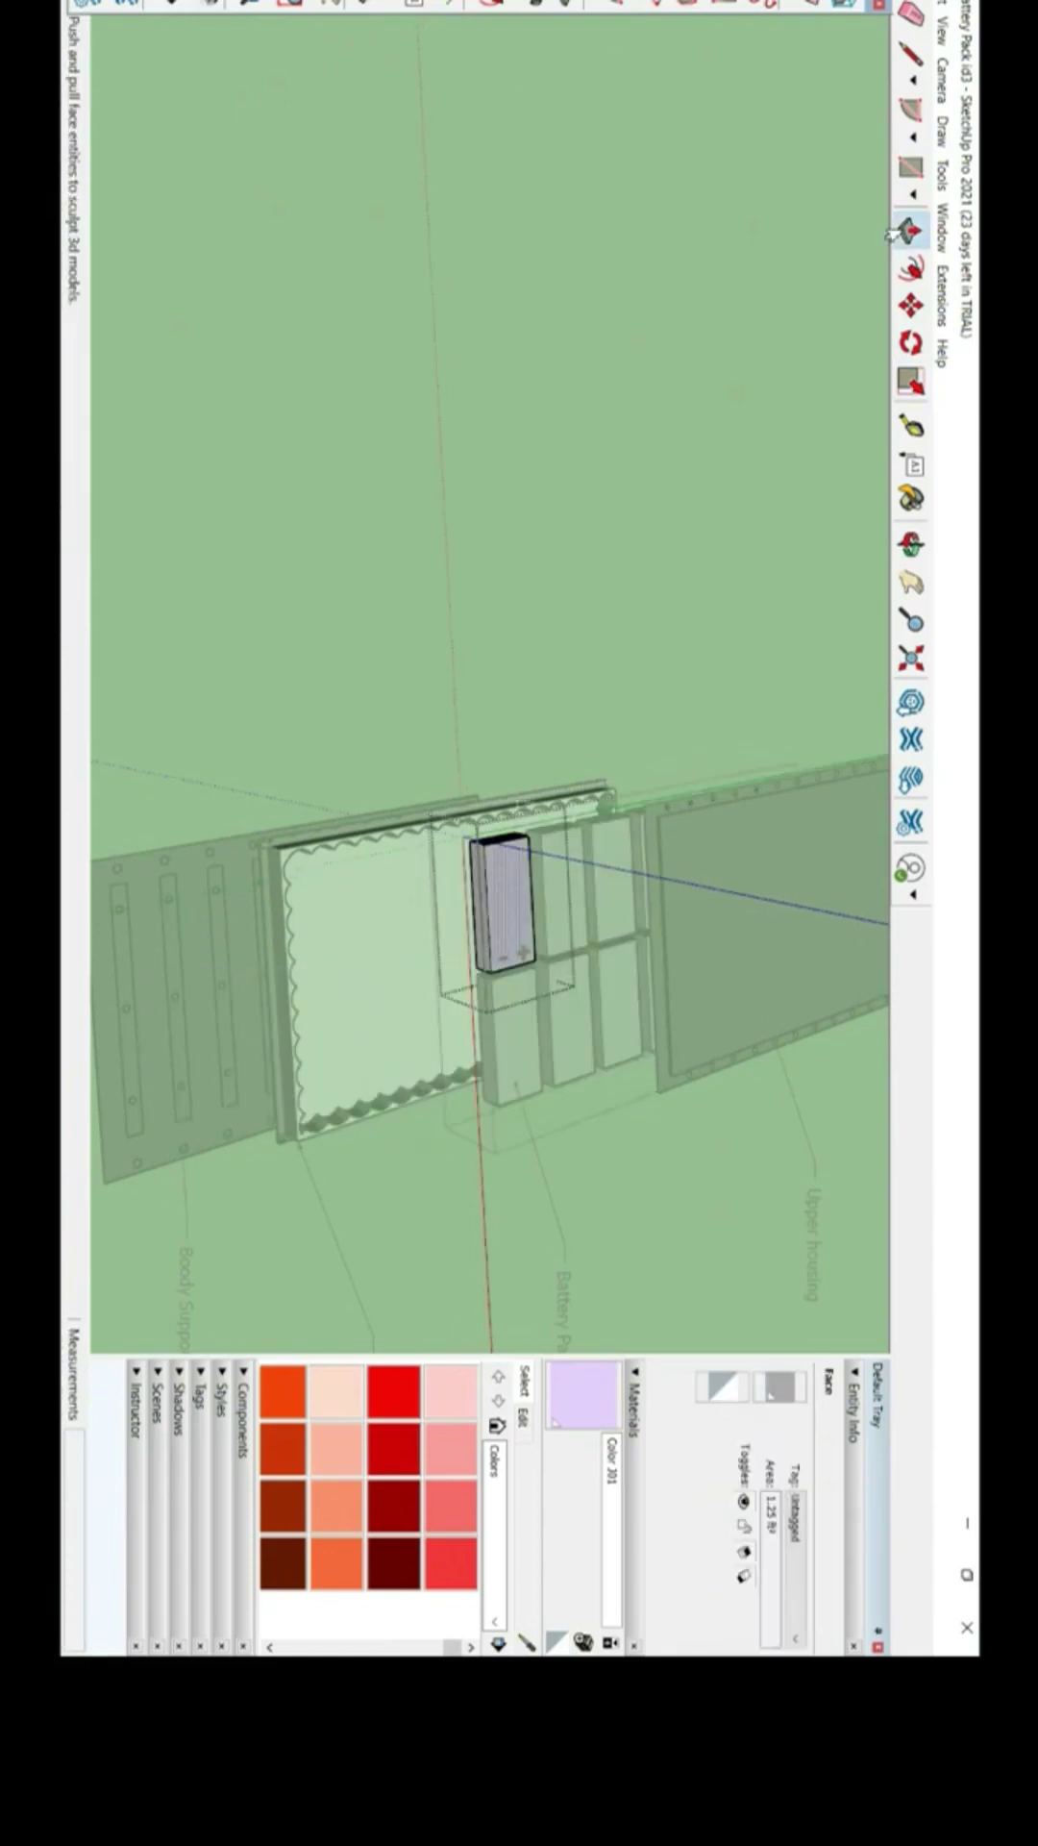
pyautogui.click(503, 894)
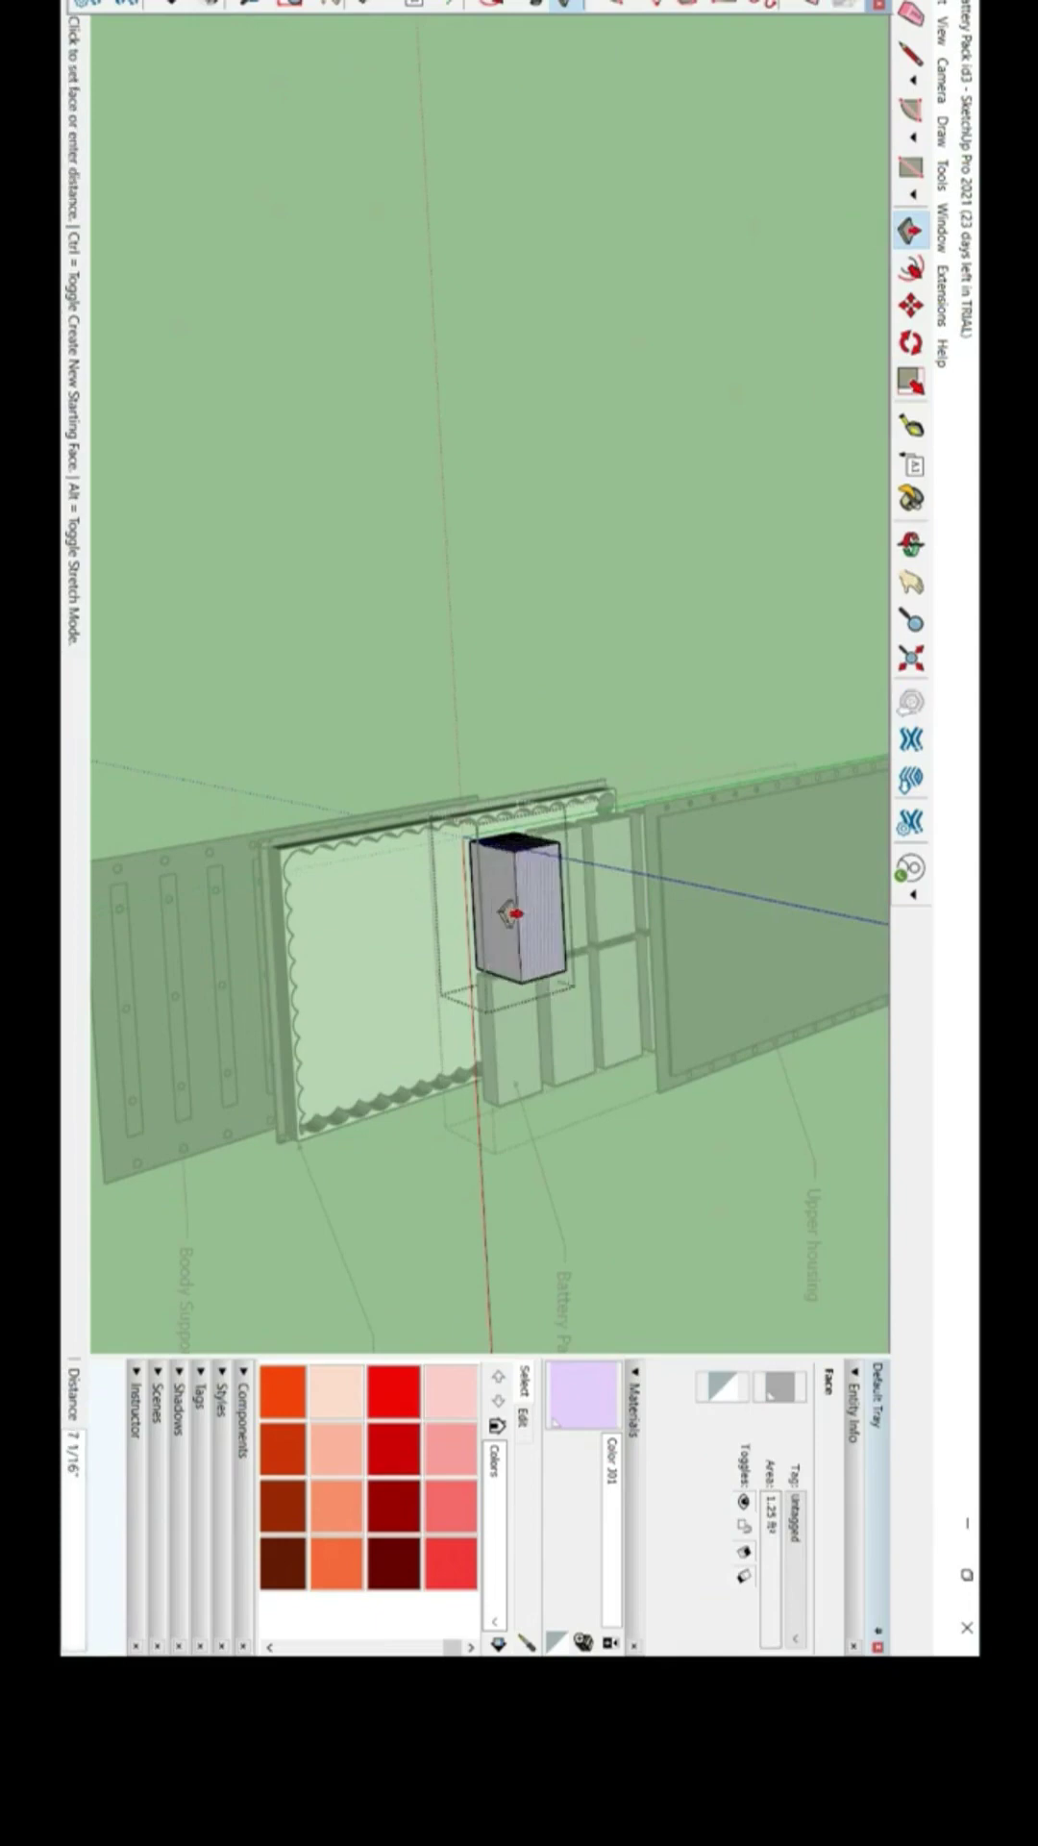
pyautogui.press('Escape')
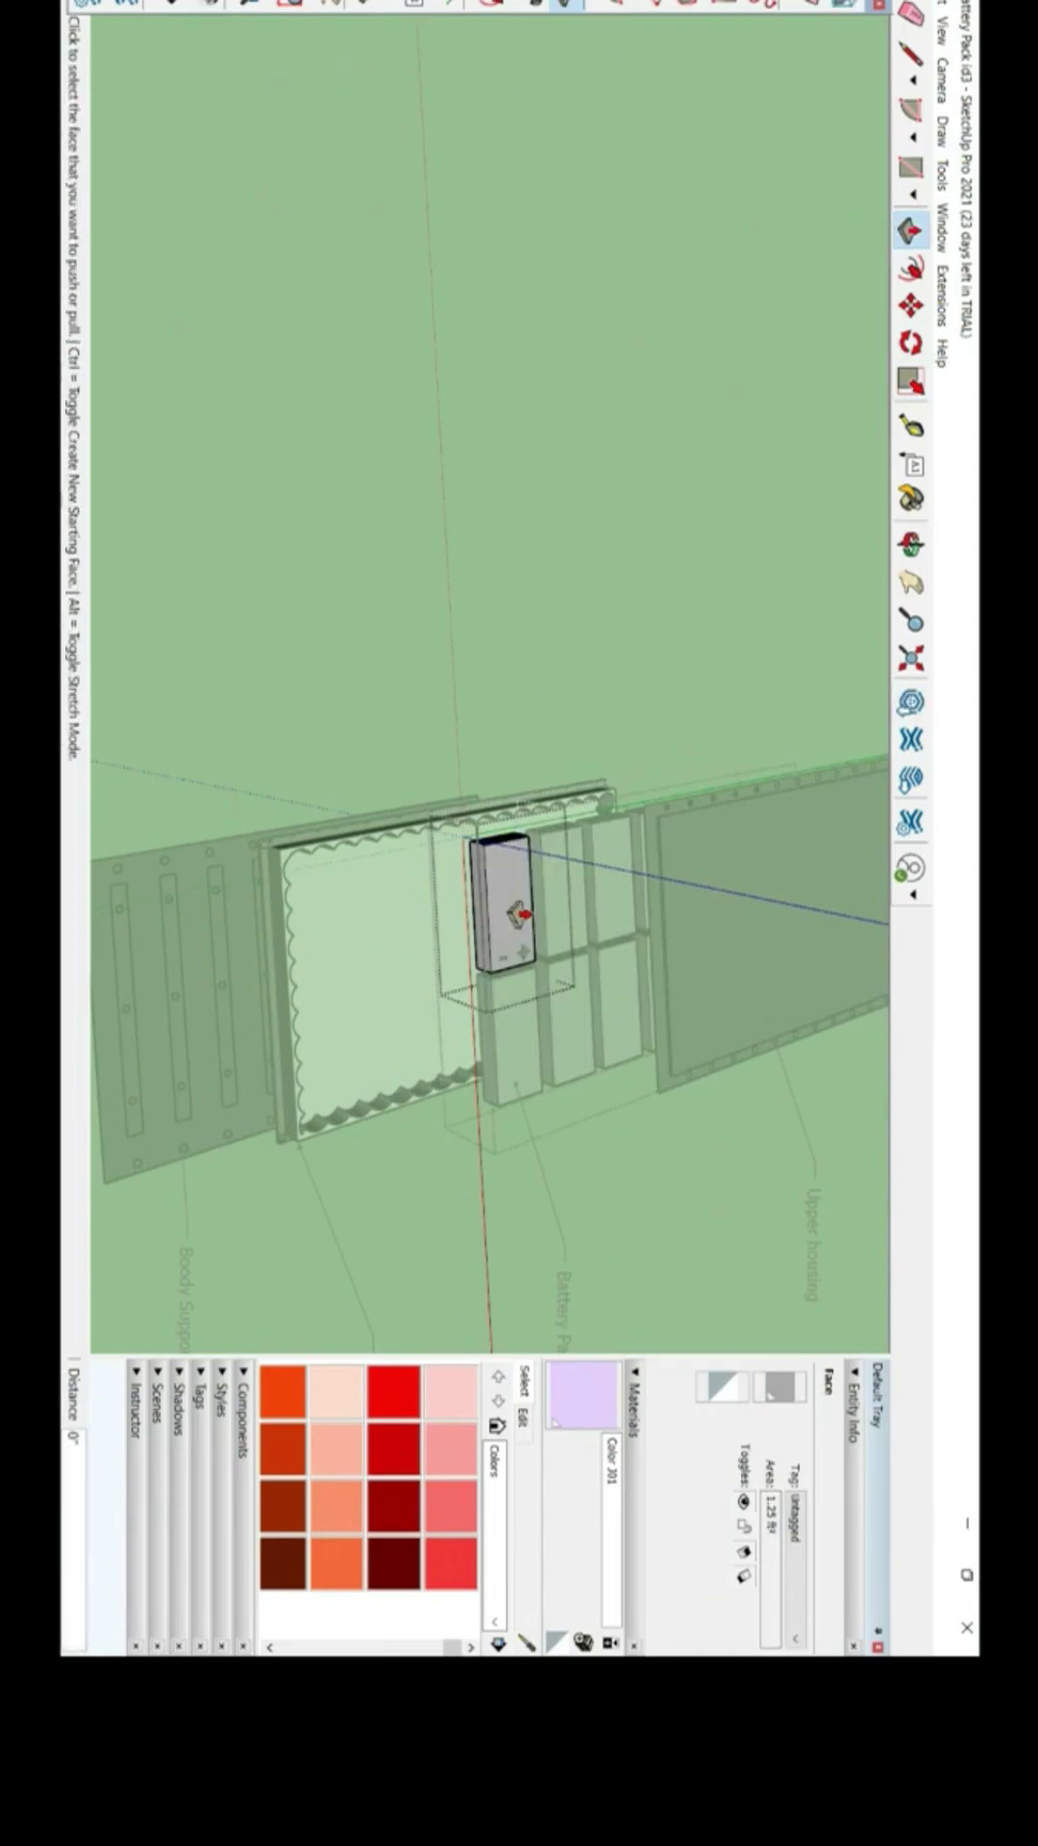
pyautogui.press('space')
pyautogui.click(589, 588)
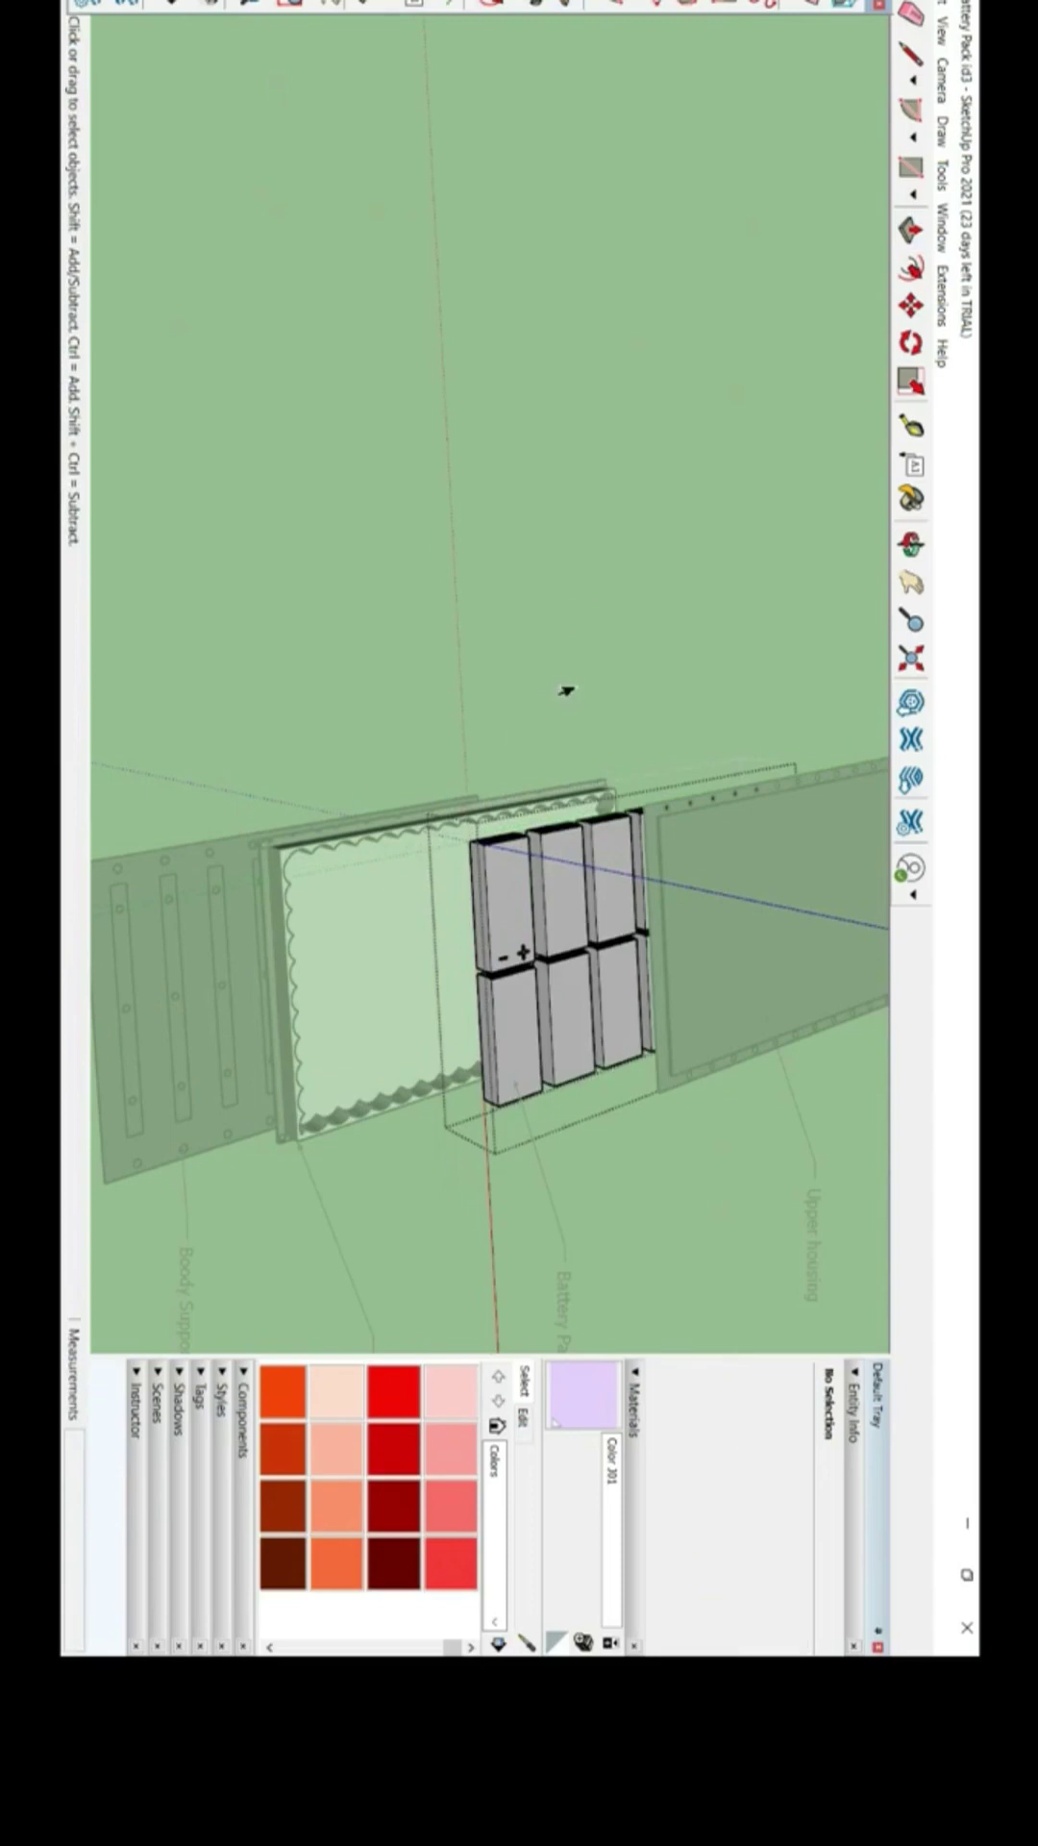
pyautogui.scroll(-2, 548, 654)
pyautogui.rightClick(583, 469)
pyautogui.click(667, 519)
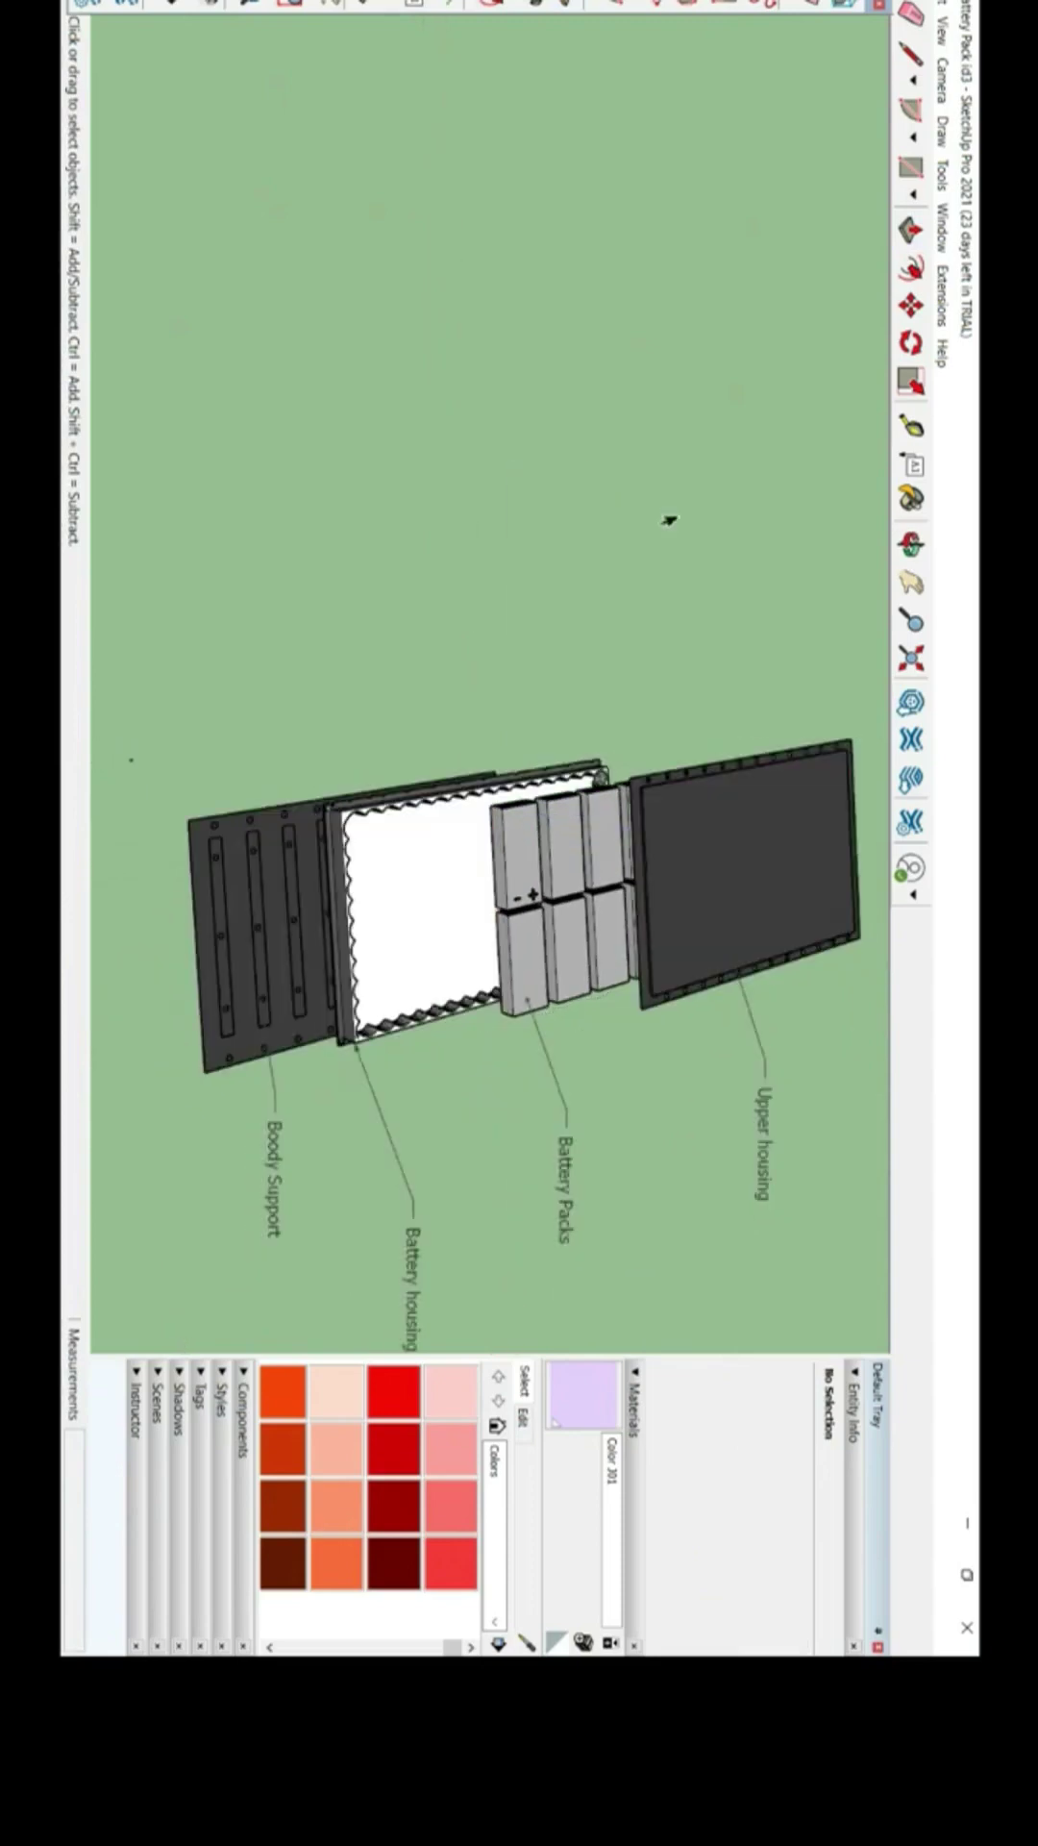
# Examine the labelled exploded battery assembly and the teal car with its fitted pack from several angles.
pyautogui.moveTo(545, 649); pyautogui.dragTo(602, 929, button='middle')
pyautogui.press('space')
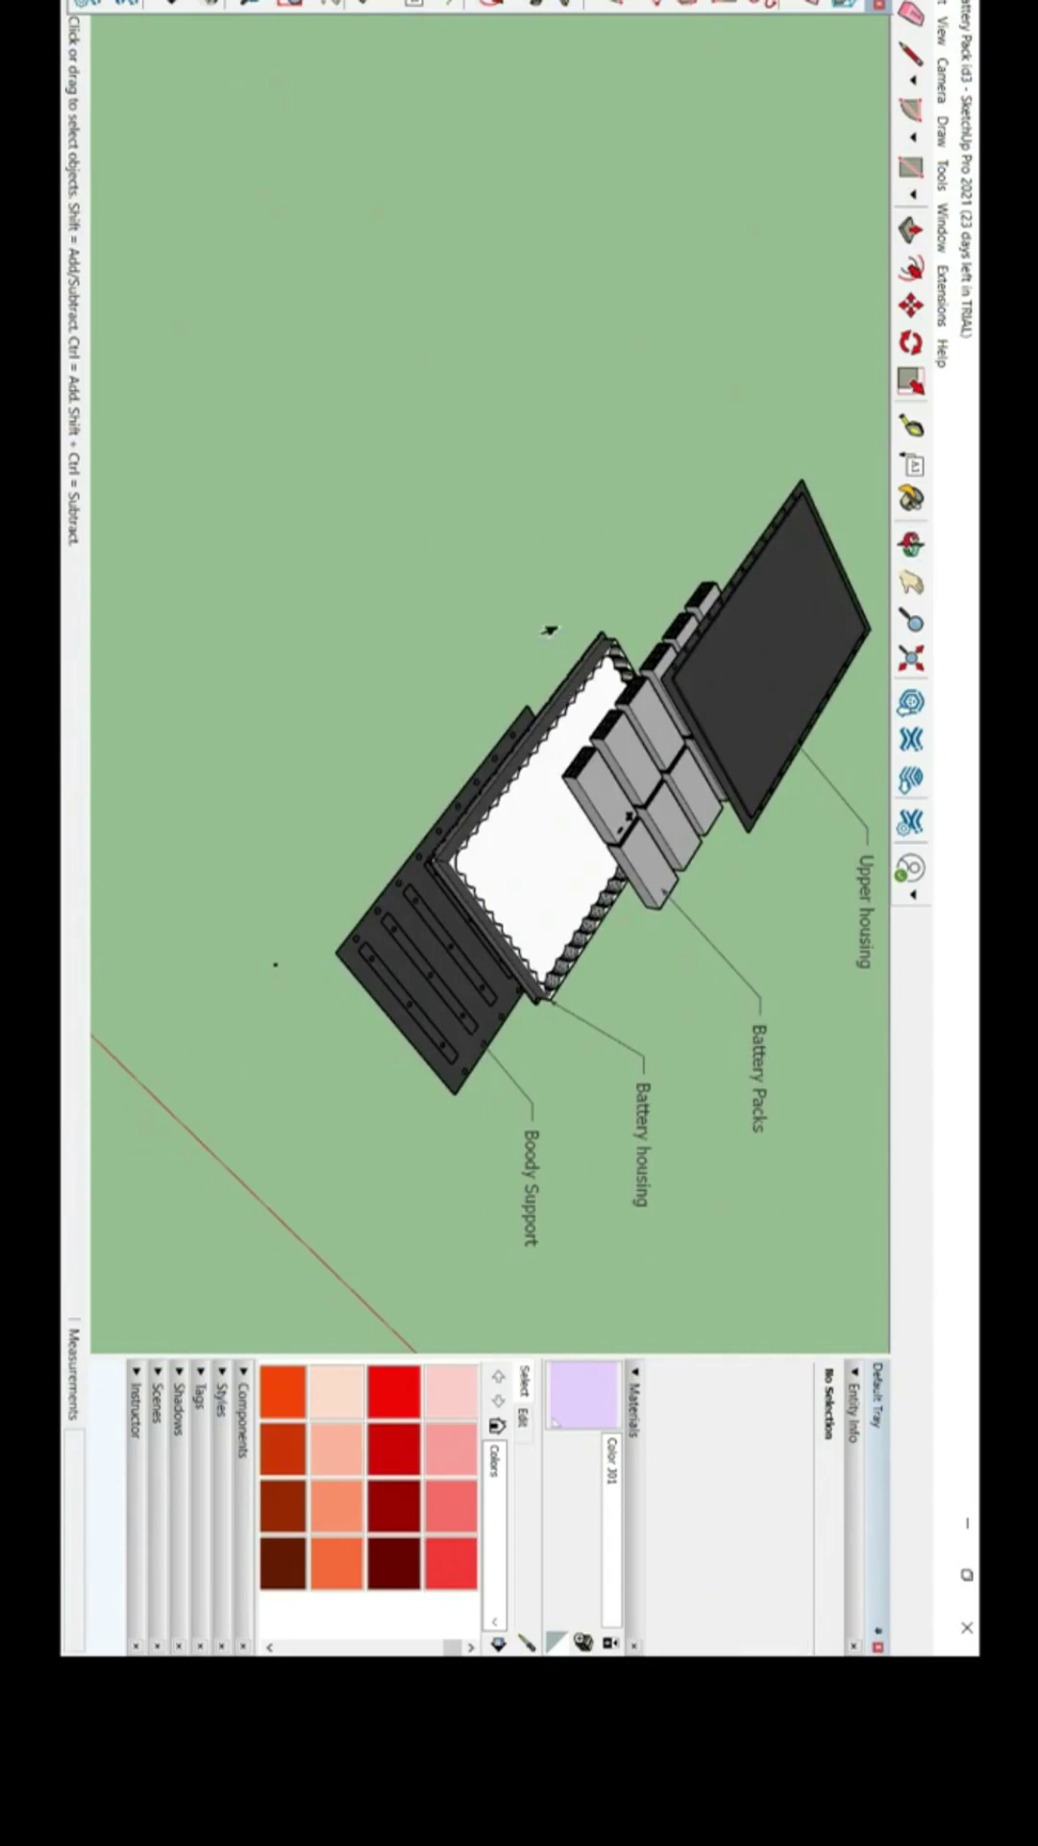
pyautogui.moveTo(591, 694)
pyautogui.mouseDown(button='middle')
pyautogui.moveTo(749, 1136)
pyautogui.moveTo(692, 1009)
pyautogui.mouseUp(button='middle')
pyautogui.moveTo(638, 874)
pyautogui.mouseDown(button='middle')
pyautogui.moveTo(601, 432)
pyautogui.moveTo(618, 524)
pyautogui.mouseUp(button='middle')
pyautogui.moveTo(598, 189); pyautogui.dragTo(577, 458, button='middle')
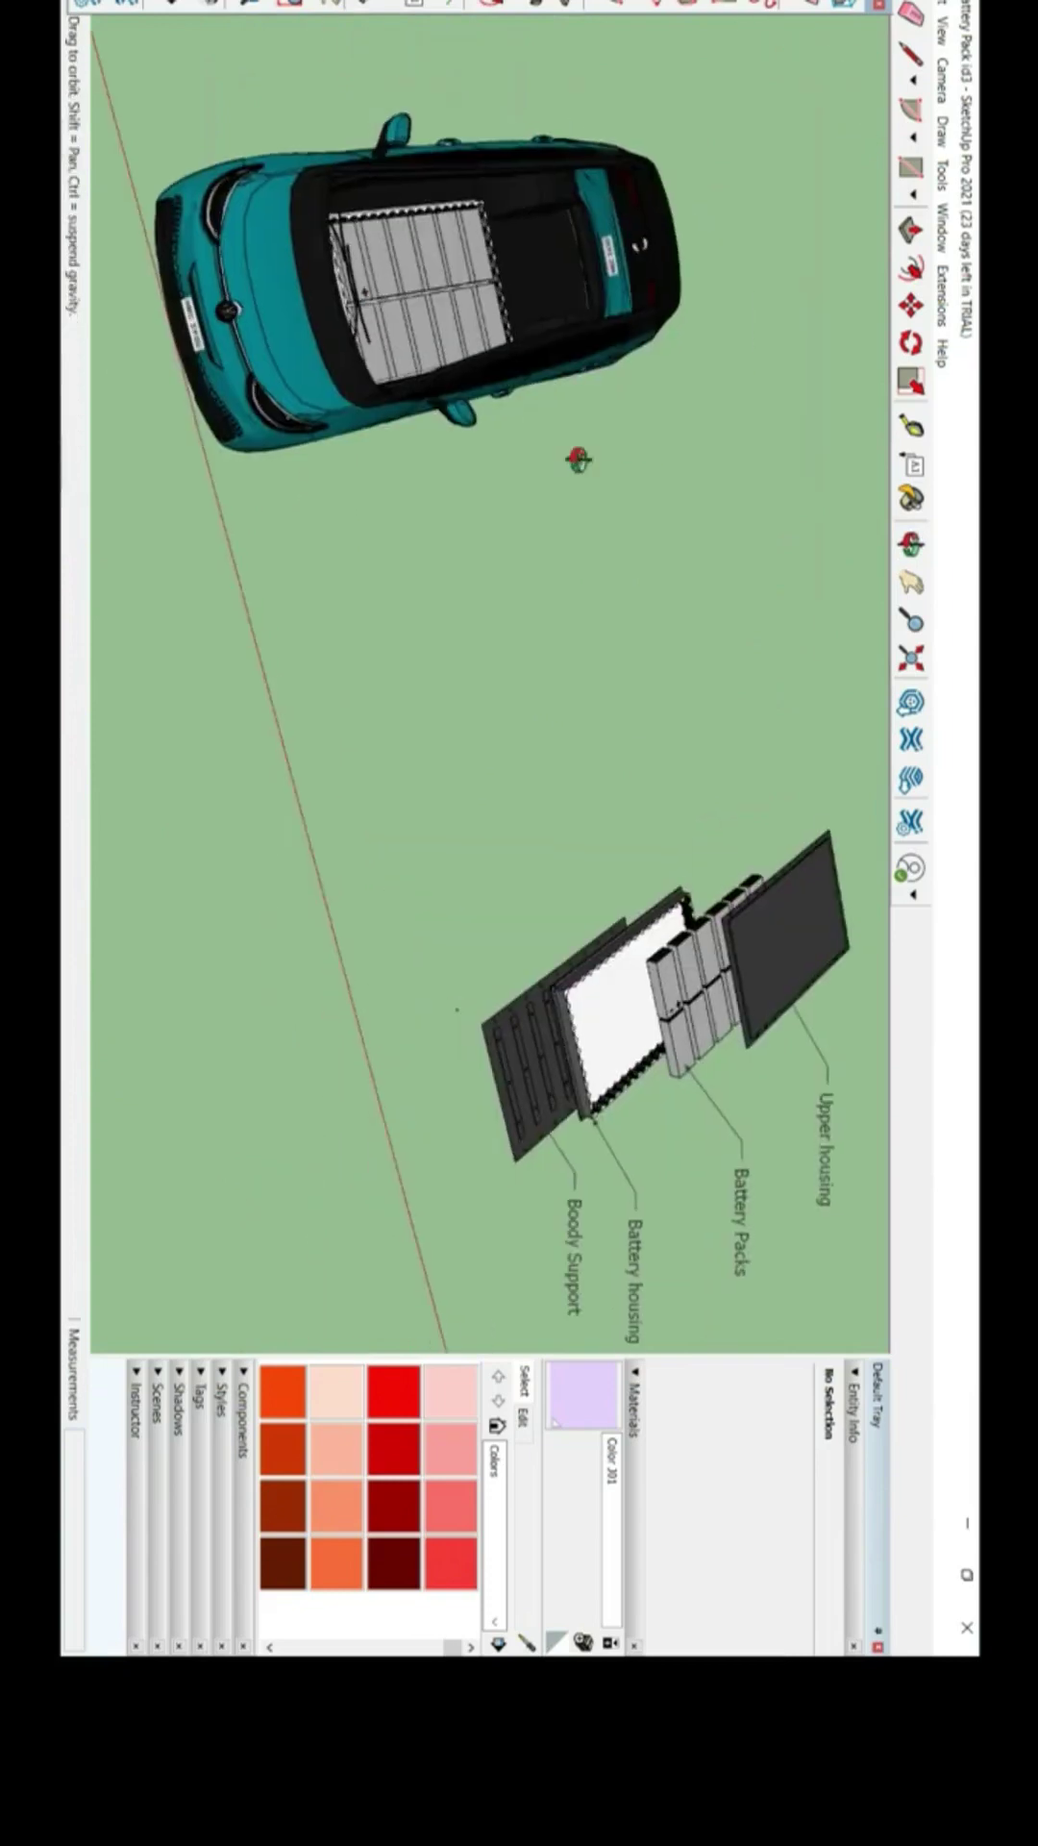
pyautogui.scroll(-3, 637, 753)
pyautogui.moveTo(630, 742); pyautogui.dragTo(526, 678, button='middle')
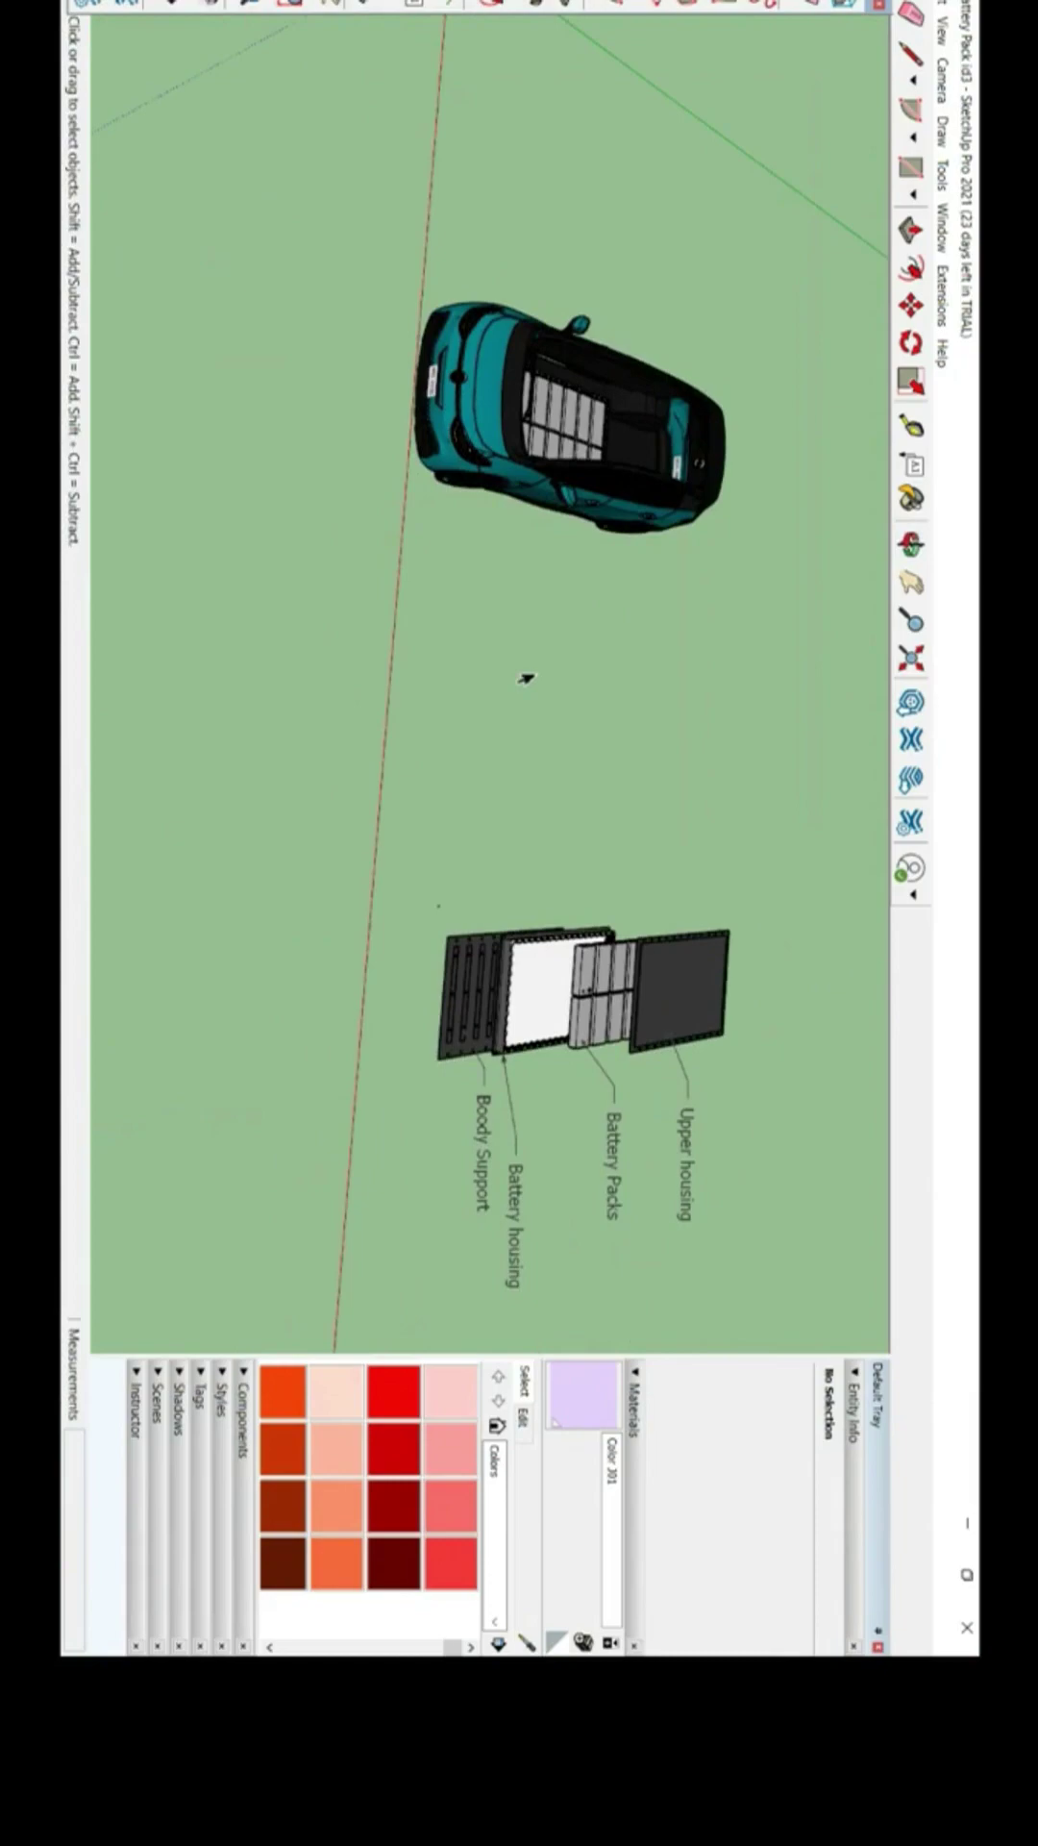